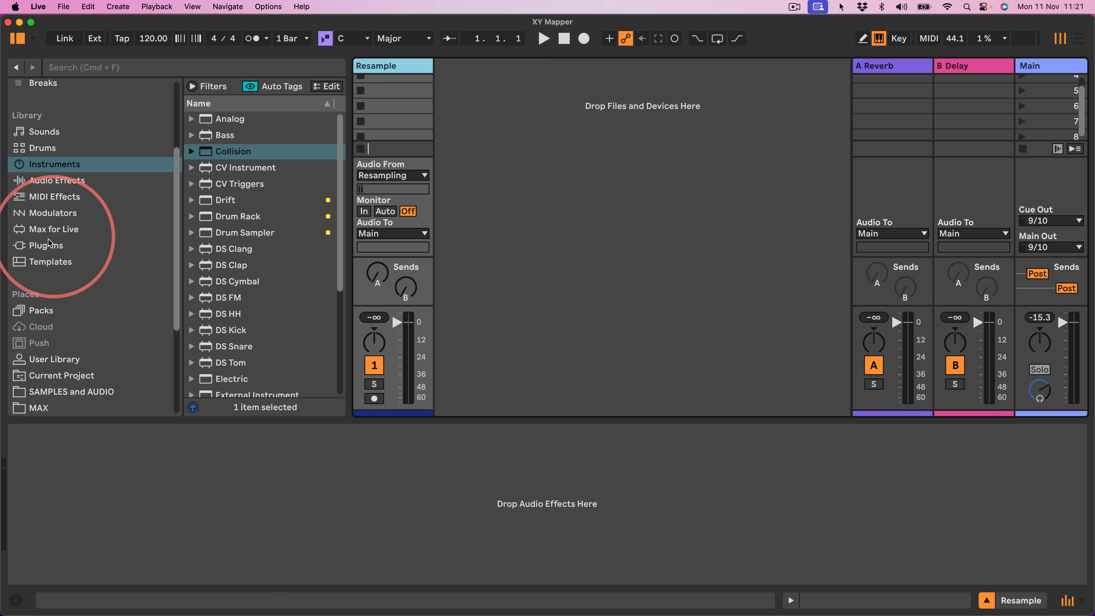
Load the Sugar Bytes Turnado plug-in onto a new audio track beside the Resample track
{"action": "left_click", "coordinate": [45, 245]}
{"action": "left_click", "coordinate": [547, 362]}
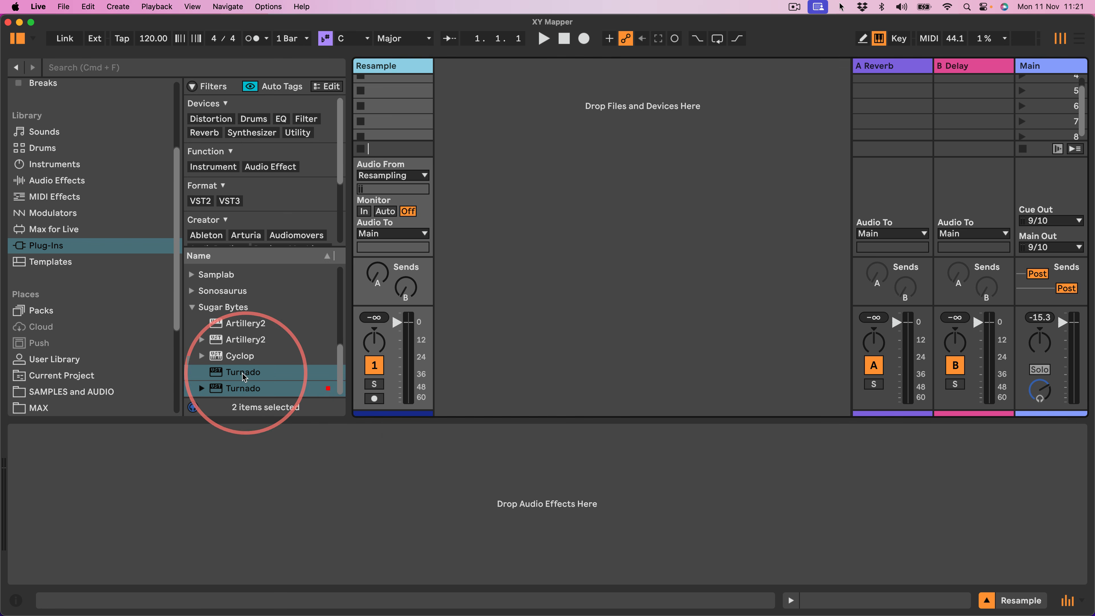
{"action": "left_click", "coordinate": [198, 466]}
{"action": "left_click", "coordinate": [544, 321]}
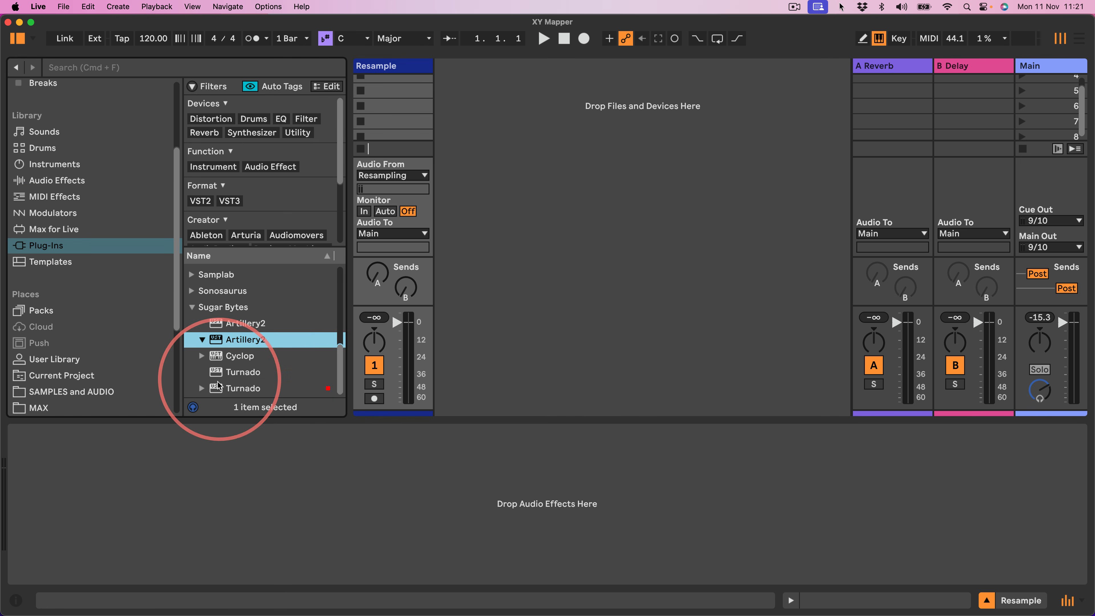
{"action": "left_click_drag", "start_coordinate": [244, 388], "coordinate": [510, 109]}
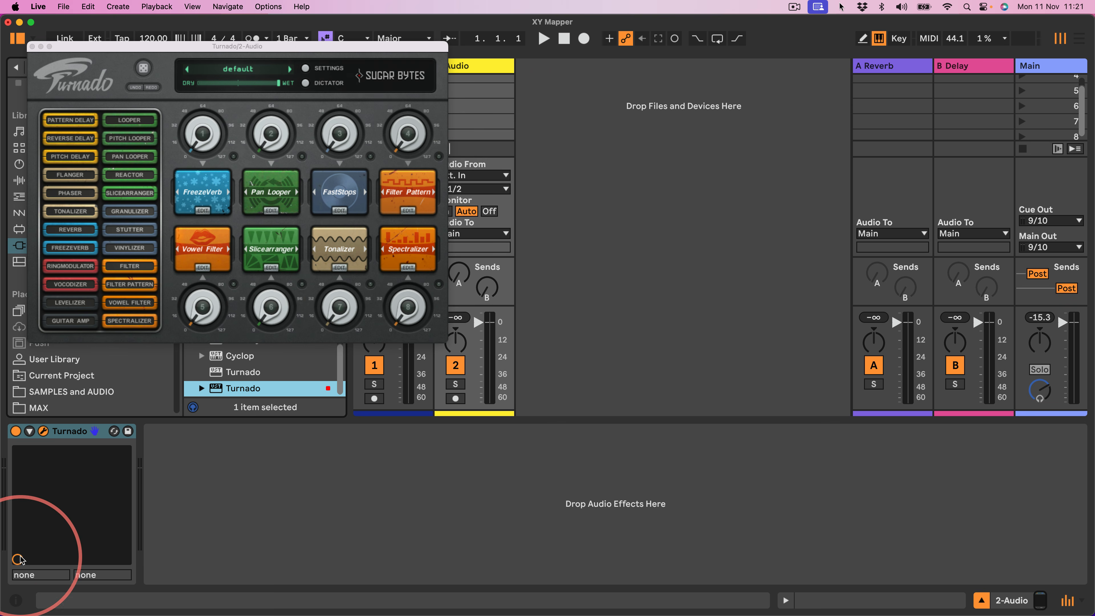
Expose Turnado's first two effect knobs, Control 1 and Control 2, as configured parameters on its device
{"action": "left_click_drag", "start_coordinate": [19, 560], "coordinate": [91, 478]}
{"action": "left_click", "coordinate": [29, 430]}
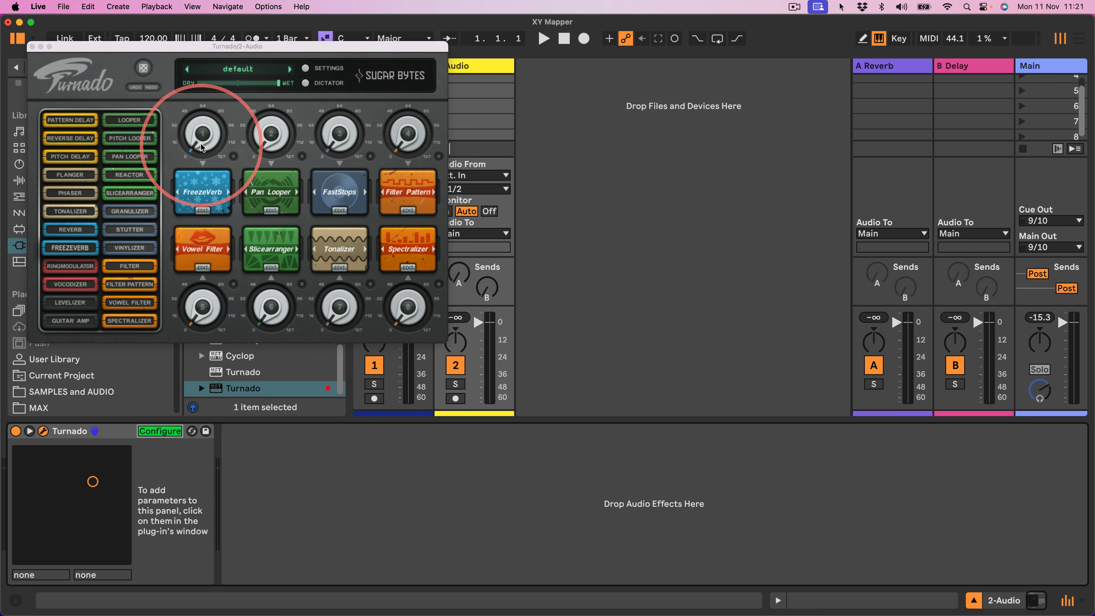
{"action": "left_click_drag", "start_coordinate": [201, 144], "coordinate": [201, 124]}
{"action": "left_click_drag", "start_coordinate": [273, 146], "coordinate": [271, 109]}
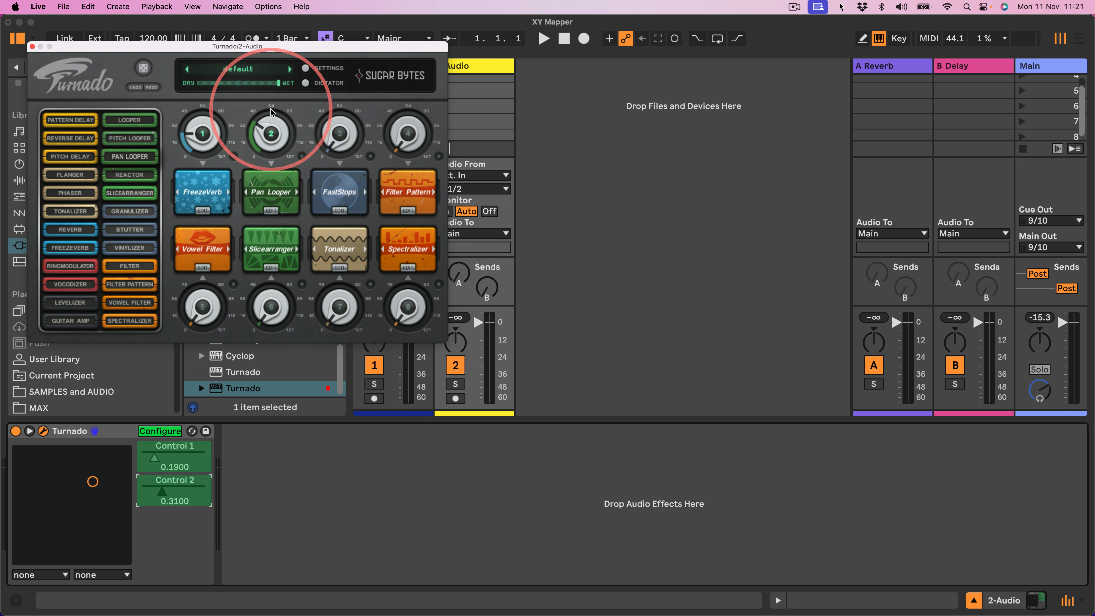
{"action": "left_click", "coordinate": [152, 432]}
Assign Control 1 to the X axis and Control 2 to the Y axis of Turnado's XY pad and move its point
{"action": "left_click", "coordinate": [46, 577]}
{"action": "left_click", "coordinate": [39, 601]}
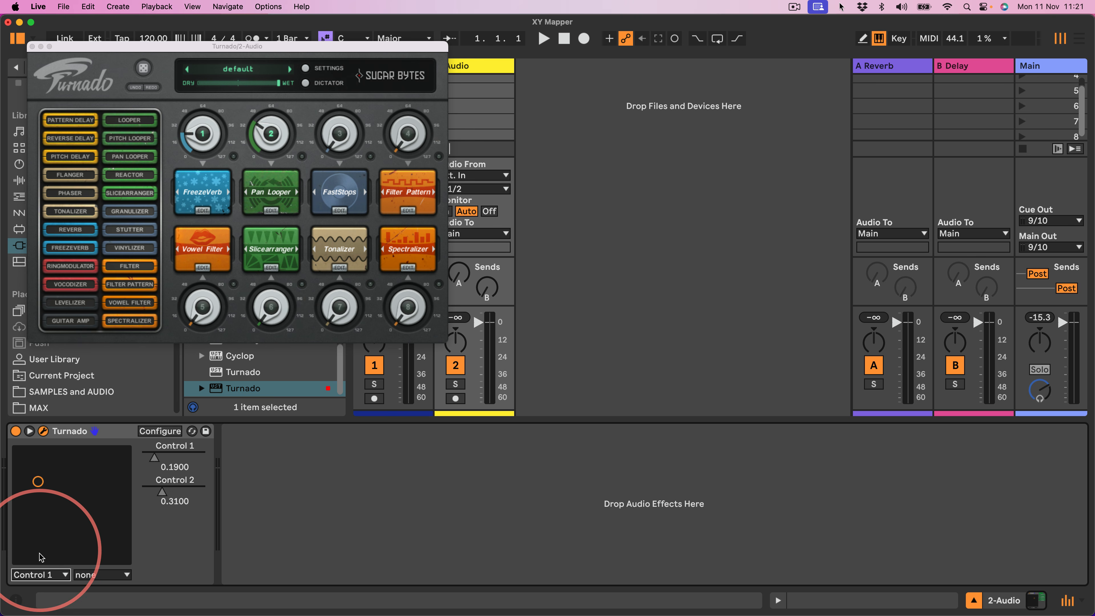
{"action": "left_click", "coordinate": [94, 575]}
{"action": "left_click", "coordinate": [92, 562]}
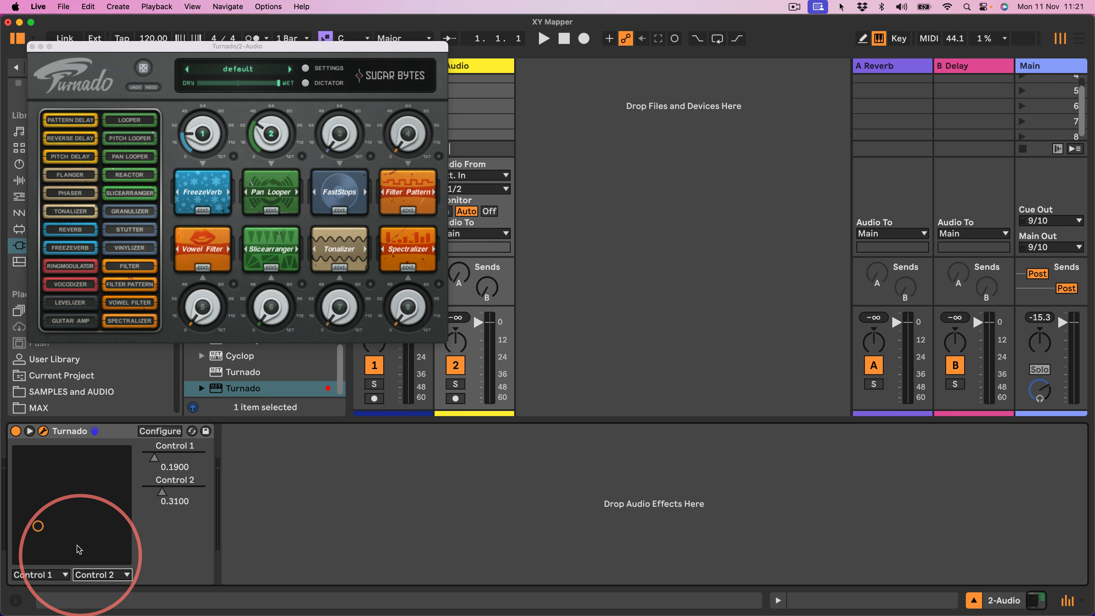
{"action": "left_click", "coordinate": [48, 509]}
{"action": "mouse_move", "coordinate": [48, 509]}
{"action": "left_mouse_down"}
{"action": "mouse_move", "coordinate": [86, 511]}
{"action": "mouse_move", "coordinate": [130, 459]}
{"action": "mouse_move", "coordinate": [85, 501]}
{"action": "mouse_move", "coordinate": [124, 523]}
{"action": "mouse_move", "coordinate": [125, 451]}
{"action": "mouse_move", "coordinate": [88, 450]}
{"action": "mouse_move", "coordinate": [59, 533]}
{"action": "mouse_move", "coordinate": [115, 479]}
{"action": "mouse_move", "coordinate": [113, 451]}
{"action": "mouse_move", "coordinate": [55, 503]}
{"action": "left_mouse_up"}
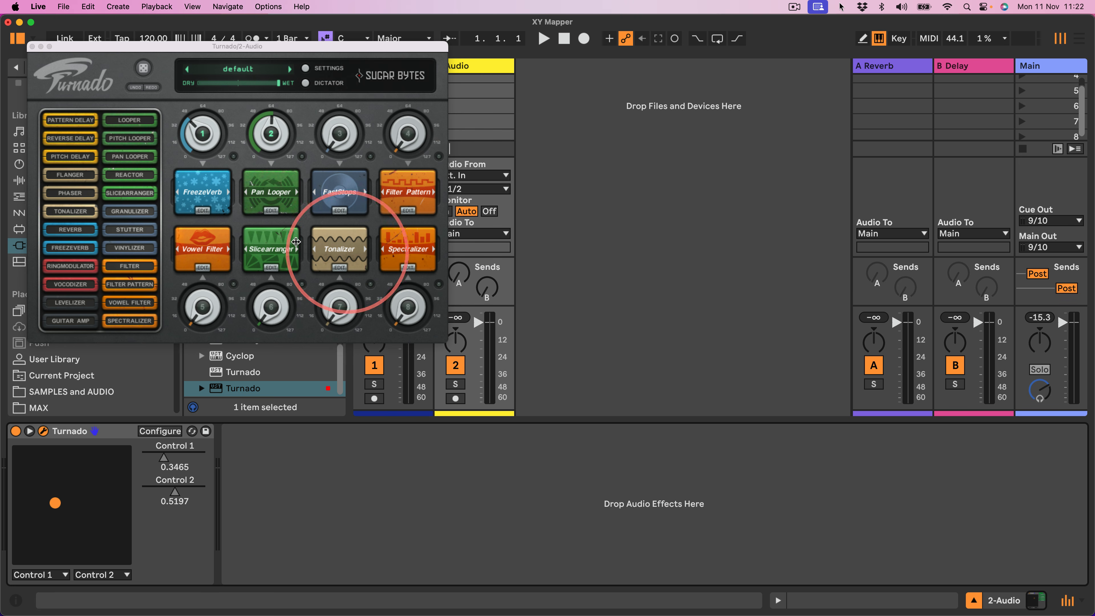
Replace Turnado on the 2 Audio track with a blank Max Audio Effect
{"action": "left_click", "coordinate": [106, 431]}
{"action": "key", "text": "Delete"}
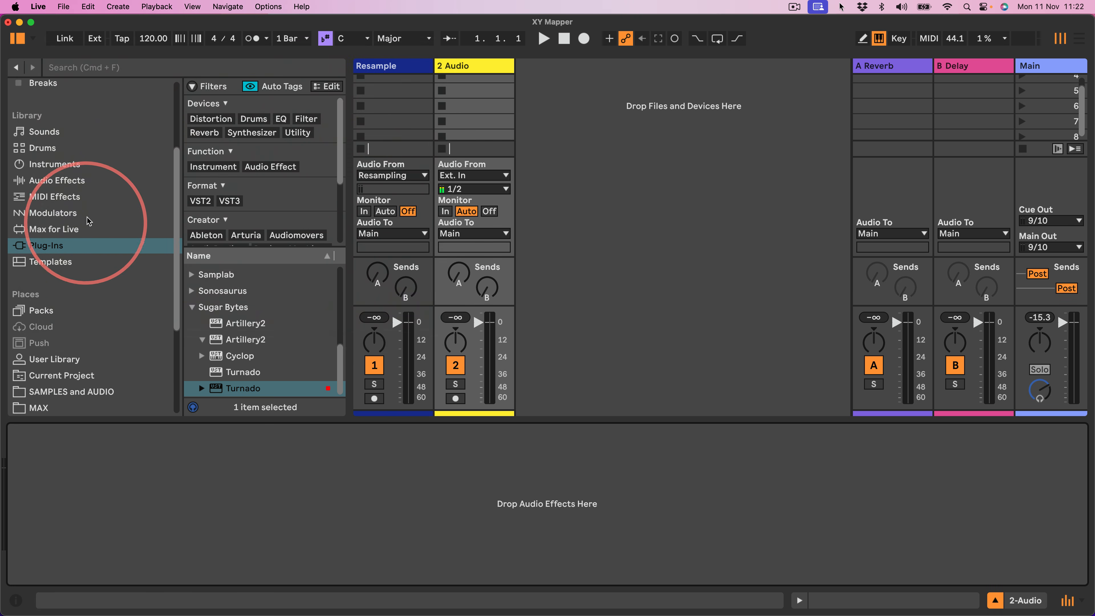
{"action": "left_click", "coordinate": [54, 229]}
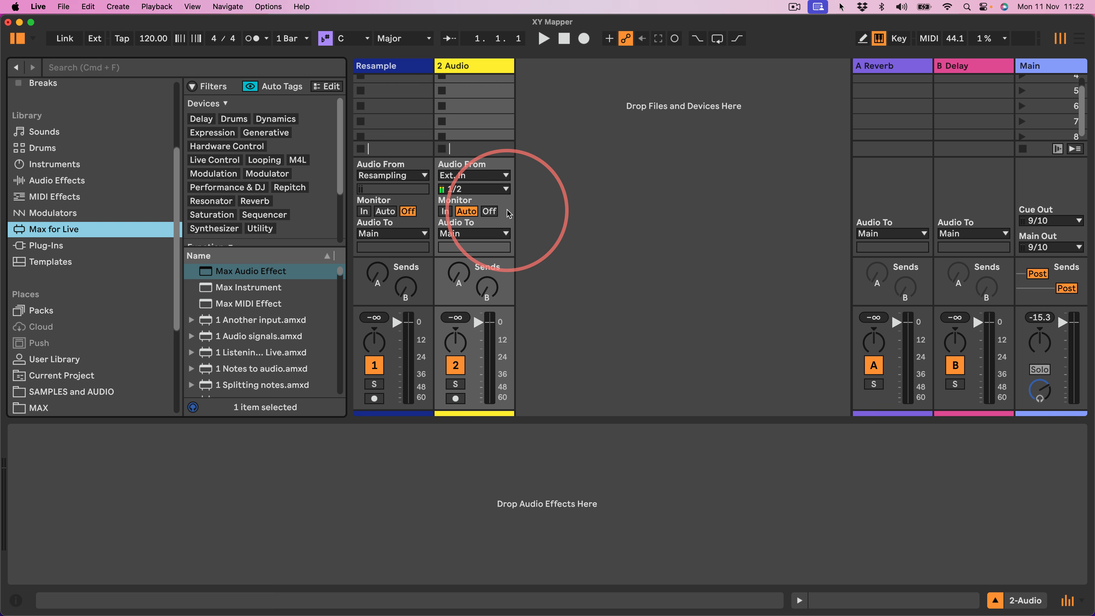
{"action": "left_click_drag", "start_coordinate": [207, 274], "coordinate": [482, 71]}
{"action": "left_click", "coordinate": [149, 432]}
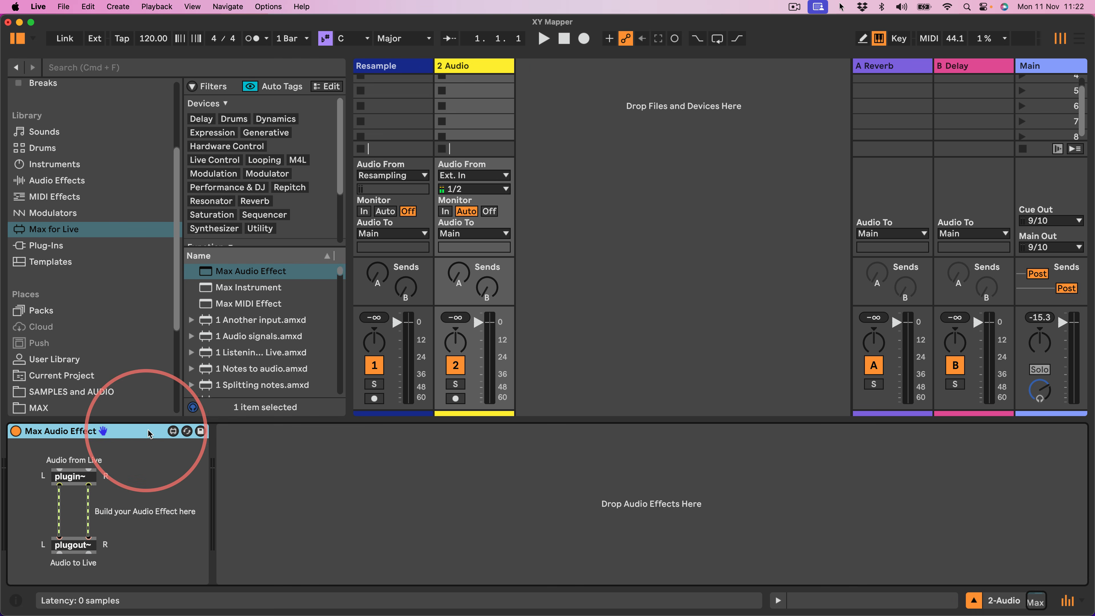
Open the Max Audio Effect for editing, dismiss the update notice and enlarge the patcher window
{"action": "left_click", "coordinate": [173, 431]}
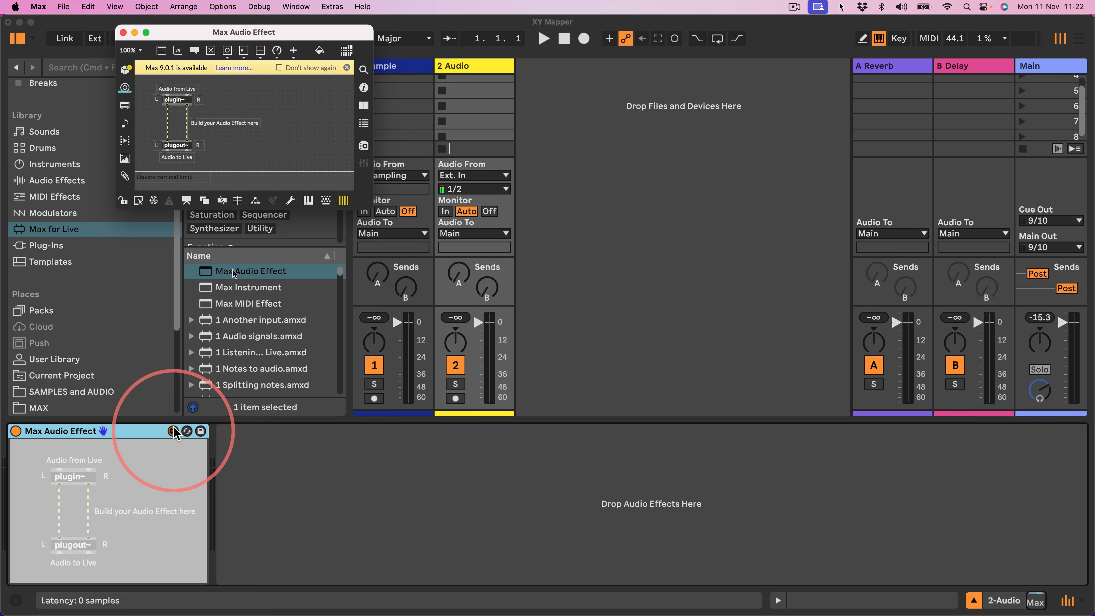
{"action": "left_click_drag", "start_coordinate": [369, 207], "coordinate": [872, 494]}
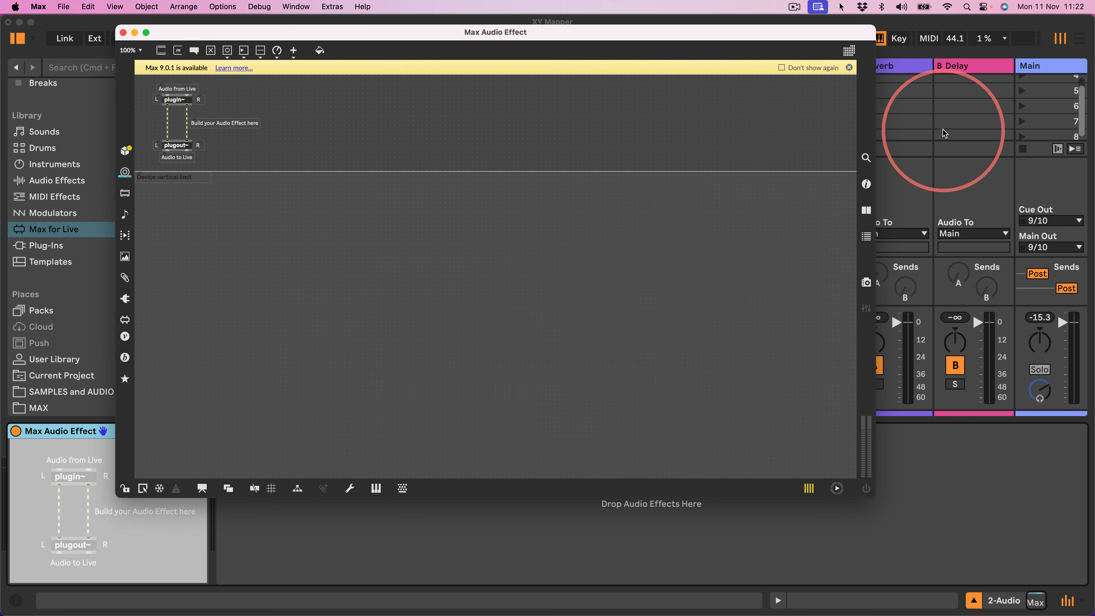
{"action": "left_click", "coordinate": [849, 68]}
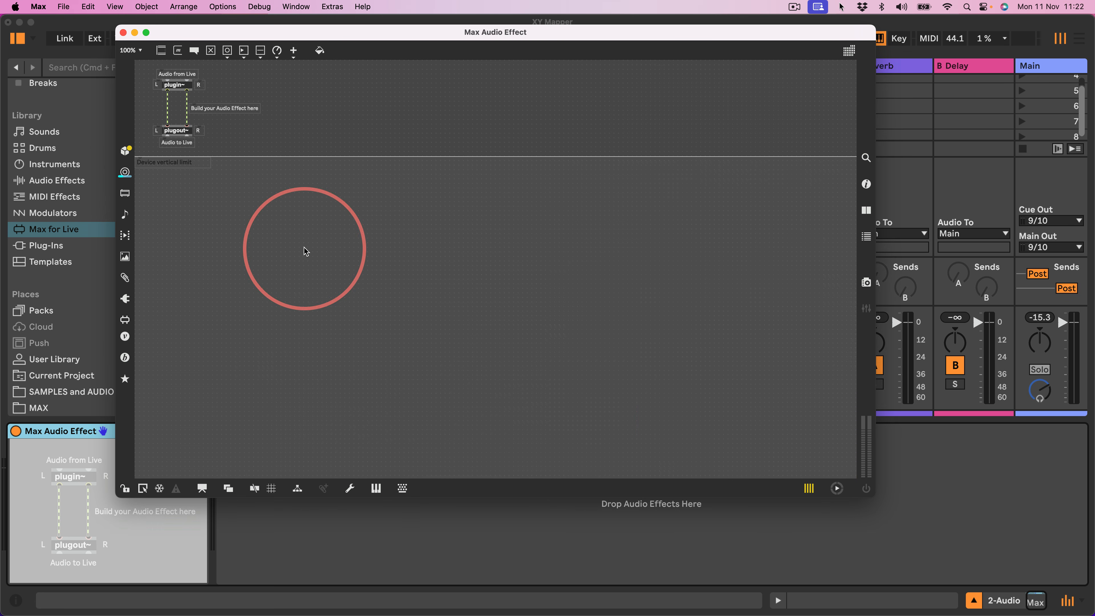
{"action": "key", "text": "super+equal"}
{"action": "key", "text": "super+equal"}
{"action": "scroll", "coordinate": [262, 248], "scroll_direction": "up", "scroll_amount": 4}
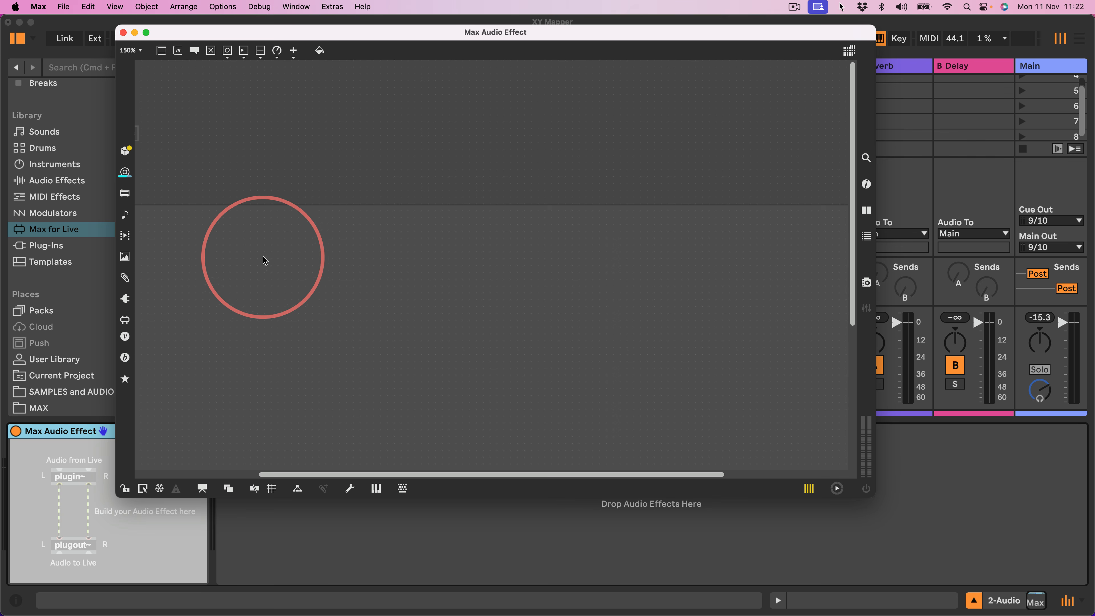
{"action": "scroll", "coordinate": [264, 259], "scroll_direction": "left", "scroll_amount": 5}
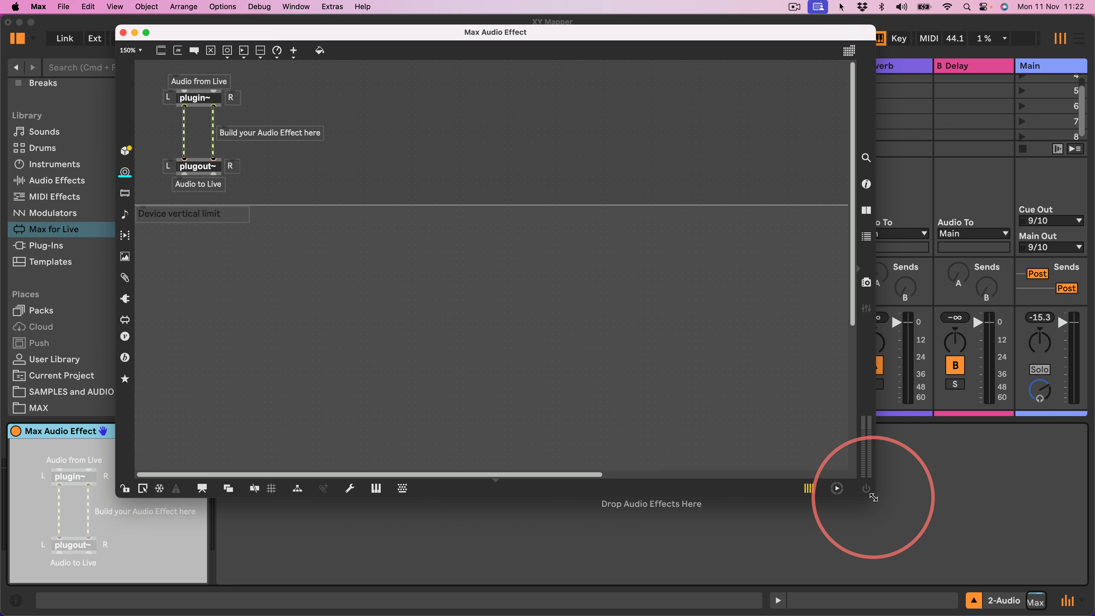
{"action": "left_click_drag", "start_coordinate": [873, 495], "coordinate": [1046, 590]}
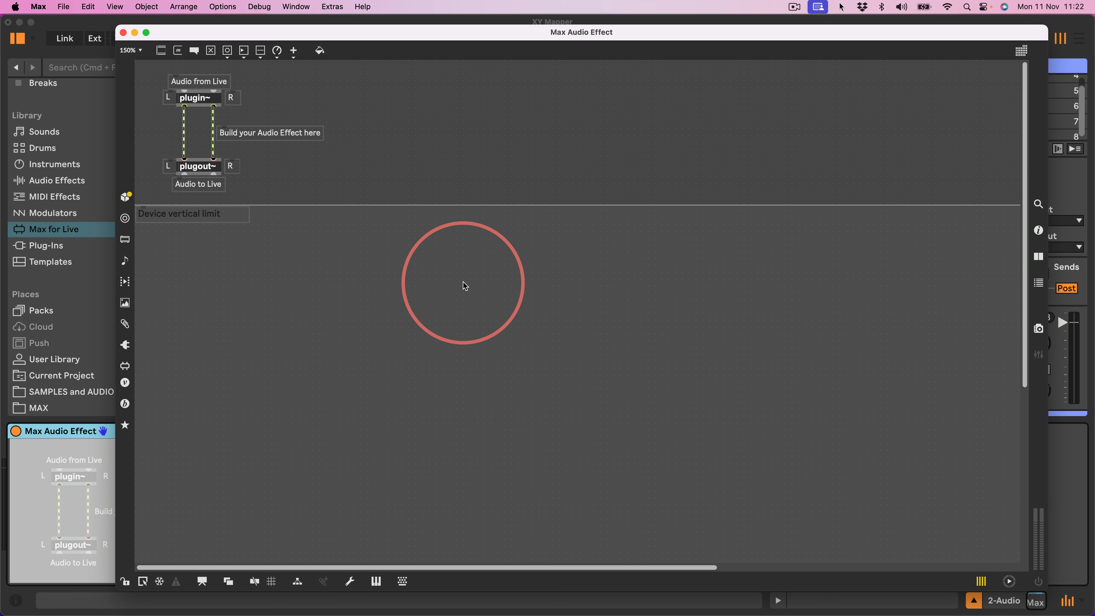
Add a pictslider object below the device vertical limit and try out its handle with the patcher locked
{"action": "type", "text": "npic"}
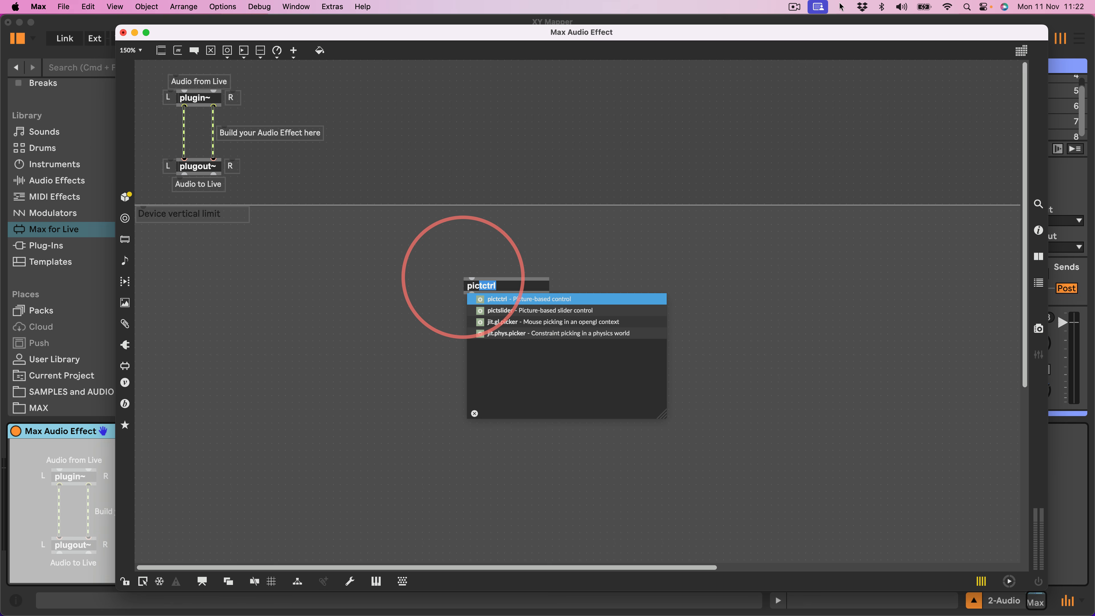
{"action": "key", "text": "Return"}
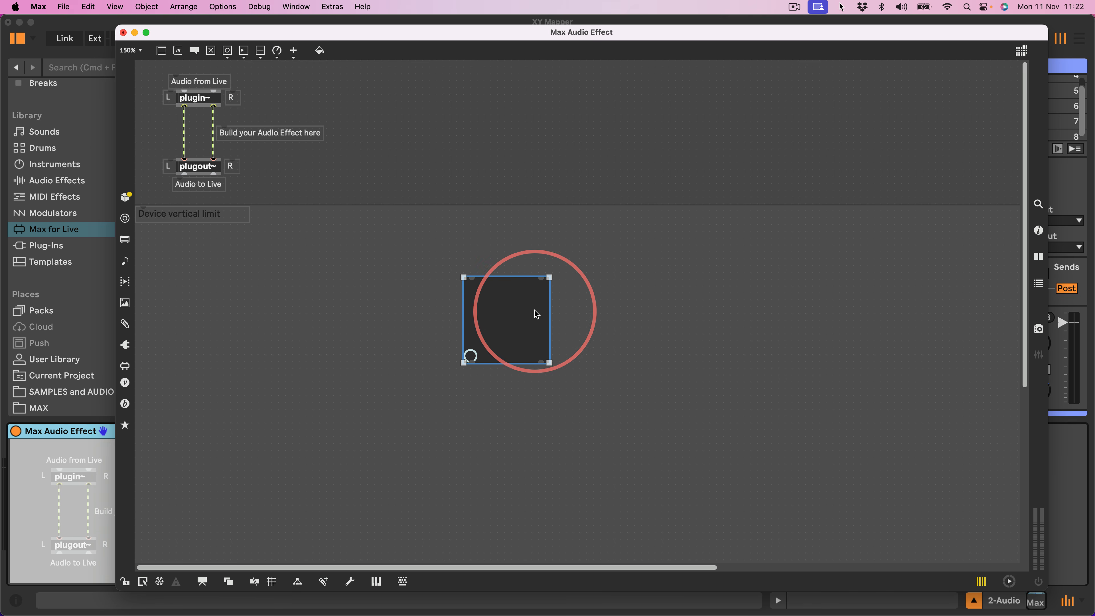
{"action": "key", "text": "super+e"}
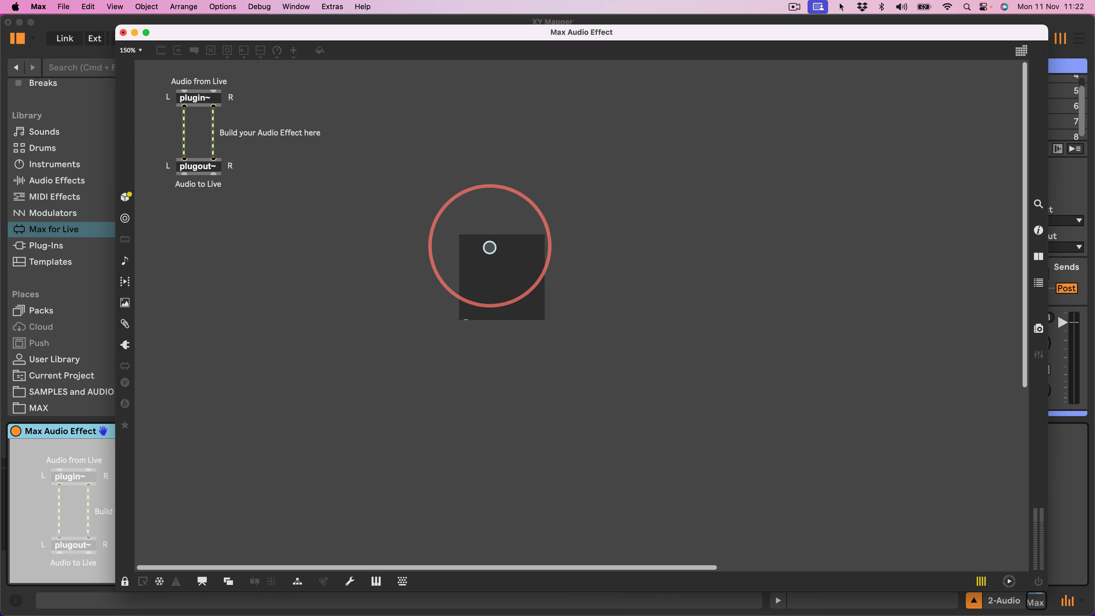
{"action": "left_click_drag", "start_coordinate": [559, 304], "coordinate": [639, 269]}
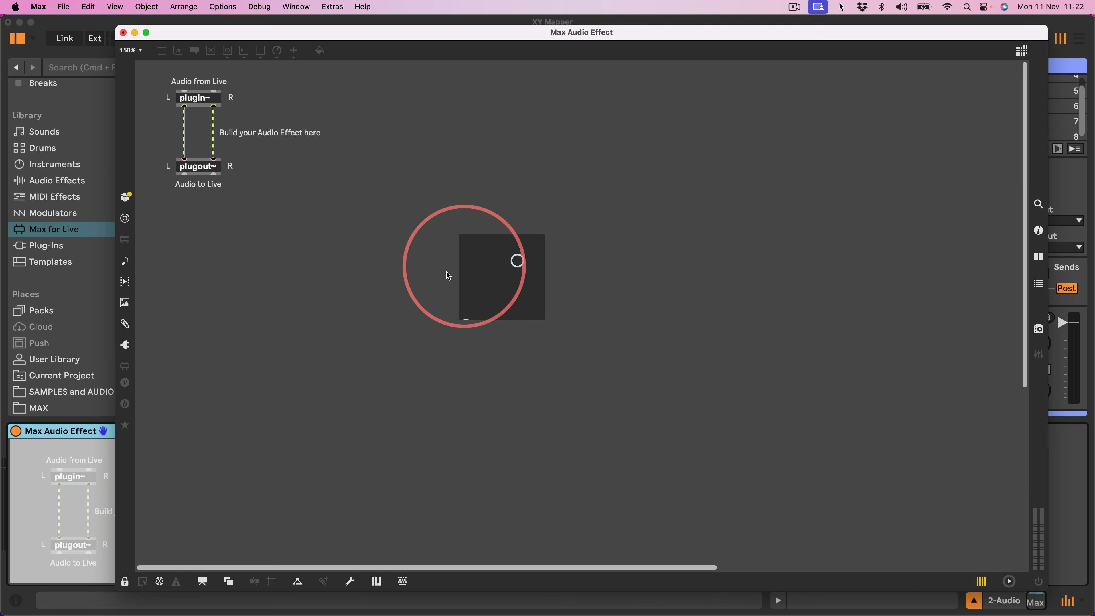
{"action": "left_click_drag", "start_coordinate": [479, 274], "coordinate": [570, 210]}
{"action": "left_click", "coordinate": [311, 329], "text": "super"}
{"action": "left_click_drag", "start_coordinate": [502, 291], "coordinate": [500, 285]}
Add two integer number boxes below the pictslider and connect one to each of its outlets
{"action": "left_click", "coordinate": [451, 345]}
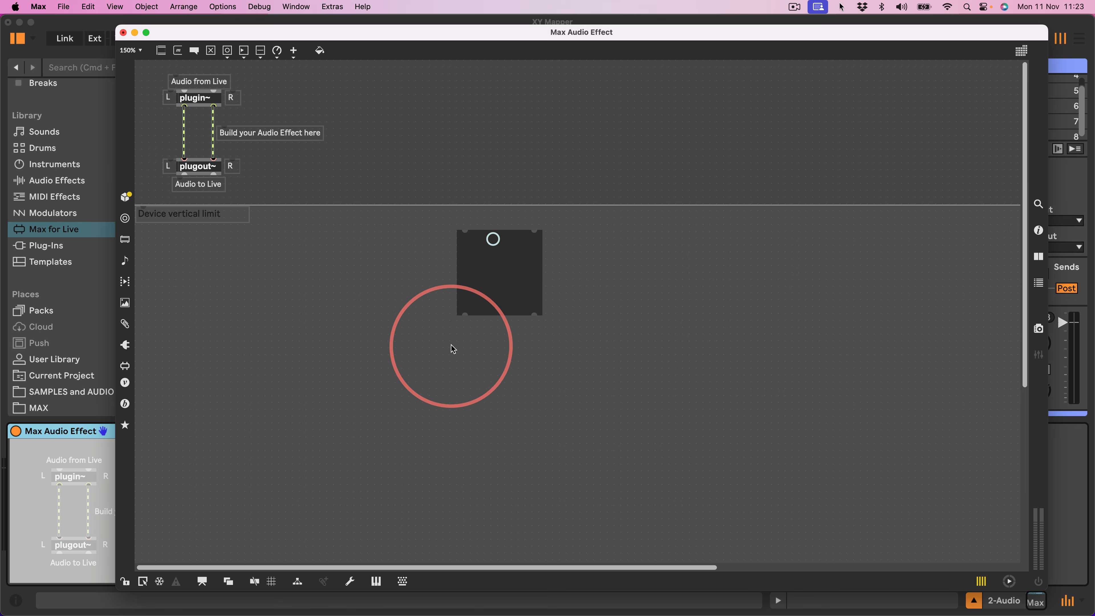
{"action": "key", "text": "i"}
{"action": "left_click_drag", "start_coordinate": [465, 316], "coordinate": [469, 340]}
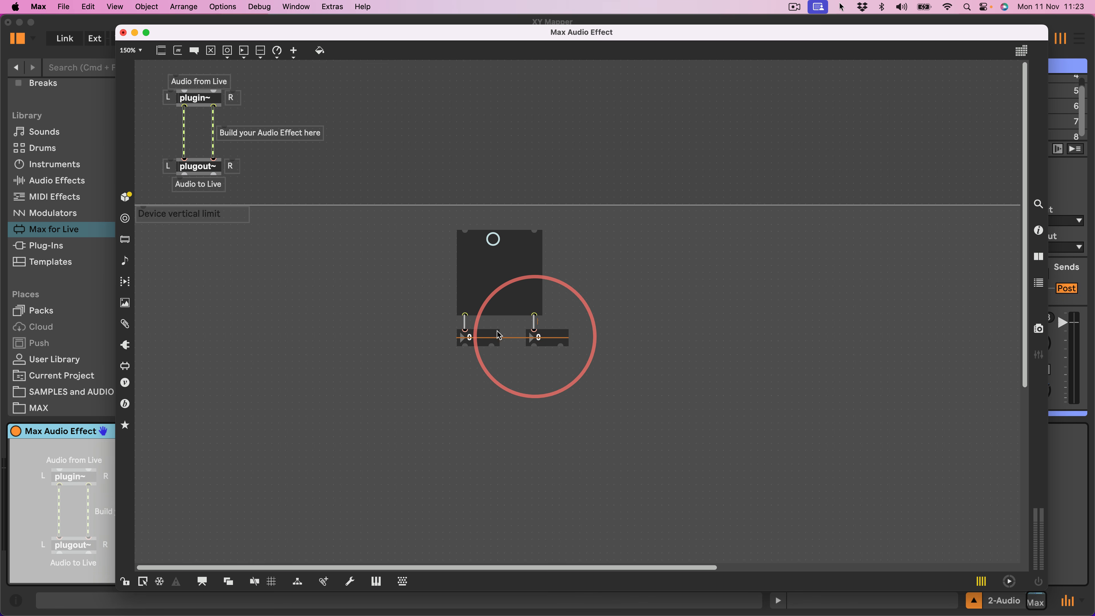
Test the pictslider's handle in the locked patcher to check the values reaching both number boxes
{"action": "key", "text": "super+e"}
{"action": "left_click_drag", "start_coordinate": [501, 252], "coordinate": [544, 241]}
{"action": "left_click_drag", "start_coordinate": [494, 272], "coordinate": [504, 270]}
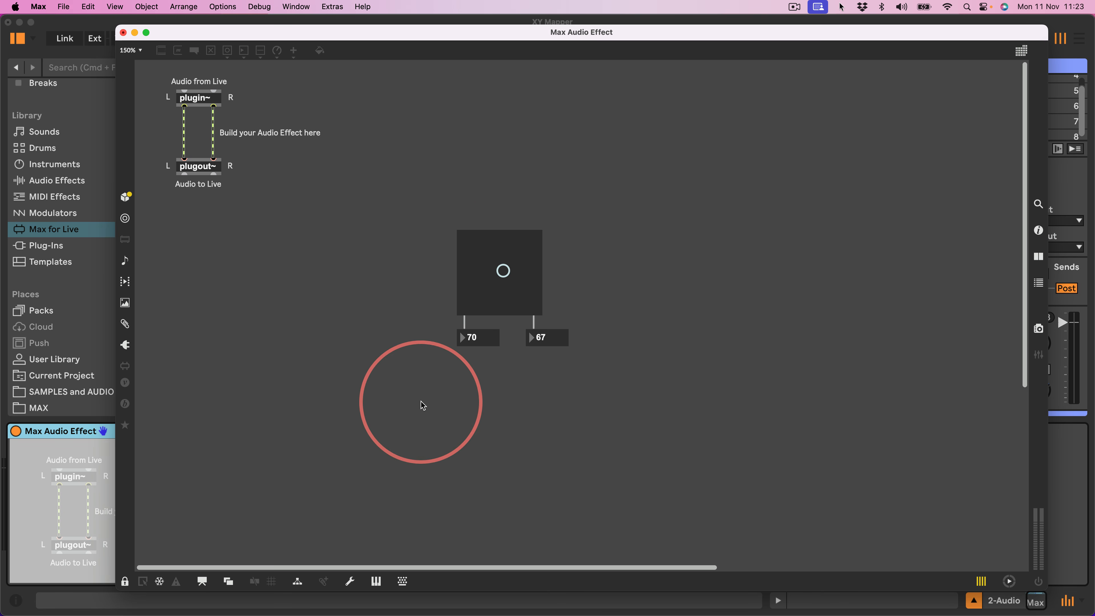
{"action": "key", "text": "super+e"}
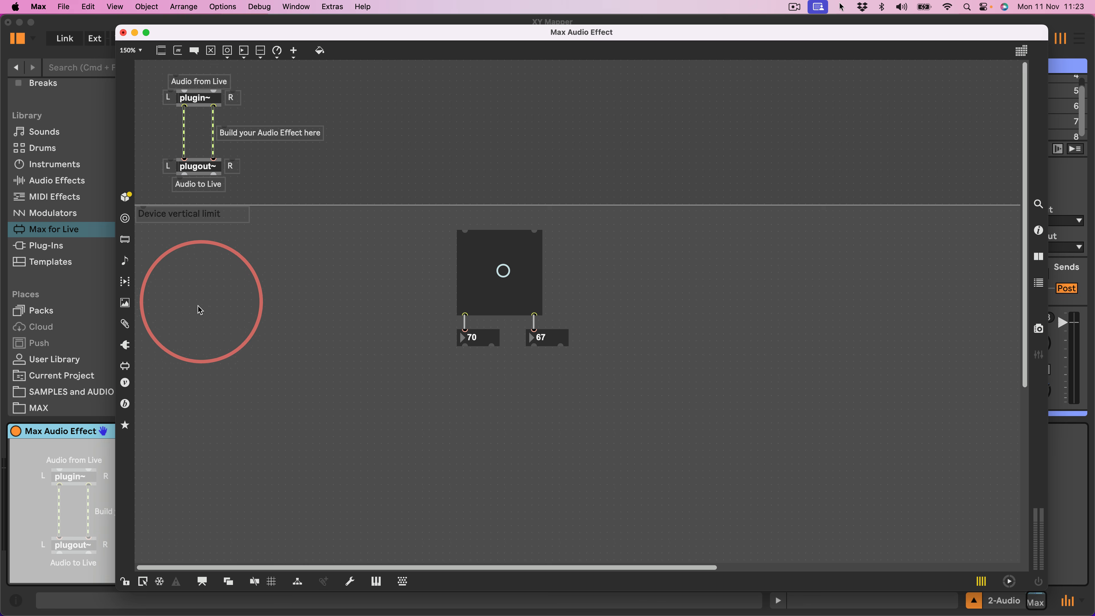
Insert a Mapping object from the Live UI Abstractions below the number boxes
{"action": "left_click", "coordinate": [125, 366]}
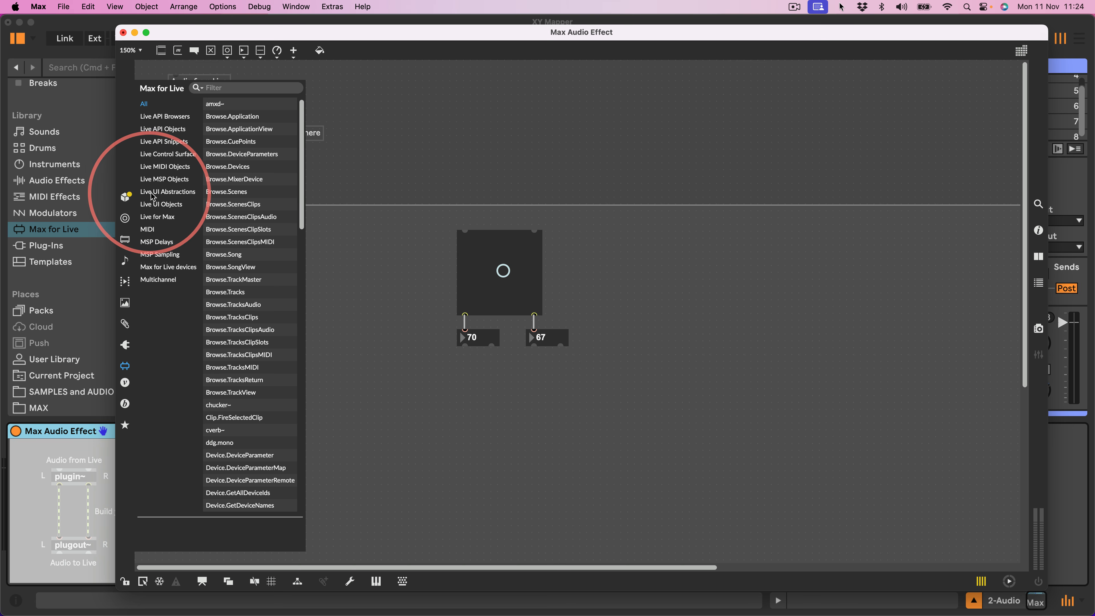
{"action": "left_click", "coordinate": [171, 192]}
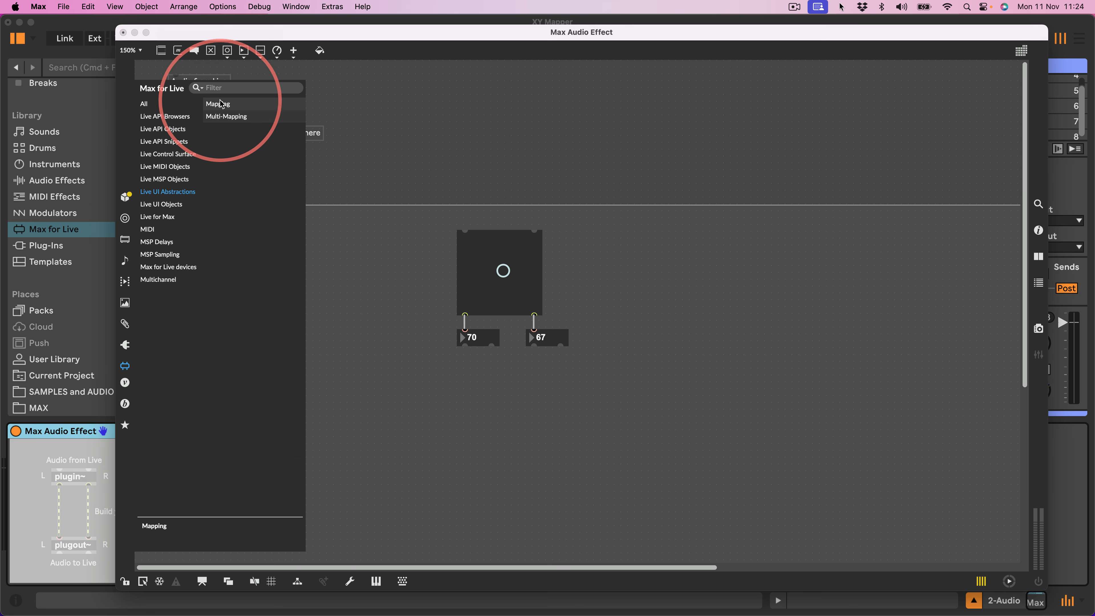
{"action": "left_click_drag", "start_coordinate": [215, 109], "coordinate": [485, 392]}
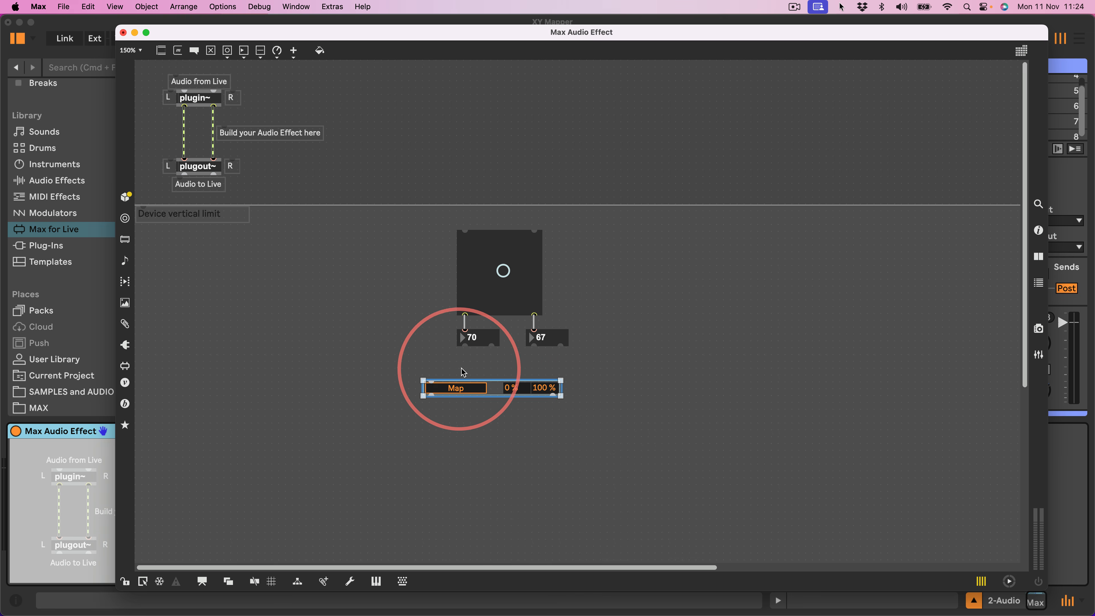
{"action": "left_click_drag", "start_coordinate": [476, 391], "coordinate": [497, 401]}
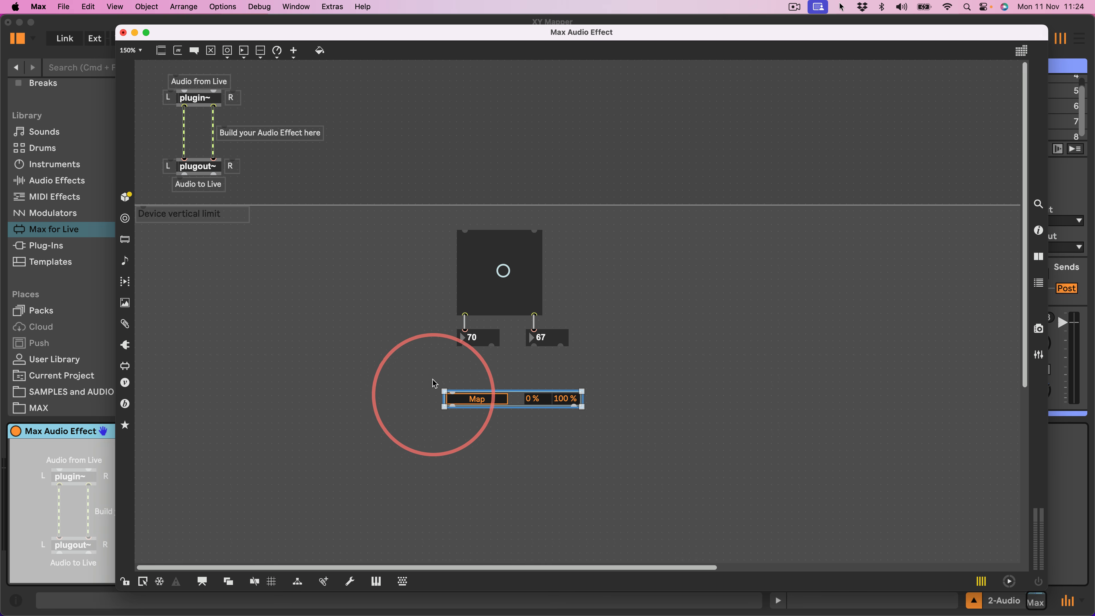
Duplicate the Mapping object and arrange the two copies side by side beneath the pictslider and its number boxes
{"action": "left_click_drag", "start_coordinate": [486, 403], "coordinate": [633, 376]}
{"action": "left_click_drag", "start_coordinate": [682, 434], "coordinate": [340, 407]}
{"action": "left_click_drag", "start_coordinate": [597, 359], "coordinate": [500, 255]}
{"action": "left_click", "coordinate": [409, 356]}
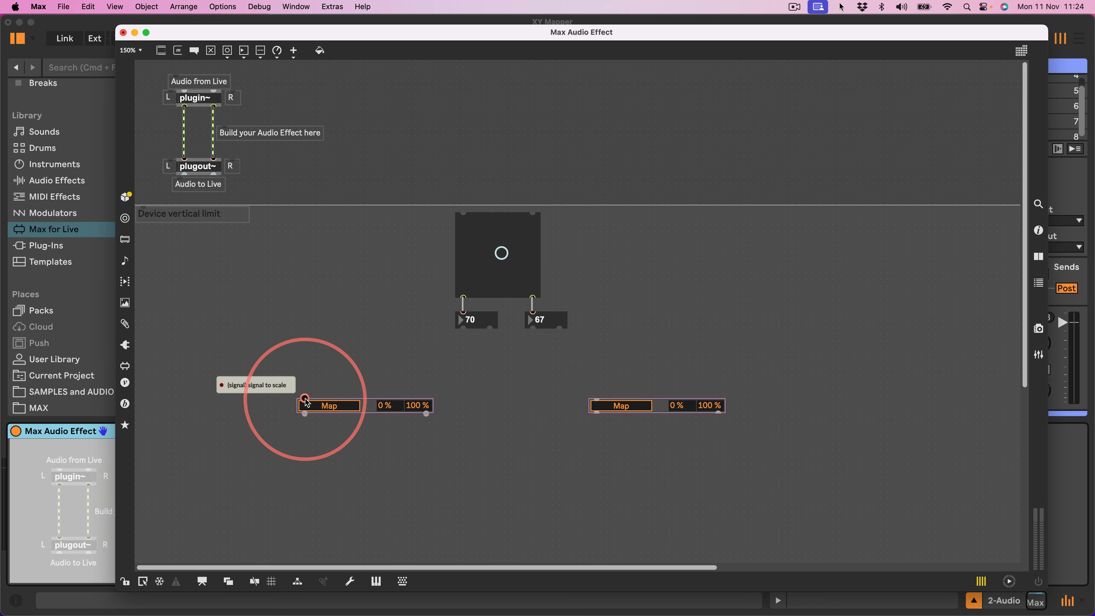
{"action": "mouse_move", "coordinate": [331, 405]}
{"action": "left_mouse_down"}
{"action": "mouse_move", "coordinate": [304, 379]}
{"action": "mouse_move", "coordinate": [349, 413]}
{"action": "mouse_move", "coordinate": [343, 406]}
{"action": "left_mouse_up"}
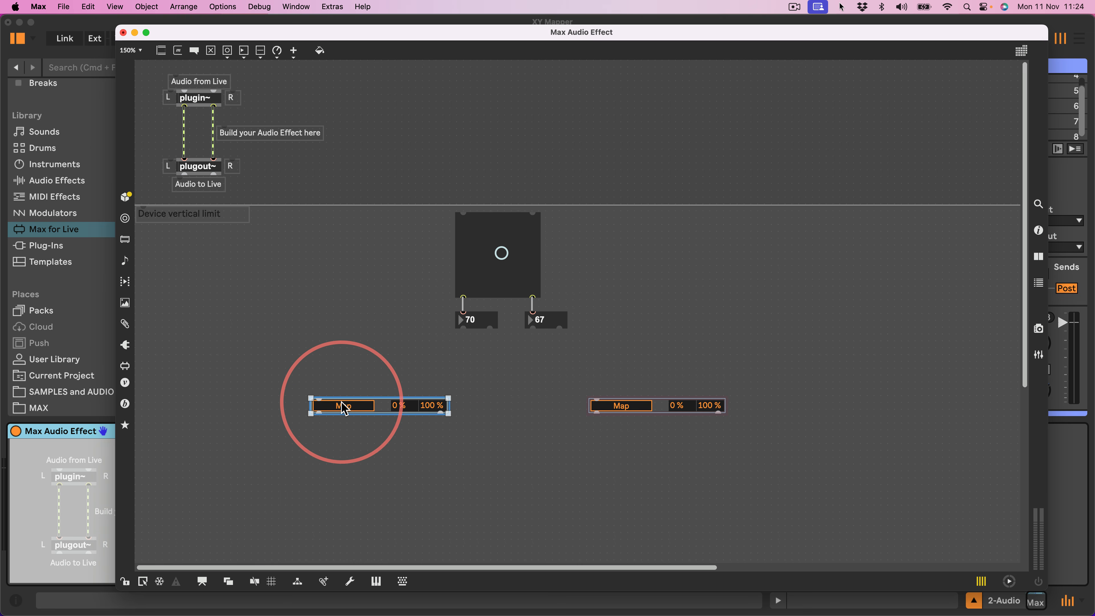
Add a / 127. object below each of the two integer number boxes and connect each box to its divider
{"action": "scroll", "coordinate": [344, 408], "scroll_direction": "down", "scroll_amount": 5}
{"action": "scroll", "coordinate": [699, 323], "scroll_direction": "right", "scroll_amount": 4}
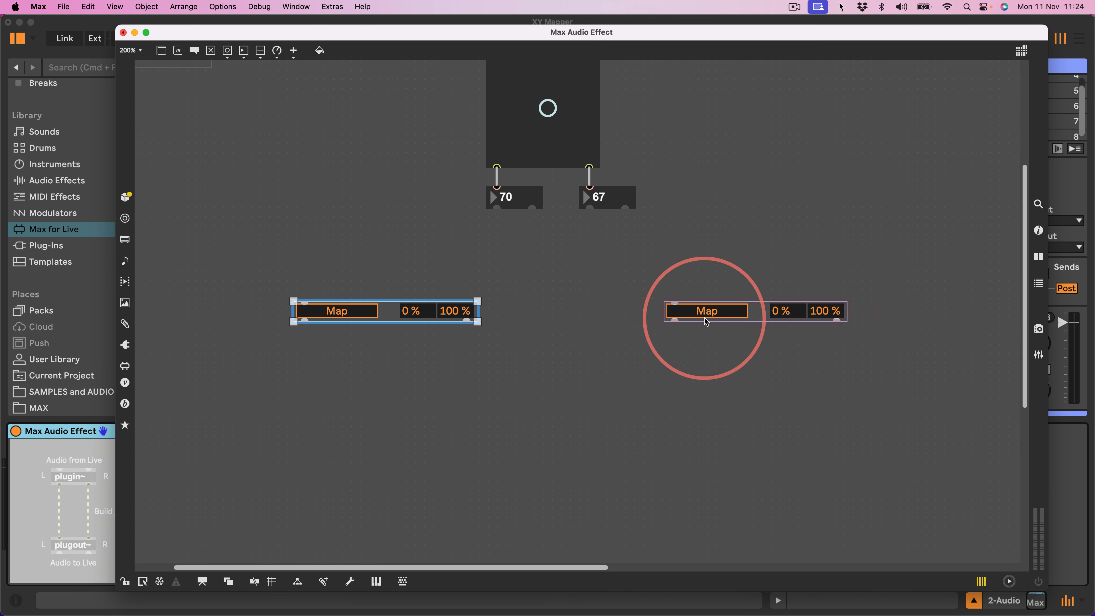
{"action": "key", "text": "super+equal"}
{"action": "scroll", "coordinate": [623, 340], "scroll_direction": "up", "scroll_amount": 5}
{"action": "left_click", "coordinate": [440, 341]}
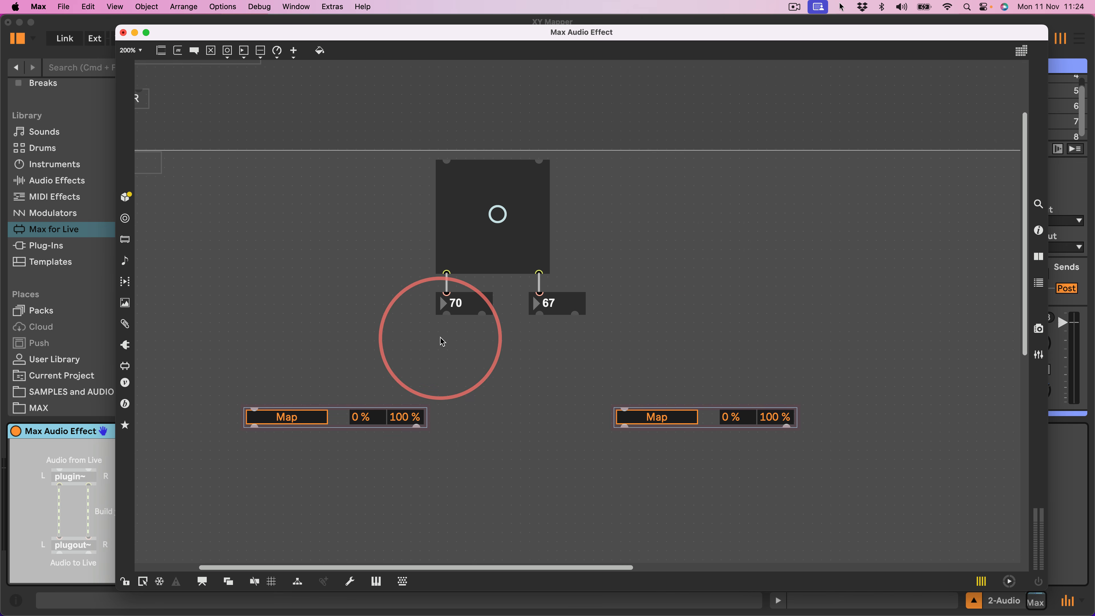
{"action": "type", "text": "n"}
{"action": "type", "text": "/12"}
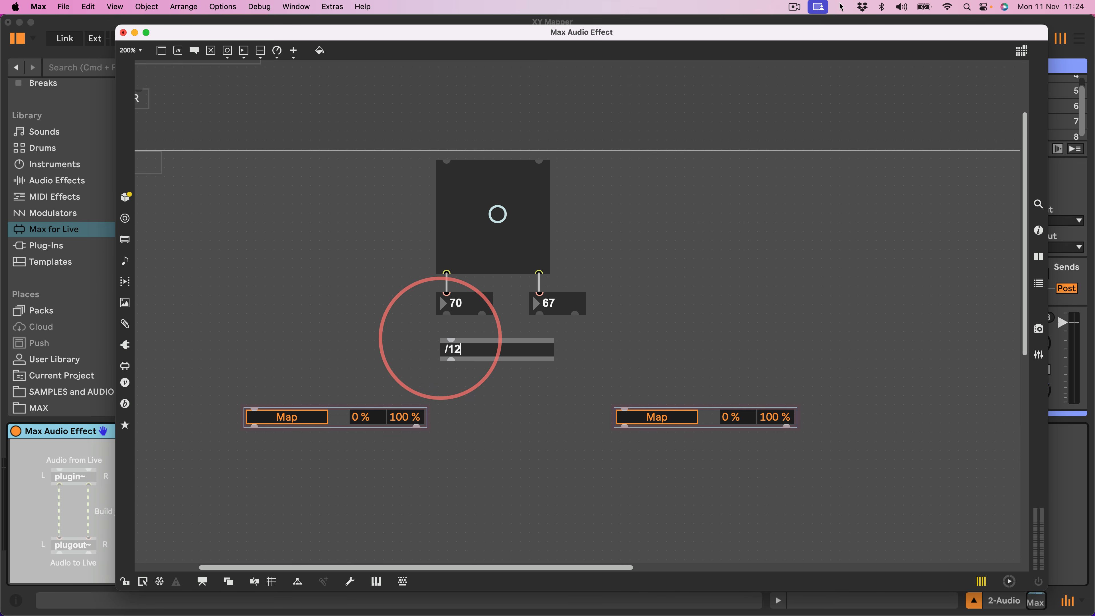
{"action": "key", "text": "BackSpace"}
{"action": "key", "text": "BackSpace"}
{"action": "type", "text": "127"}
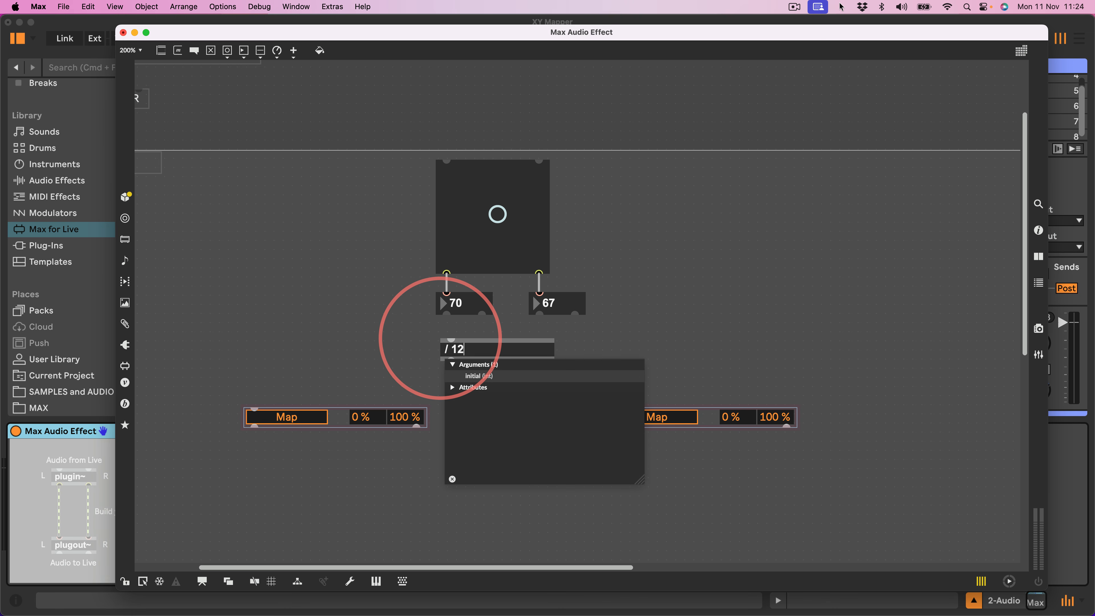
{"action": "type", "text": "."}
{"action": "left_click_drag", "start_coordinate": [447, 314], "coordinate": [540, 324]}
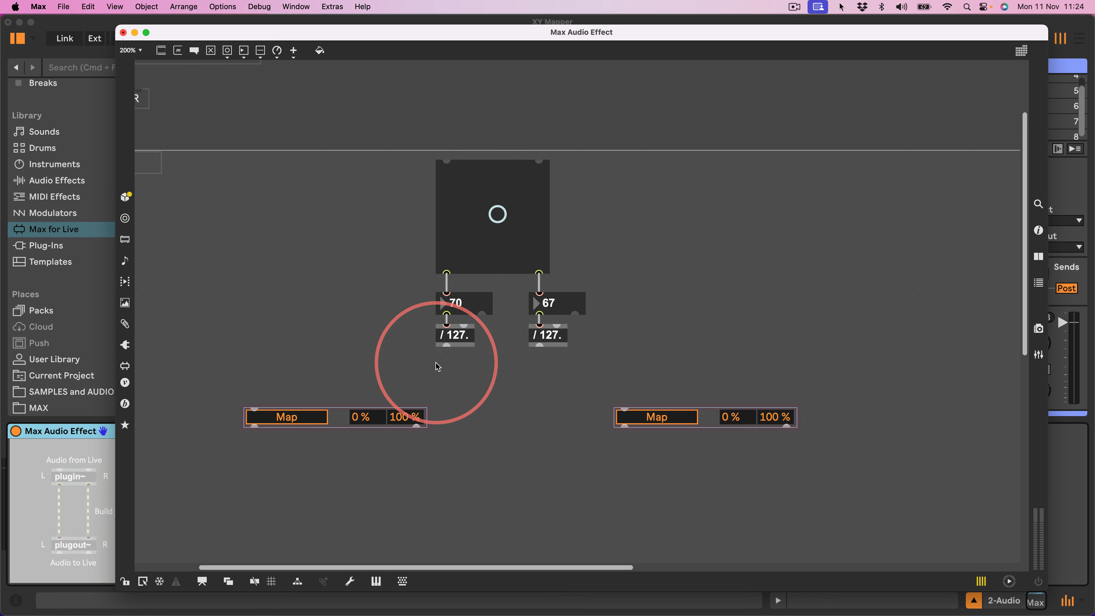
Add a floating-point number box below each / 127. object and connect each divider's outlet to its box
{"action": "key", "text": "f"}
{"action": "left_click_drag", "start_coordinate": [446, 345], "coordinate": [443, 355]}
{"action": "key", "text": "f"}
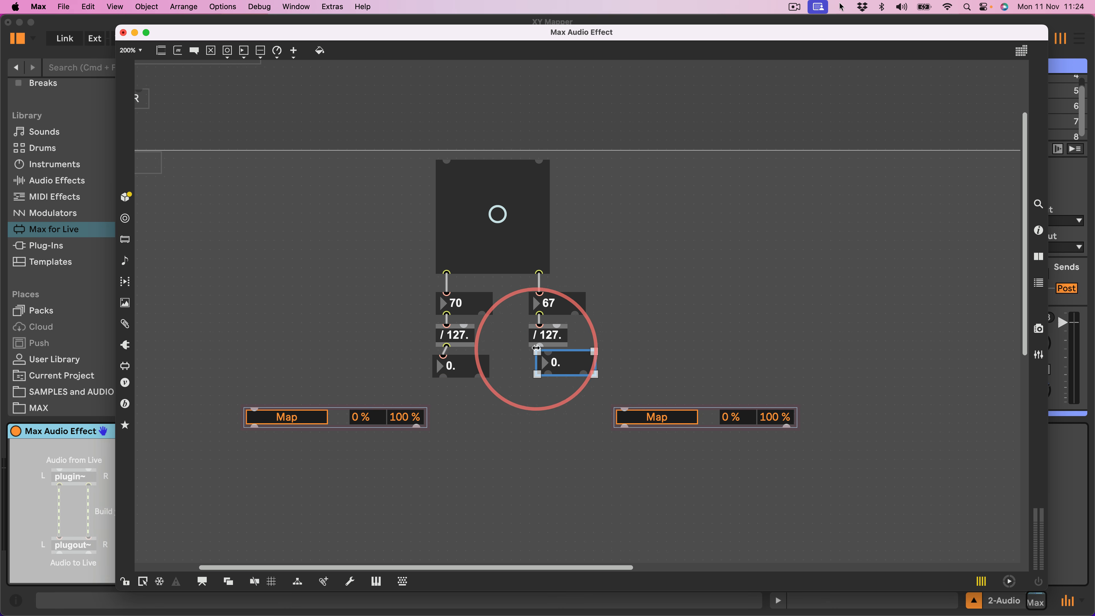
{"action": "left_click_drag", "start_coordinate": [539, 346], "coordinate": [543, 366]}
{"action": "left_click", "coordinate": [493, 428]}
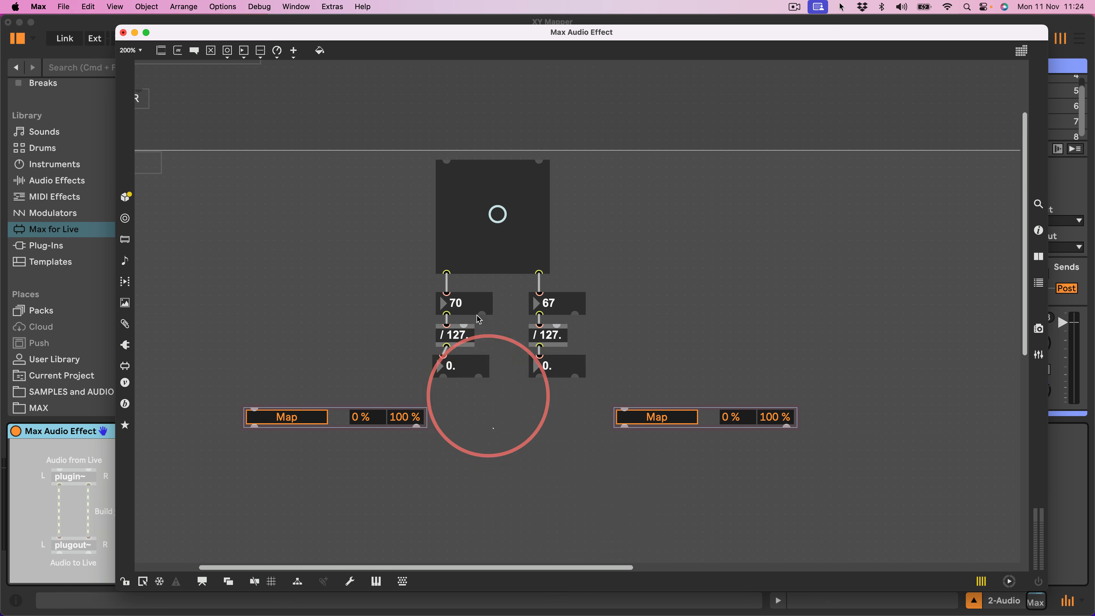
Test the pictslider's handle in the locked patcher to check the scaled values in both floating-point number boxes
{"action": "key", "text": "super+e"}
{"action": "left_click_drag", "start_coordinate": [444, 261], "coordinate": [430, 211]}
{"action": "key", "text": "super+e"}
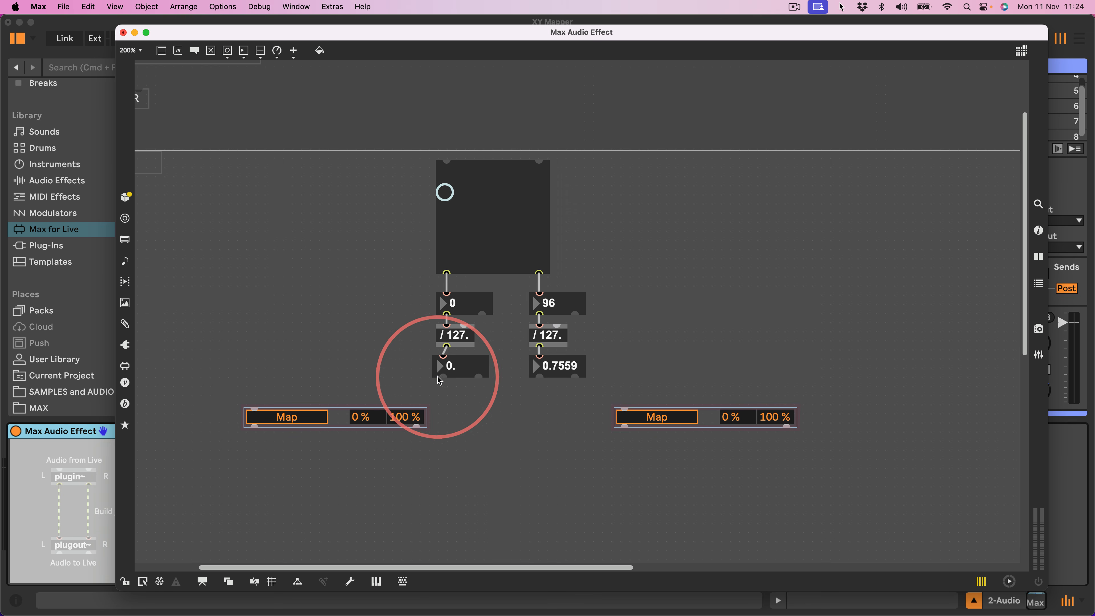
{"action": "left_click_drag", "start_coordinate": [440, 380], "coordinate": [344, 358]}
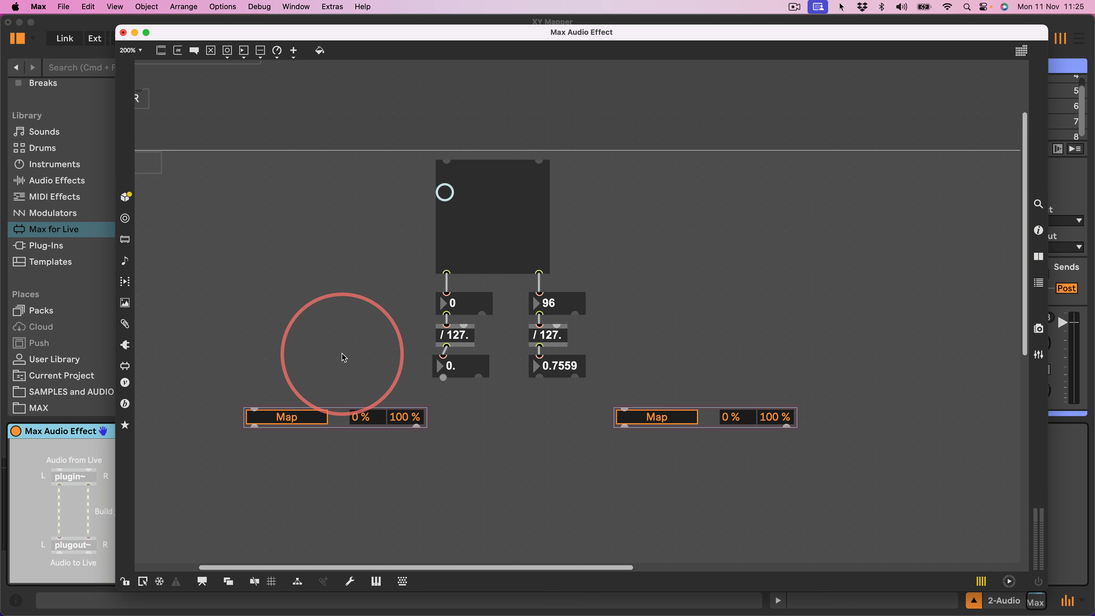
Wire a sig~ 0. object between each floating-point number box and its Mapping object, and set the Mapping objects side by side
{"action": "left_click_drag", "start_coordinate": [342, 416], "coordinate": [337, 454]}
{"action": "left_click_drag", "start_coordinate": [684, 415], "coordinate": [690, 458]}
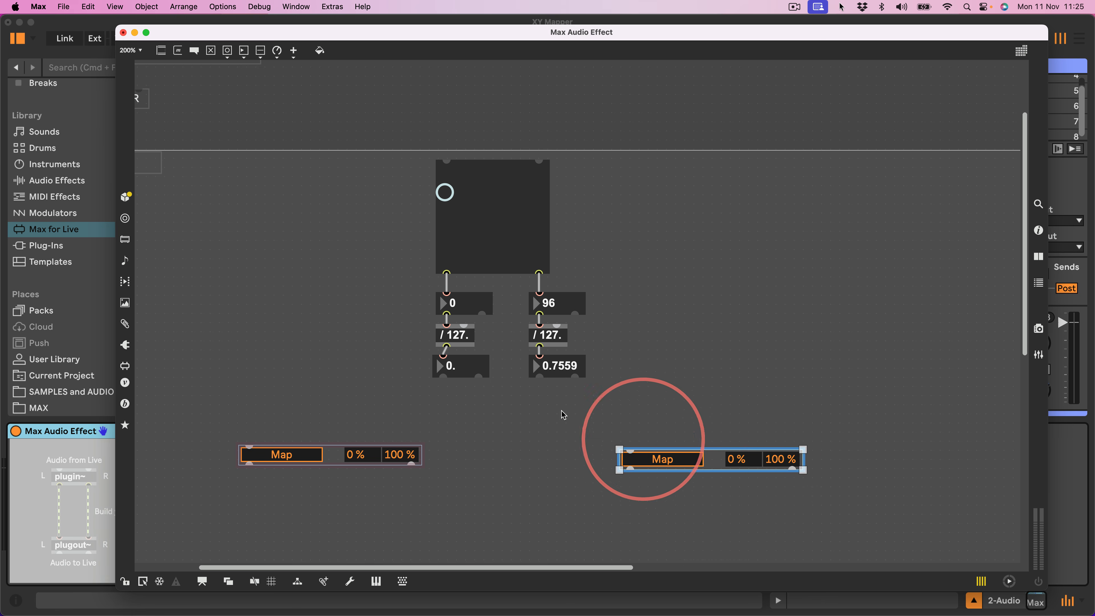
{"action": "left_click", "coordinate": [419, 403]}
{"action": "type", "text": "sig~ 0."}
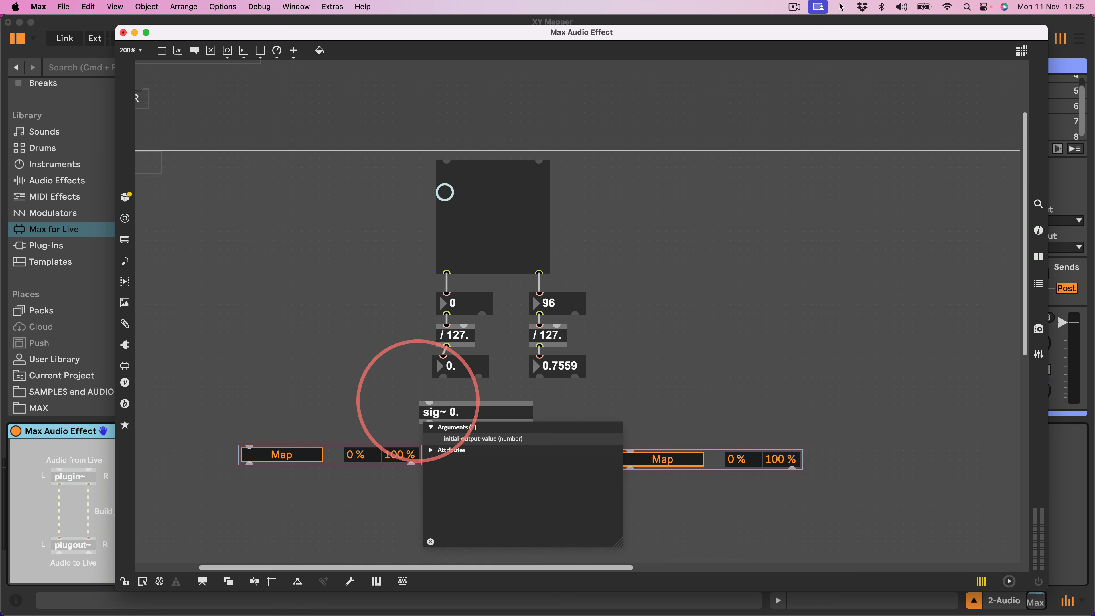
{"action": "left_click", "coordinate": [414, 401]}
{"action": "left_click_drag", "start_coordinate": [445, 377], "coordinate": [629, 448]}
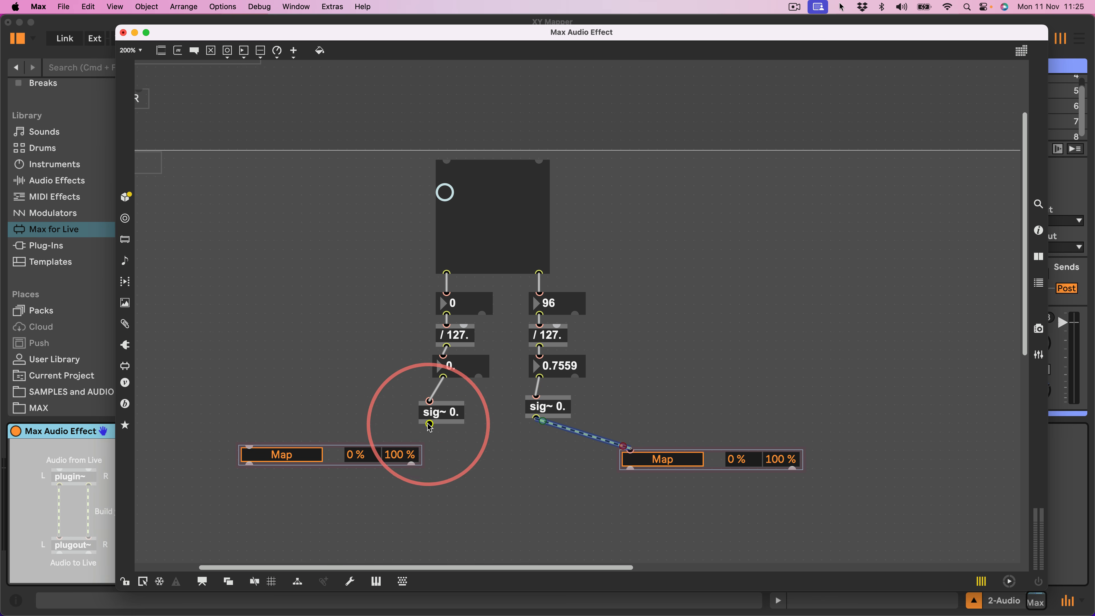
{"action": "left_click_drag", "start_coordinate": [429, 424], "coordinate": [342, 461]}
{"action": "left_click_drag", "start_coordinate": [657, 458], "coordinate": [558, 454]}
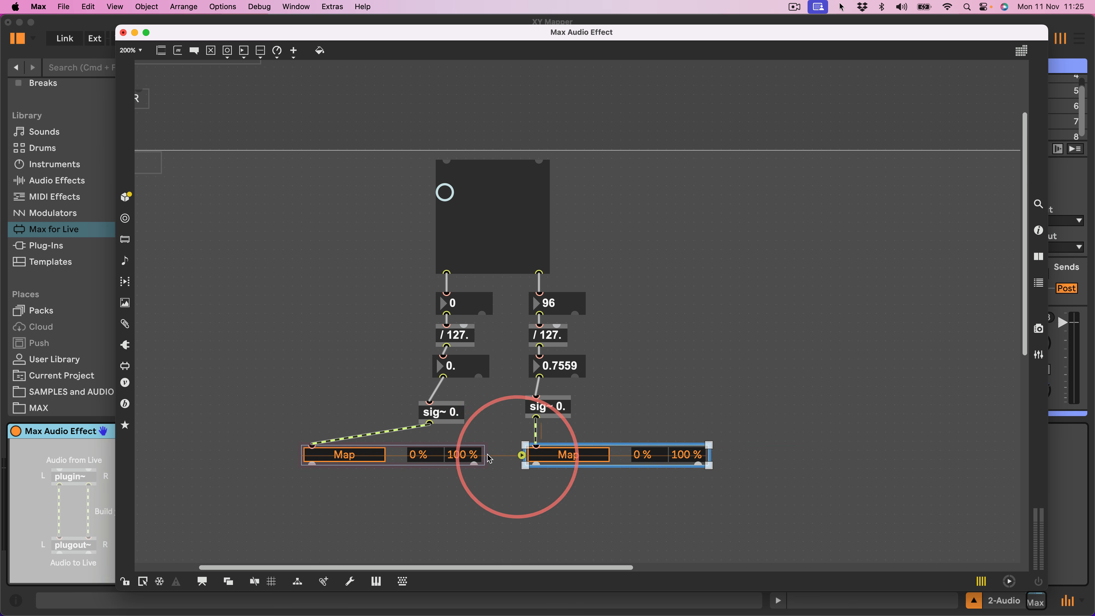
{"action": "left_click_drag", "start_coordinate": [393, 453], "coordinate": [411, 453]}
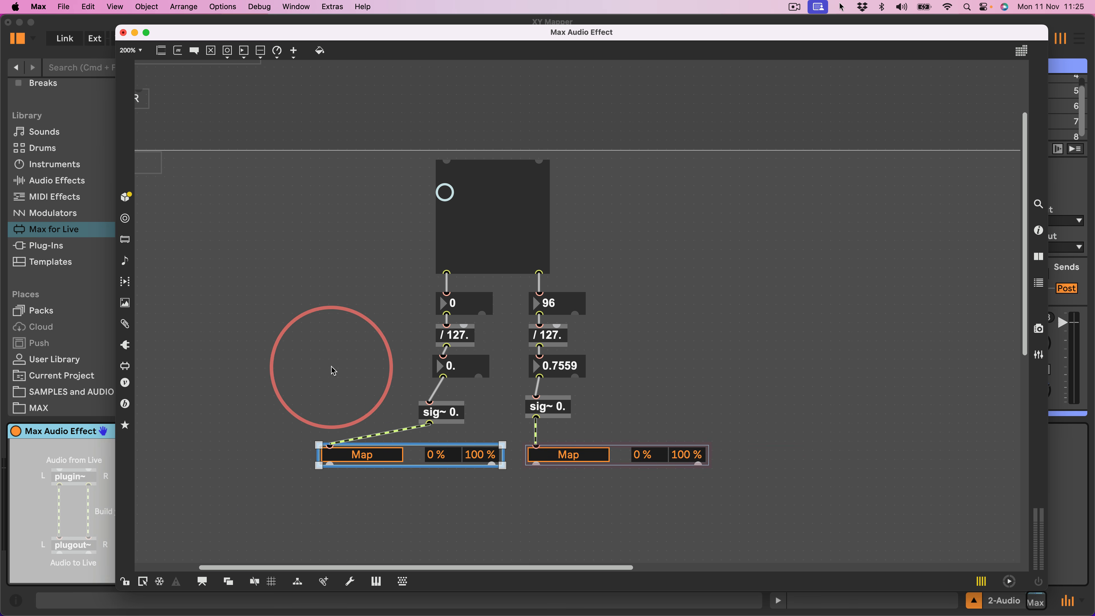
Add a live.remote~ object below the first Mapping object
{"action": "scroll", "coordinate": [447, 363], "scroll_direction": "down", "scroll_amount": 5}
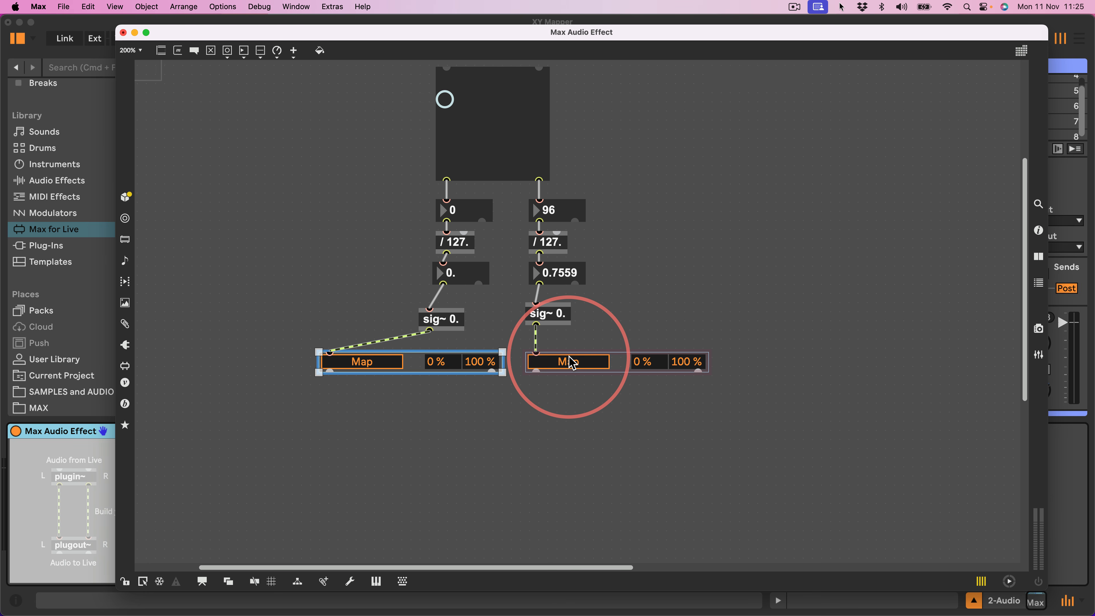
{"action": "left_click", "coordinate": [362, 431]}
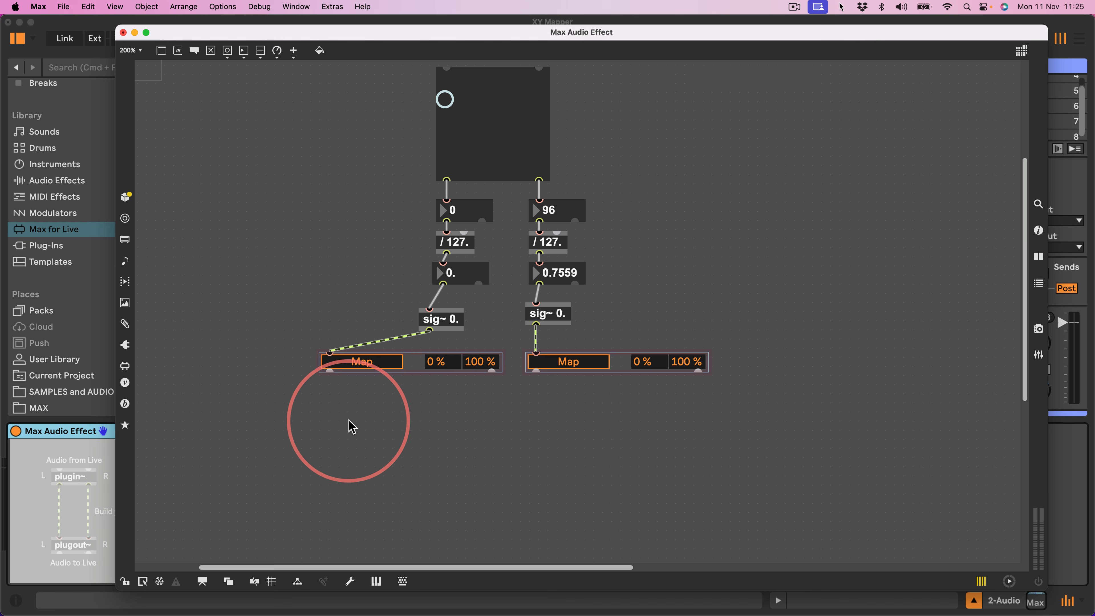
{"action": "type", "text": "n"}
{"action": "type", "text": "live."}
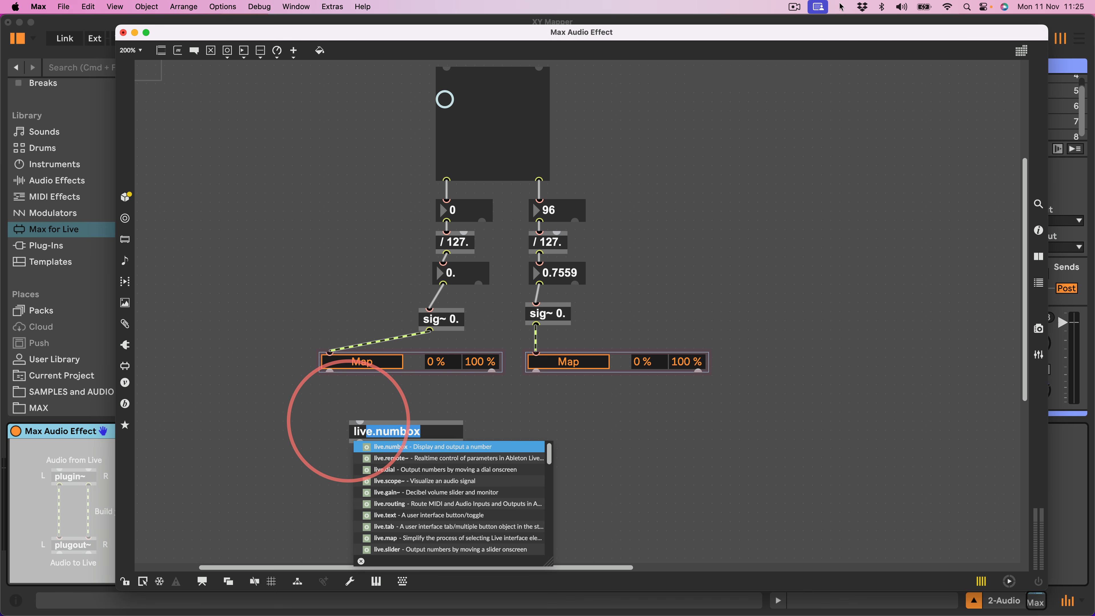
{"action": "type", "text": "remote~"}
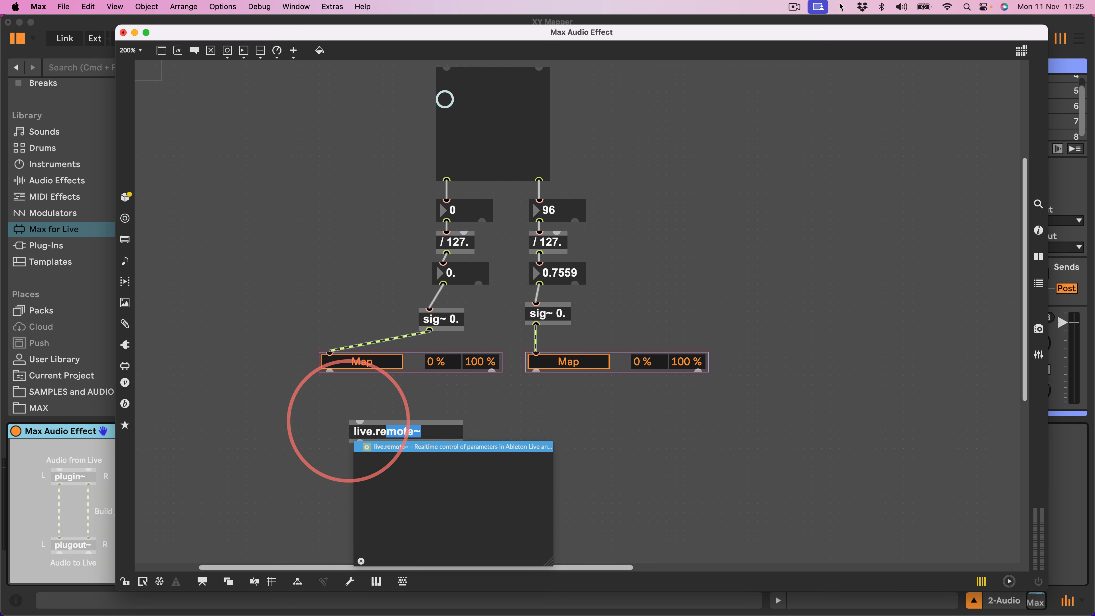
{"action": "key", "text": "Return"}
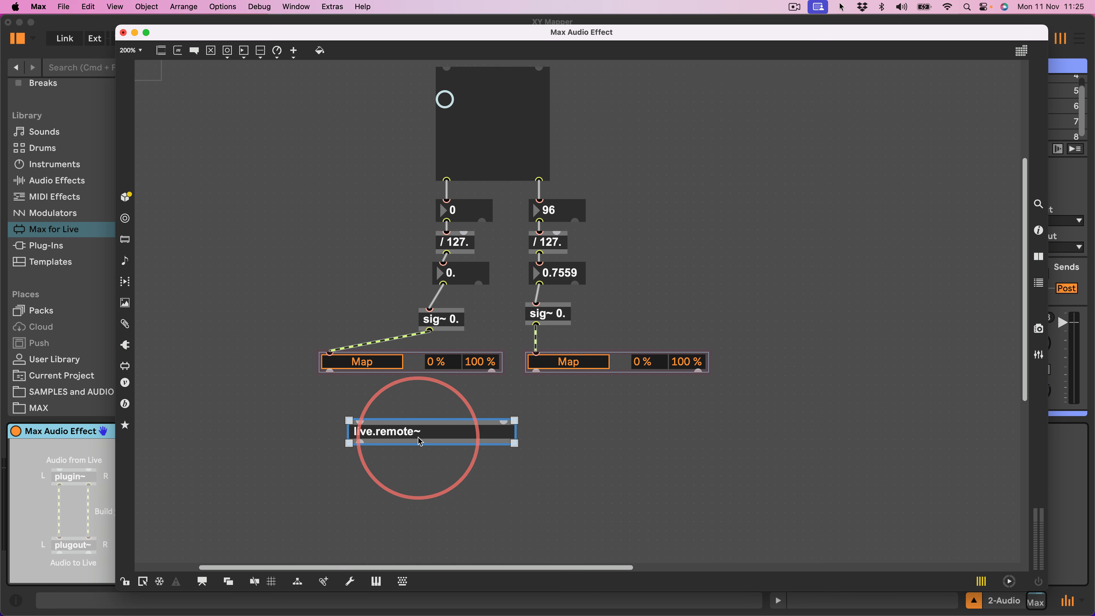
{"action": "left_click_drag", "start_coordinate": [421, 440], "coordinate": [399, 444]}
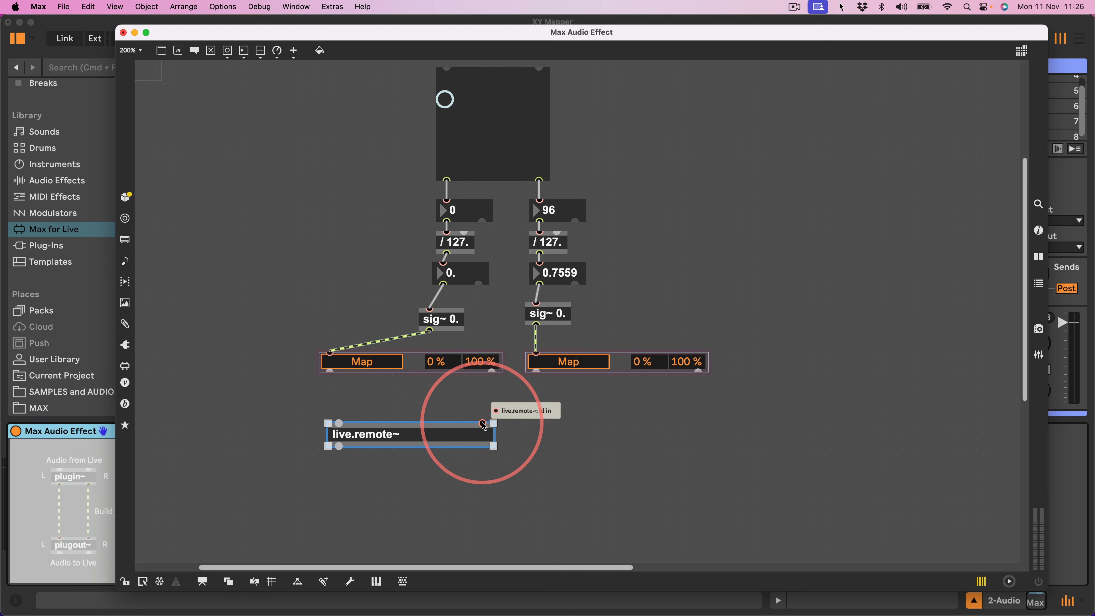
Connect both outlets of the first Mapping object to the two inlets of live.remote~
{"action": "left_click", "coordinate": [491, 372]}
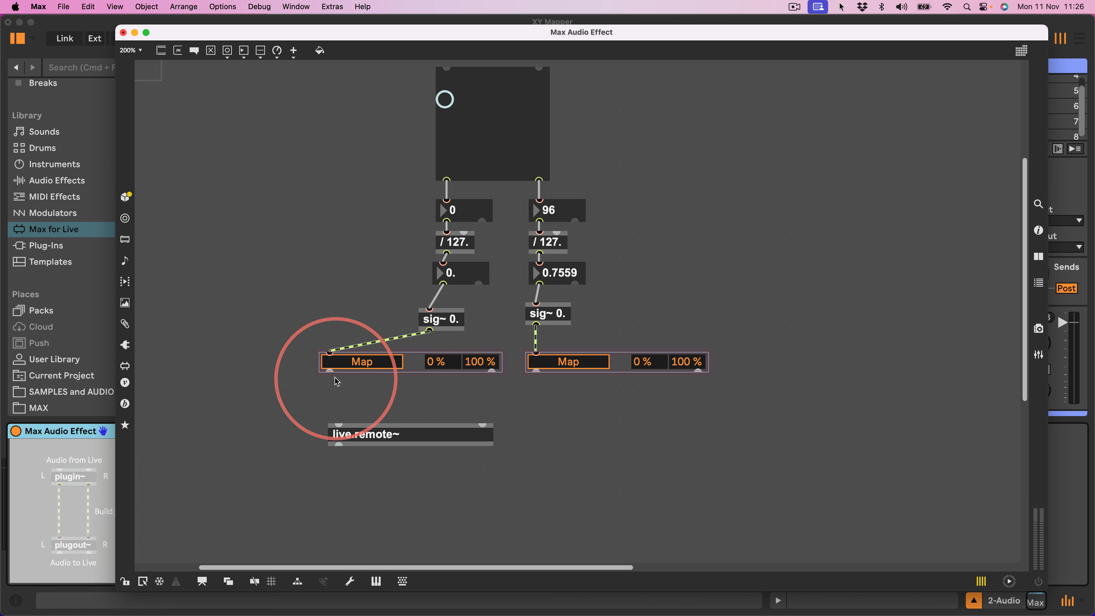
{"action": "left_click_drag", "start_coordinate": [330, 372], "coordinate": [352, 417]}
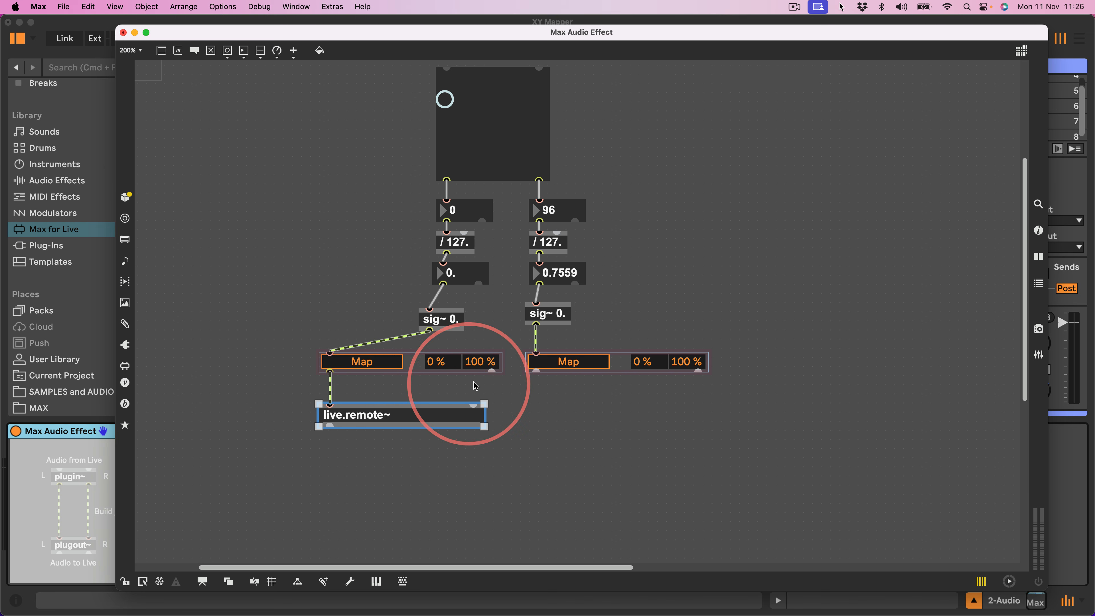
{"action": "left_click_drag", "start_coordinate": [493, 370], "coordinate": [474, 408]}
Replace the second Mapping object with a copy of the first Mapping and live.remote~ pair, fed by the second sig~ 0
{"action": "left_click_drag", "start_coordinate": [564, 412], "coordinate": [534, 350]}
{"action": "key", "text": "BackSpace"}
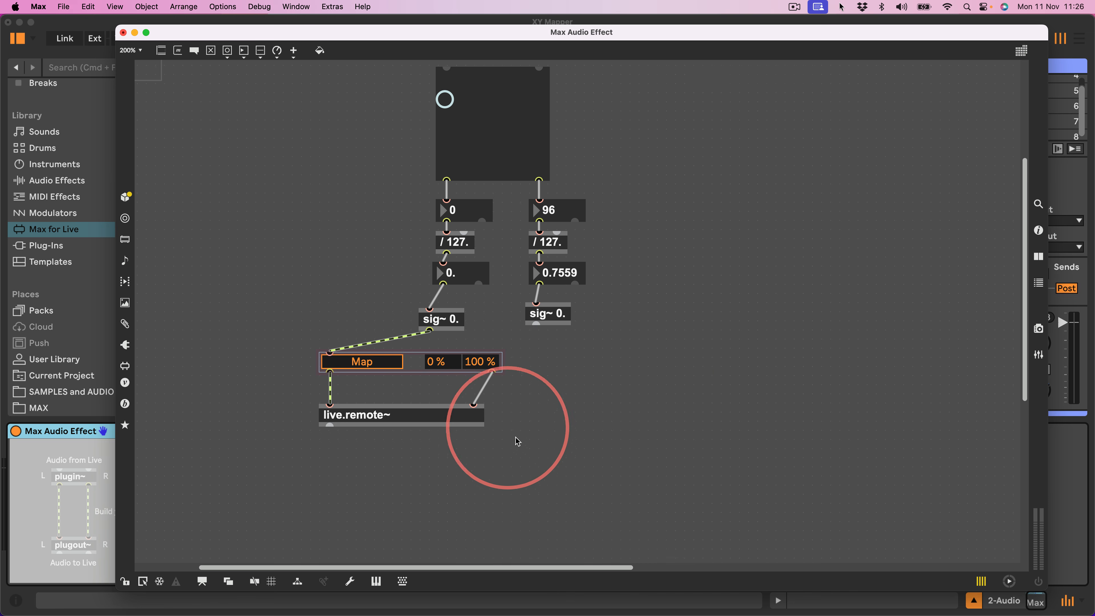
{"action": "left_click_drag", "start_coordinate": [519, 447], "coordinate": [372, 358]}
{"action": "left_click_drag", "start_coordinate": [372, 357], "coordinate": [579, 361]}
{"action": "left_click_drag", "start_coordinate": [536, 324], "coordinate": [537, 354]}
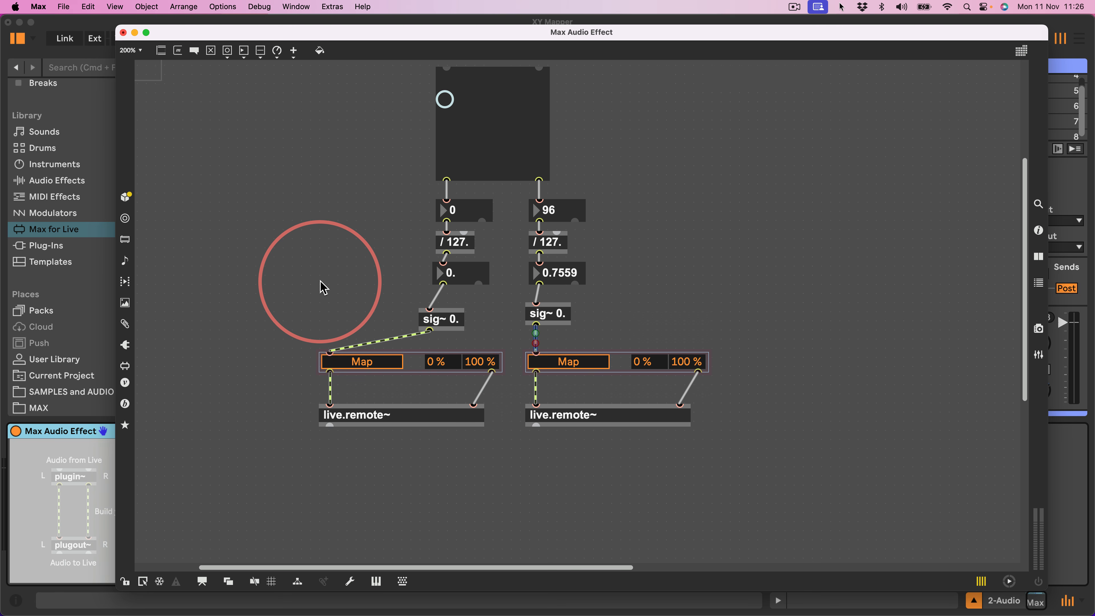
{"action": "double_click", "coordinate": [401, 415]}
{"action": "type", "text": "@n"}
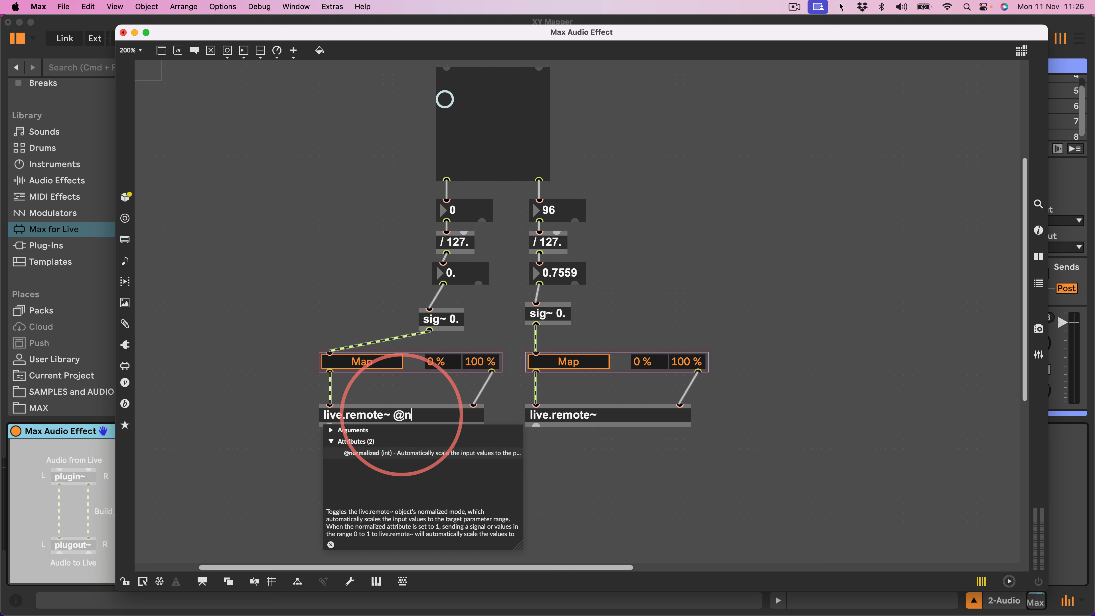
{"action": "type", "text": "ormalized 1"}
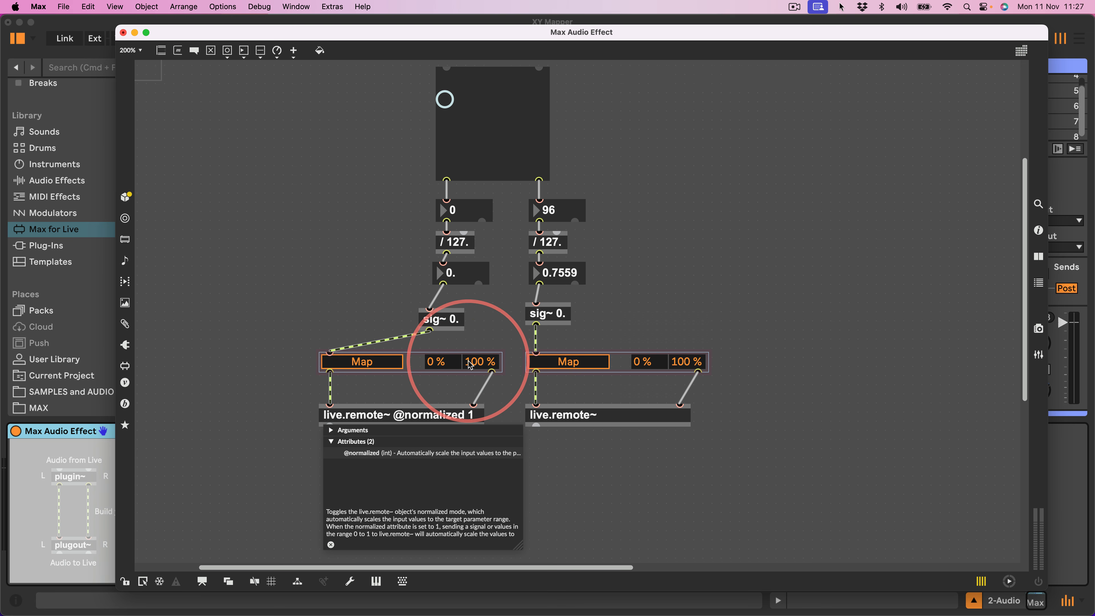
{"action": "left_click", "coordinate": [621, 494]}
{"action": "left_click_drag", "start_coordinate": [638, 489], "coordinate": [537, 357]}
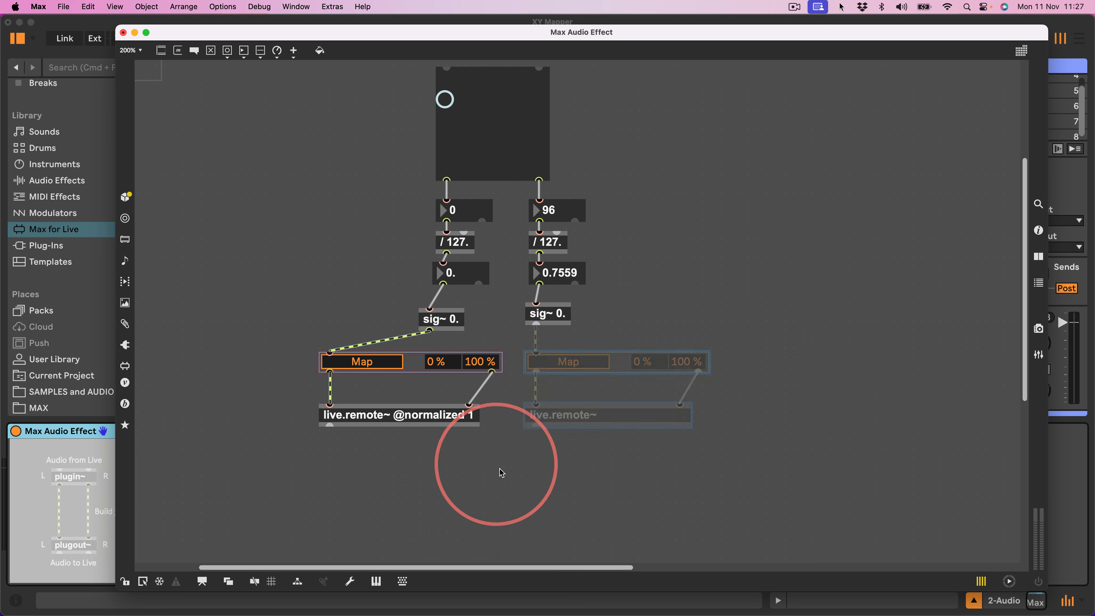
{"action": "left_click_drag", "start_coordinate": [506, 480], "coordinate": [537, 354]}
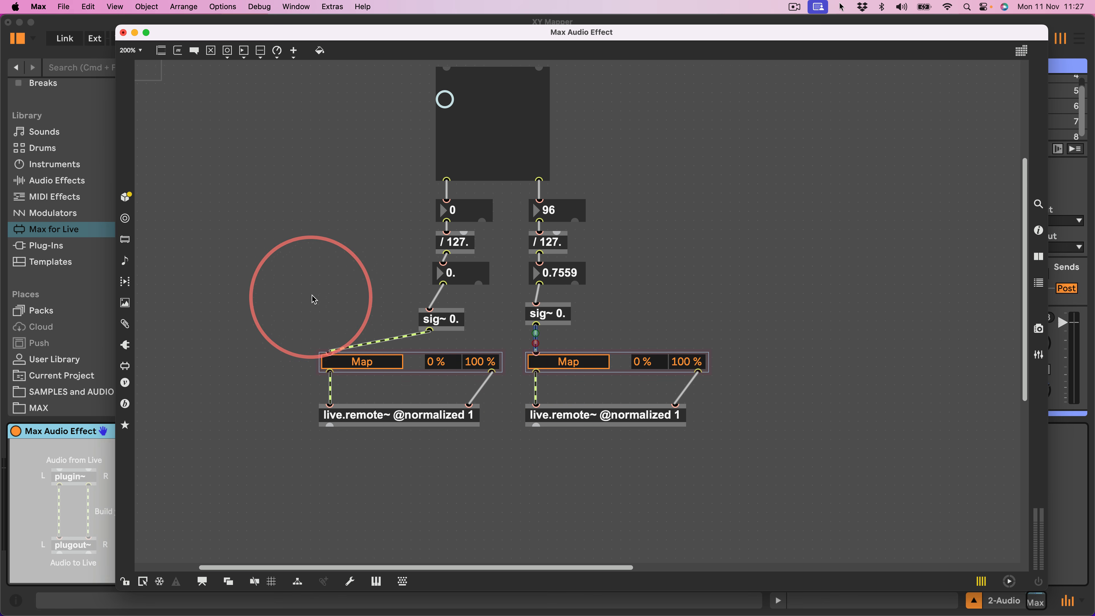
Add the pictslider and both Mapping objects to the presentation, and switch the patcher to presentation mode
{"action": "scroll", "coordinate": [314, 298], "scroll_direction": "up", "scroll_amount": 3}
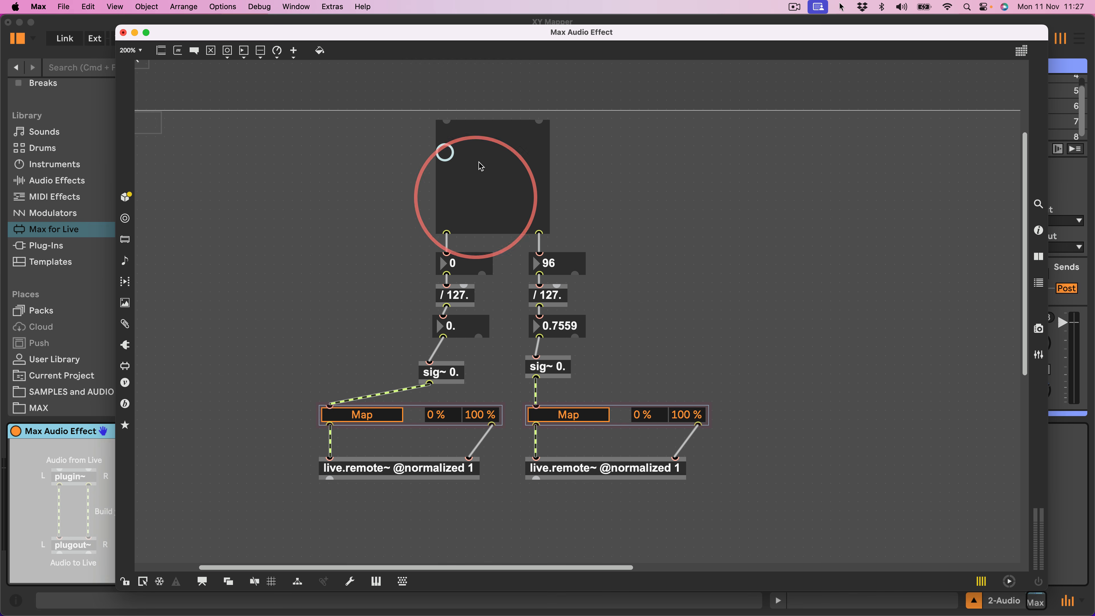
{"action": "left_click", "coordinate": [496, 182]}
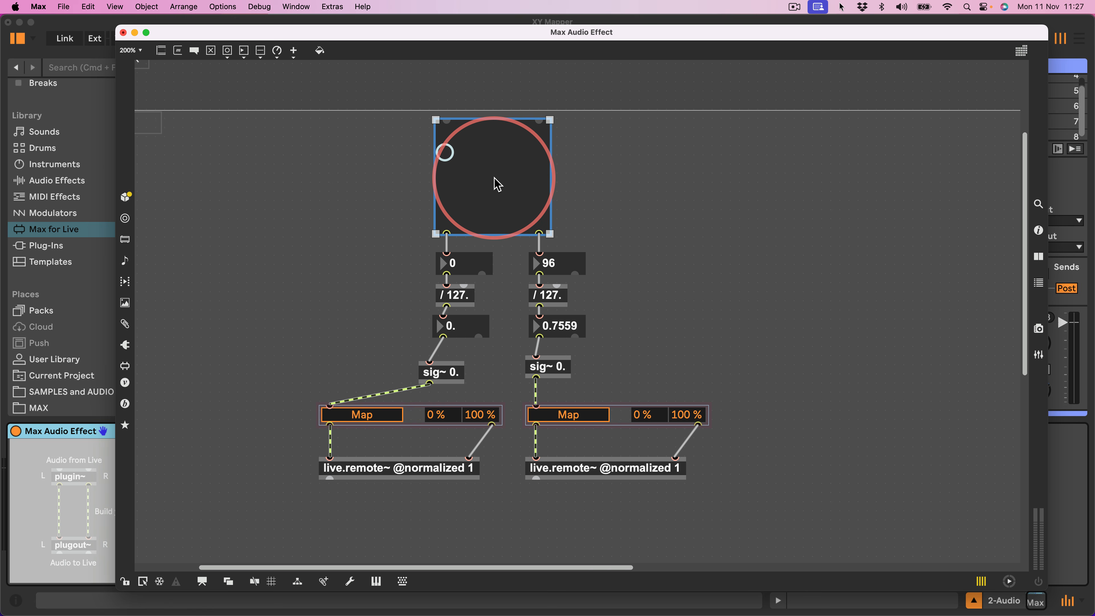
{"action": "left_click", "coordinate": [341, 224]}
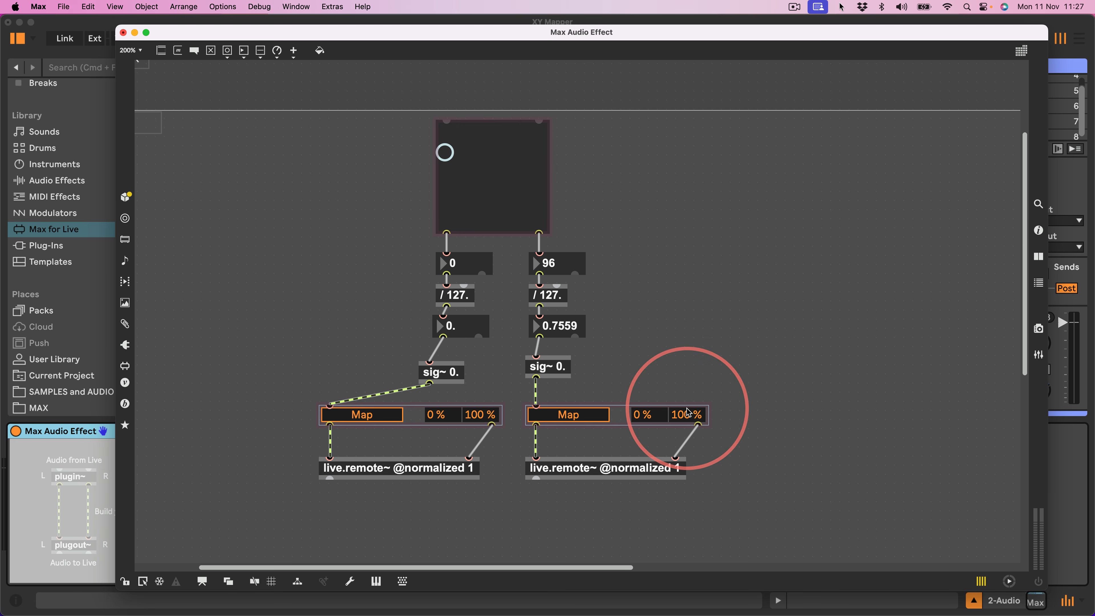
{"action": "left_click", "coordinate": [647, 418]}
{"action": "left_click", "coordinate": [786, 416]}
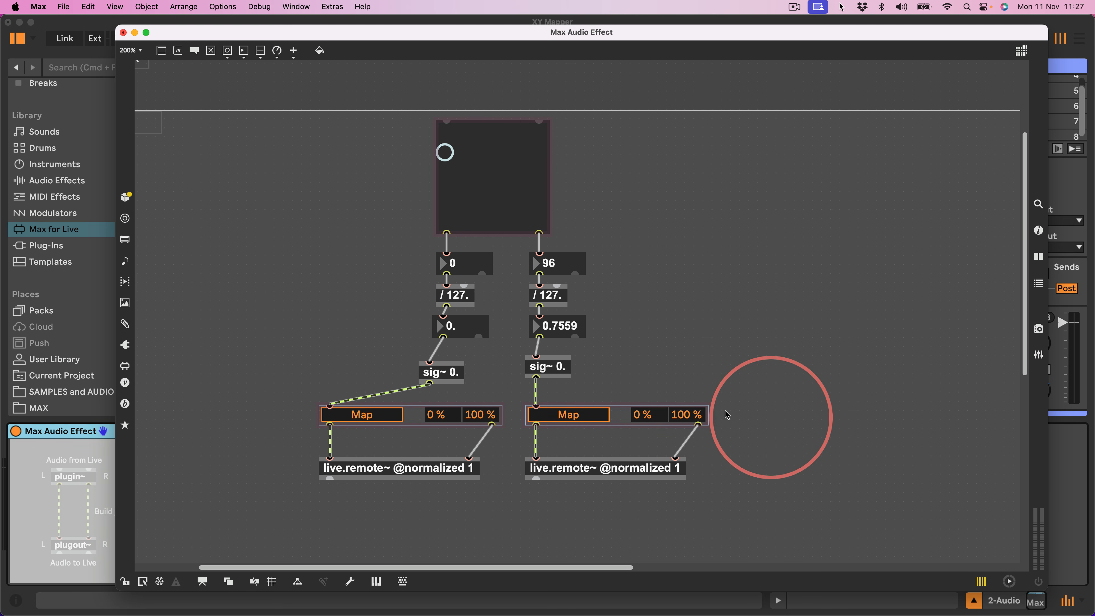
{"action": "left_click", "coordinate": [632, 416]}
{"action": "left_click", "coordinate": [429, 416]}
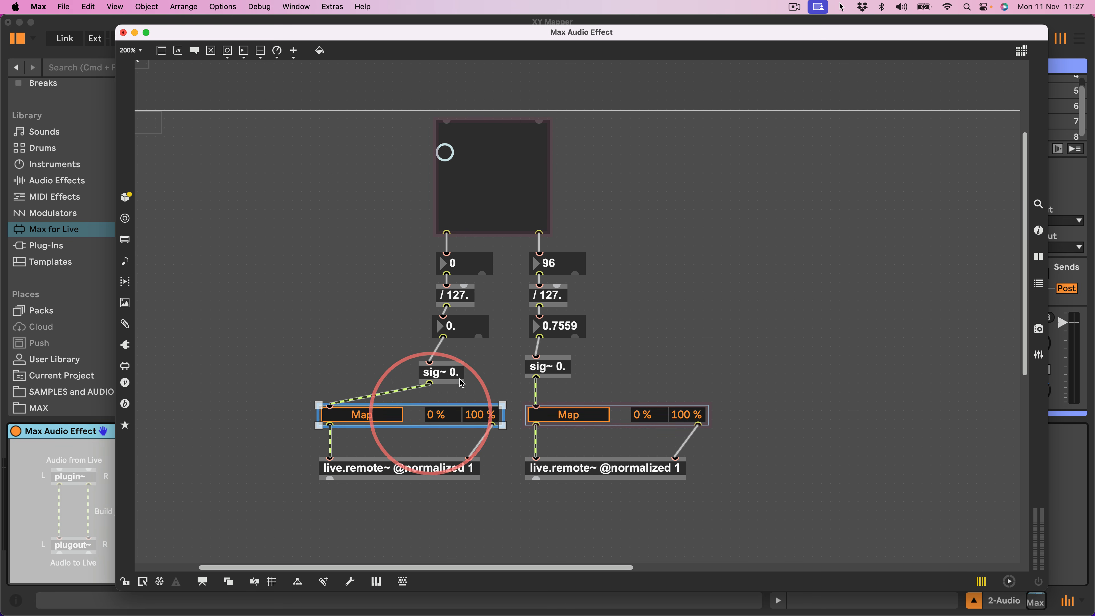
{"action": "left_click", "coordinate": [492, 176]}
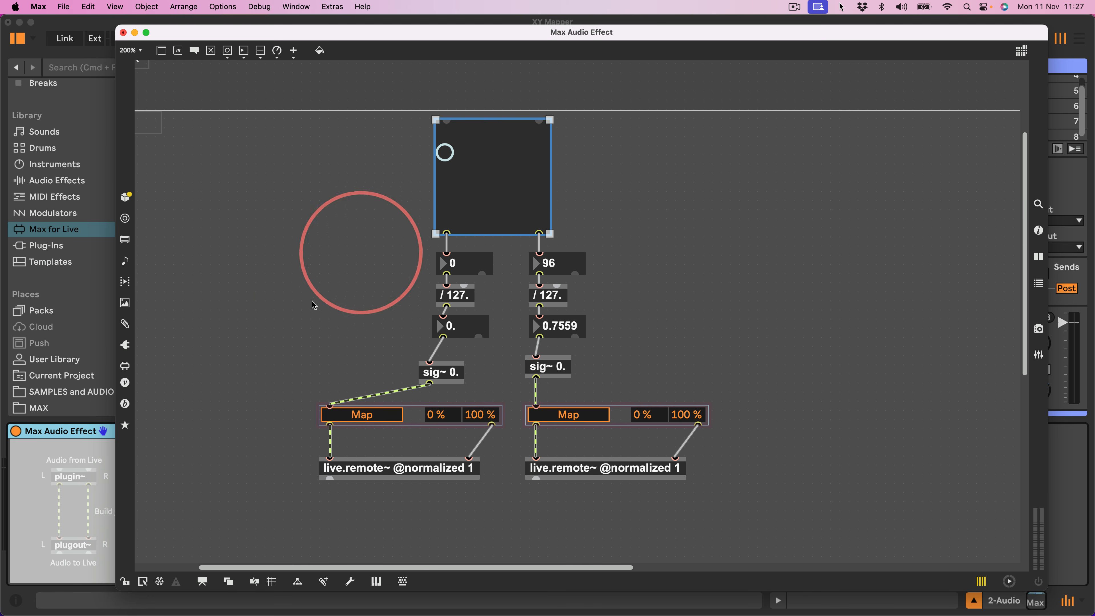
{"action": "left_click", "coordinate": [203, 582]}
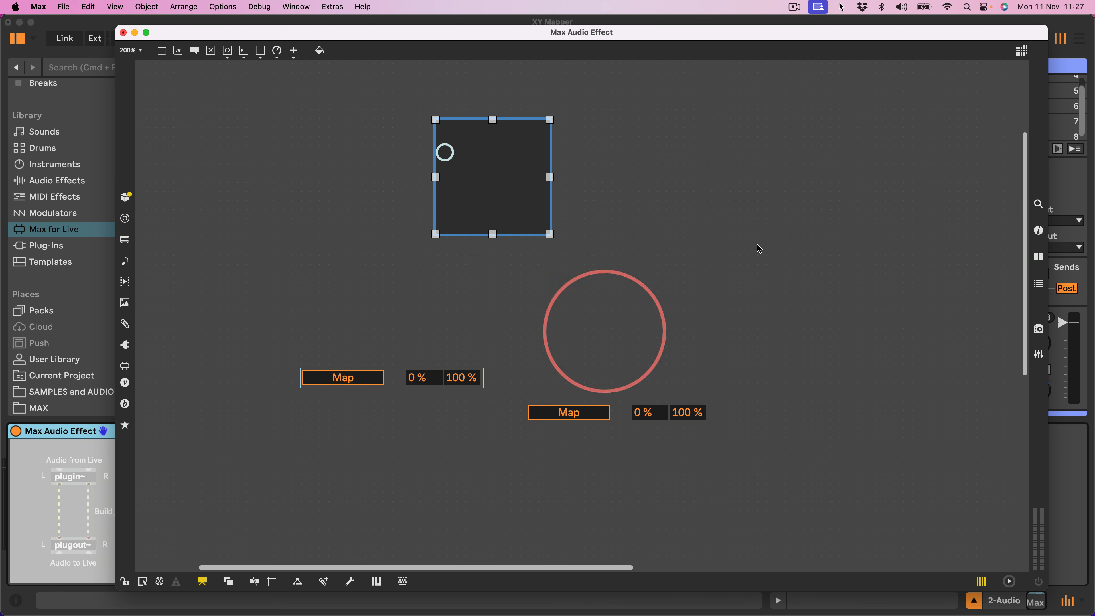
Set the patcher to open in presentation using the patcher inspector's basic view settings
{"action": "key", "text": "super+i"}
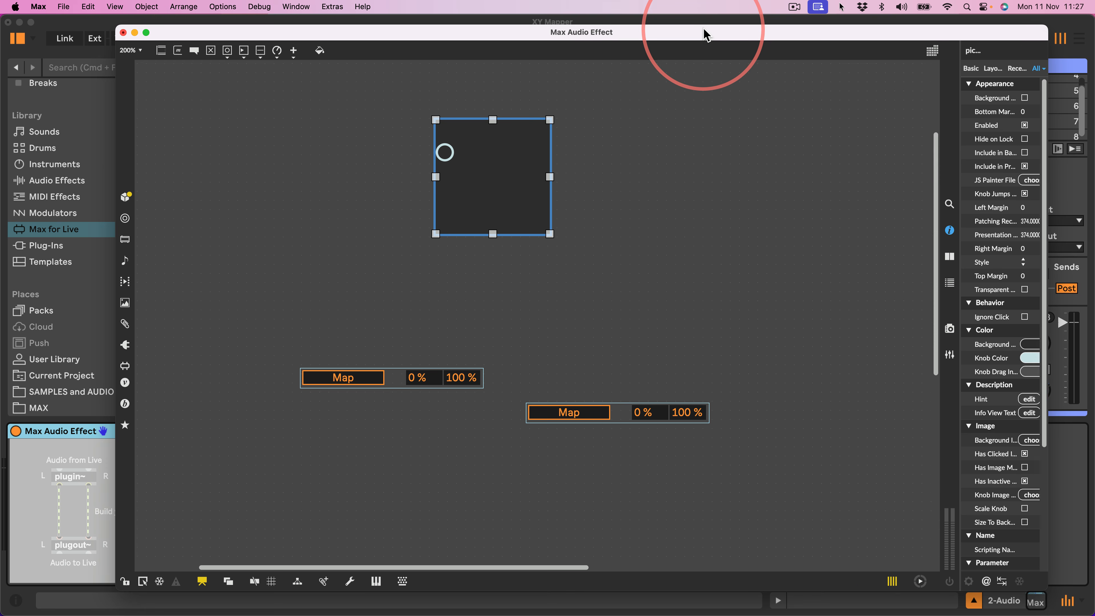
{"action": "left_click", "coordinate": [759, 124]}
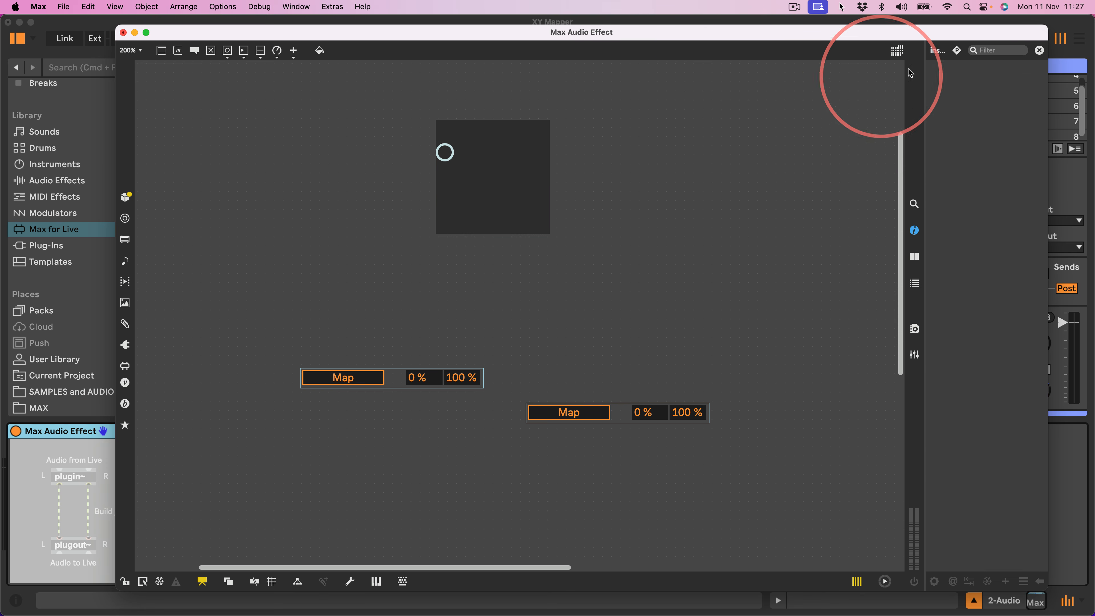
{"action": "left_click", "coordinate": [956, 51]}
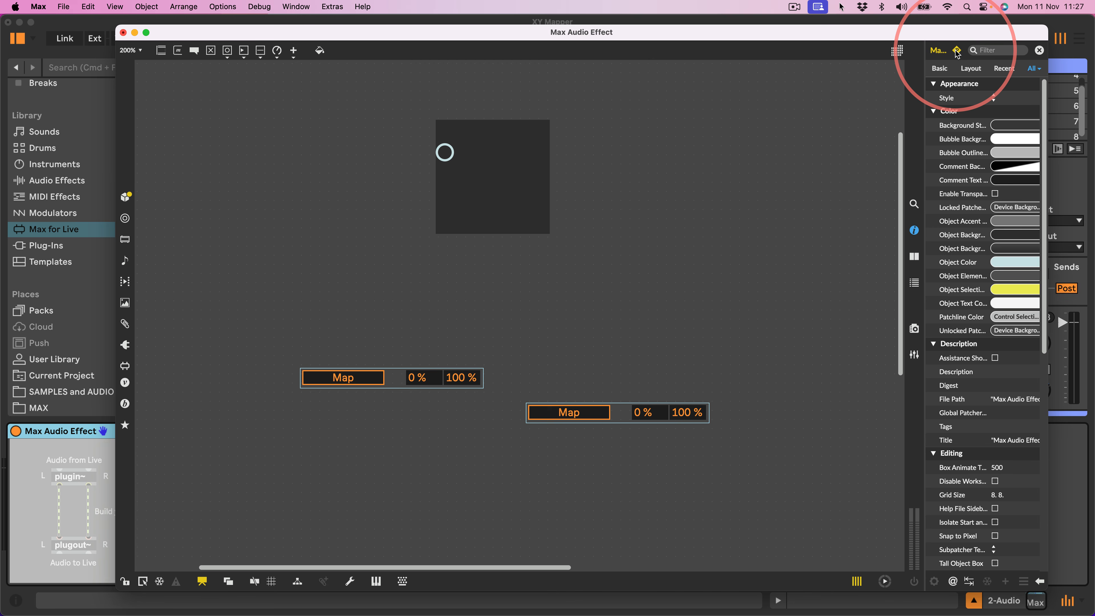
{"action": "left_click", "coordinate": [939, 69]}
{"action": "left_click_drag", "start_coordinate": [923, 112], "coordinate": [756, 112]}
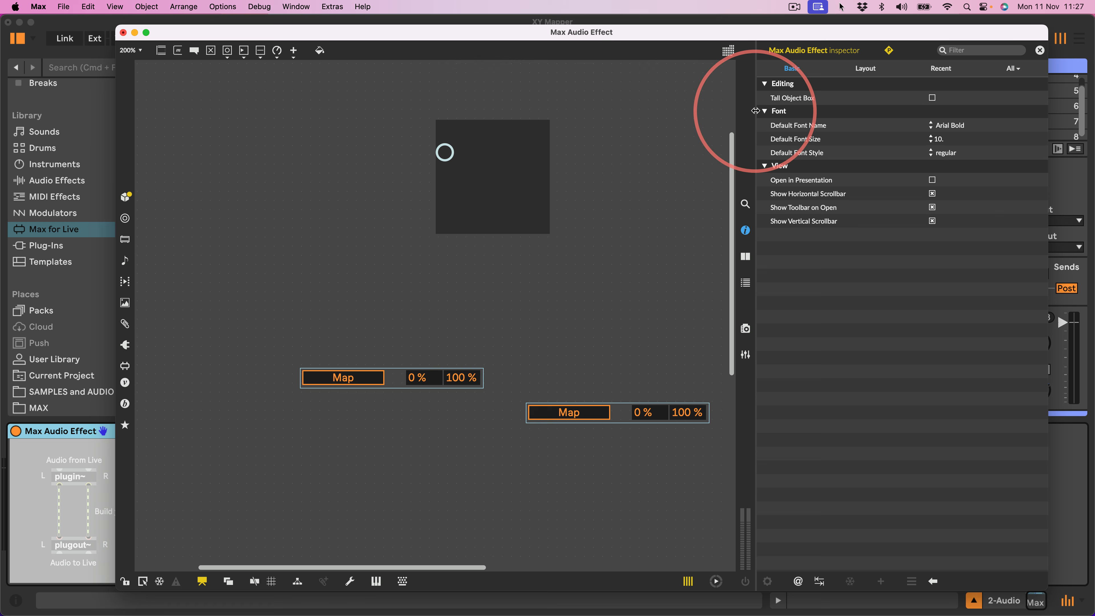
{"action": "left_click", "coordinate": [932, 180]}
{"action": "left_click", "coordinate": [603, 223]}
Arrange the pictslider and both Mapping objects above the device height limit, with one Mapping on each side of the pictslider
{"action": "scroll", "coordinate": [605, 225], "scroll_direction": "up", "scroll_amount": 5}
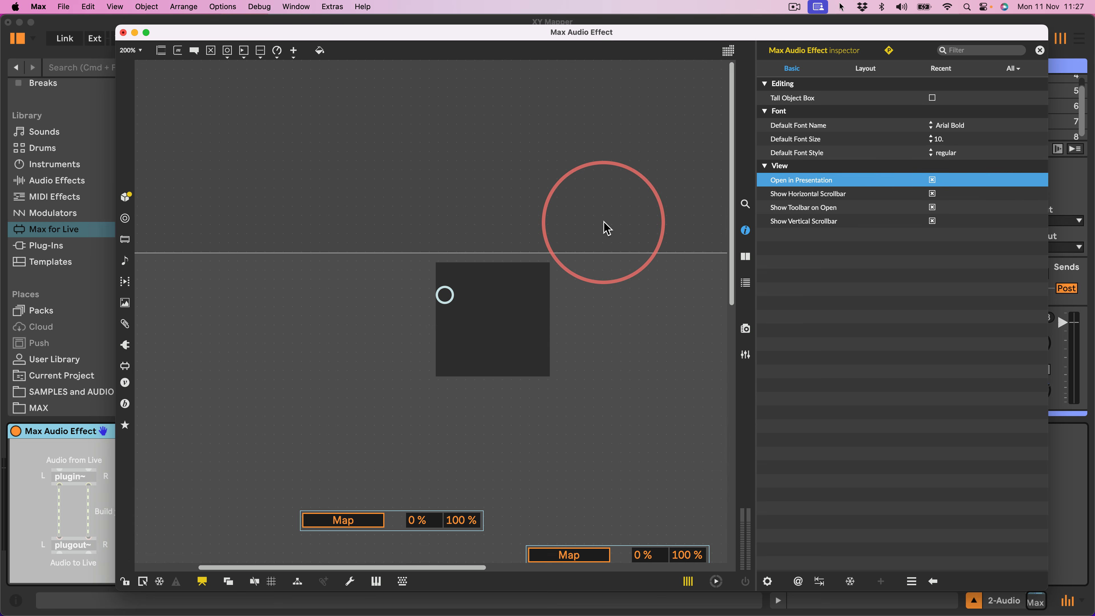
{"action": "key", "text": "super+minus"}
{"action": "key", "text": "super+minus"}
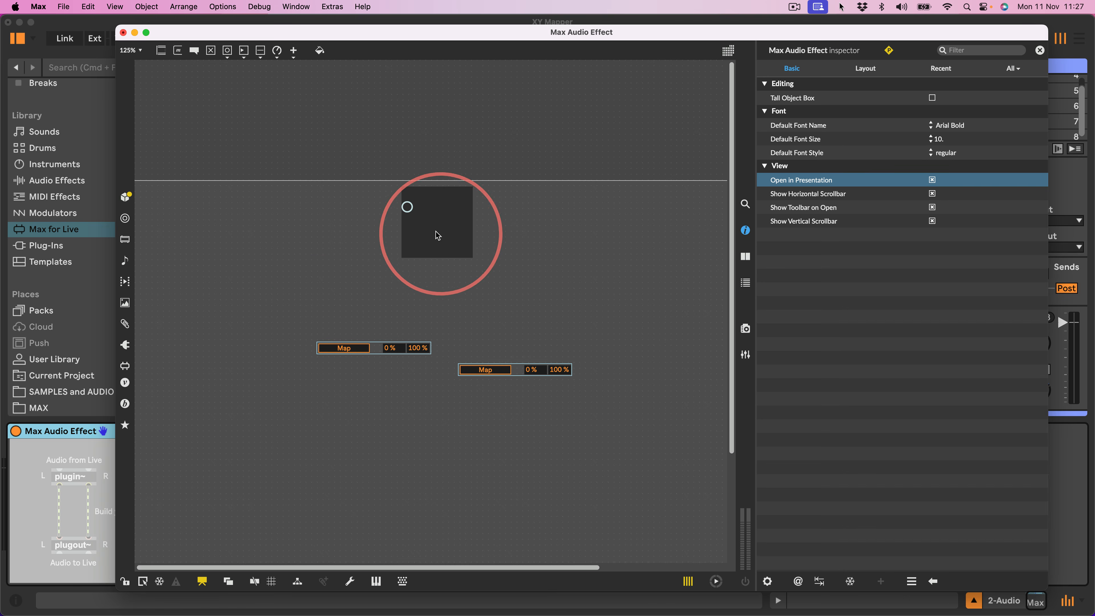
{"action": "left_click_drag", "start_coordinate": [437, 237], "coordinate": [299, 137]}
{"action": "left_click_drag", "start_coordinate": [358, 350], "coordinate": [184, 124]}
{"action": "left_click_drag", "start_coordinate": [470, 370], "coordinate": [356, 121]}
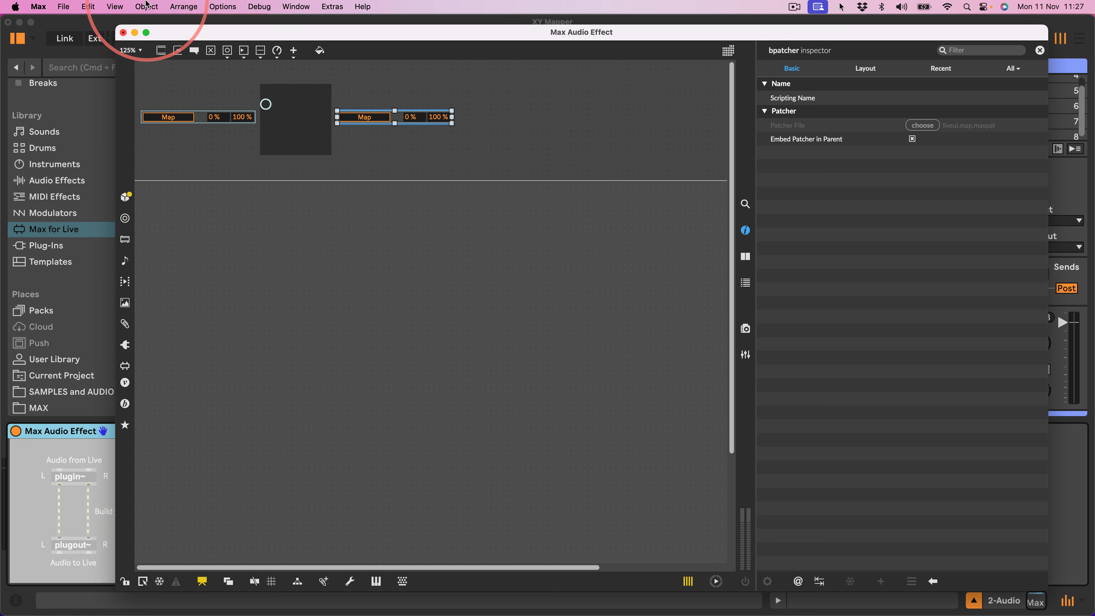
Define the device width and narrow its boundary to end just past the second Mapping object
{"action": "left_click", "coordinate": [123, 5]}
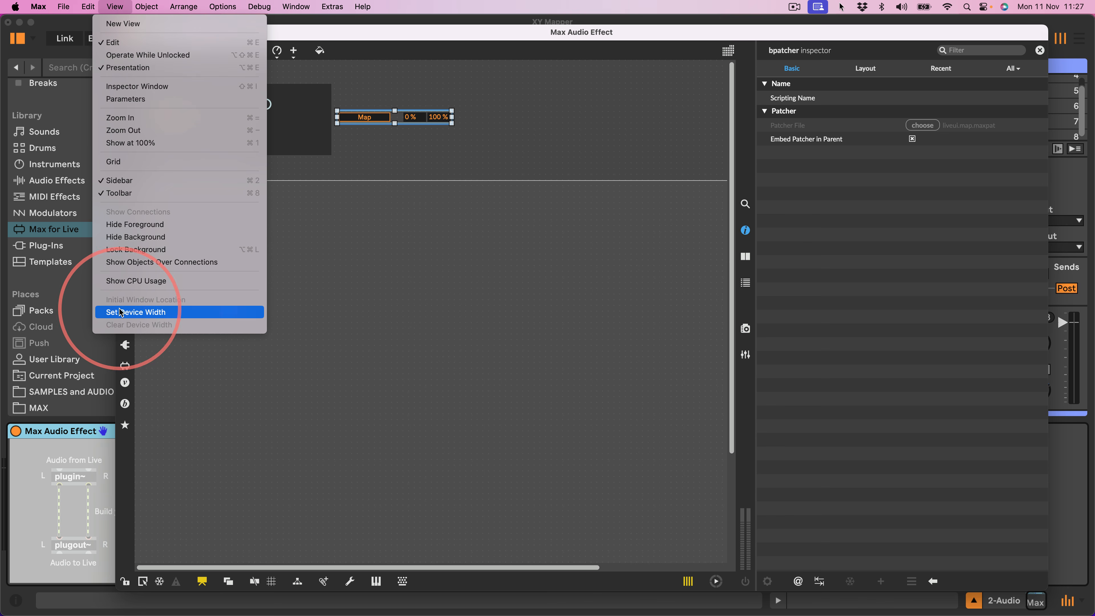
{"action": "left_click", "coordinate": [136, 312]}
{"action": "left_click", "coordinate": [400, 310]}
{"action": "key", "text": "super+minus"}
{"action": "key", "text": "super+minus"}
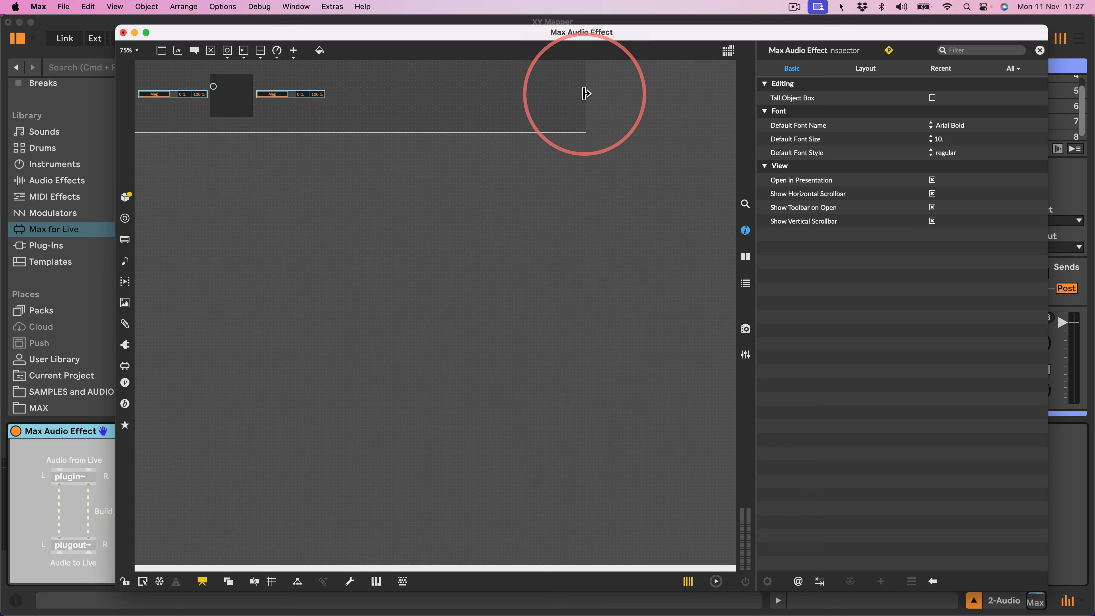
{"action": "left_click_drag", "start_coordinate": [585, 94], "coordinate": [335, 96]}
{"action": "key", "text": "super+equal"}
{"action": "key", "text": "super+equal"}
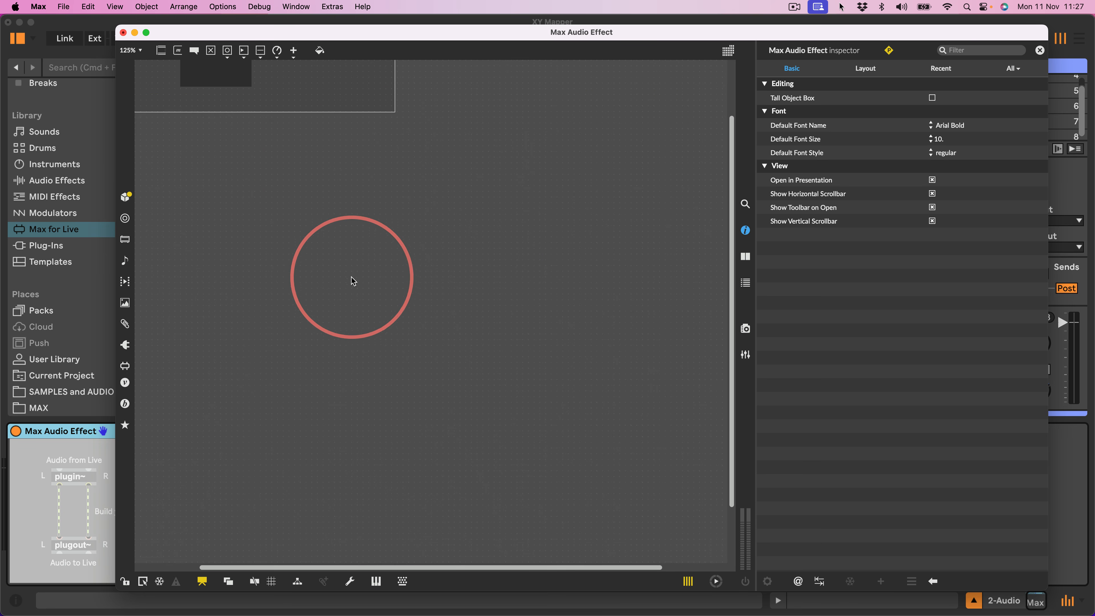
{"action": "scroll", "coordinate": [353, 280], "scroll_direction": "up", "scroll_amount": 3}
{"action": "scroll", "coordinate": [353, 281], "scroll_direction": "left", "scroll_amount": 3}
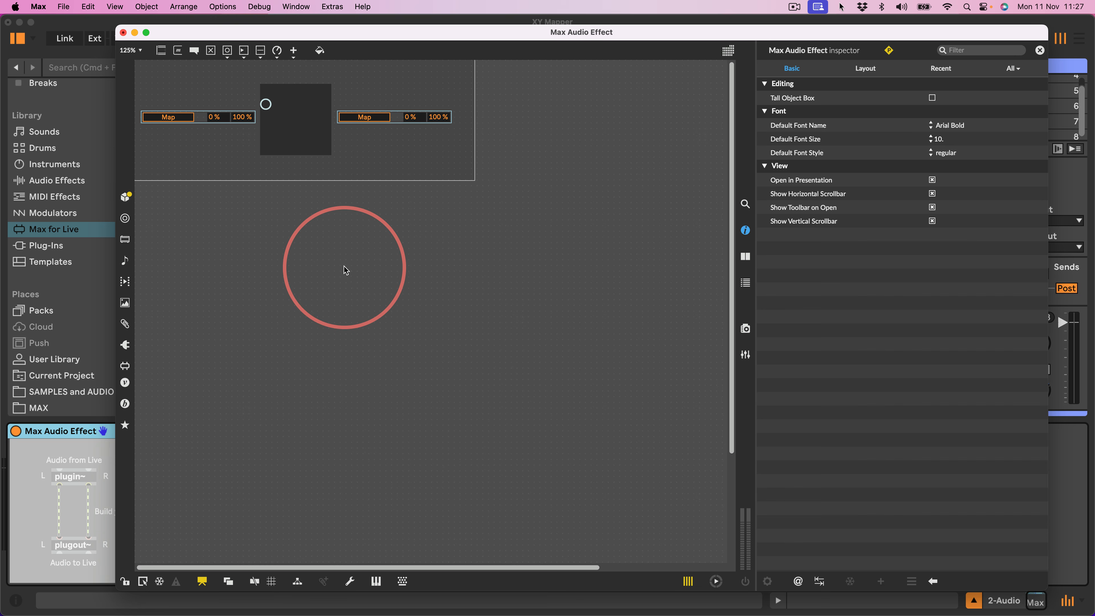
Save the device to the Desktop as "XP Mapper by Ned Rush", then lock the patcher and close the editor
{"action": "left_click", "coordinate": [63, 7]}
{"action": "left_click", "coordinate": [76, 254]}
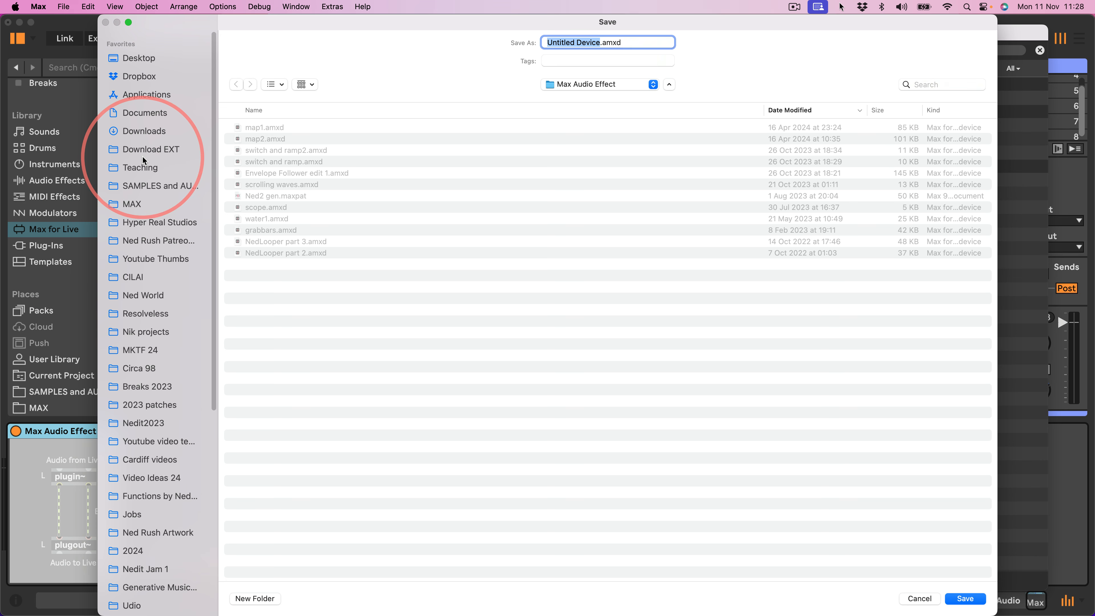
{"action": "left_click", "coordinate": [128, 59]}
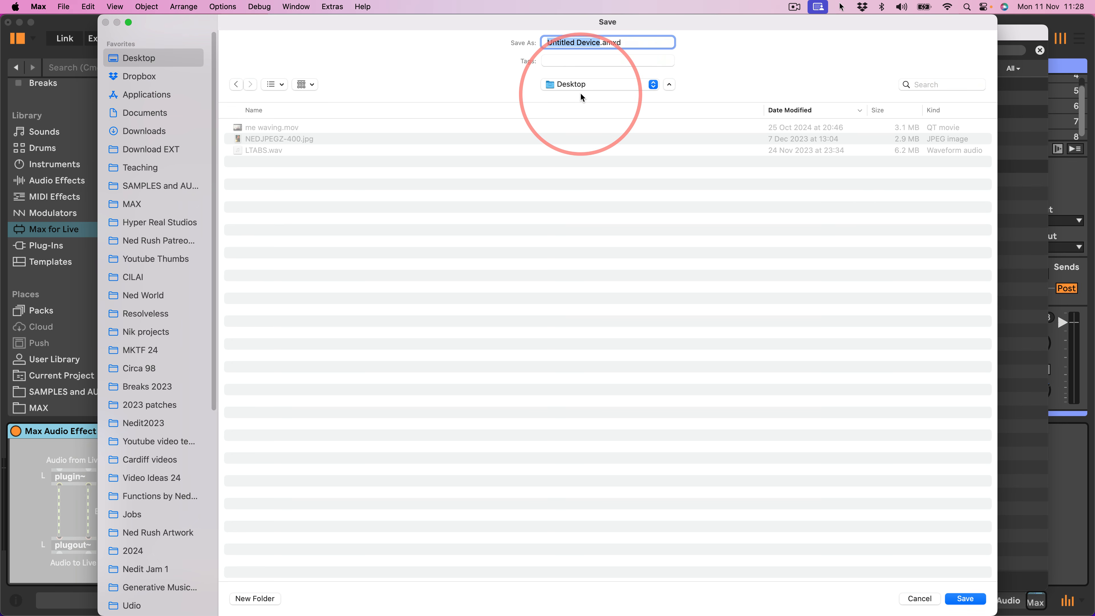
{"action": "type", "text": "XP Mapper by Ned Rush"}
{"action": "key", "text": "Return"}
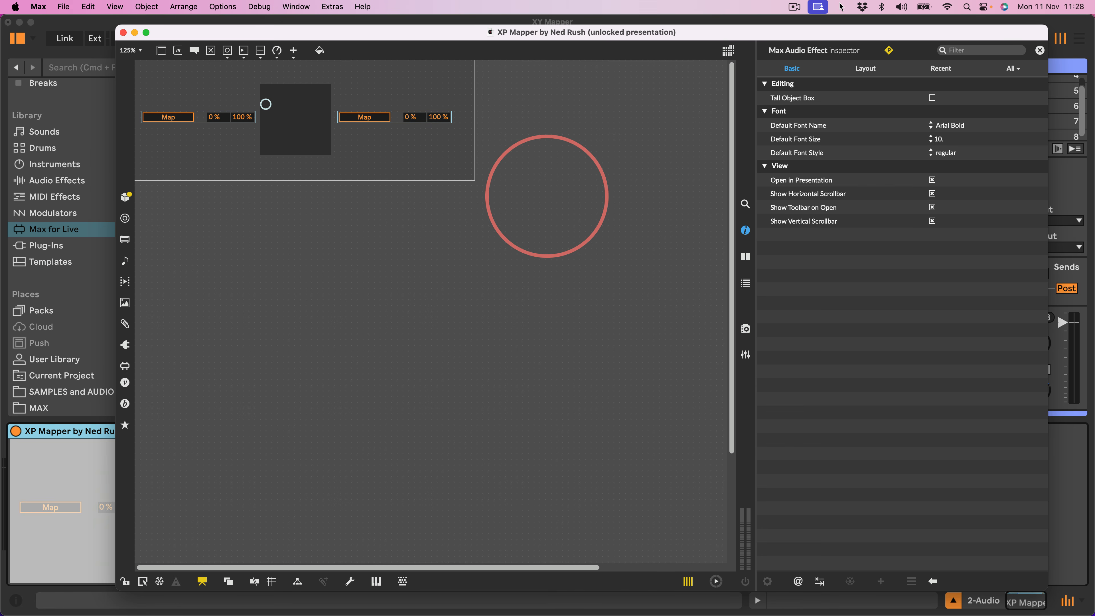
{"action": "key", "text": "super+e"}
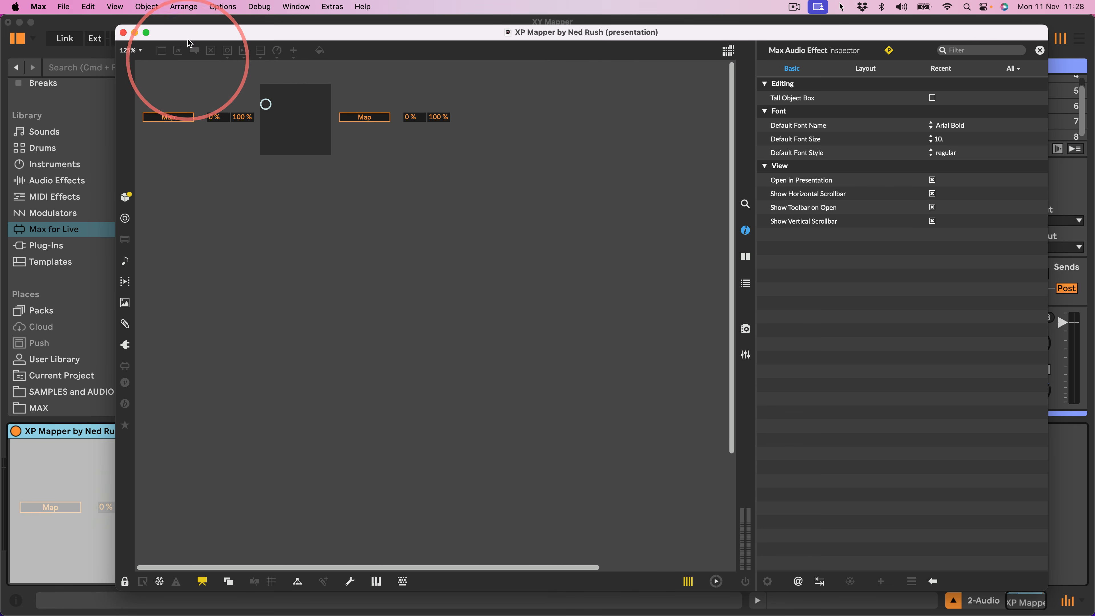
{"action": "left_click", "coordinate": [123, 32]}
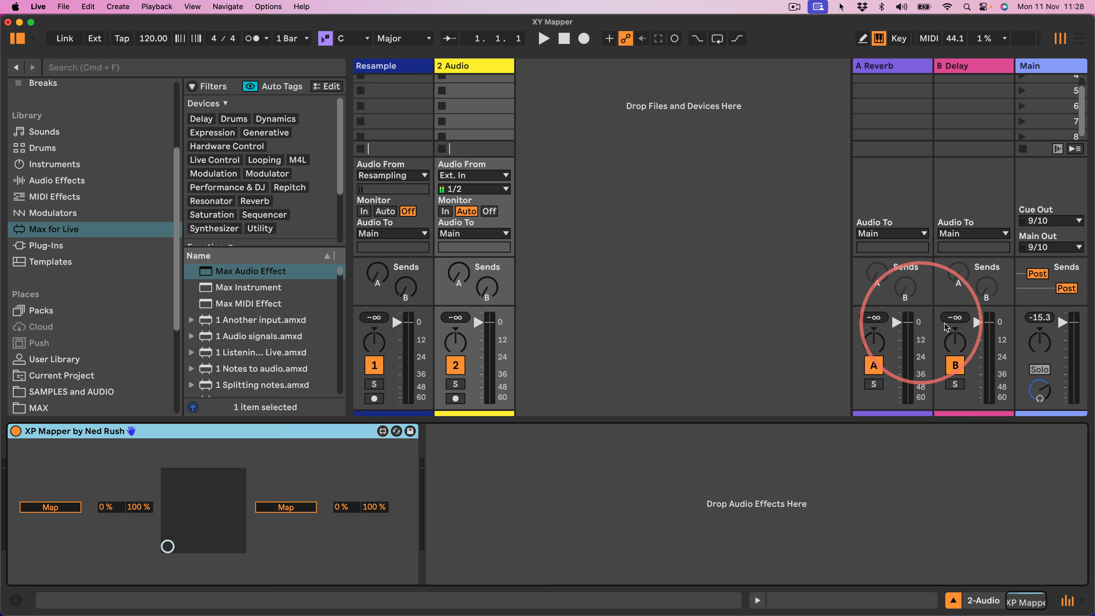
Map the device's first Map control to the A Reverb track volume and the second to the B Delay track volume
{"action": "left_click", "coordinate": [896, 324]}
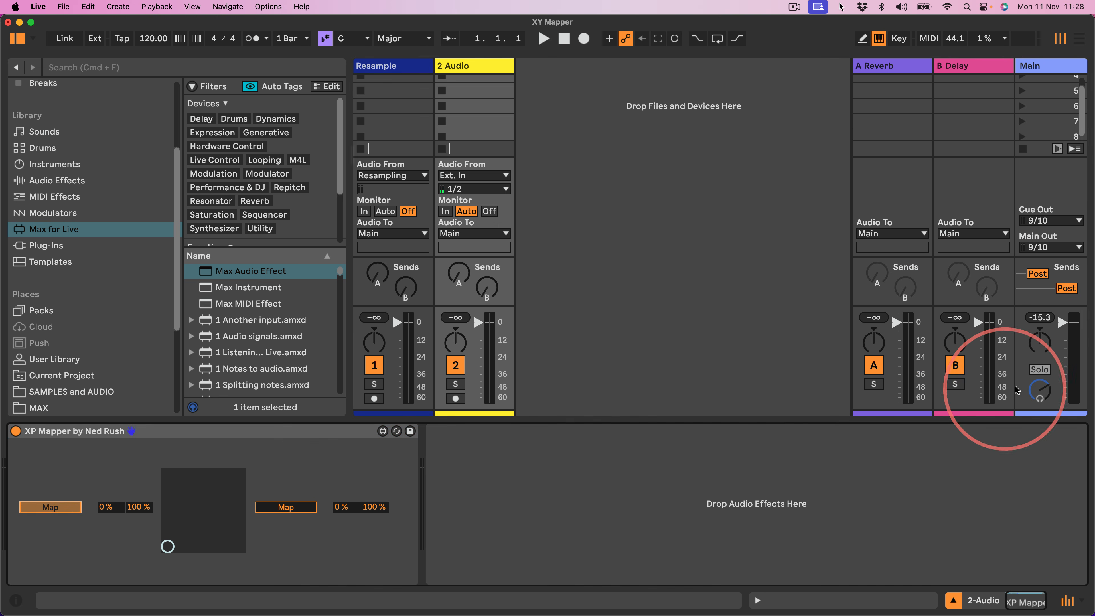
{"action": "left_click_drag", "start_coordinate": [896, 321], "coordinate": [899, 404]}
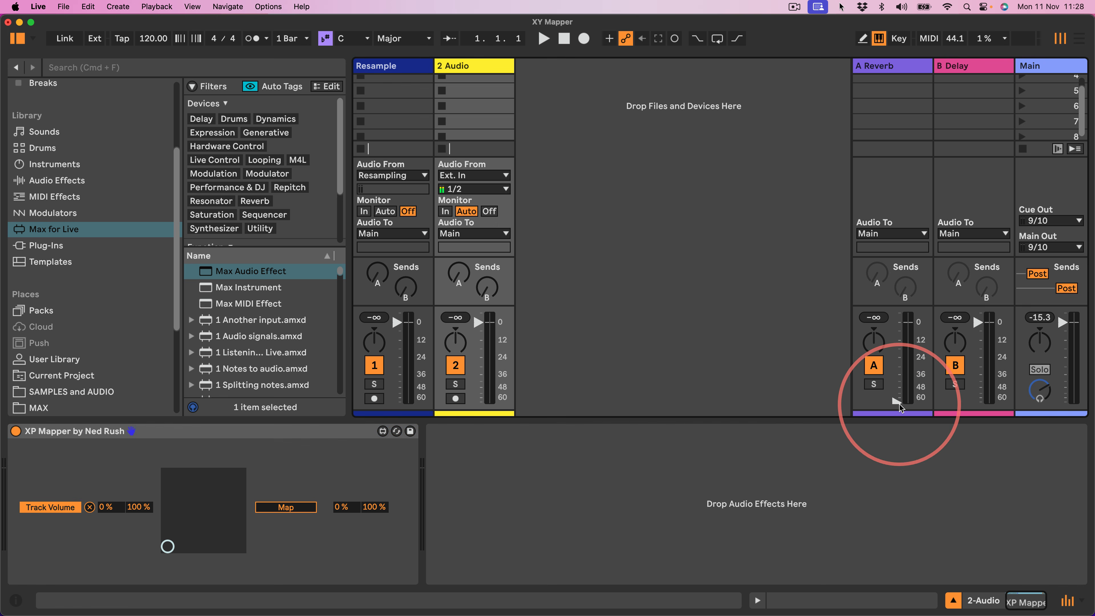
{"action": "left_click", "coordinate": [285, 506]}
{"action": "left_click", "coordinate": [989, 326]}
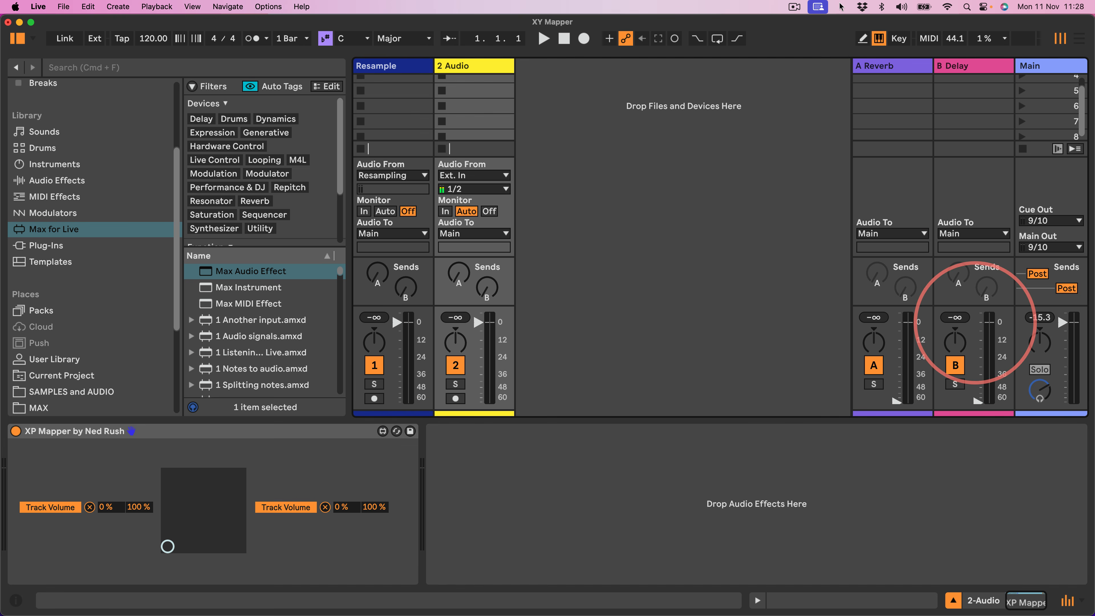
Move the XY pad's handle around to test its control of the two mapped return track volumes
{"action": "left_click_drag", "start_coordinate": [168, 547], "coordinate": [362, 444]}
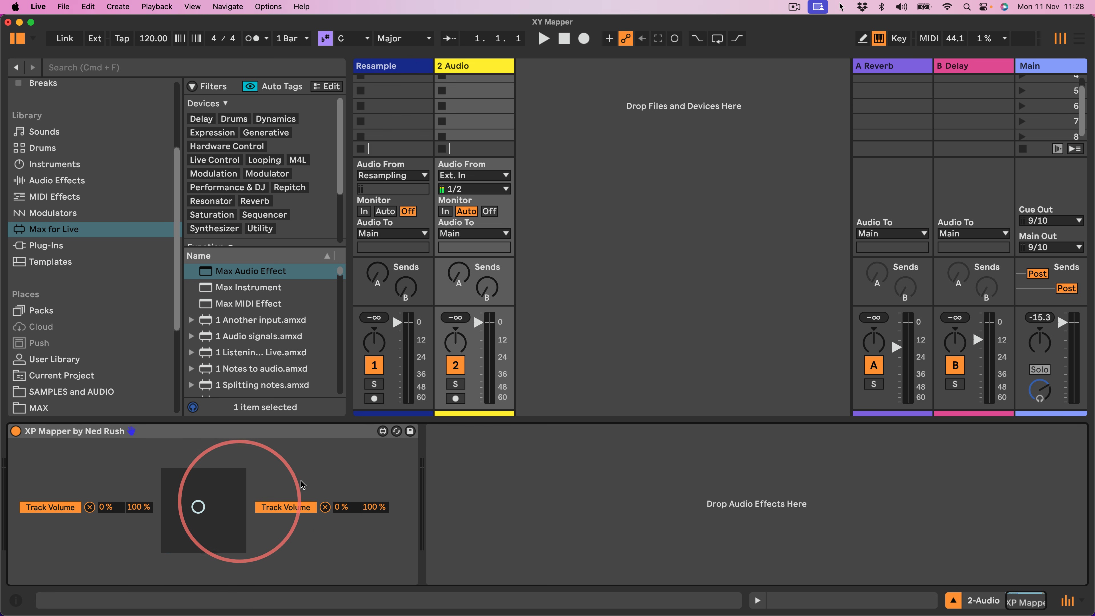
{"action": "left_click_drag", "start_coordinate": [188, 508], "coordinate": [251, 557]}
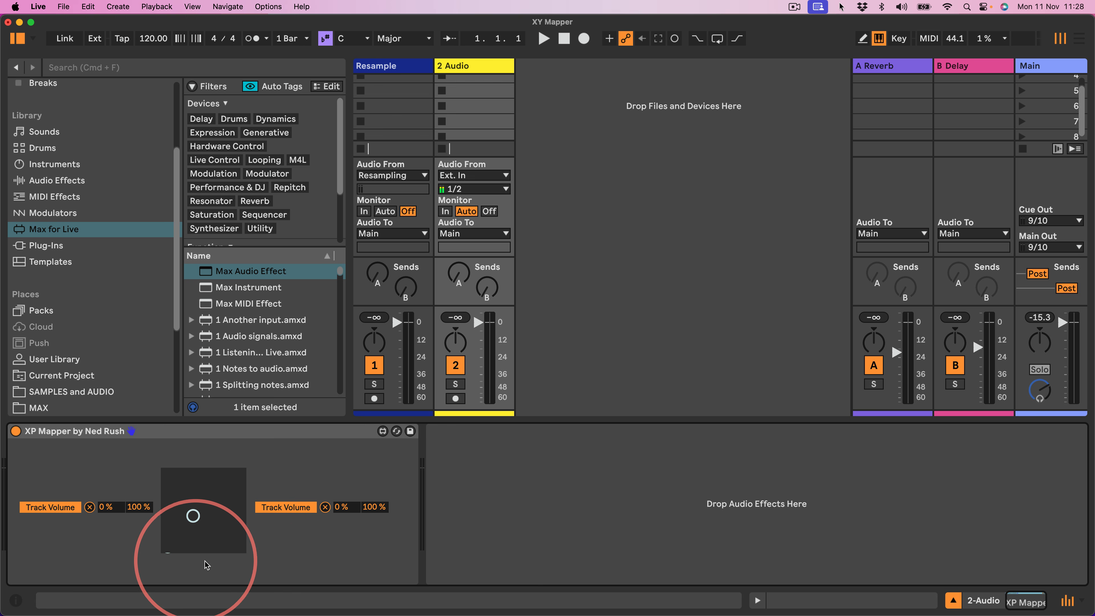
{"action": "mouse_move", "coordinate": [186, 509]}
{"action": "left_mouse_down"}
{"action": "mouse_move", "coordinate": [199, 474]}
{"action": "mouse_move", "coordinate": [223, 474]}
{"action": "mouse_move", "coordinate": [184, 505]}
{"action": "left_mouse_up"}
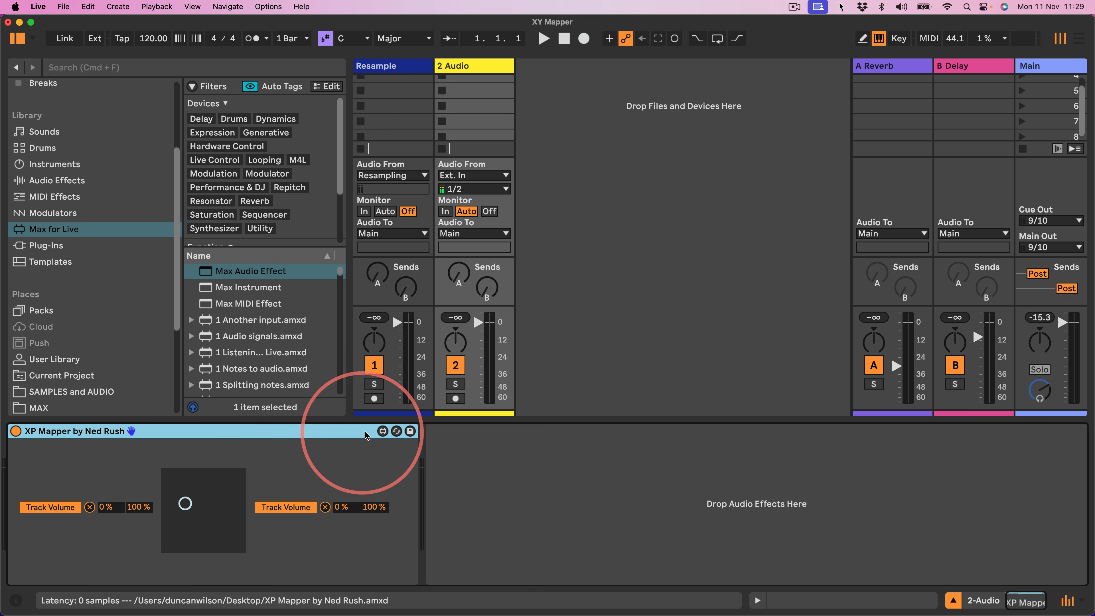
Reopen the device for editing in patching mode, enlarge the patcher window, and clear both Track Volume mappings
{"action": "left_click", "coordinate": [382, 431]}
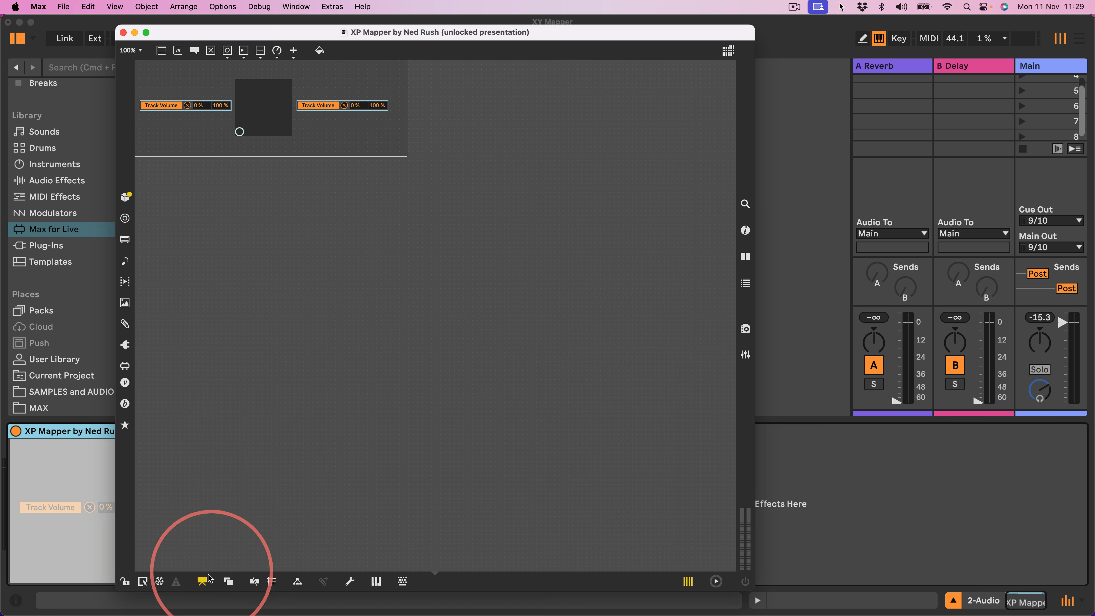
{"action": "left_click", "coordinate": [202, 582]}
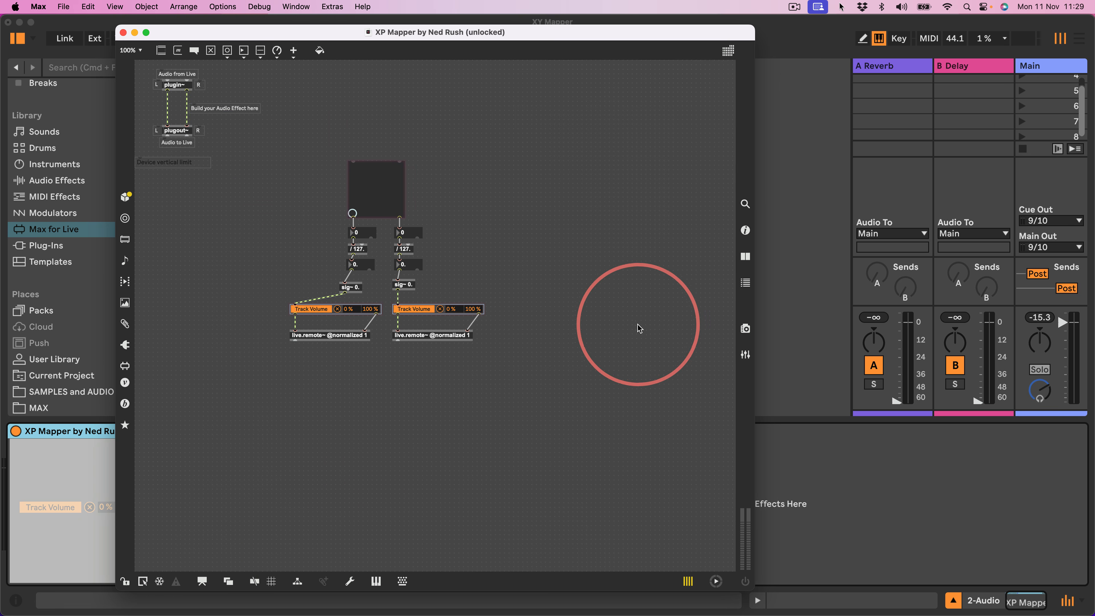
{"action": "key", "text": "super+equal"}
{"action": "key", "text": "super+equal"}
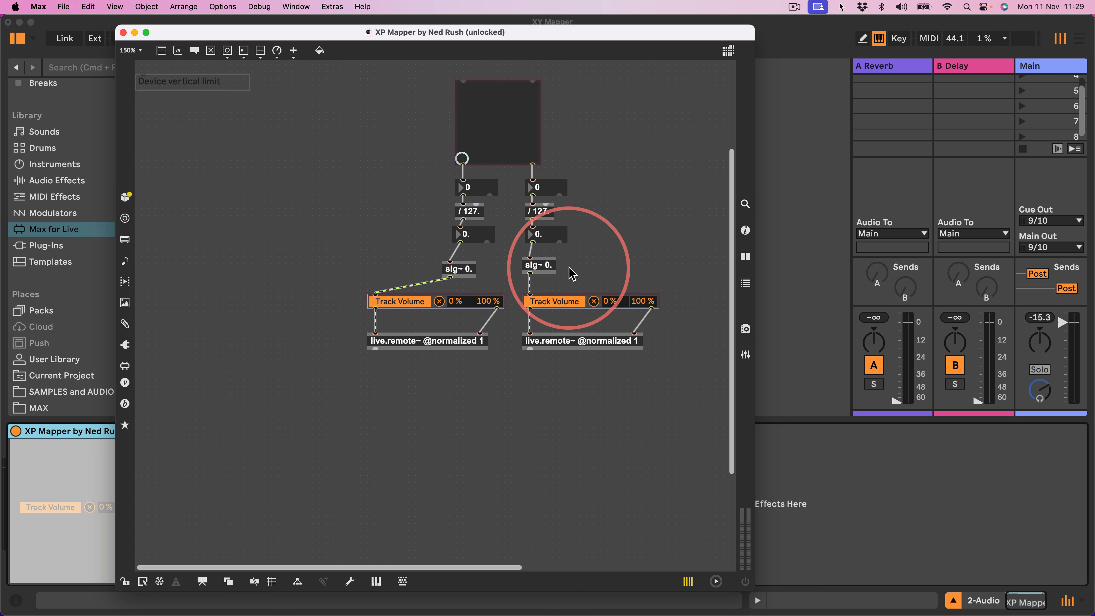
{"action": "scroll", "coordinate": [642, 309], "scroll_direction": "up", "scroll_amount": 3}
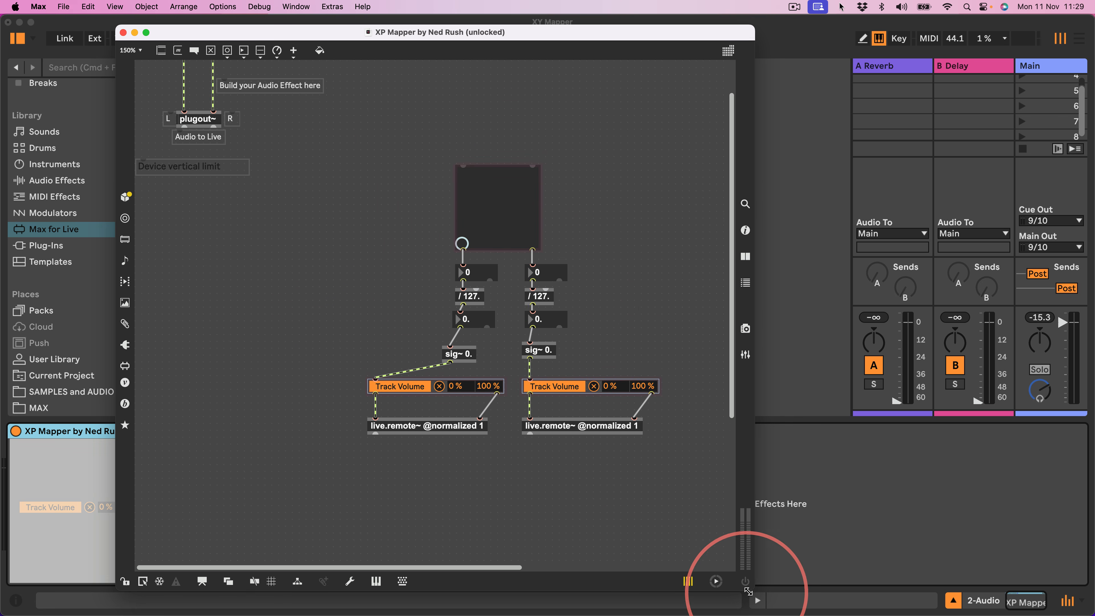
{"action": "left_click_drag", "start_coordinate": [747, 590], "coordinate": [1018, 605]}
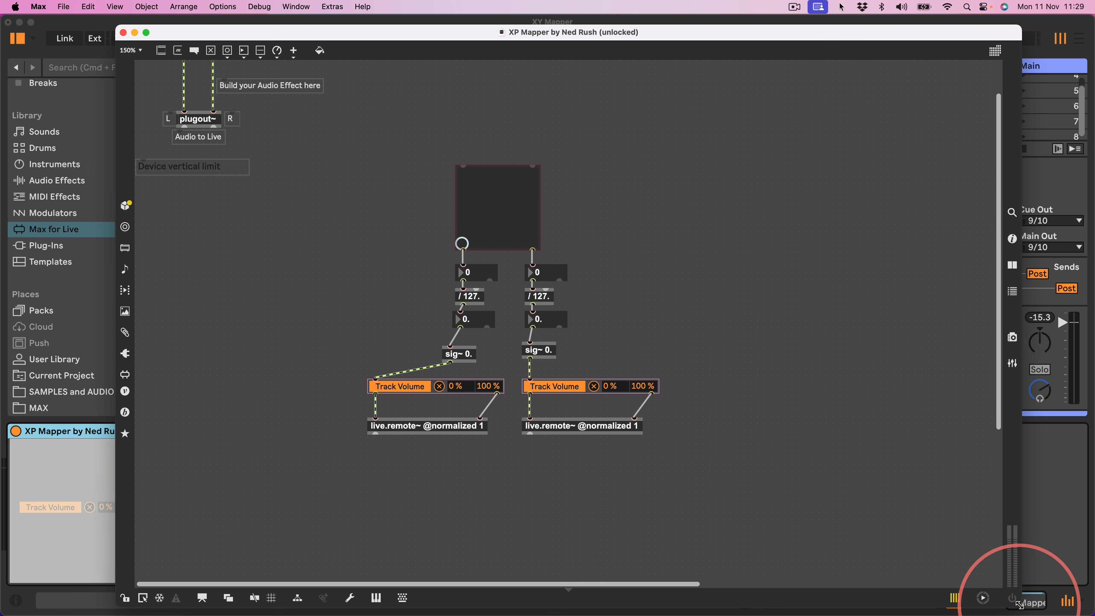
{"action": "key", "text": "super+e"}
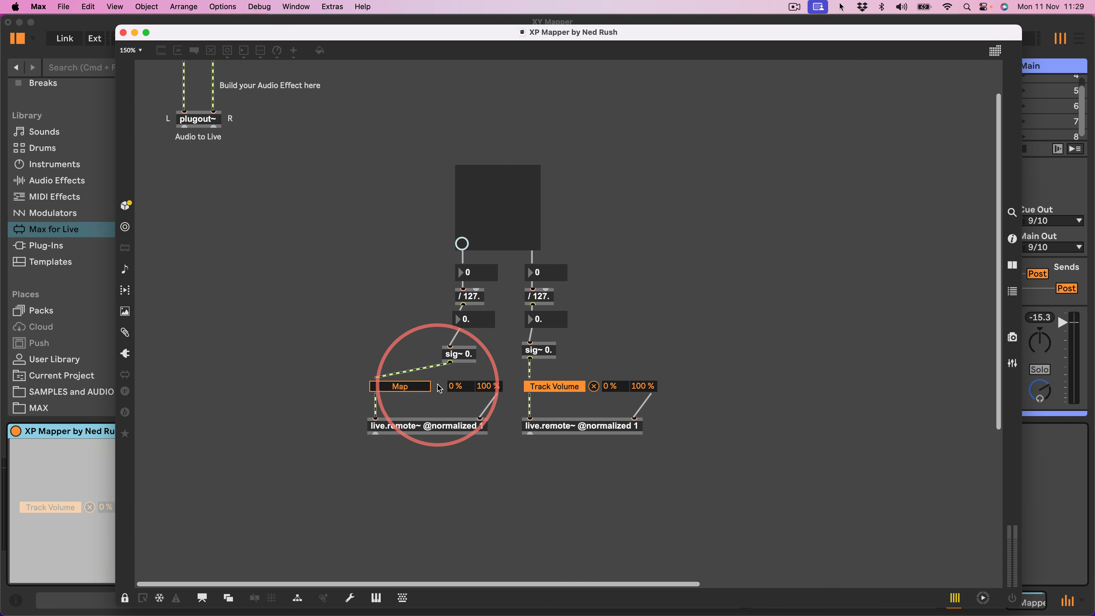
{"action": "key", "text": "super+e"}
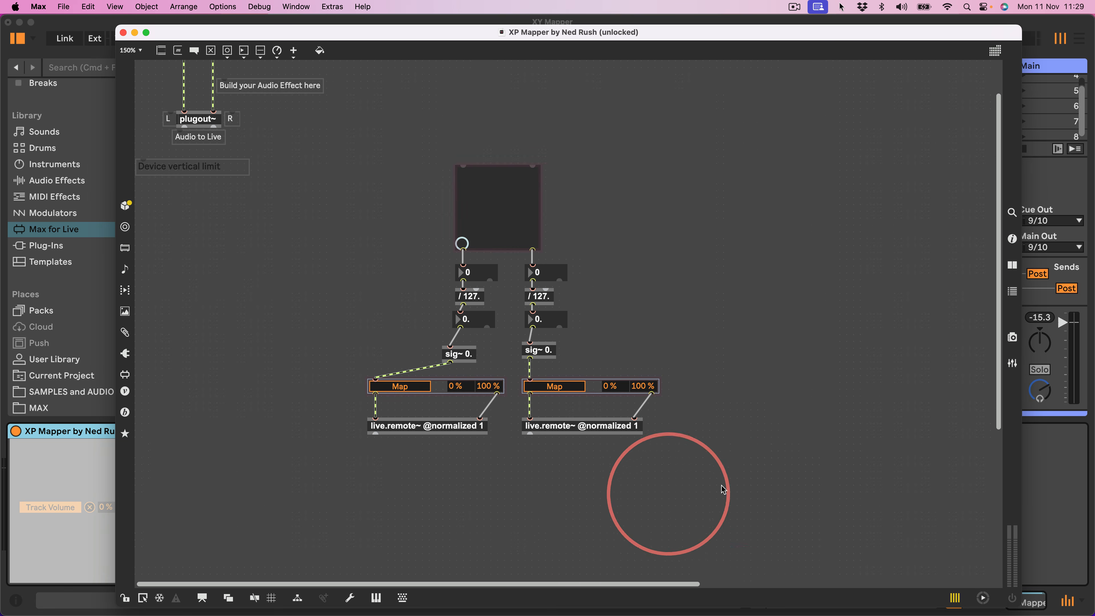
Duplicate both sig~, Mapping and live.remote~ chains to the right of the originals
{"action": "left_click_drag", "start_coordinate": [759, 482], "coordinate": [272, 348]}
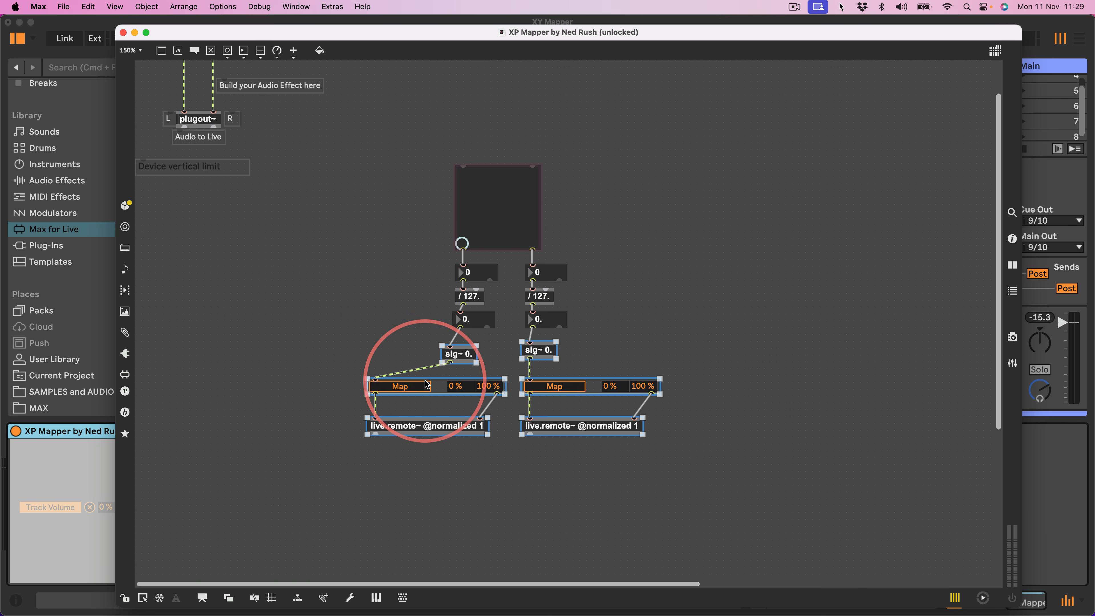
{"action": "left_click_drag", "start_coordinate": [426, 383], "coordinate": [740, 387]}
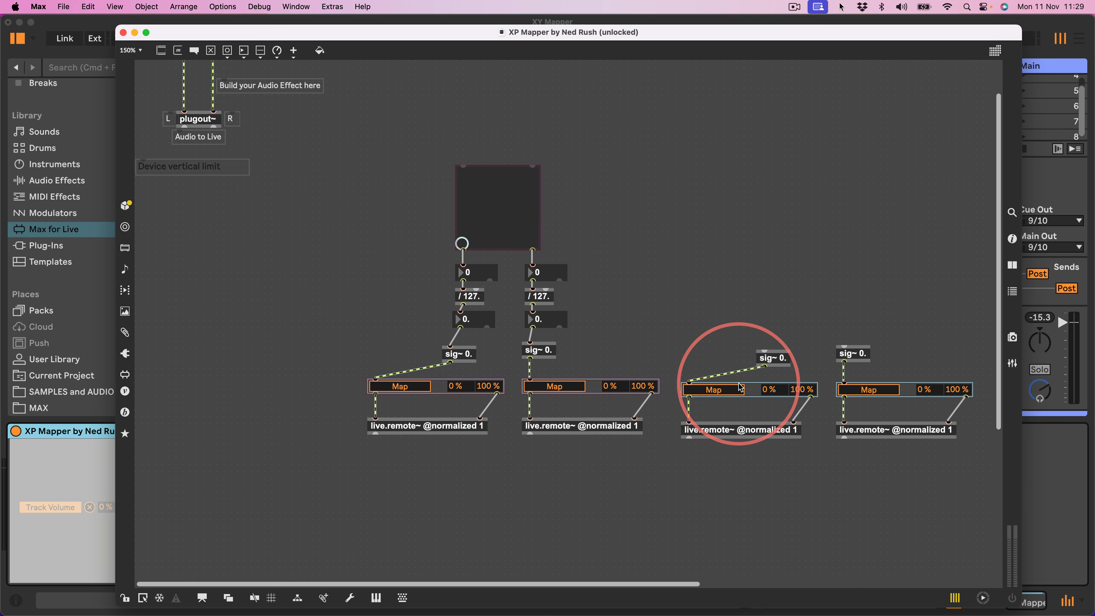
Add a !- 1. object fed by the first float number box, connect a new float number box to its output, and lock the patcher
{"action": "left_click", "coordinate": [745, 312]}
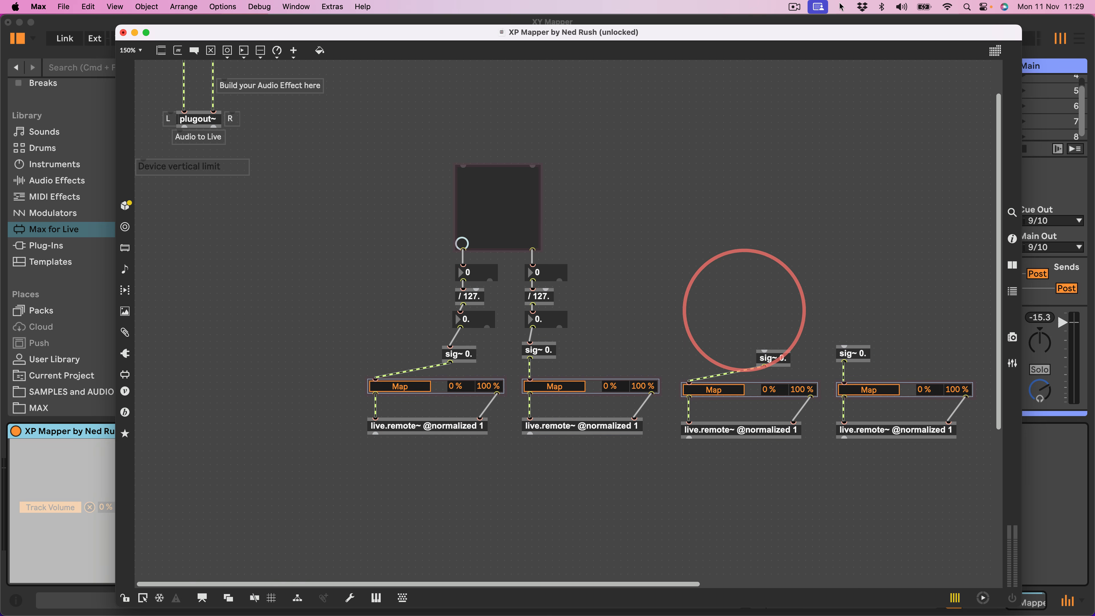
{"action": "type", "text": "!- 1"}
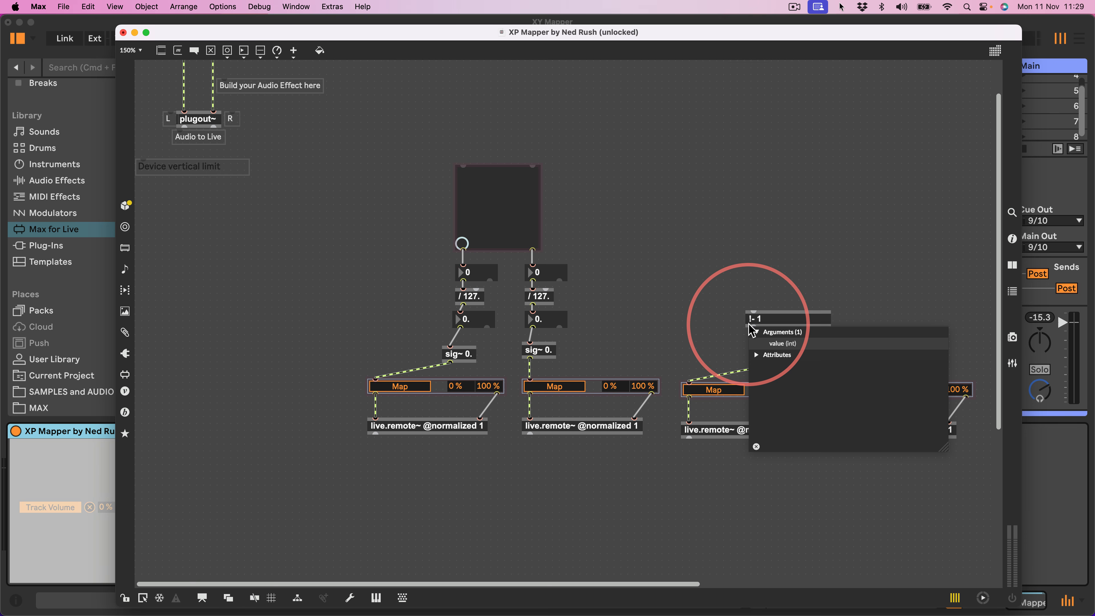
{"action": "type", "text": "."}
{"action": "key", "text": "Return"}
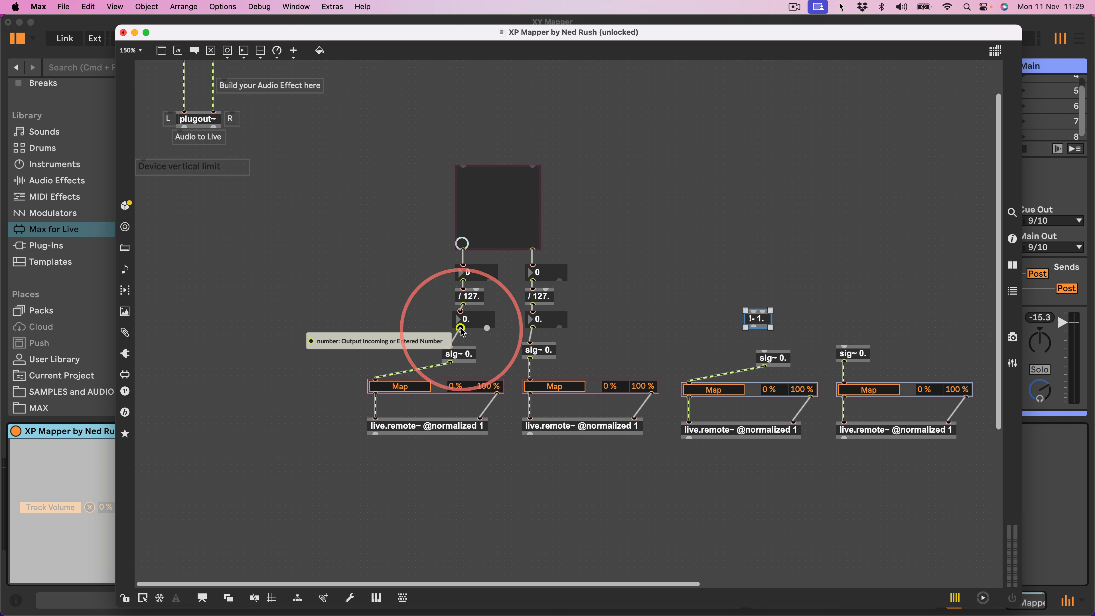
{"action": "left_click_drag", "start_coordinate": [462, 331], "coordinate": [374, 350]}
{"action": "key", "text": "f"}
{"action": "left_click", "coordinate": [276, 270], "text": "super"}
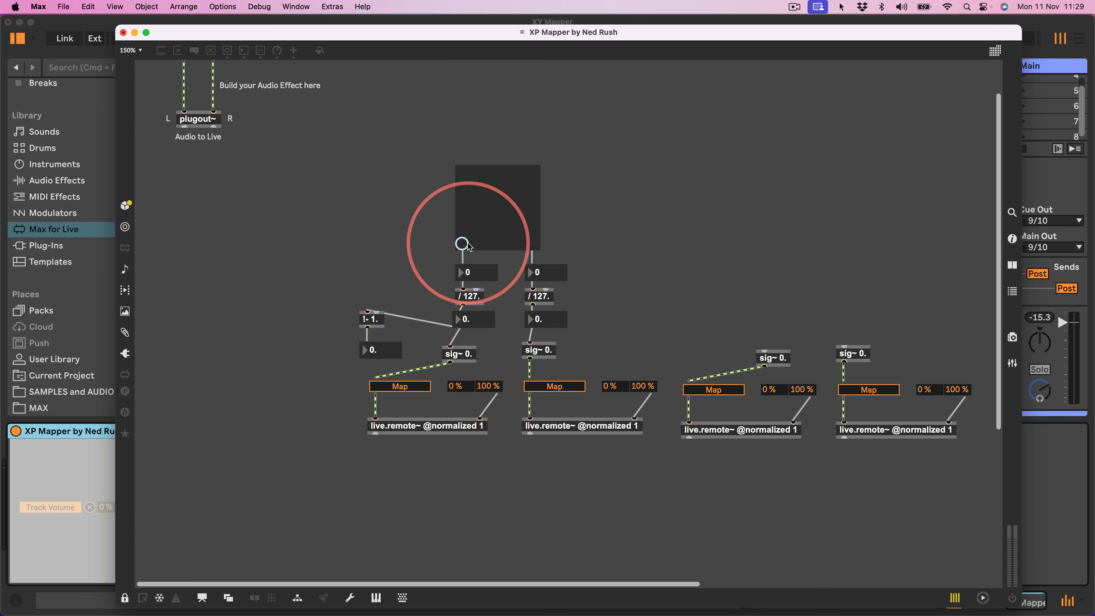
Move the XY pad's handle around to check the inverted value, and delete the number box below the !- 1. object
{"action": "left_click_drag", "start_coordinate": [469, 247], "coordinate": [534, 172]}
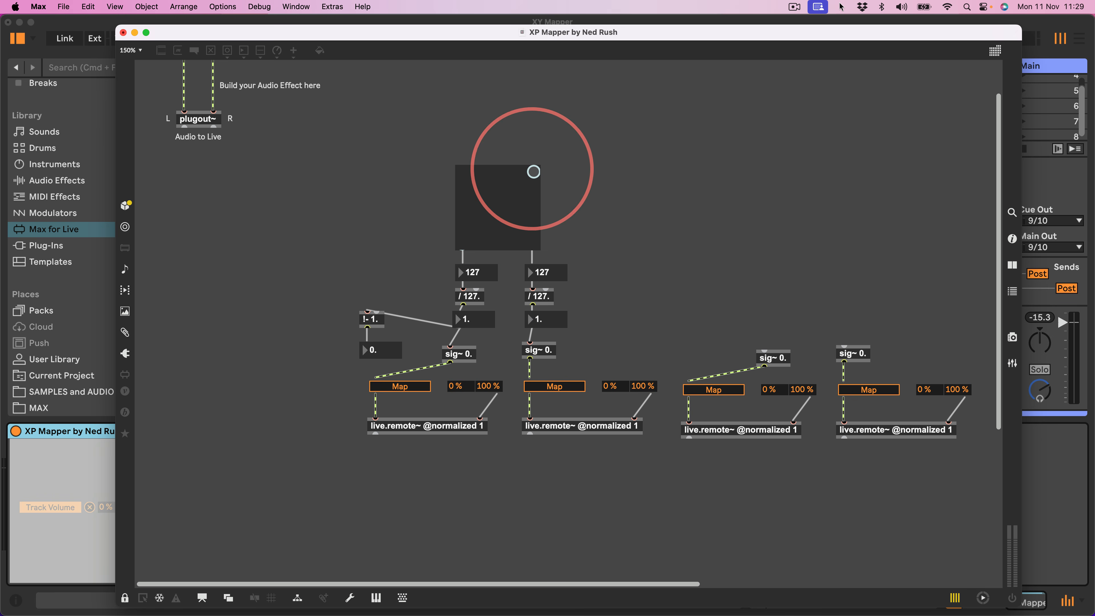
{"action": "left_click_drag", "start_coordinate": [534, 171], "coordinate": [498, 215]}
{"action": "key", "text": "super+e"}
{"action": "left_click", "coordinate": [376, 349]}
{"action": "key", "text": "BackSpace"}
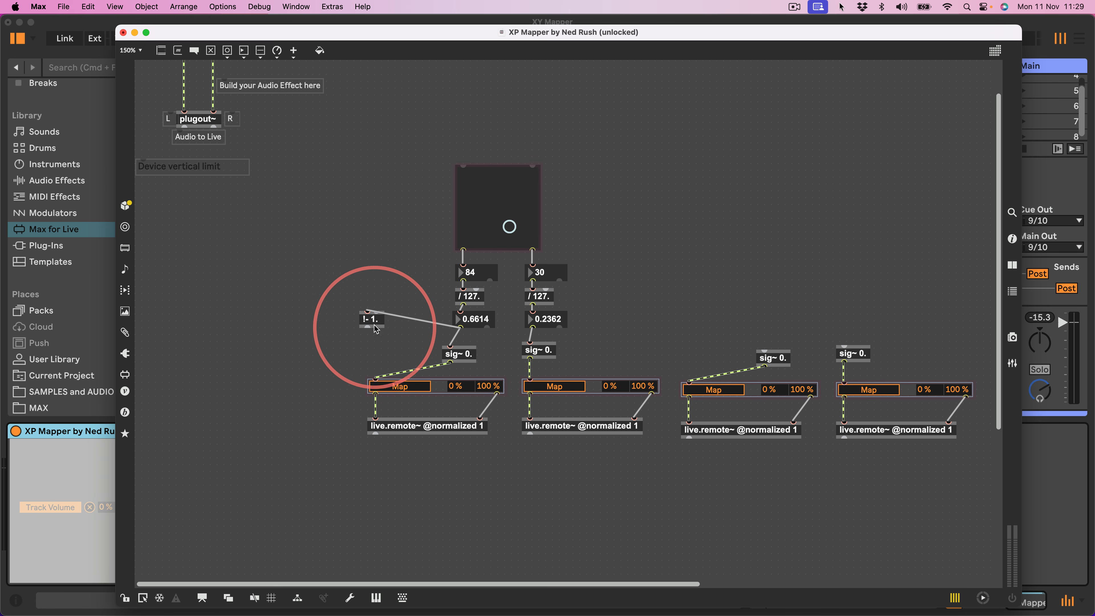
Place a !- 1. object above each duplicated sig~ and feed them from the first and second float number boxes
{"action": "left_click_drag", "start_coordinate": [372, 320], "coordinate": [843, 347]}
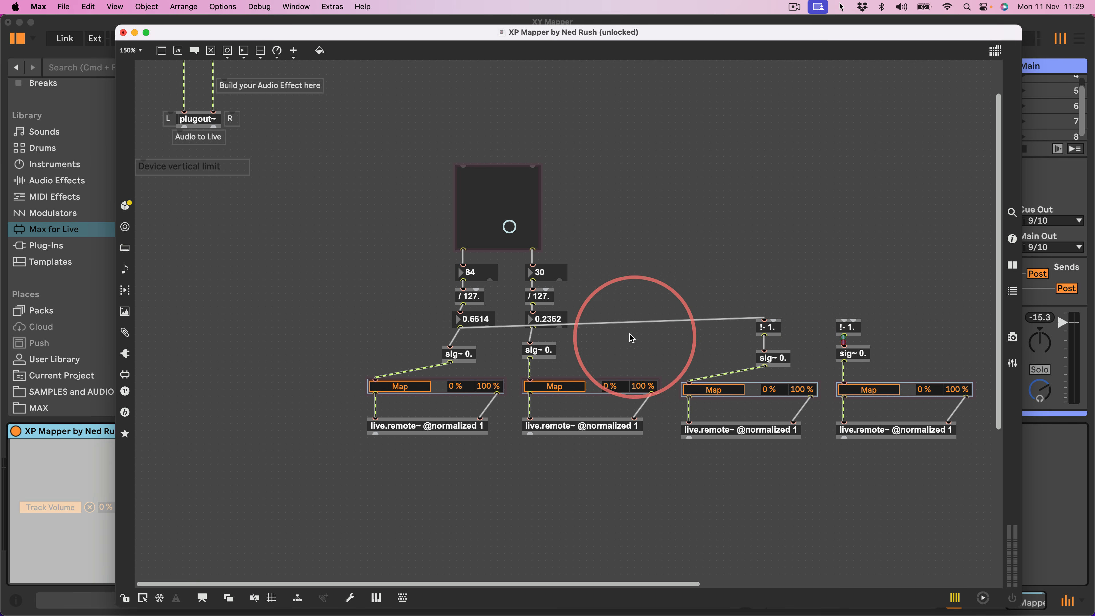
{"action": "left_click_drag", "start_coordinate": [533, 329], "coordinate": [843, 319]}
{"action": "left_click", "coordinate": [842, 318]}
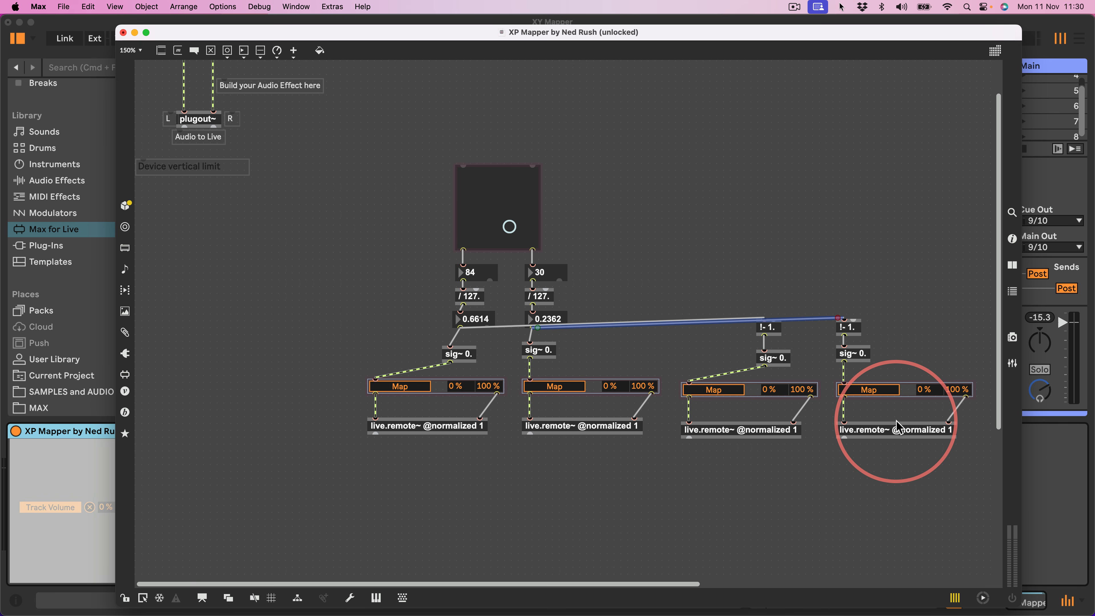
Move the XY pad up slightly and remove both integer number boxes, keeping its outputs connected directly to the / 127. objects
{"action": "left_click_drag", "start_coordinate": [492, 232], "coordinate": [492, 220]}
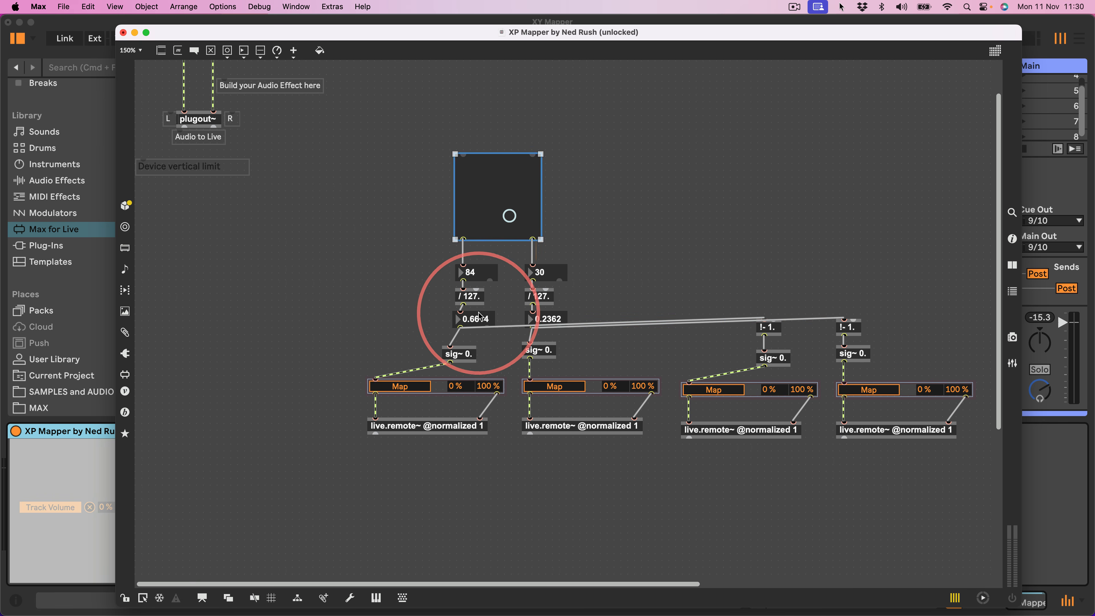
{"action": "left_click", "coordinate": [478, 273]}
{"action": "left_click_drag", "start_coordinate": [471, 273], "coordinate": [420, 272]}
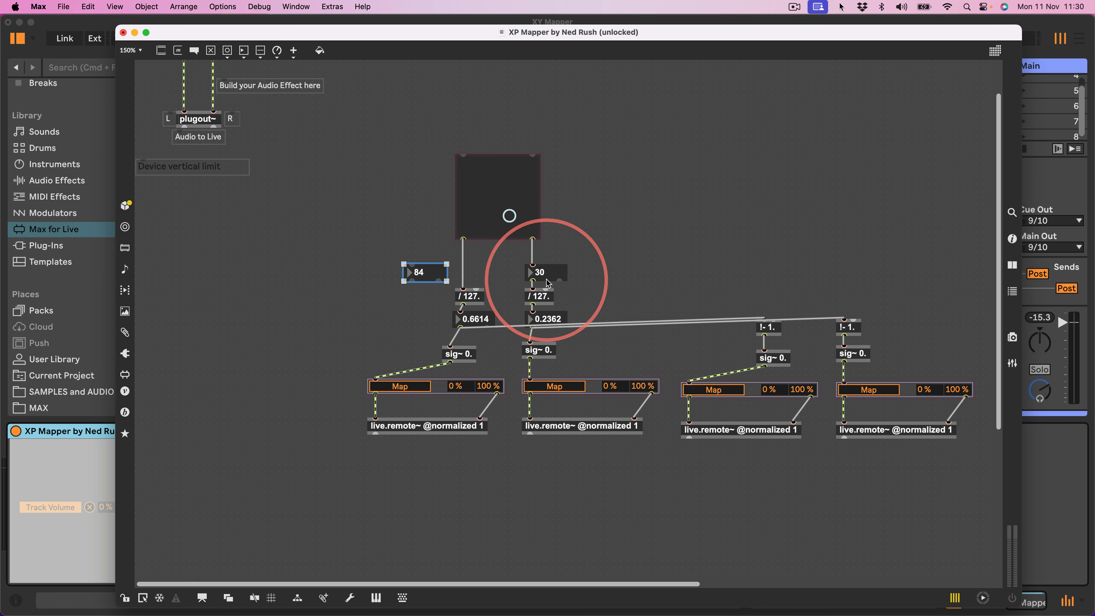
{"action": "left_click", "coordinate": [546, 274]}
{"action": "left_click_drag", "start_coordinate": [544, 270], "coordinate": [586, 271]}
{"action": "key", "text": "Delete"}
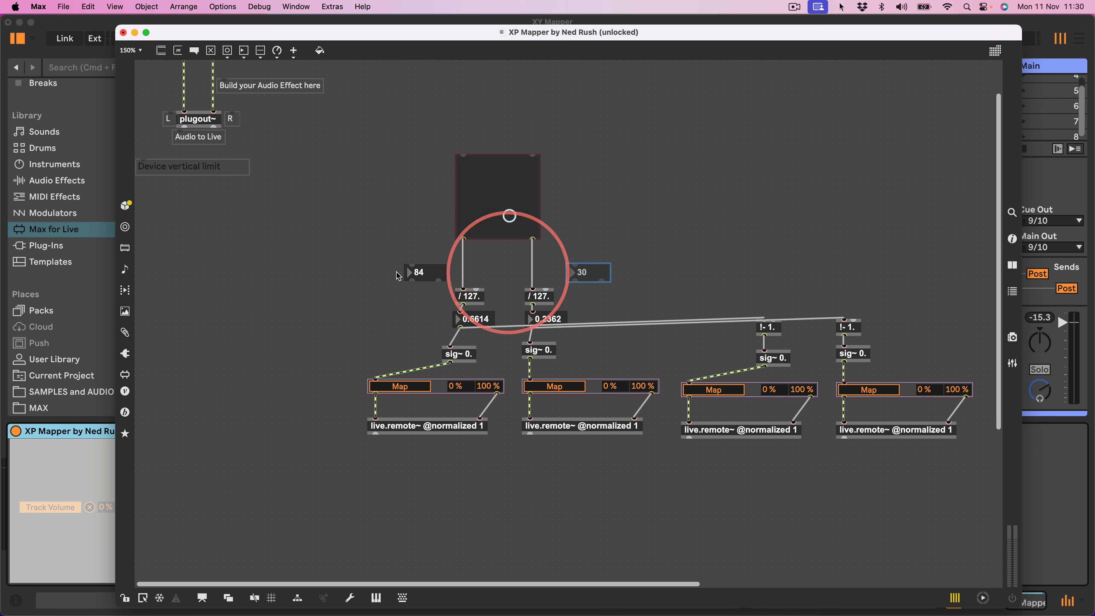
{"action": "left_click", "coordinate": [416, 269]}
{"action": "key", "text": "Delete"}
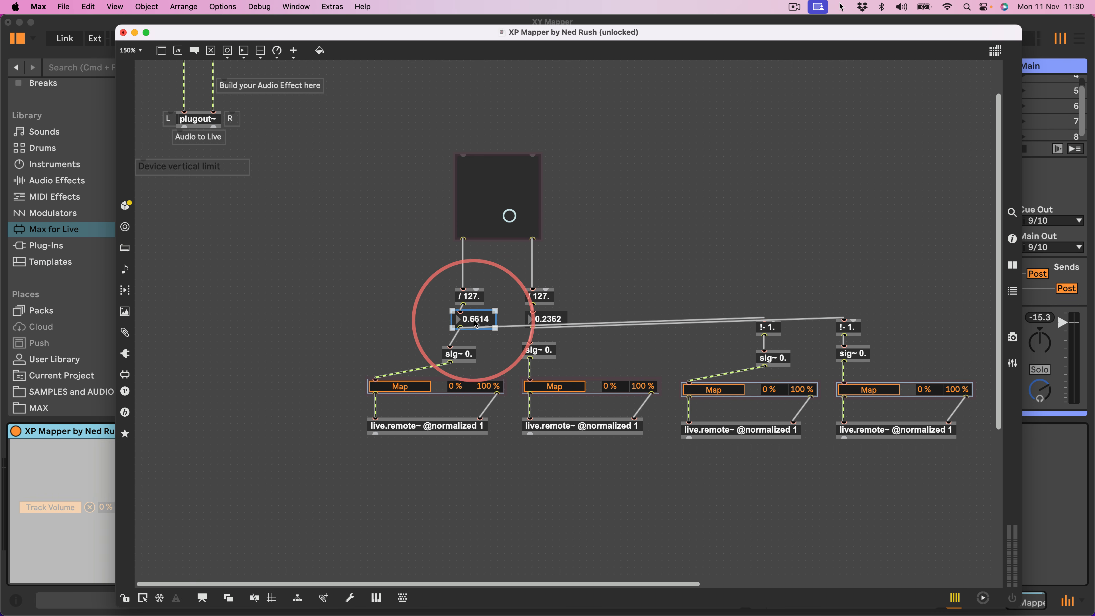
Remove both float number boxes below the / 127. objects, keeping those objects connected directly to the sig~ and !- 1. objects
{"action": "left_click_drag", "start_coordinate": [475, 324], "coordinate": [396, 309]}
{"action": "key", "text": "Delete"}
{"action": "left_click", "coordinate": [548, 324]}
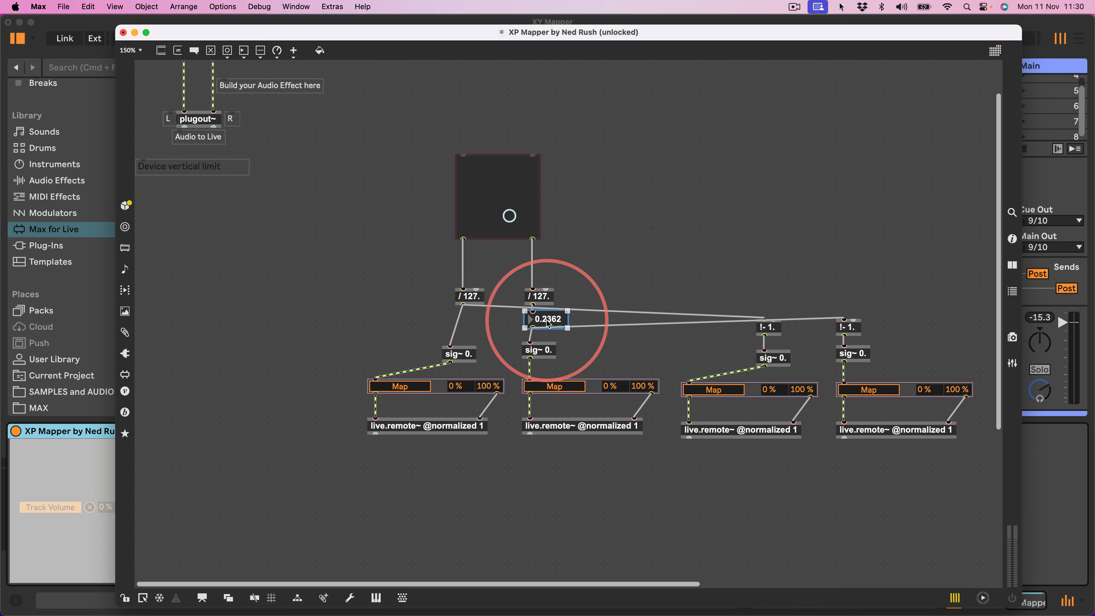
{"action": "left_click_drag", "start_coordinate": [549, 324], "coordinate": [614, 232]}
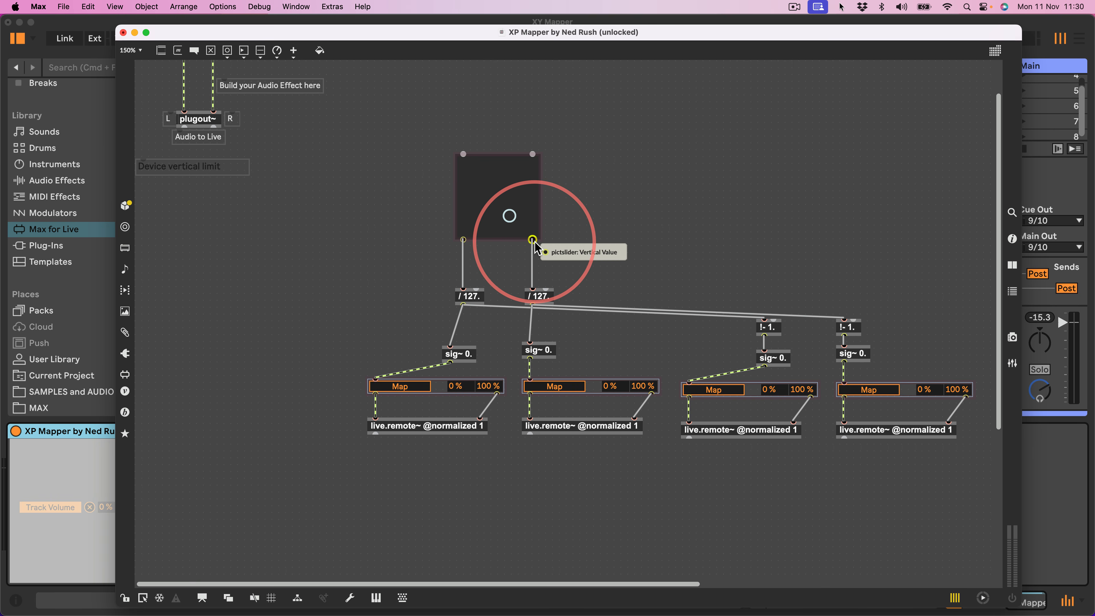
Add two live.numbox objects, placing one on each side just below the XY pad
{"action": "type", "text": "nlive."}
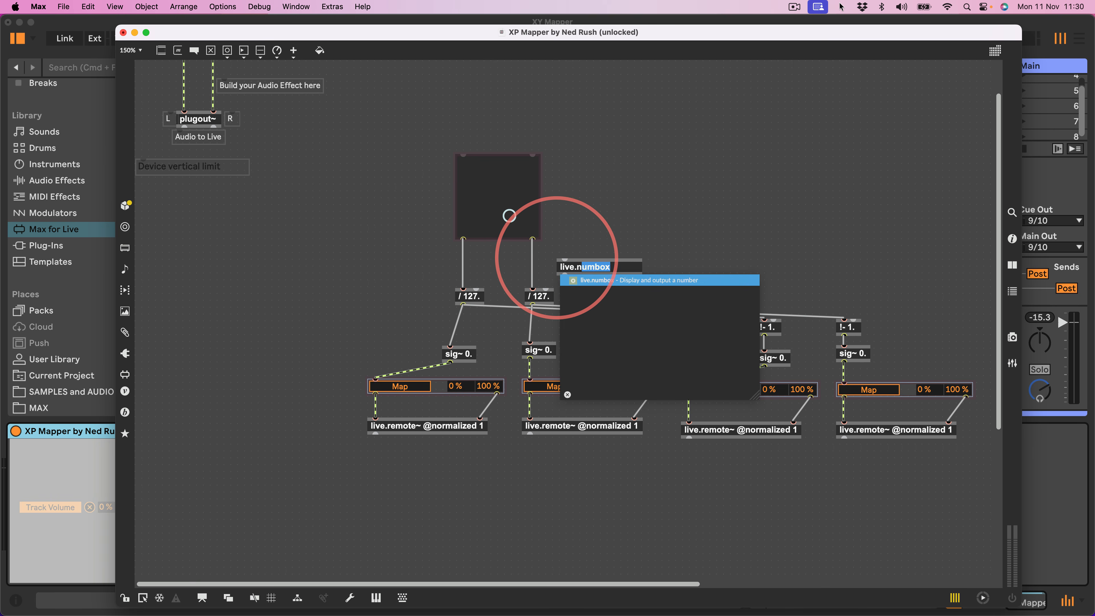
{"action": "type", "text": "num"}
{"action": "key", "text": "Return"}
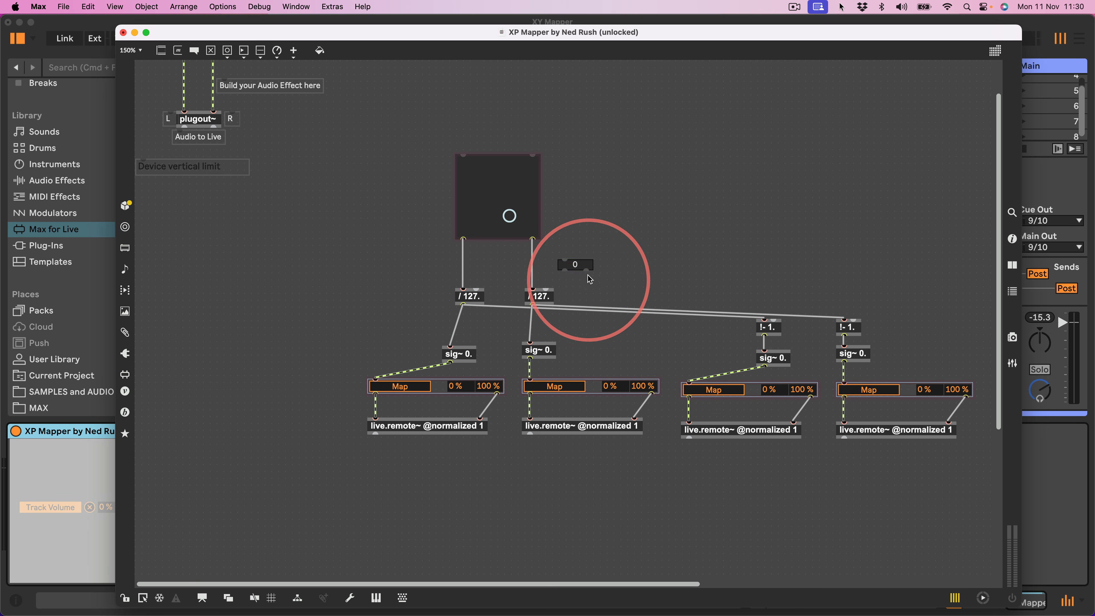
{"action": "type", "text": "nlive.numbox"}
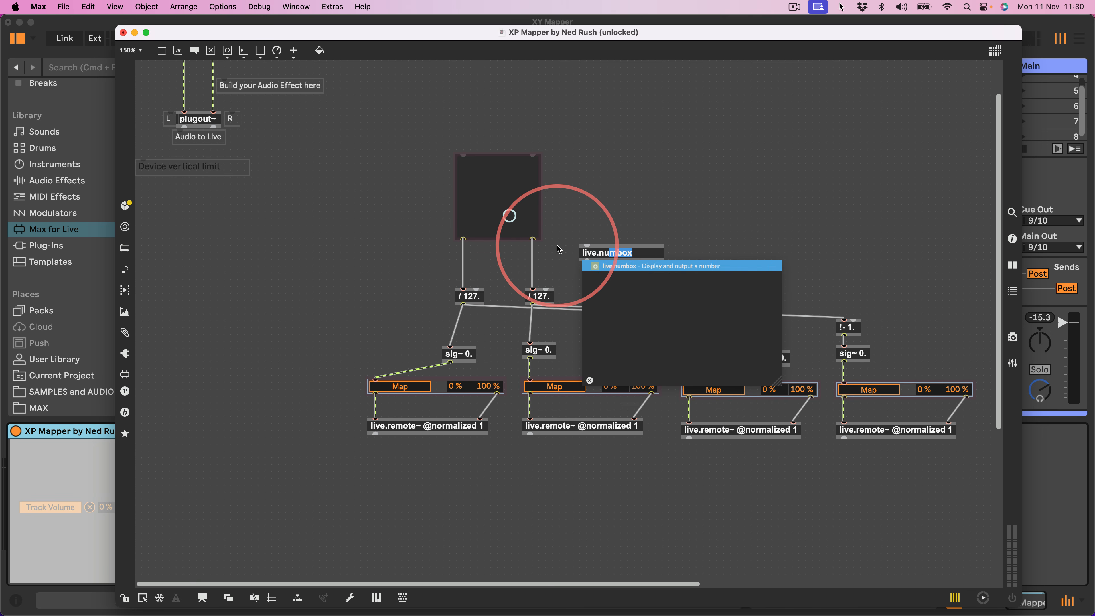
{"action": "key", "text": "Return"}
{"action": "mouse_move", "coordinate": [592, 250]}
{"action": "left_mouse_down"}
{"action": "mouse_move", "coordinate": [399, 244]}
{"action": "mouse_move", "coordinate": [582, 249]}
{"action": "left_mouse_up"}
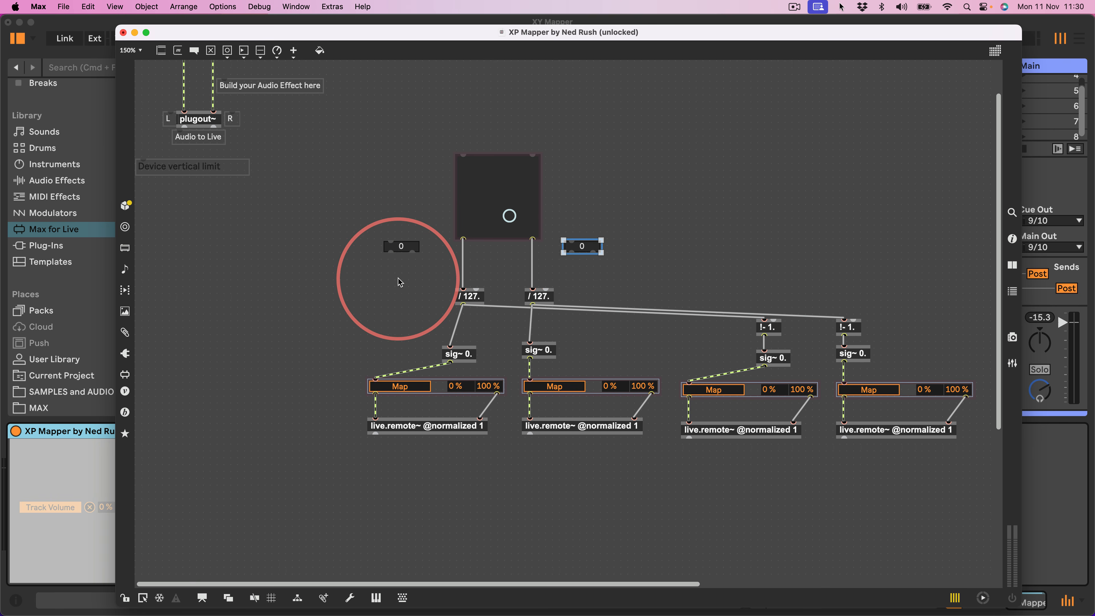
Set the left live.numbox's short and long names to X and enable Link to Scripting Name
{"action": "left_click_drag", "start_coordinate": [398, 279], "coordinate": [398, 207]}
{"action": "key", "text": "super+i"}
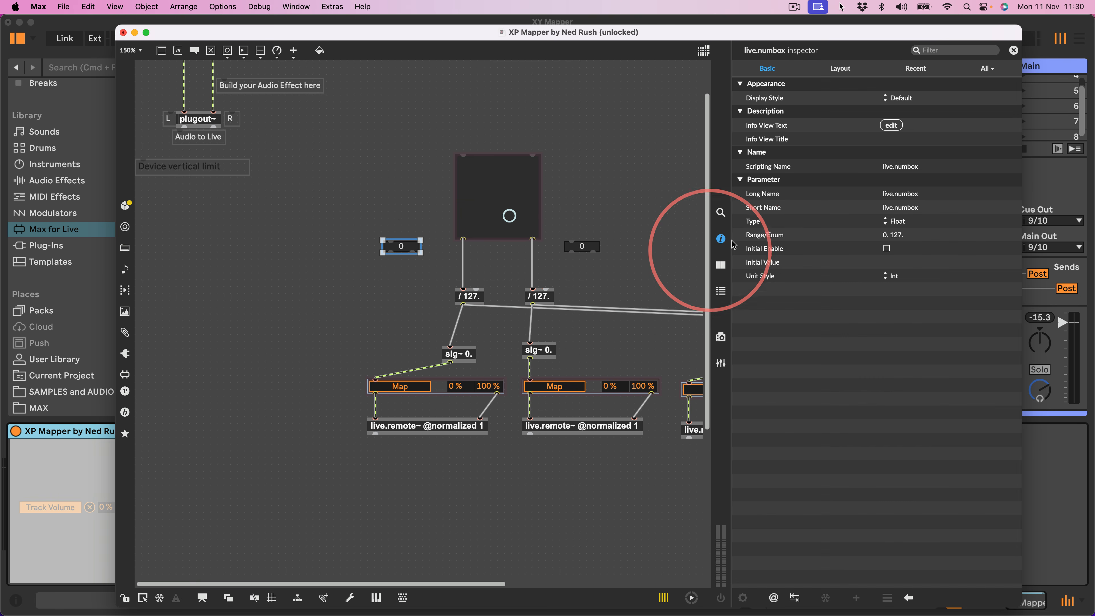
{"action": "left_click", "coordinate": [916, 209]}
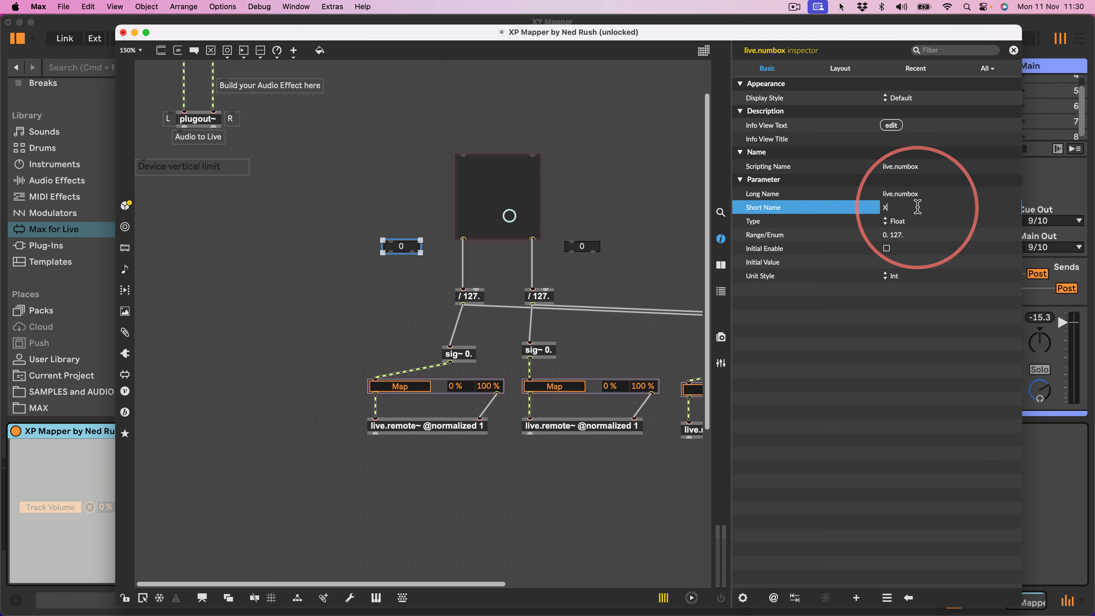
{"action": "key", "text": "Up"}
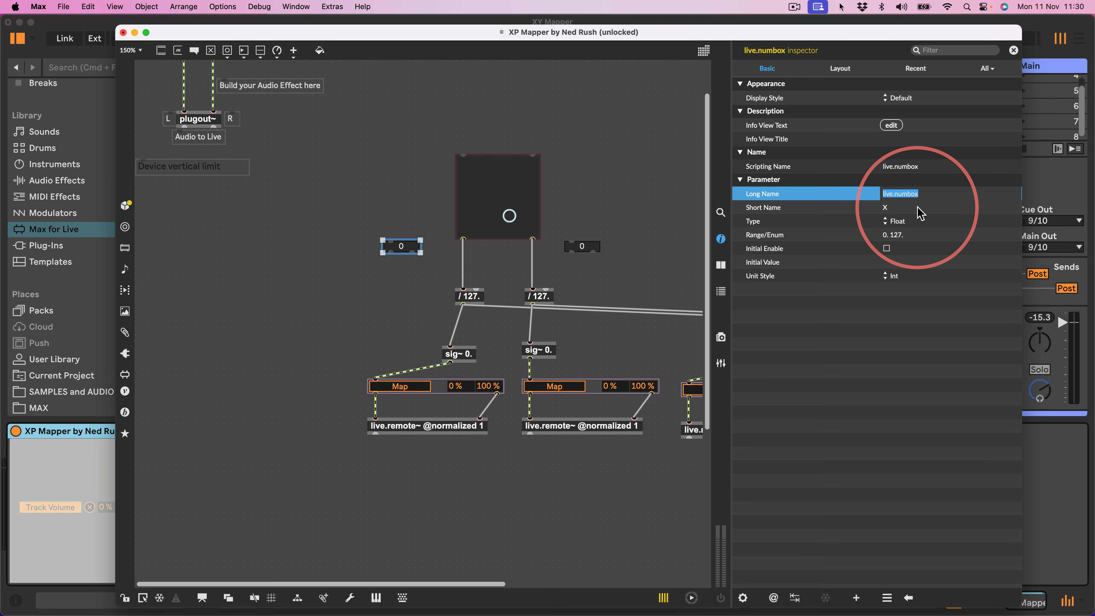
{"action": "left_click", "coordinate": [984, 67]}
{"action": "scroll", "coordinate": [845, 307], "scroll_direction": "down", "scroll_amount": 10}
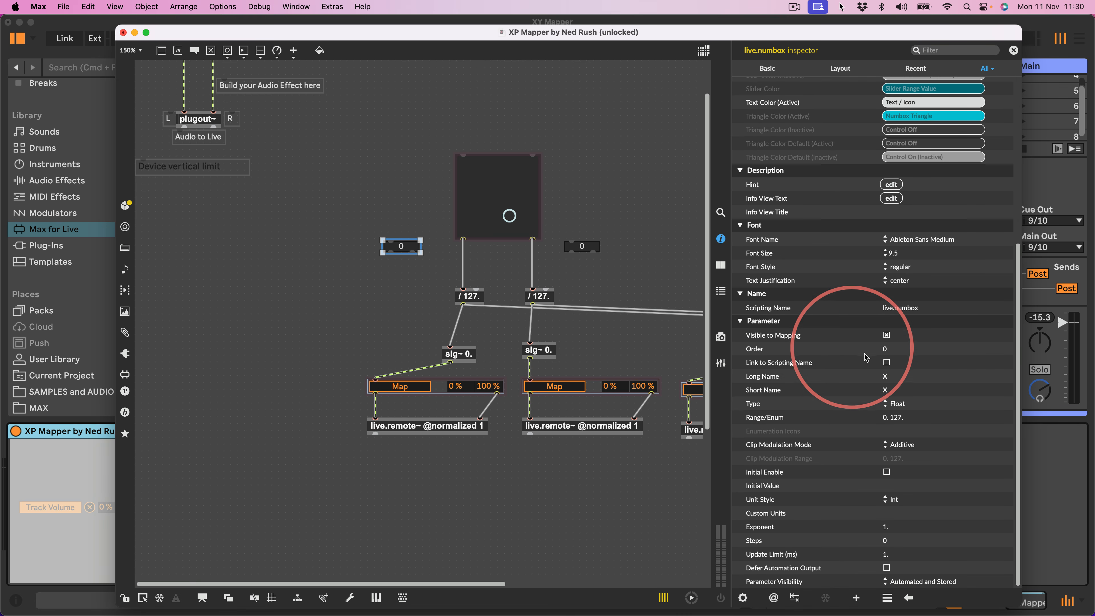
{"action": "left_click", "coordinate": [886, 362]}
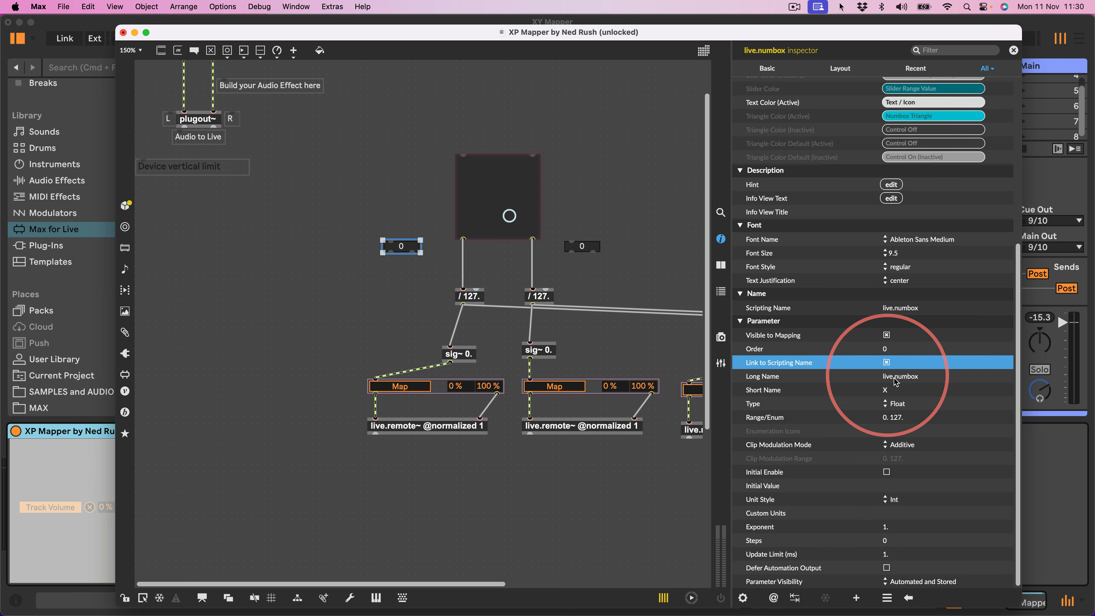
{"action": "left_click", "coordinate": [917, 377]}
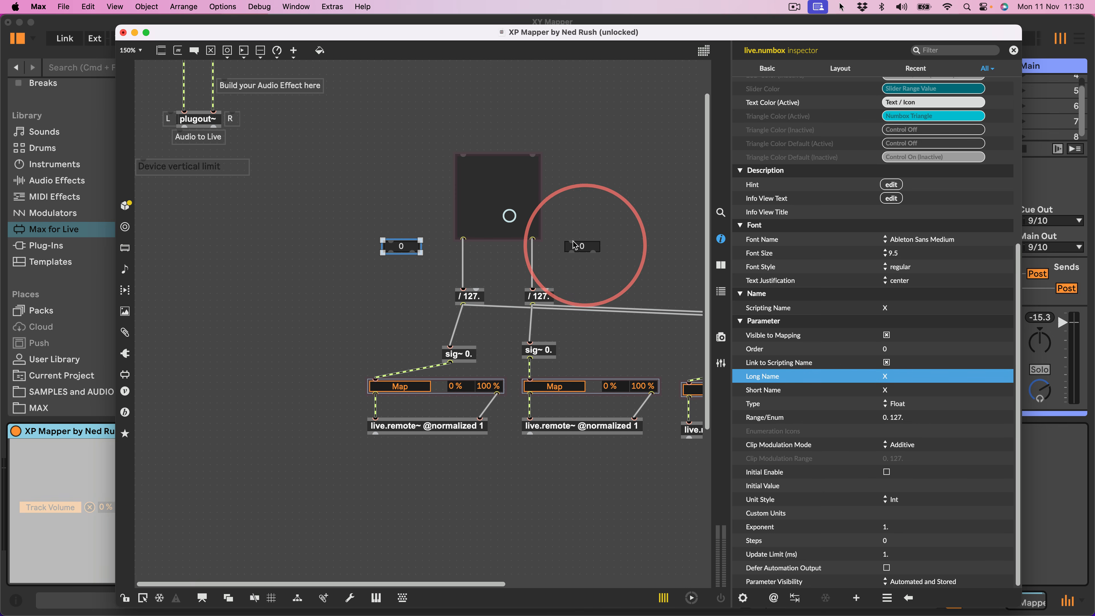
Enable Link to Scripting Name for the right live.numbox and set its long and short names to Y
{"action": "left_click", "coordinate": [582, 248]}
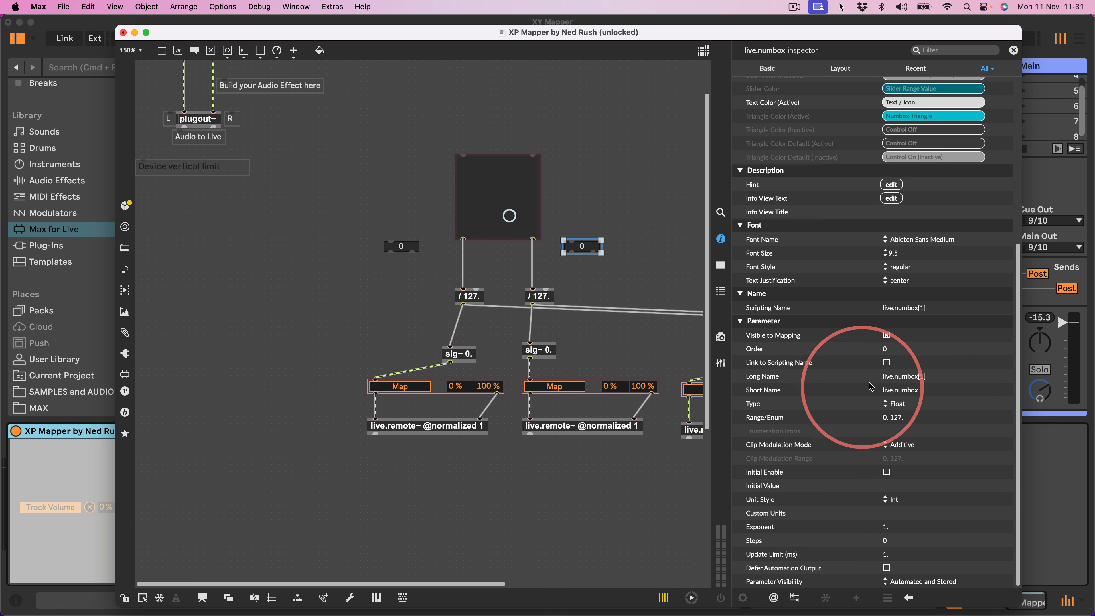
{"action": "left_click", "coordinate": [886, 362]}
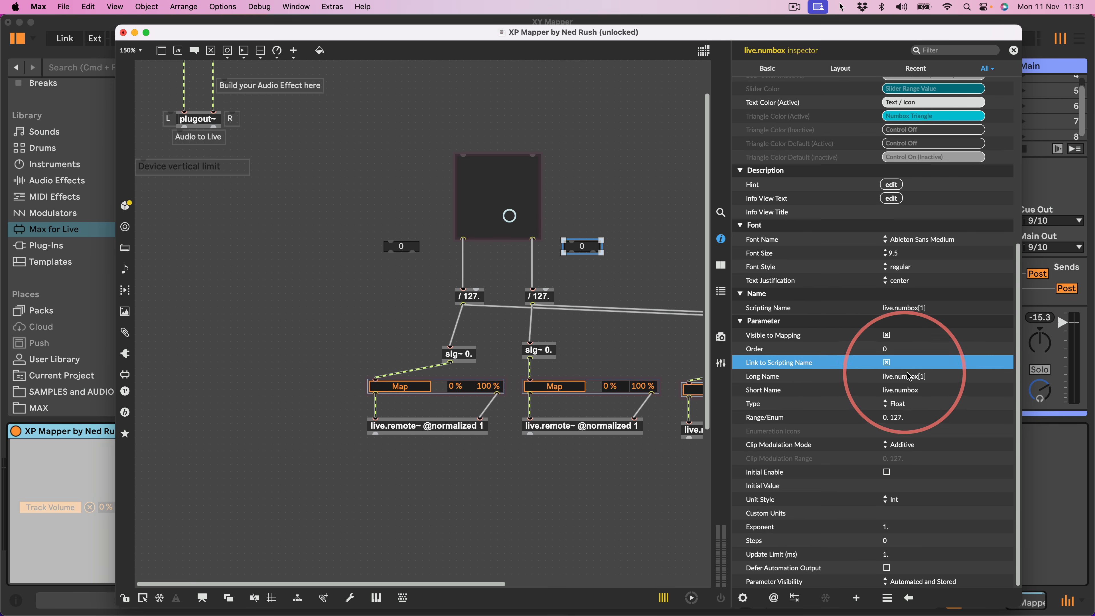
{"action": "left_click", "coordinate": [929, 376]}
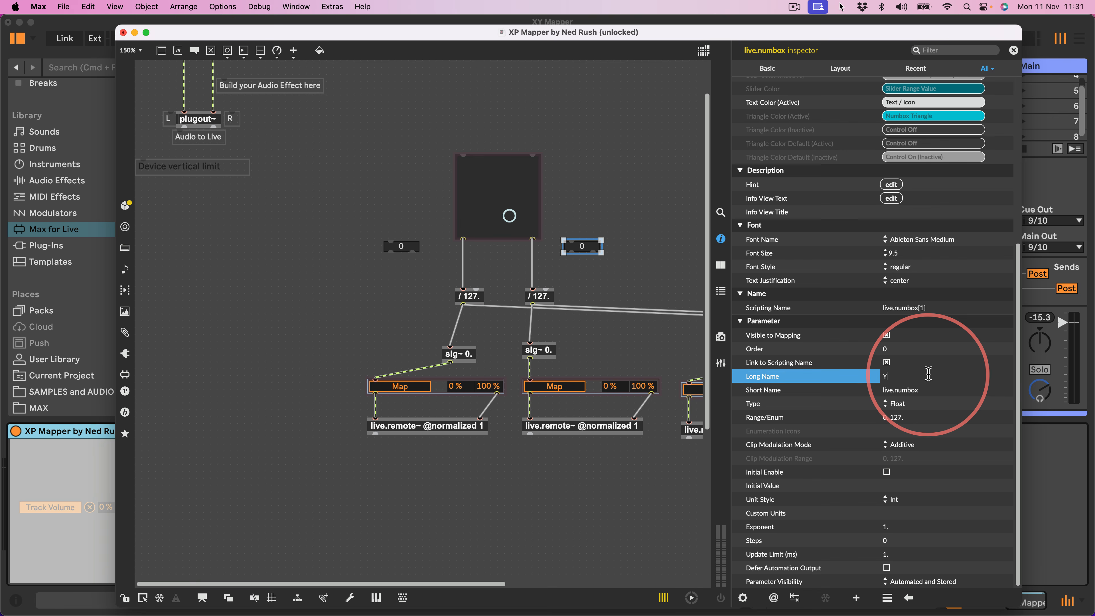
{"action": "double_click", "coordinate": [903, 390]}
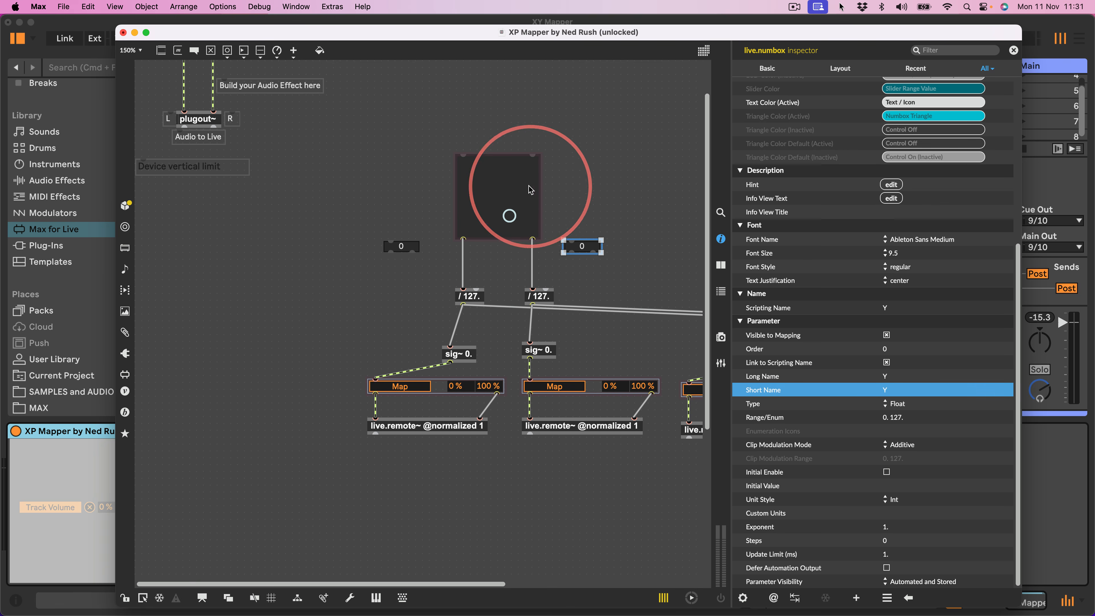
Wire the X and Y live.numbox objects between the XY pad's outputs and the / 127. objects, and position them there
{"action": "left_click", "coordinate": [731, 257]}
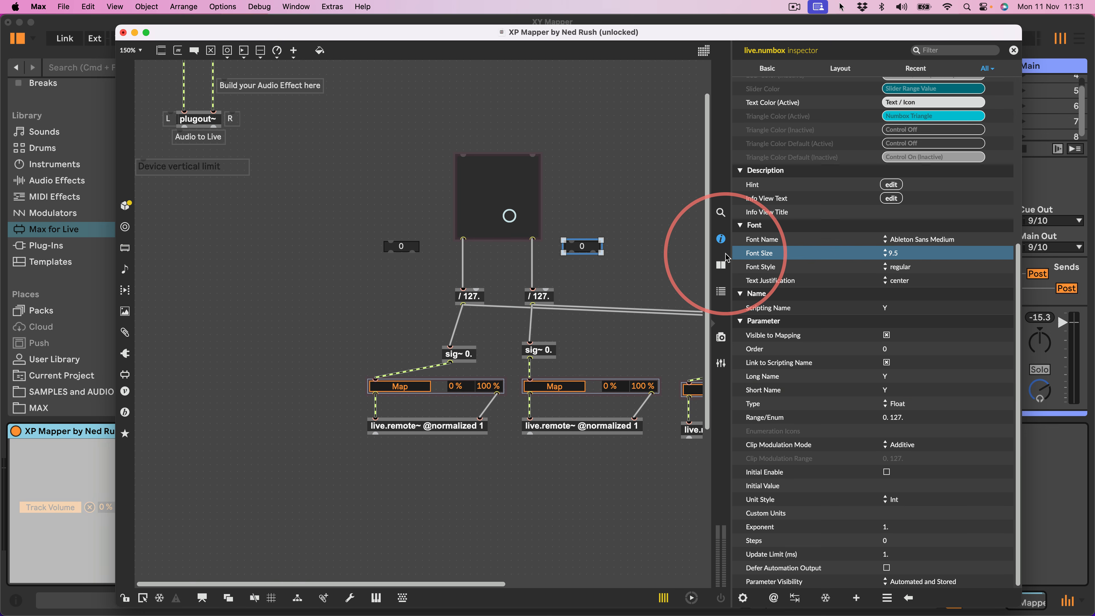
{"action": "left_click_drag", "start_coordinate": [731, 252], "coordinate": [923, 253]}
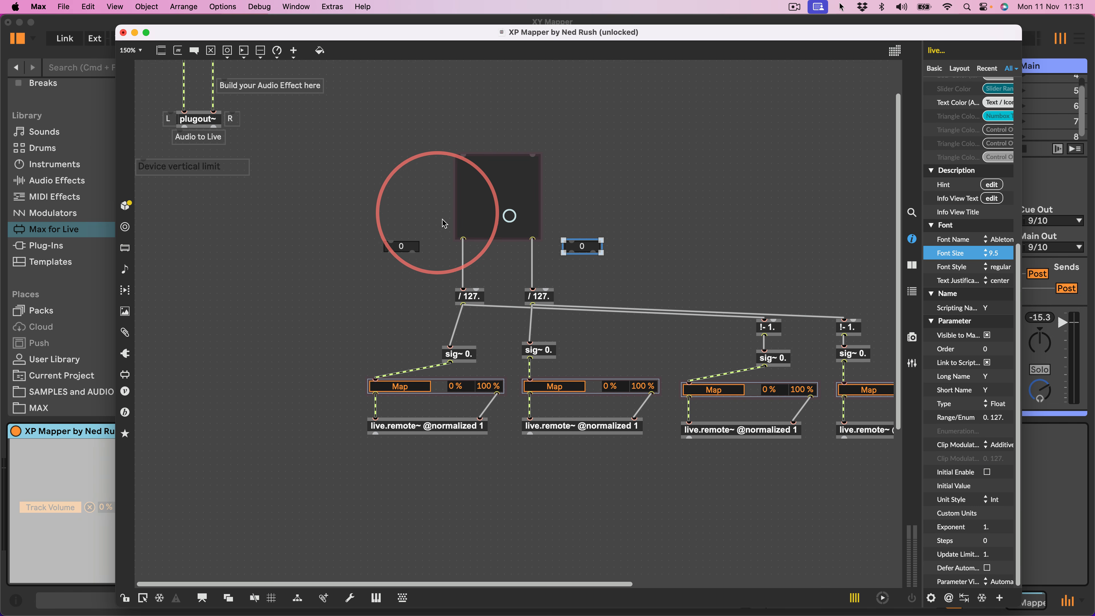
{"action": "left_click_drag", "start_coordinate": [463, 240], "coordinate": [392, 242]}
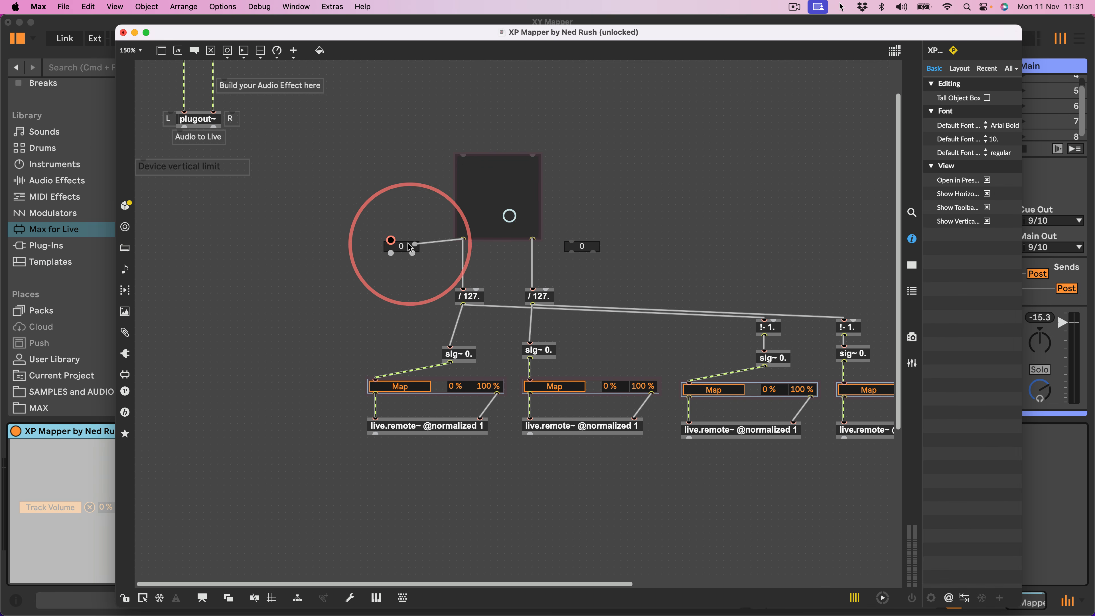
{"action": "left_click_drag", "start_coordinate": [533, 239], "coordinate": [571, 245]}
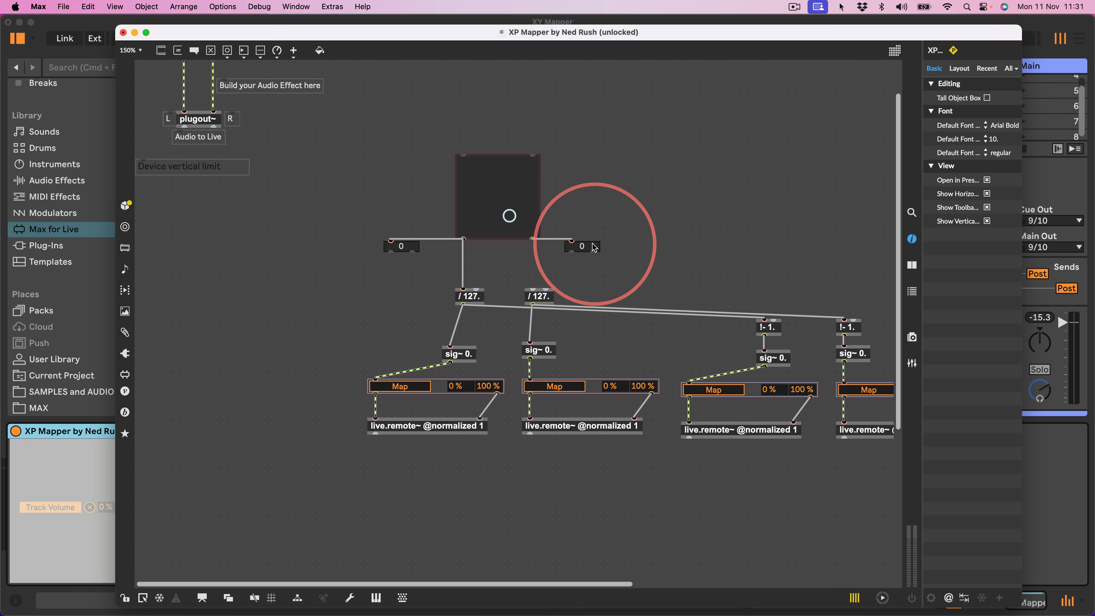
{"action": "left_click_drag", "start_coordinate": [582, 247], "coordinate": [516, 271]}
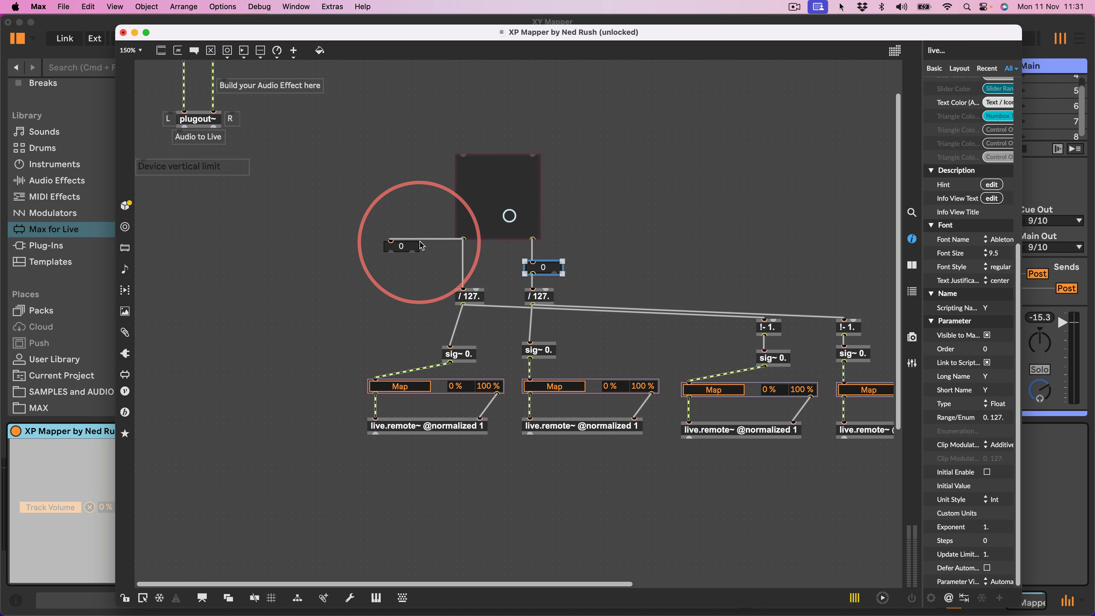
{"action": "left_click_drag", "start_coordinate": [428, 244], "coordinate": [483, 272]}
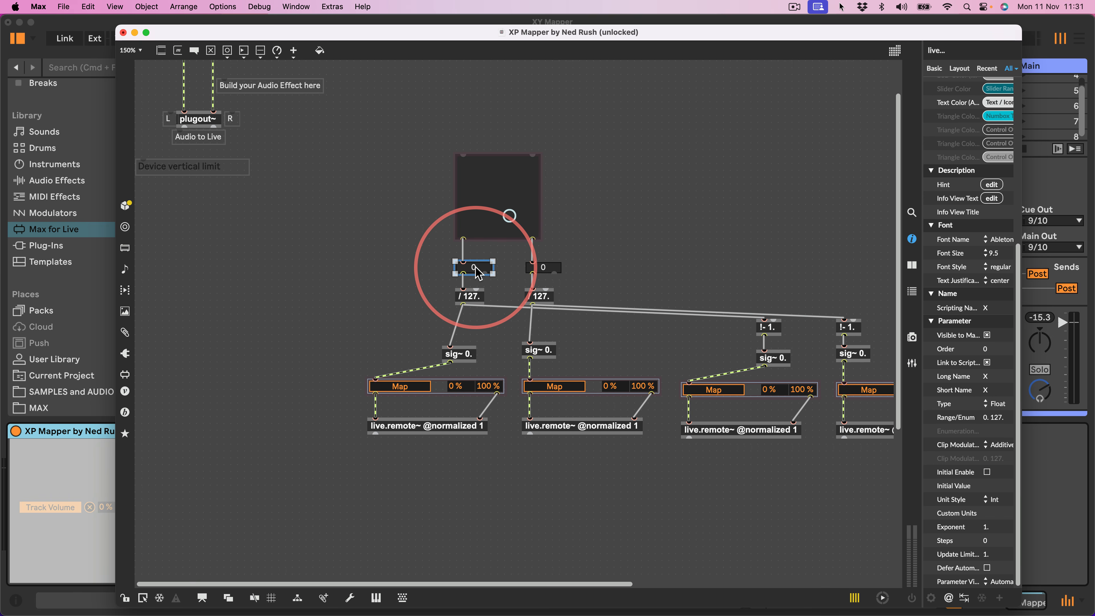
Lock the patcher and test the link between the XY pad and the number boxes by changing the pad position and X value
{"action": "key", "text": "super+e"}
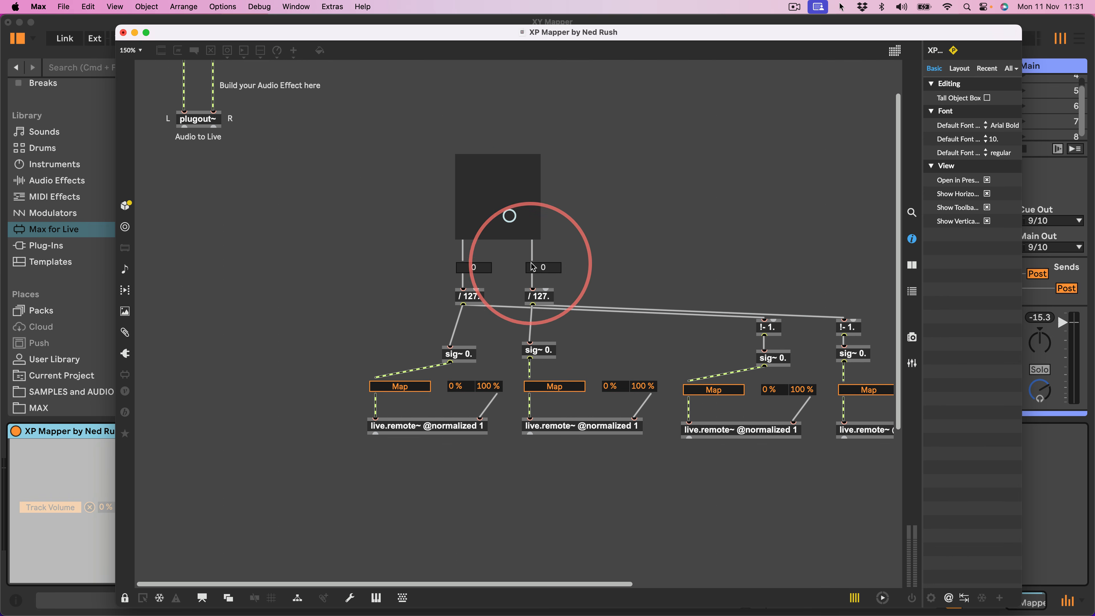
{"action": "left_click_drag", "start_coordinate": [506, 196], "coordinate": [530, 161]}
{"action": "left_click_drag", "start_coordinate": [473, 253], "coordinate": [587, 208]}
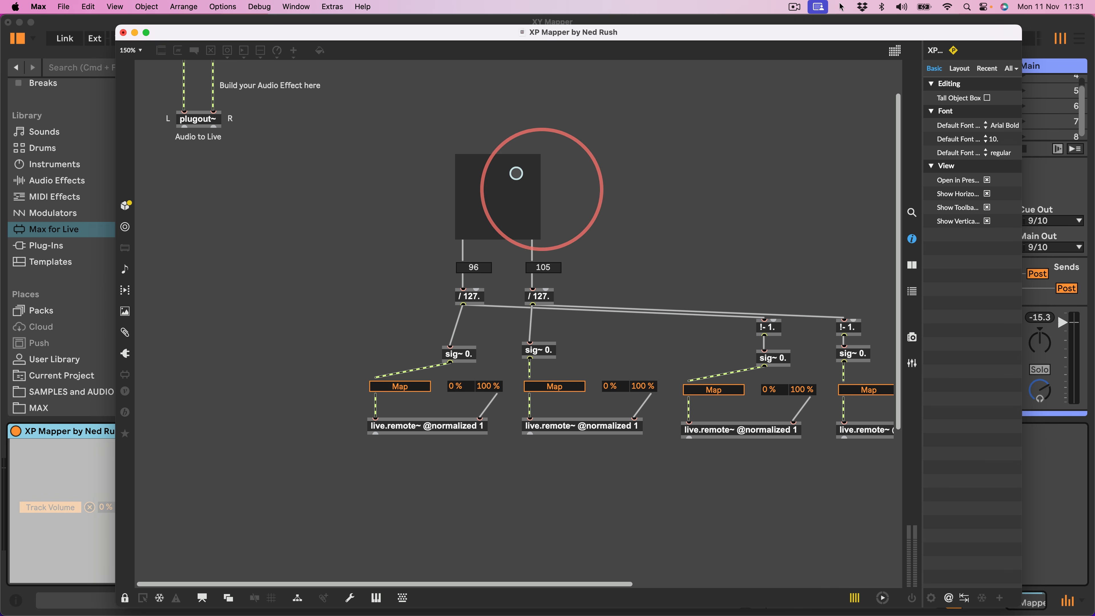
{"action": "left_click_drag", "start_coordinate": [495, 141], "coordinate": [536, 128]}
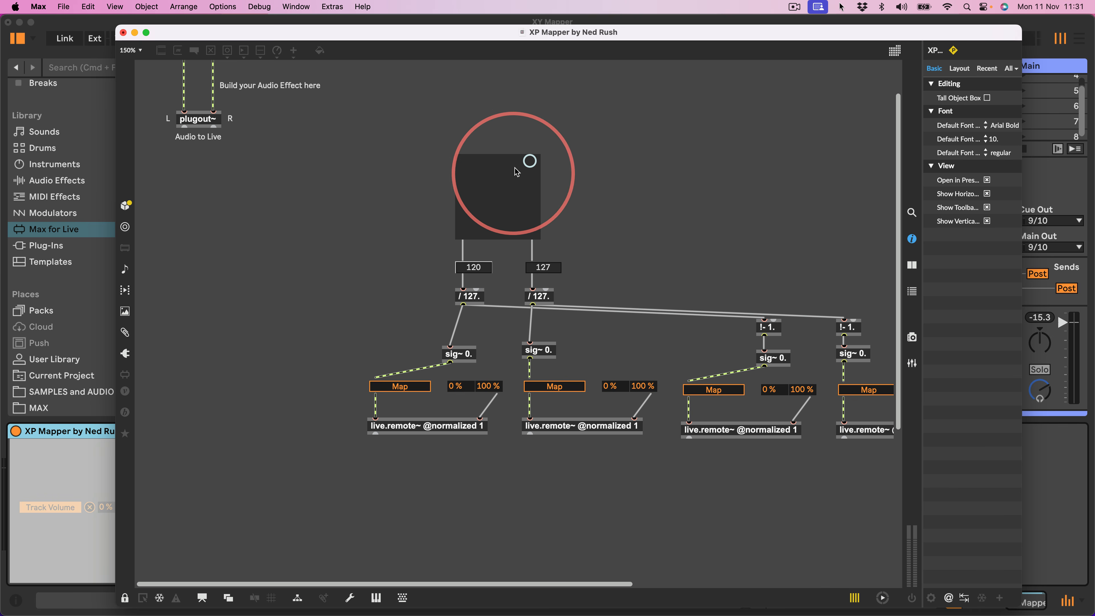
{"action": "left_click_drag", "start_coordinate": [521, 151], "coordinate": [522, 185]}
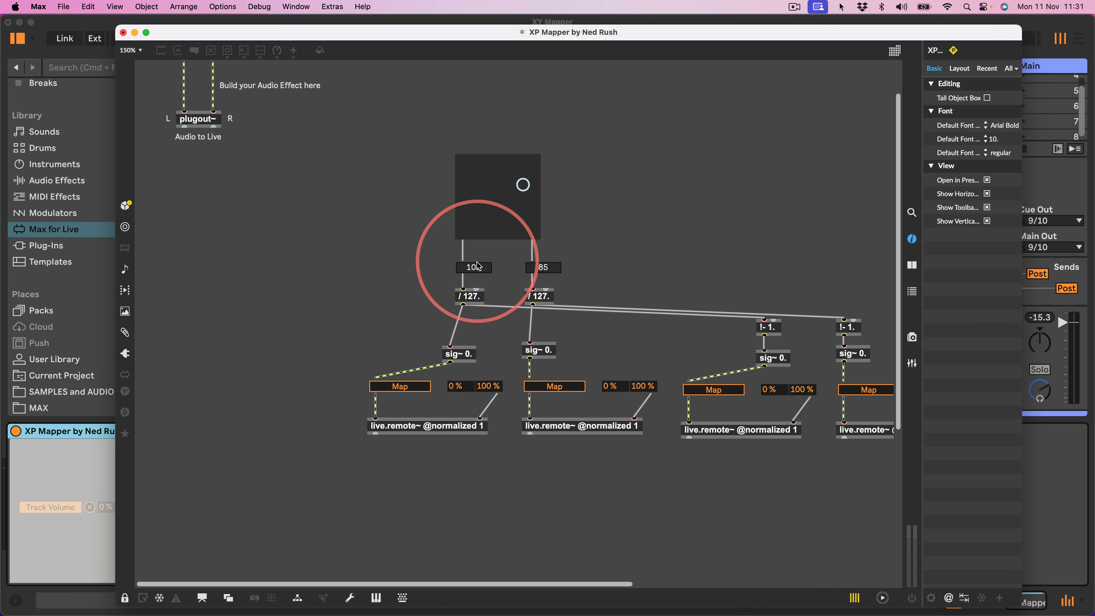
{"action": "left_click_drag", "start_coordinate": [475, 264], "coordinate": [474, 278]}
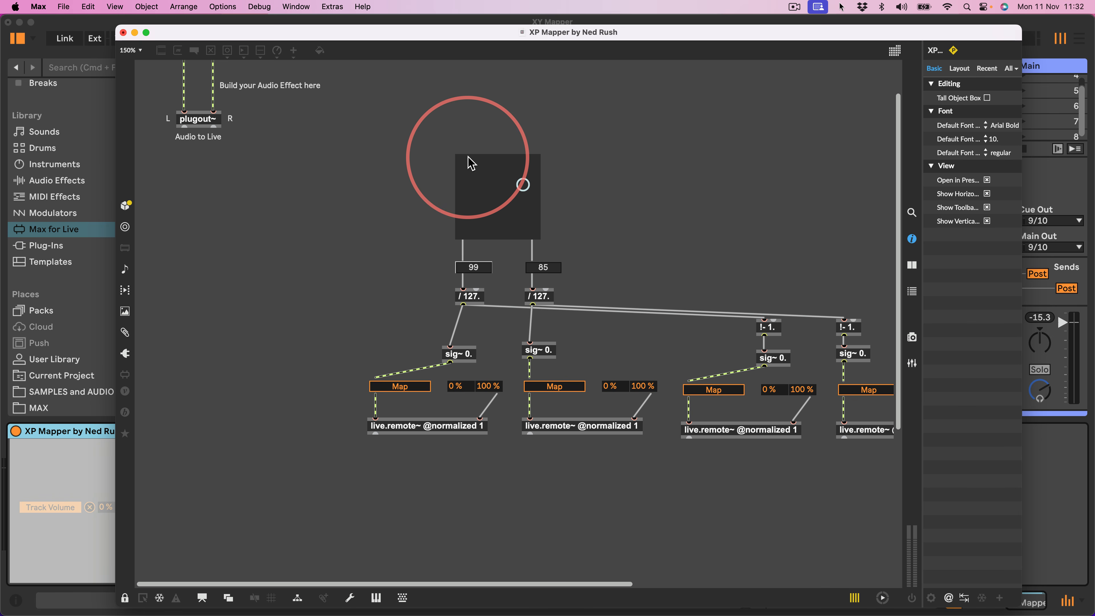
Change the X number box's value and move the pad's knob to check whether the link works in both directions
{"action": "left_click_drag", "start_coordinate": [471, 266], "coordinate": [472, 269]}
{"action": "left_click_drag", "start_coordinate": [522, 186], "coordinate": [401, 183]}
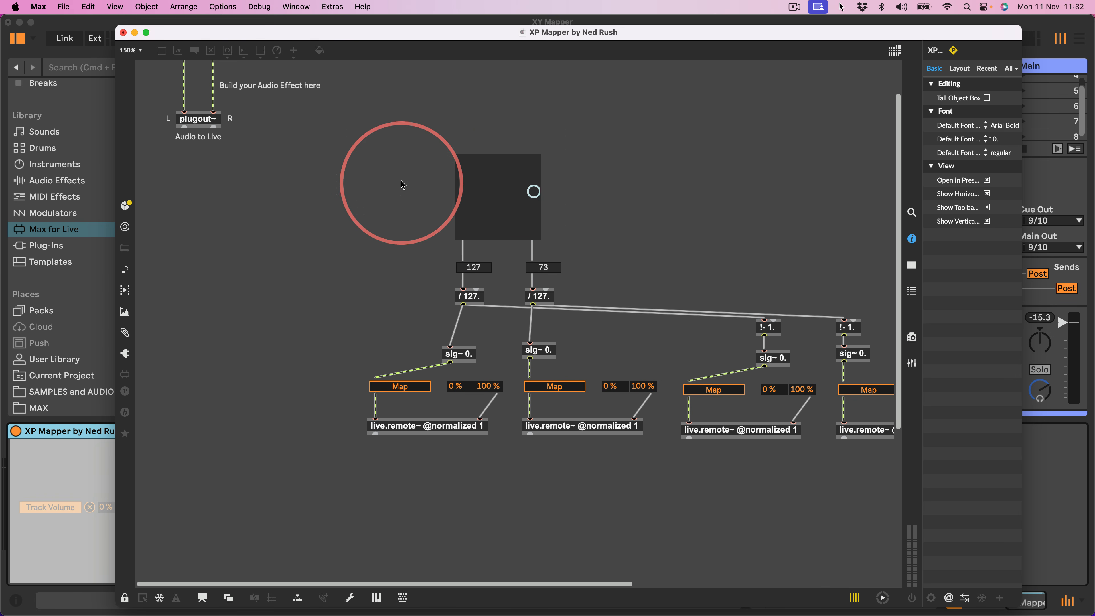
Unlock the patcher, add a prepend set object above the XY pad, and wire it to the pad's left inlet
{"action": "key", "text": "super+e"}
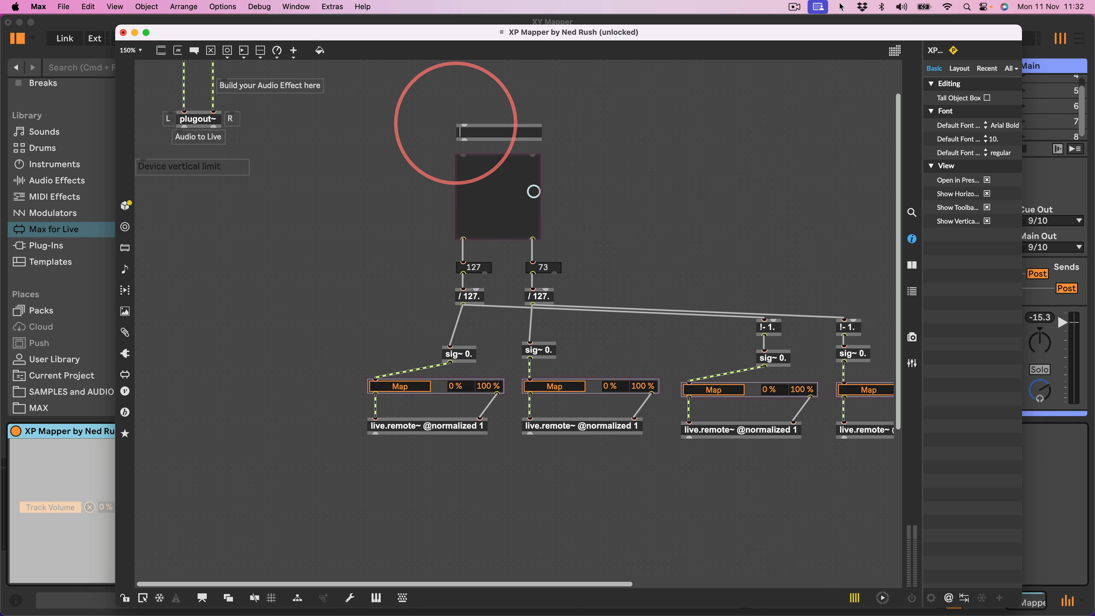
{"action": "type", "text": "prepend set"}
{"action": "left_click", "coordinate": [456, 123]}
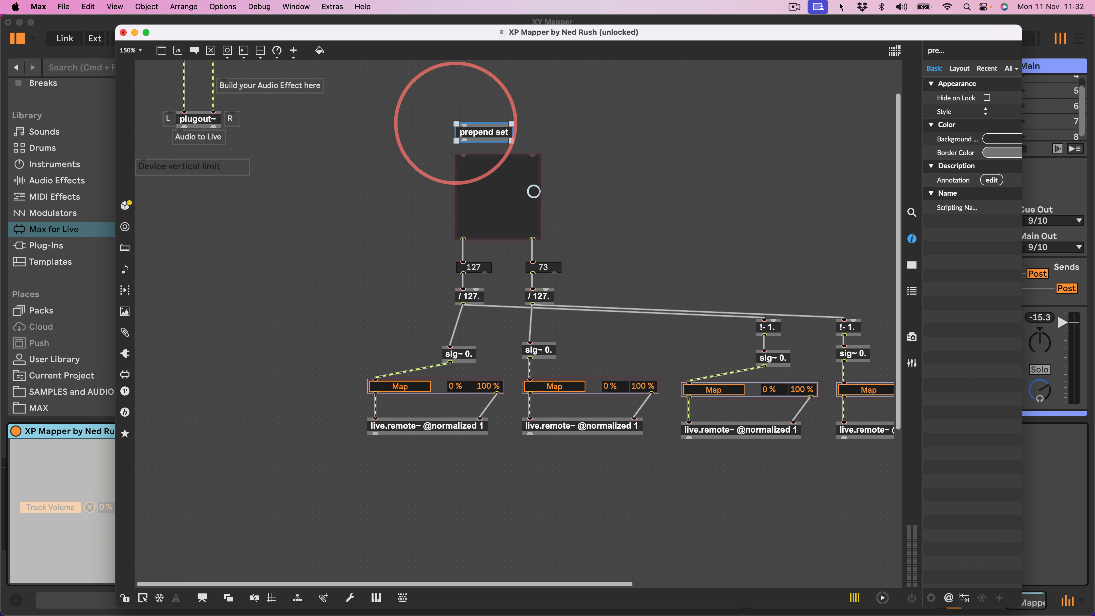
{"action": "left_click_drag", "start_coordinate": [464, 140], "coordinate": [464, 155]}
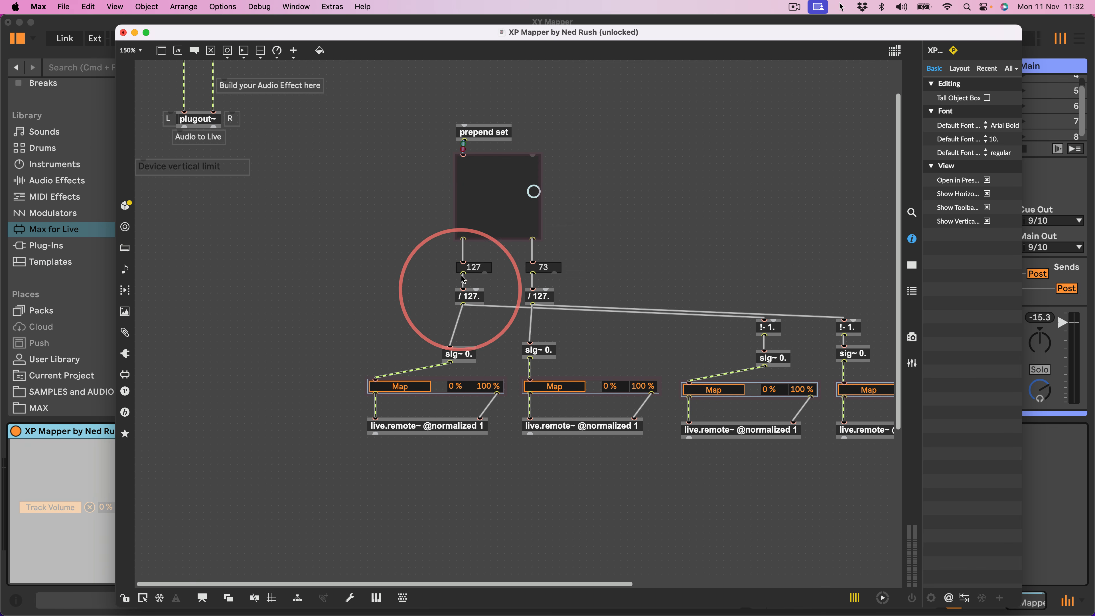
Wire the X number box's output back to prepend set's inlet with a segmented cord routed around the pad's outer side
{"action": "left_click_drag", "start_coordinate": [464, 273], "coordinate": [414, 277]}
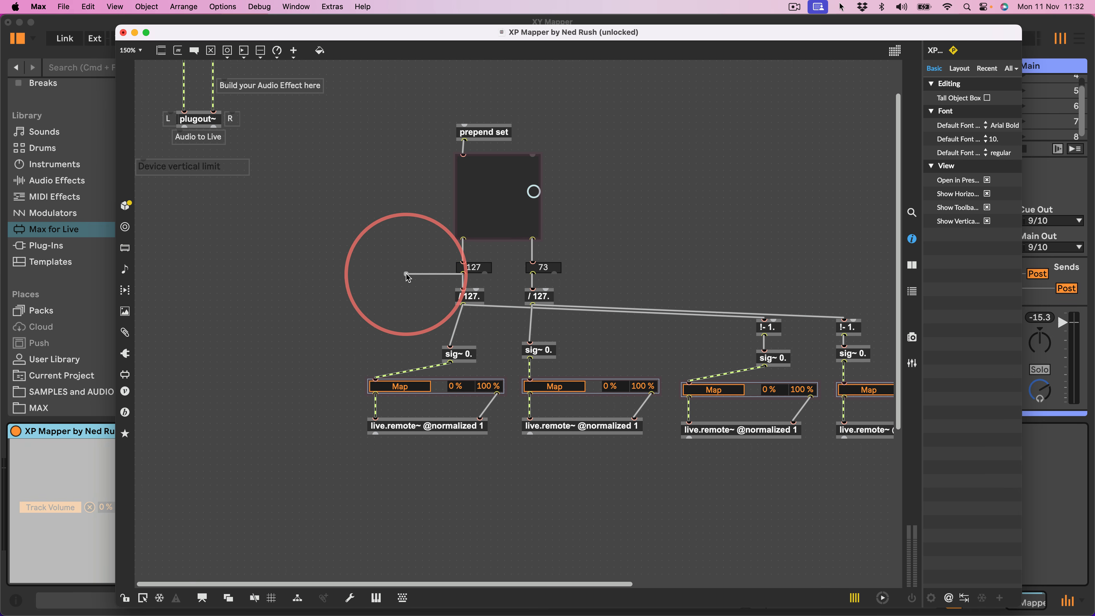
{"action": "left_click", "coordinate": [407, 274]}
{"action": "left_click", "coordinate": [411, 107]}
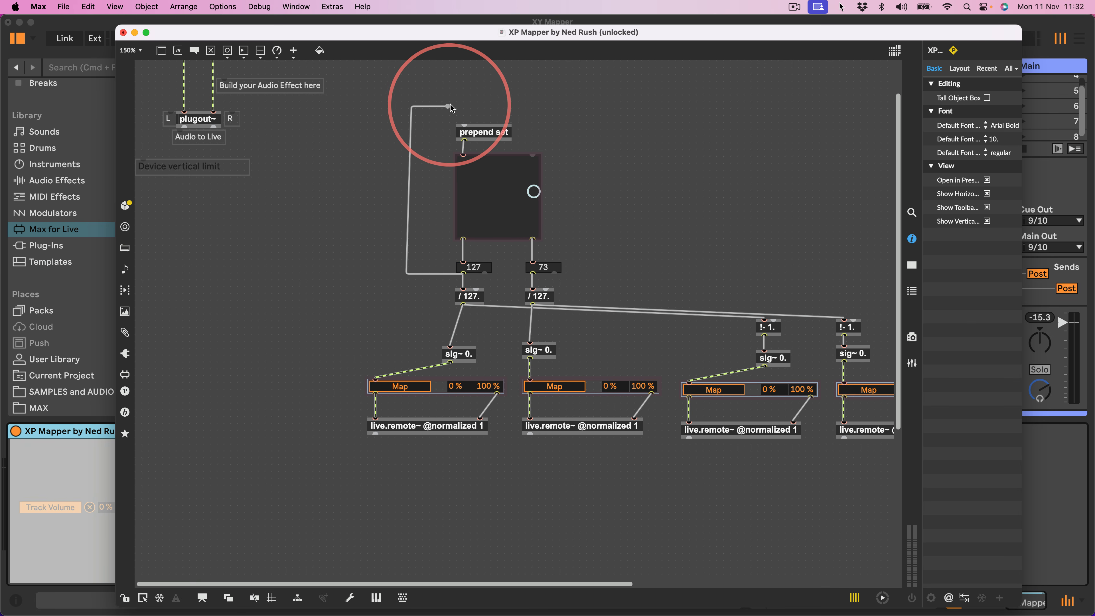
{"action": "left_click", "coordinate": [466, 107]}
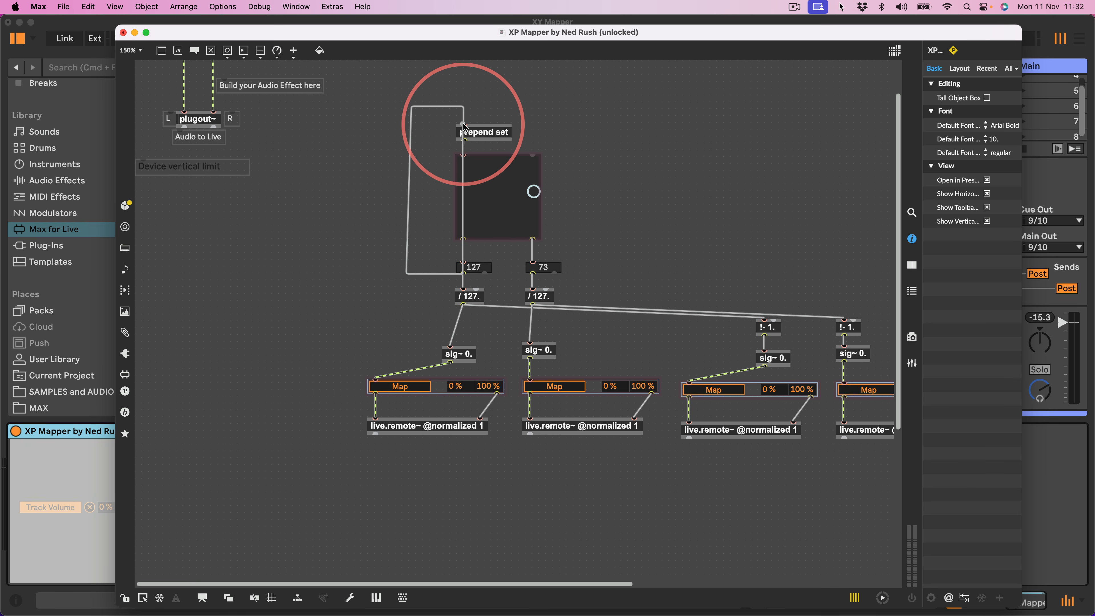
{"action": "left_click", "coordinate": [465, 126]}
{"action": "left_click", "coordinate": [463, 273]}
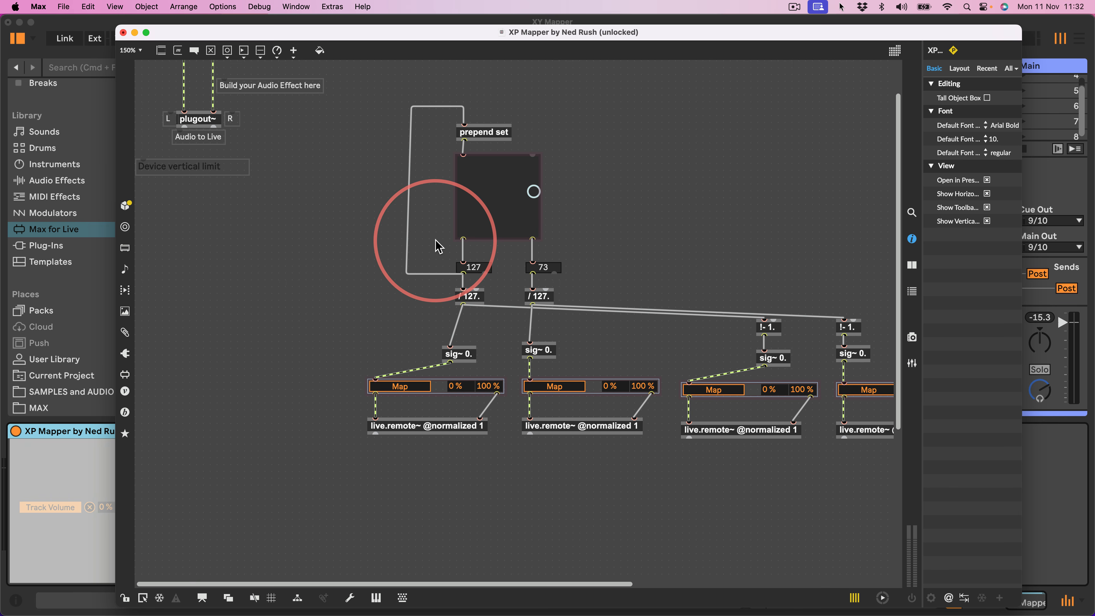
Lock the patcher and lower the X value to 21 to test that the pad's knob follows it
{"action": "key", "text": "super+e"}
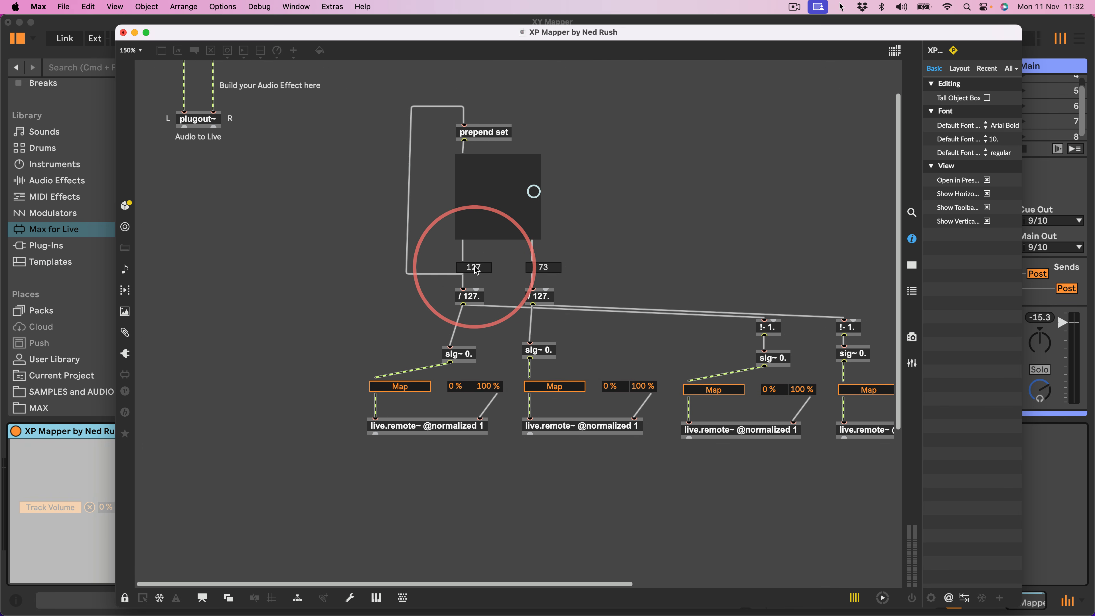
{"action": "left_click_drag", "start_coordinate": [476, 271], "coordinate": [459, 310]}
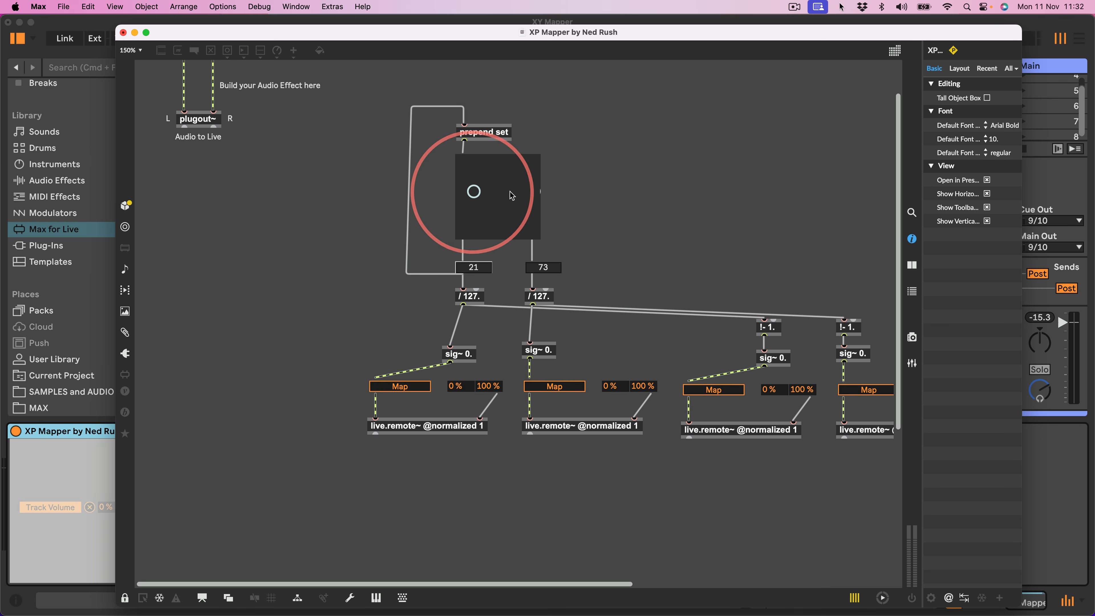
Attach a message box to the pad's left outlet and check what it receives while moving the pad and changing X
{"action": "key", "text": "super+e"}
{"action": "key", "text": "n"}
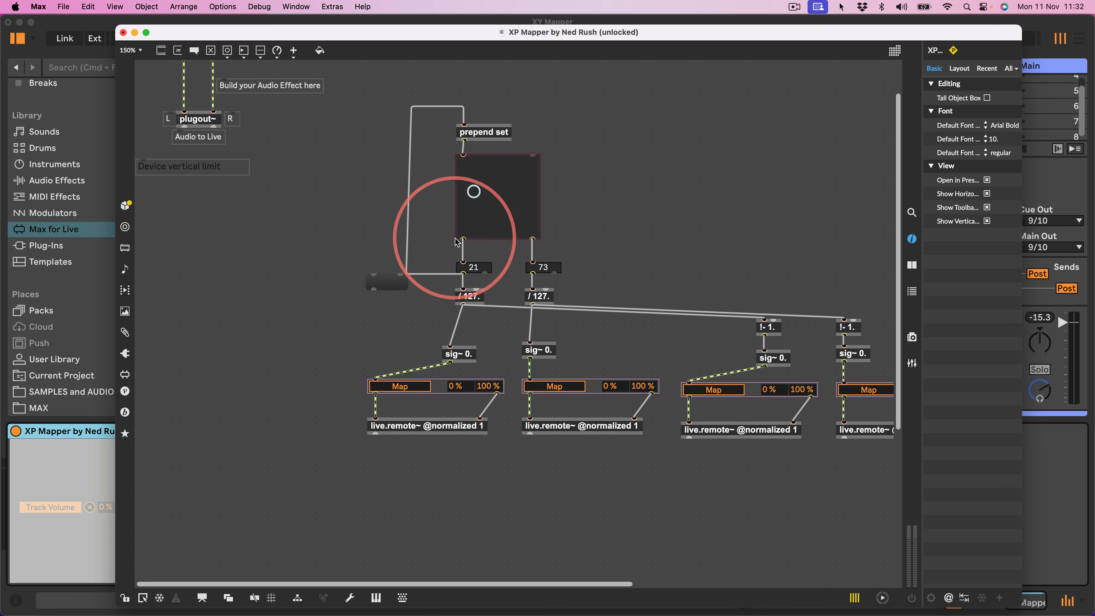
{"action": "left_click_drag", "start_coordinate": [462, 239], "coordinate": [352, 266]}
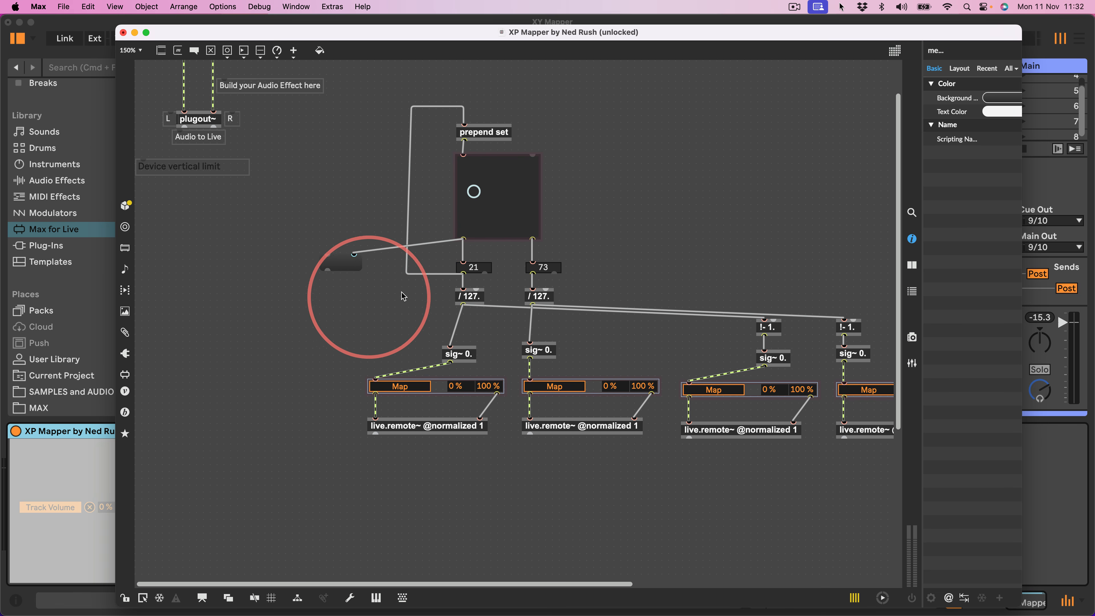
{"action": "key", "text": "super+e"}
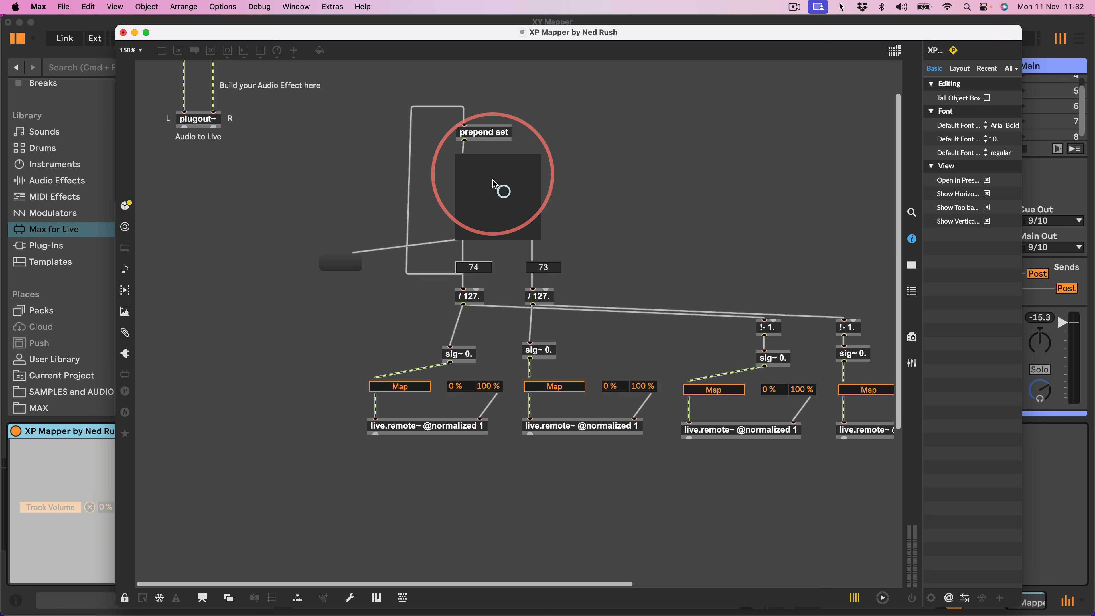
{"action": "left_click", "coordinate": [476, 186]}
{"action": "left_click_drag", "start_coordinate": [476, 186], "coordinate": [473, 267]}
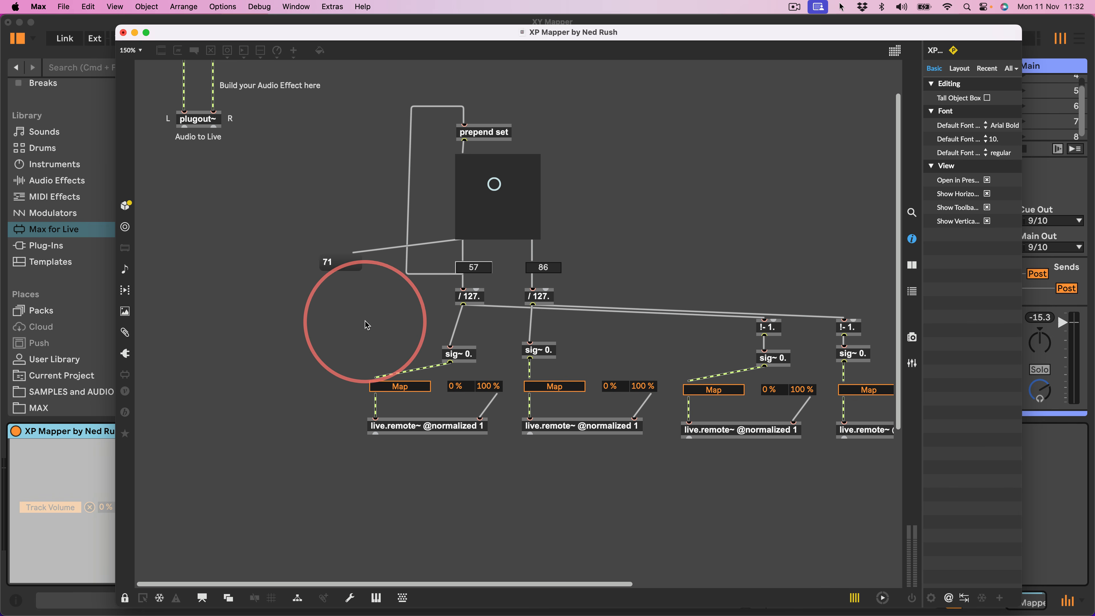
Unlock the patcher and delete the test message box connected to the pad's left outlet
{"action": "key", "text": "super+e"}
{"action": "left_click_drag", "start_coordinate": [352, 289], "coordinate": [336, 219]}
{"action": "key", "text": "Delete"}
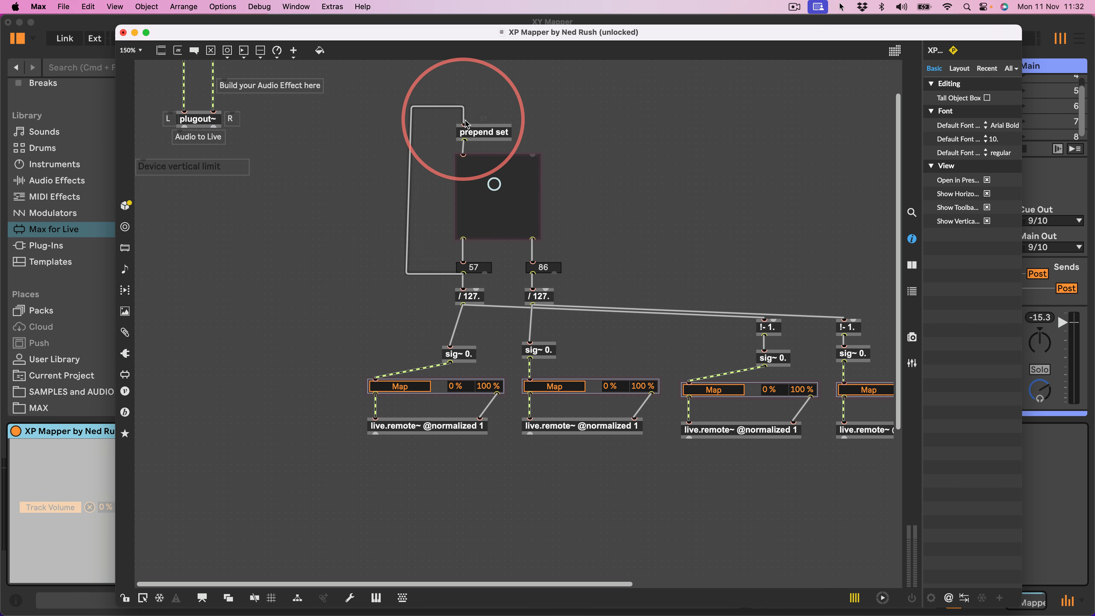
Duplicate prepend set for the pad's right inlet and wire the Y number box's output back into it with a segmented cord
{"action": "left_click_drag", "start_coordinate": [472, 127], "coordinate": [533, 153]}
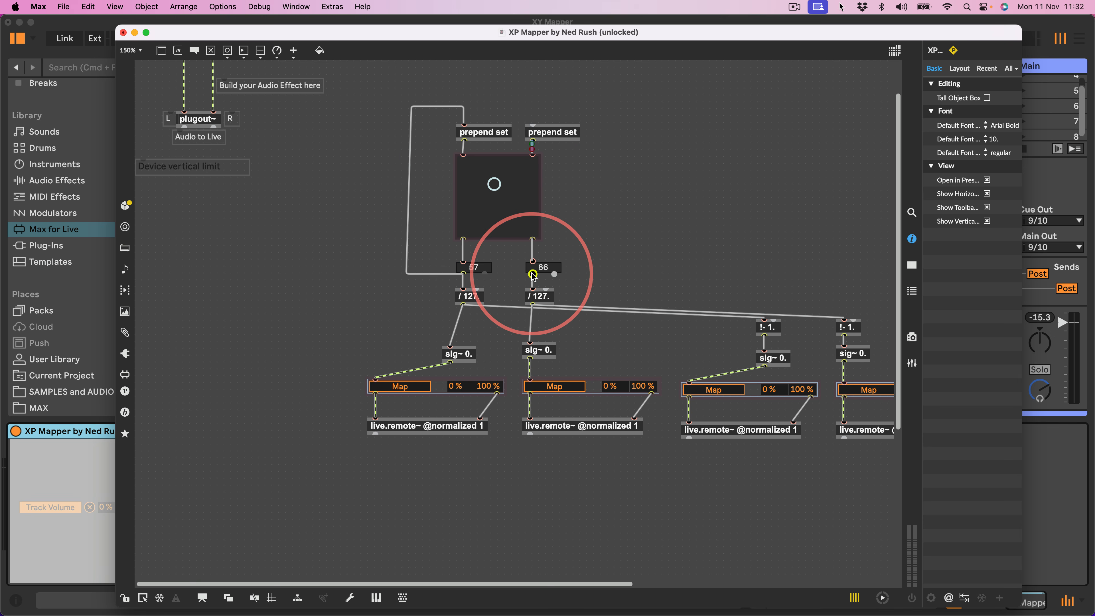
{"action": "left_click_drag", "start_coordinate": [533, 275], "coordinate": [605, 252]}
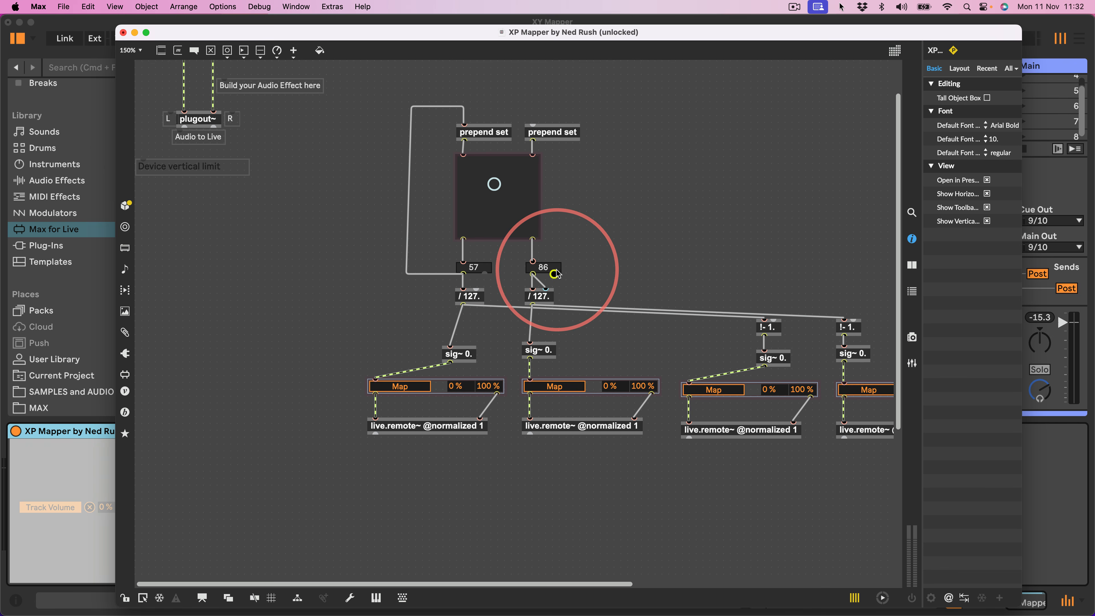
{"action": "left_click_drag", "start_coordinate": [537, 281], "coordinate": [614, 277]}
{"action": "left_click", "coordinate": [614, 274]}
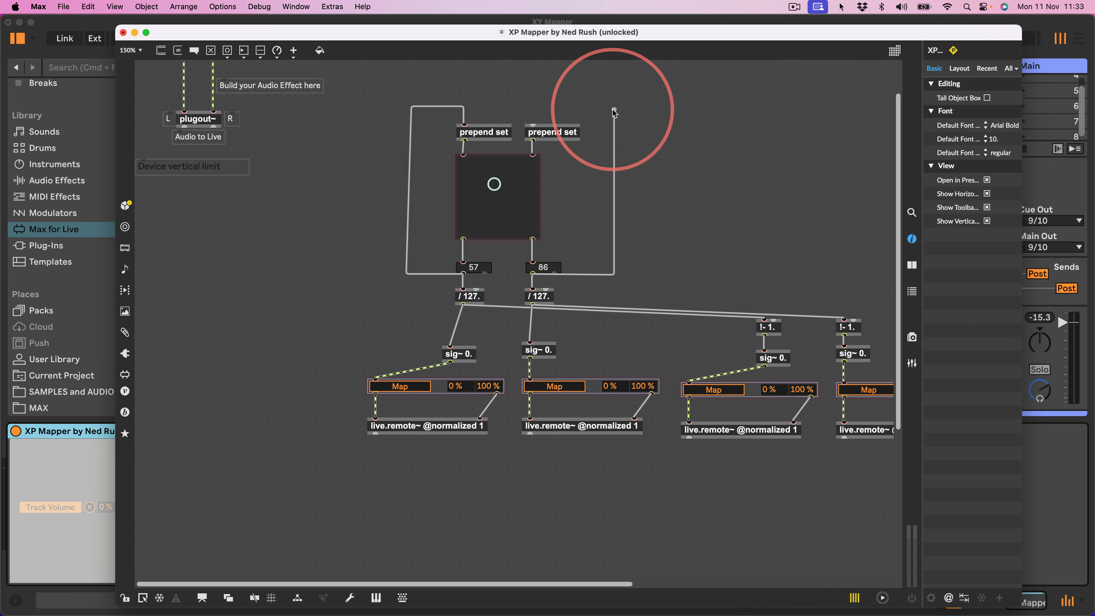
{"action": "left_click", "coordinate": [614, 109]}
{"action": "left_click", "coordinate": [533, 125]}
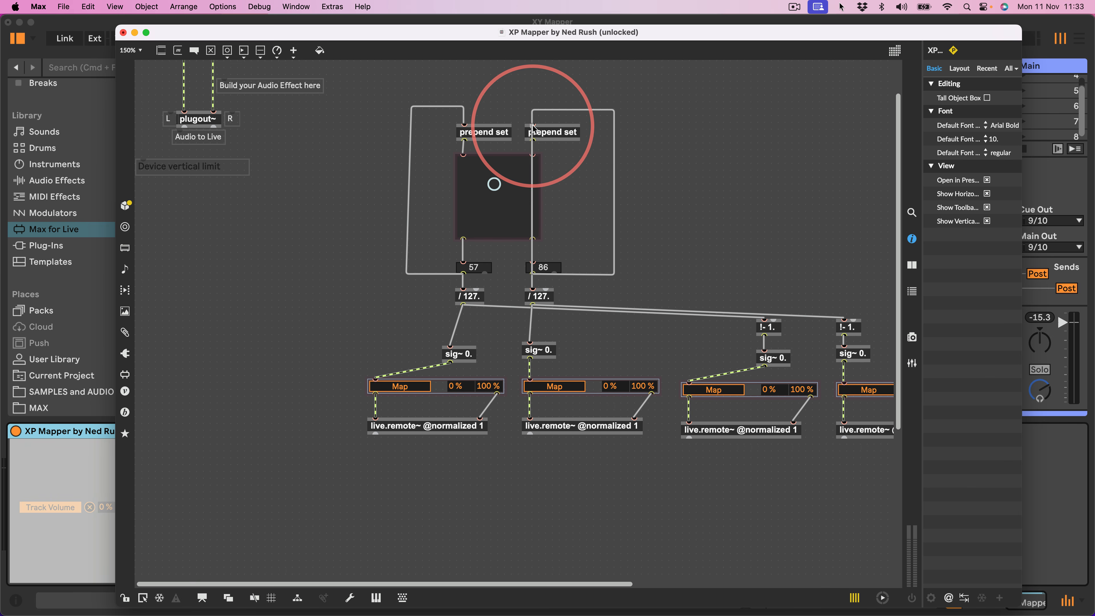
{"action": "left_click", "coordinate": [533, 273]}
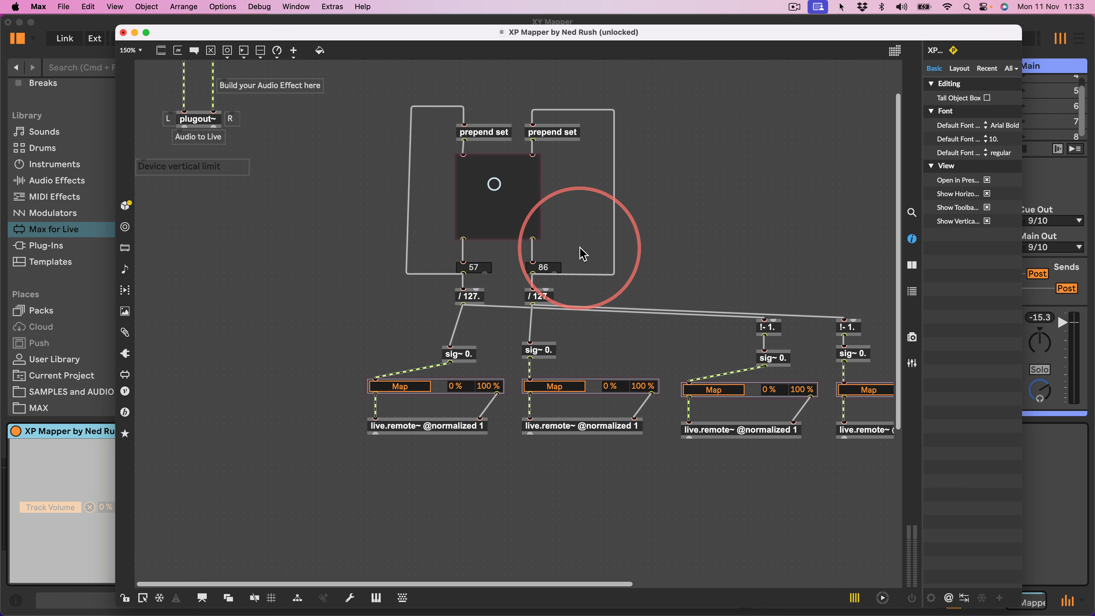
Tidy the two segmented feedback cords by moving their segments closer to the XY pad
{"action": "left_click_drag", "start_coordinate": [614, 205], "coordinate": [589, 203]}
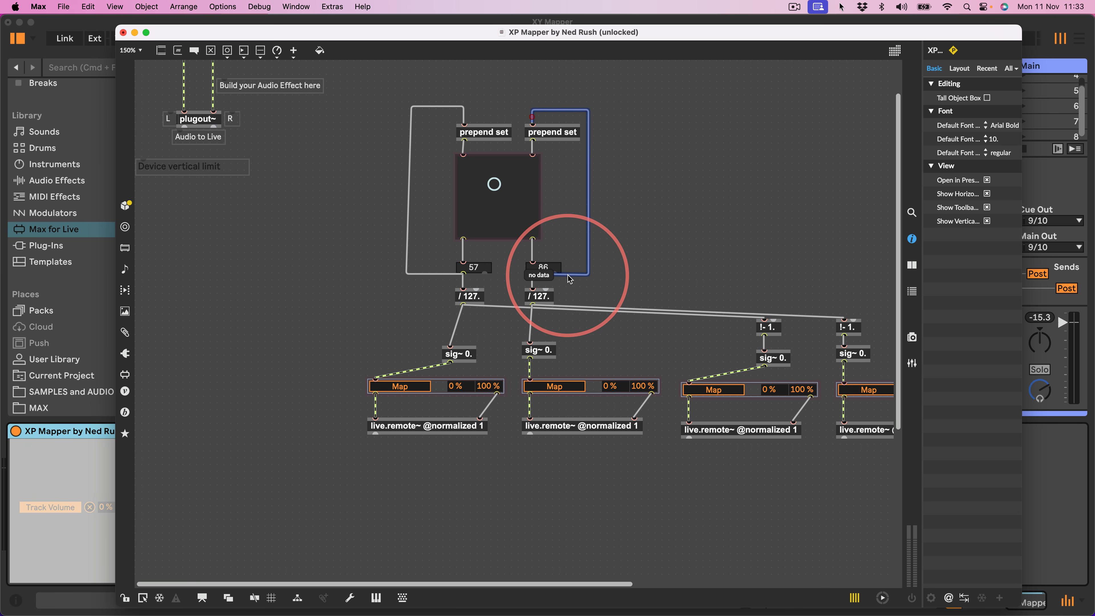
{"action": "left_click_drag", "start_coordinate": [408, 215], "coordinate": [416, 209]}
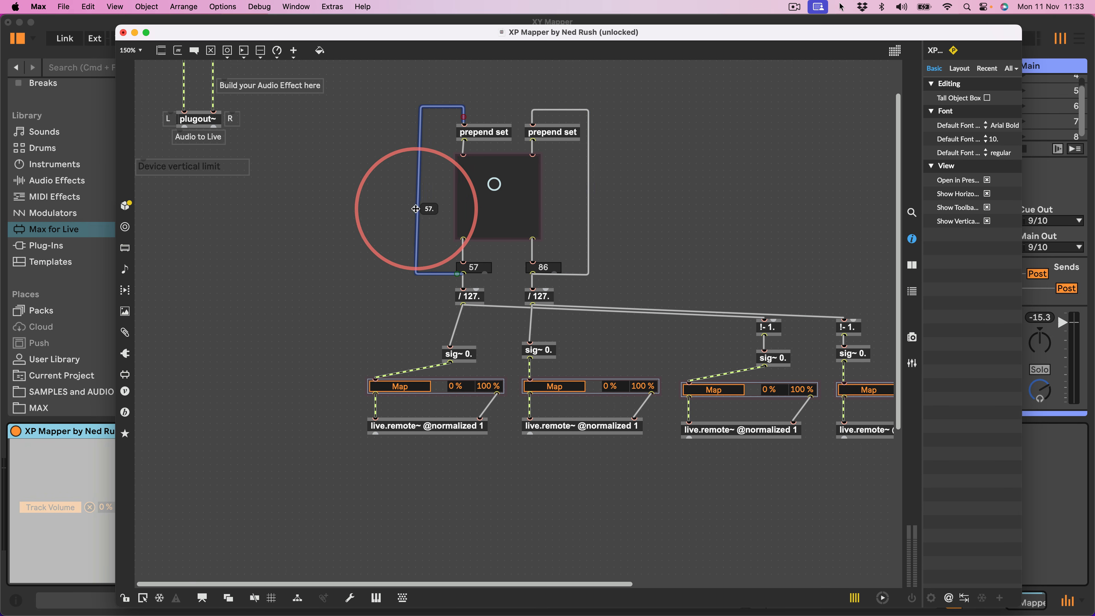
{"action": "left_click_drag", "start_coordinate": [432, 295], "coordinate": [382, 74]}
{"action": "left_click_drag", "start_coordinate": [435, 321], "coordinate": [412, 236]}
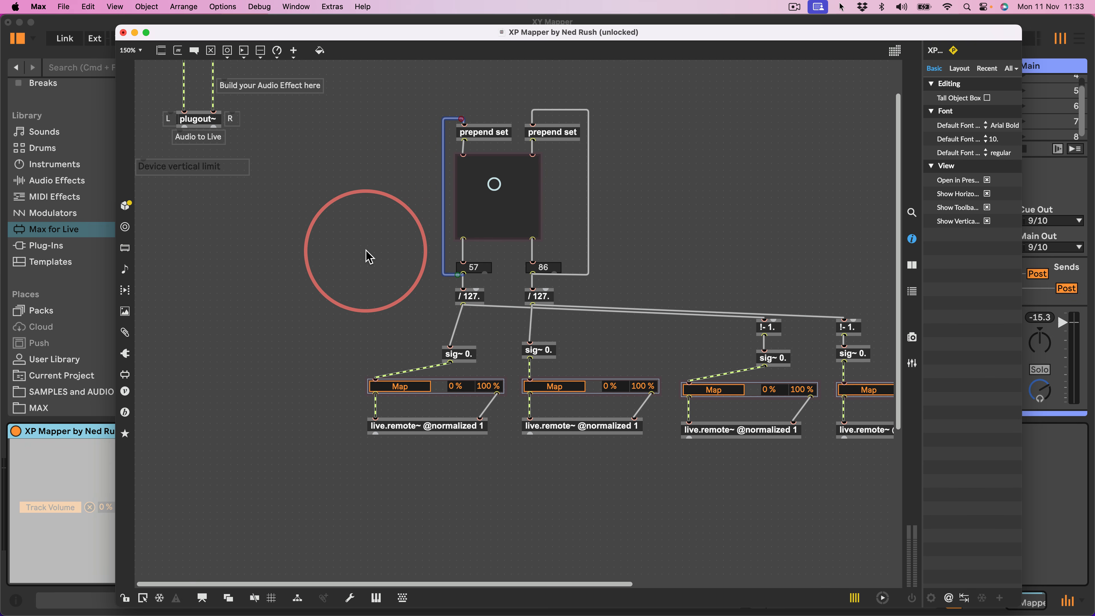
{"action": "left_click_drag", "start_coordinate": [603, 232], "coordinate": [571, 193]}
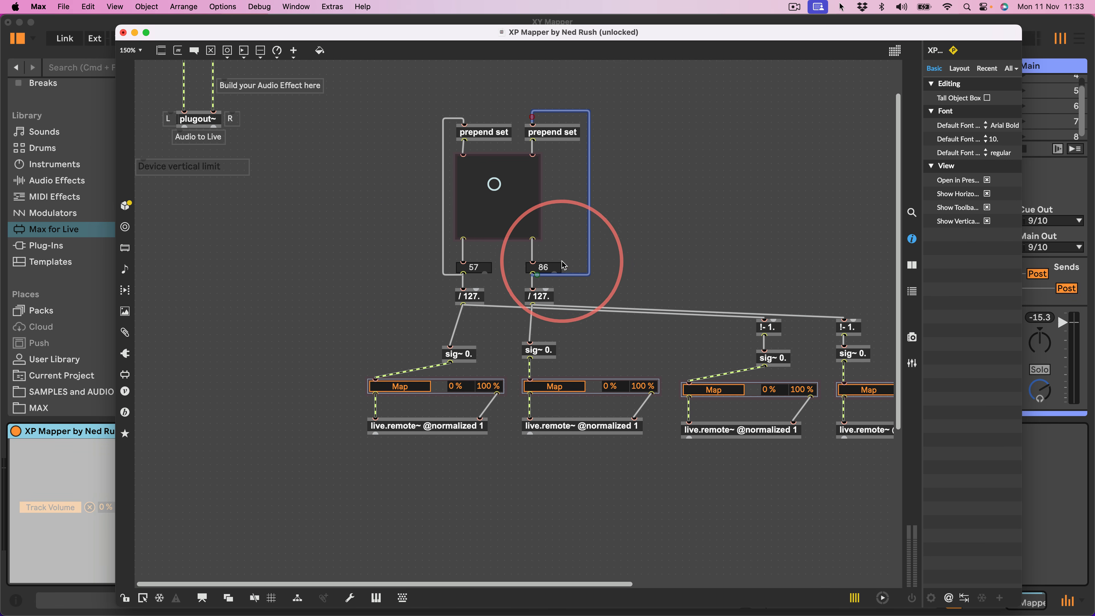
Add the X and Y number boxes to the presentation and switch the patcher to presentation mode
{"action": "left_click_drag", "start_coordinate": [574, 264], "coordinate": [467, 271]}
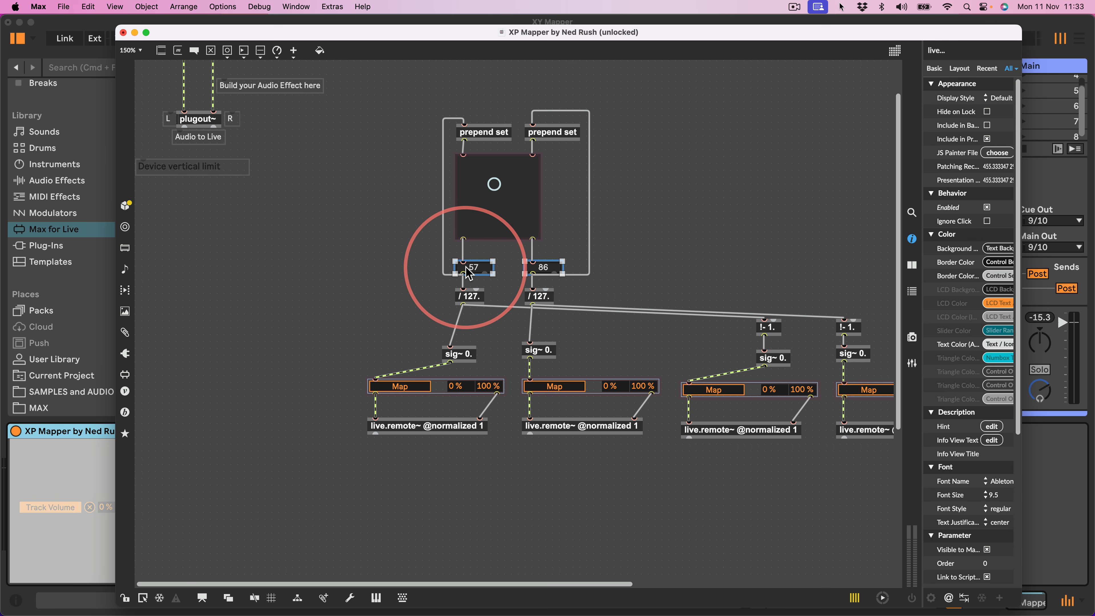
{"action": "left_click", "coordinate": [202, 598]}
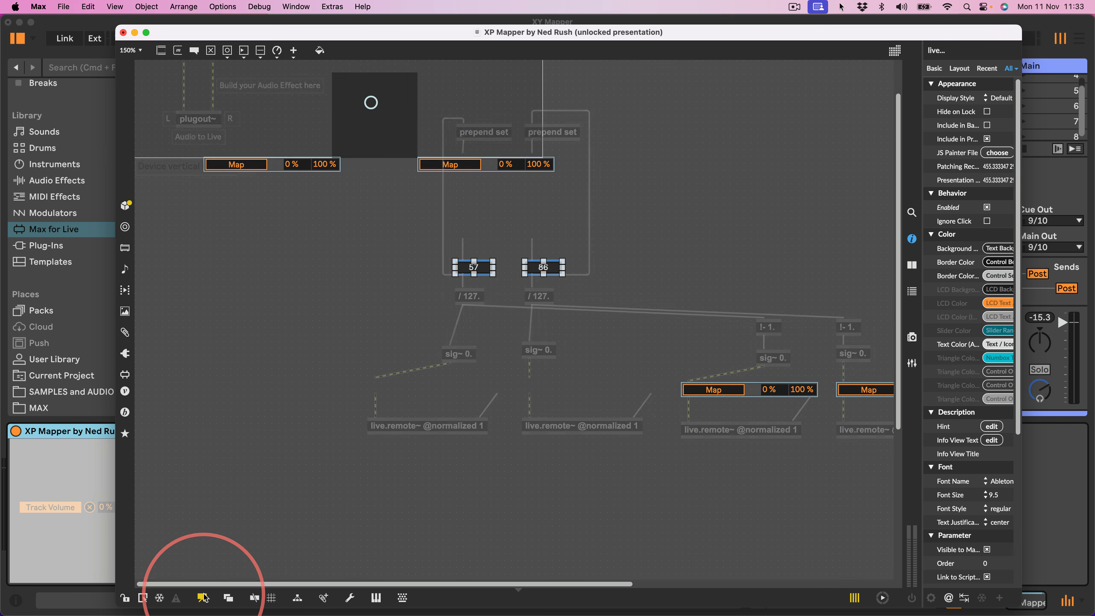
{"action": "scroll", "coordinate": [325, 192], "scroll_direction": "up", "scroll_amount": 3}
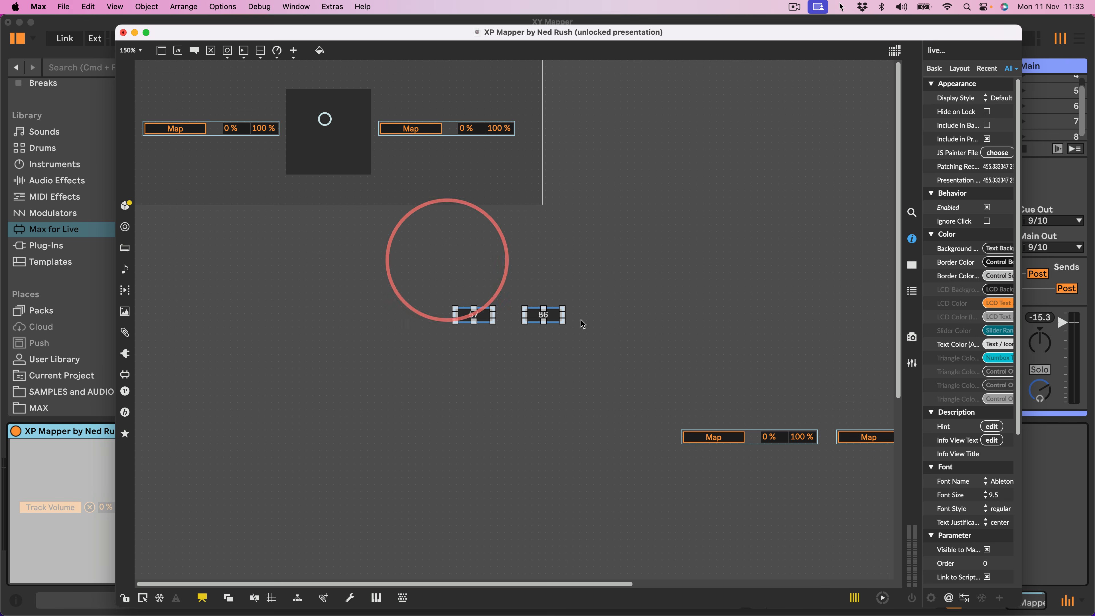
Gather all four Map modules in two rows just below the device's vertical limit line, clear of the XY pad
{"action": "left_click_drag", "start_coordinate": [861, 463], "coordinate": [244, 251]}
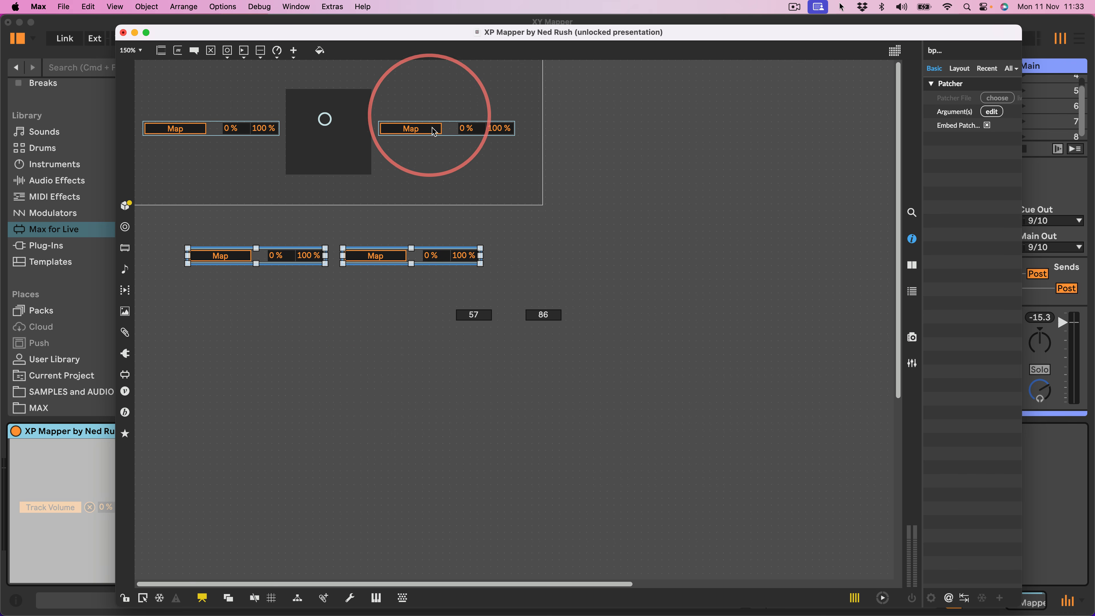
{"action": "left_click_drag", "start_coordinate": [437, 128], "coordinate": [438, 189]}
{"action": "left_click_drag", "start_coordinate": [225, 129], "coordinate": [234, 190]}
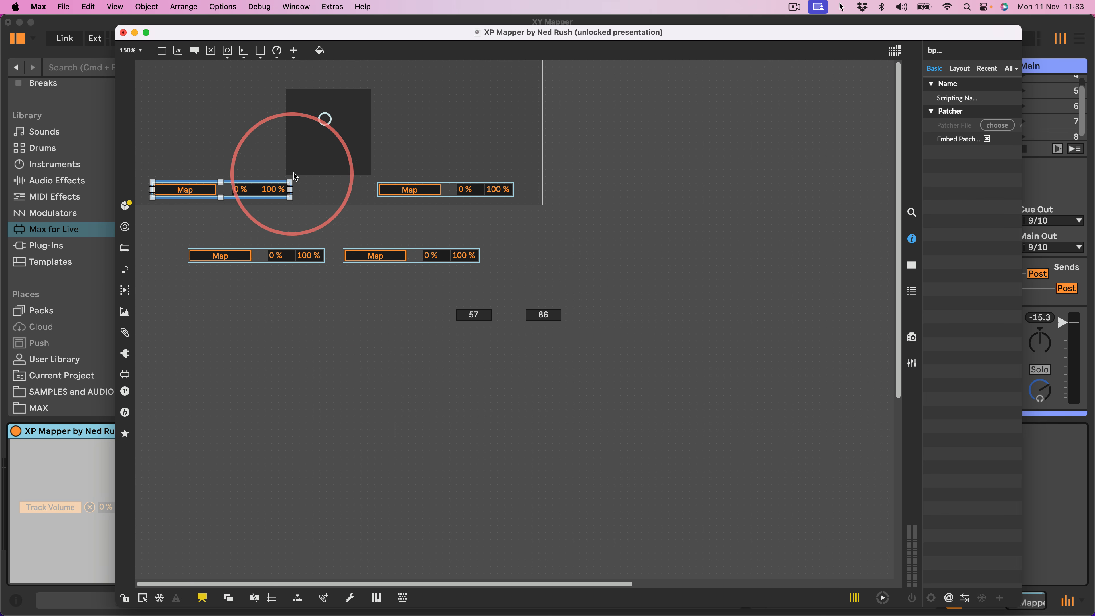
{"action": "left_click_drag", "start_coordinate": [266, 192], "coordinate": [263, 226]}
{"action": "left_click_drag", "start_coordinate": [431, 189], "coordinate": [391, 234]}
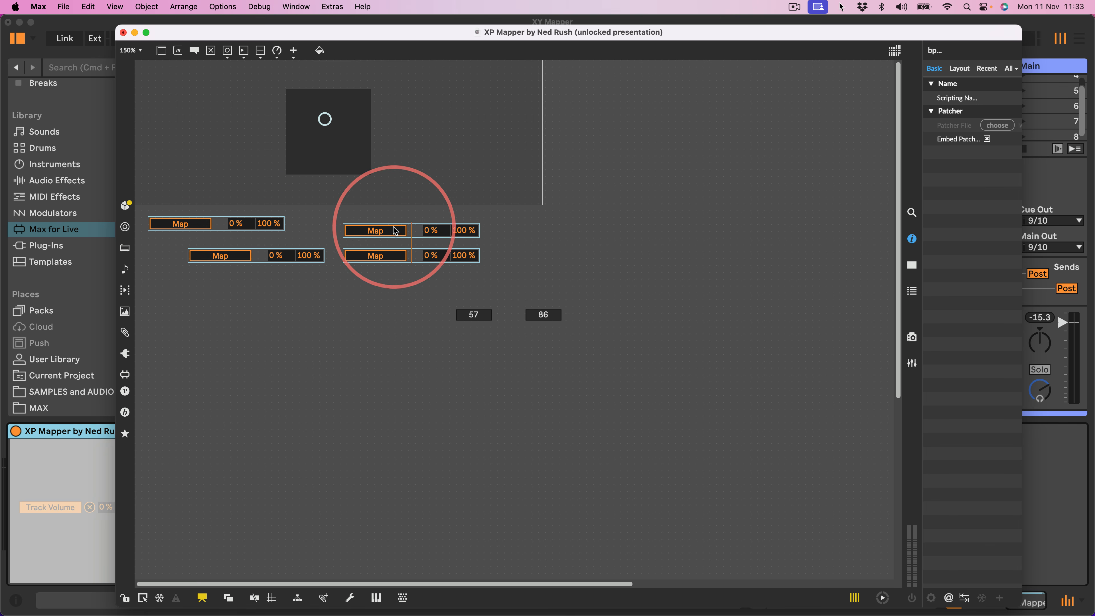
Place the X and Y number boxes side by side beneath the XY pad and shift the pad up to align with them
{"action": "left_click_drag", "start_coordinate": [465, 314], "coordinate": [276, 192]}
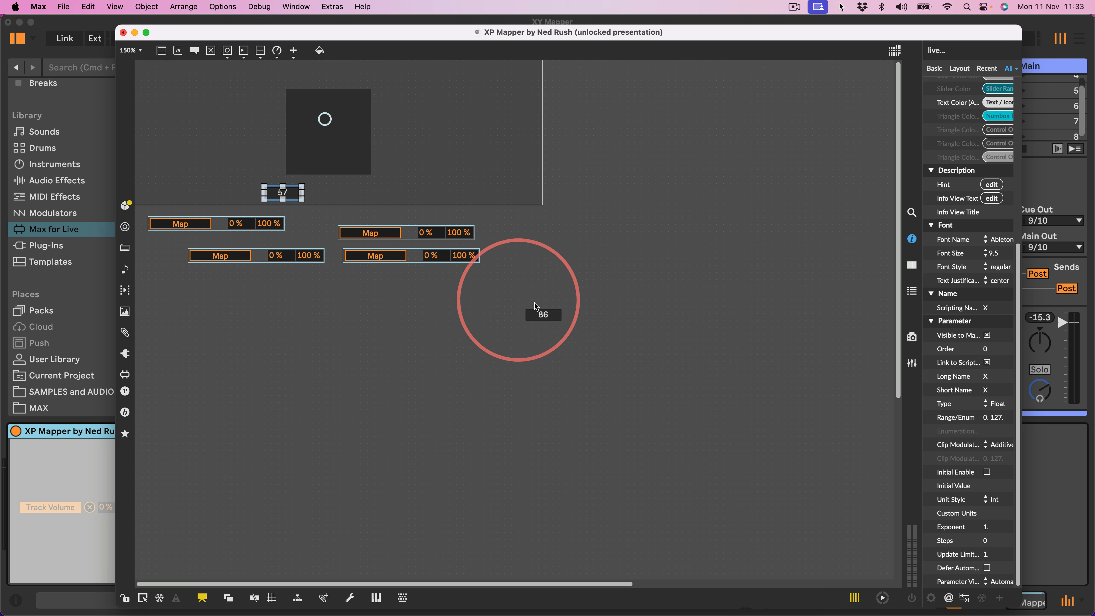
{"action": "left_click_drag", "start_coordinate": [537, 316], "coordinate": [351, 193]}
{"action": "left_click_drag", "start_coordinate": [313, 146], "coordinate": [292, 125]}
With Snap to Grid toggled, enlarge the XY pad to nearly fill the device height and align the number boxes beneath its lower corners
{"action": "left_click", "coordinate": [146, 6]}
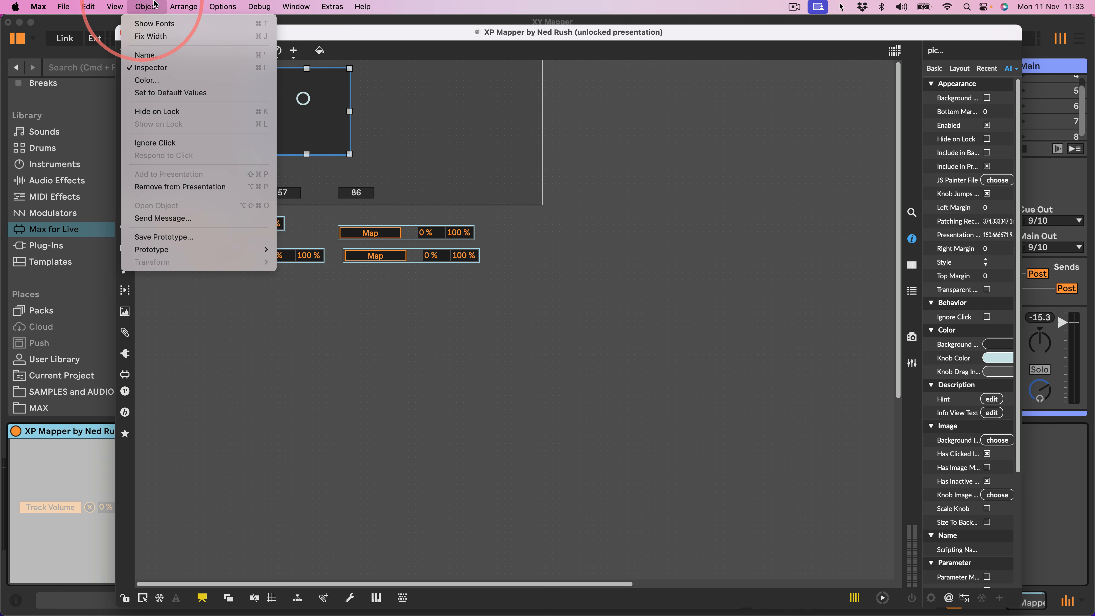
{"action": "mouse_move", "coordinate": [183, 6]}
{"action": "left_click", "coordinate": [192, 180]}
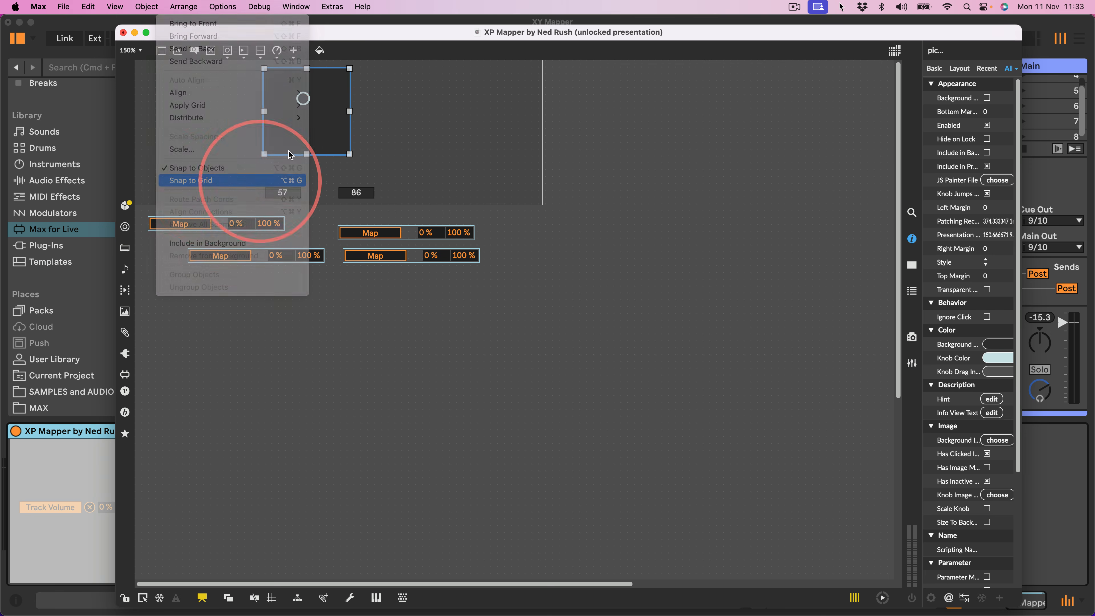
{"action": "left_click_drag", "start_coordinate": [301, 127], "coordinate": [291, 115]}
{"action": "left_click_drag", "start_coordinate": [342, 144], "coordinate": [375, 205]}
{"action": "left_click_drag", "start_coordinate": [287, 193], "coordinate": [281, 197]}
Add comment labels X and Y between the two number boxes beneath the XY pad and check them with the patcher locked
{"action": "left_click", "coordinate": [314, 221]}
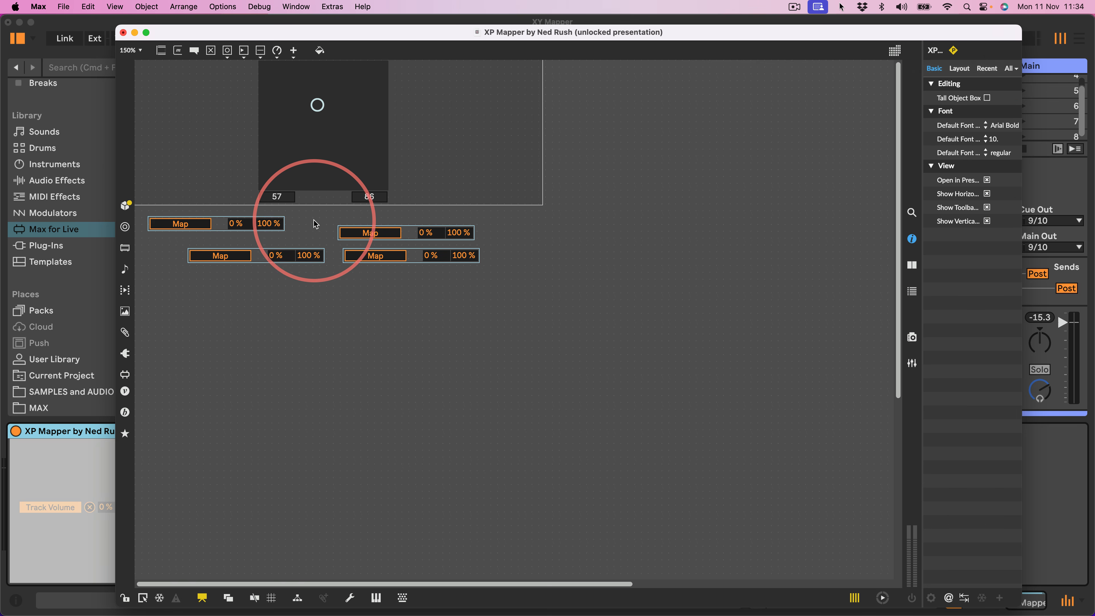
{"action": "key", "text": "c"}
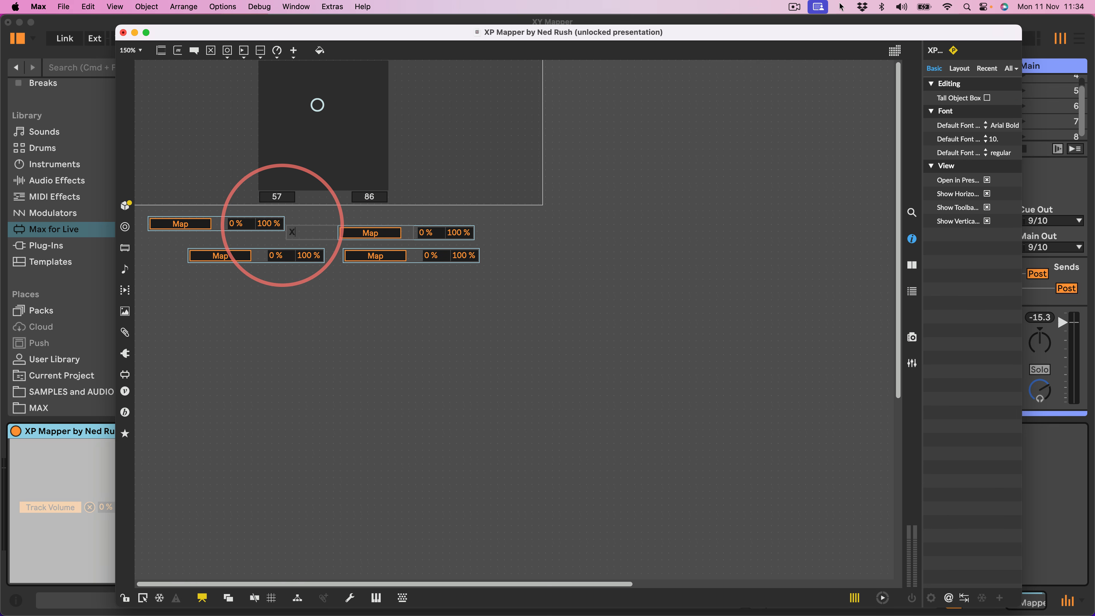
{"action": "left_click", "coordinate": [292, 233]}
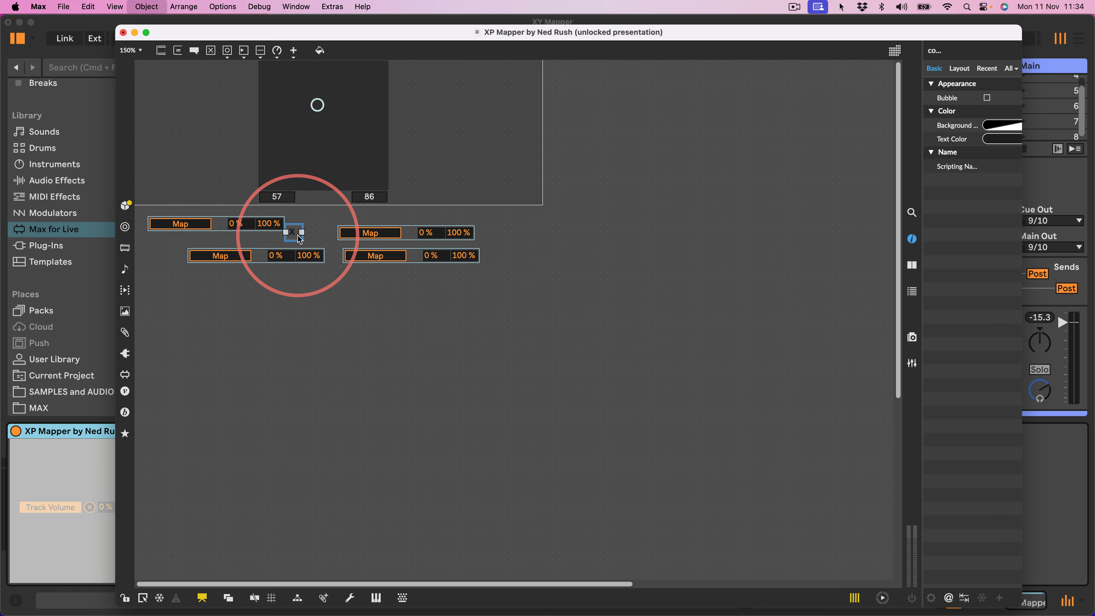
{"action": "left_click_drag", "start_coordinate": [300, 240], "coordinate": [338, 195]}
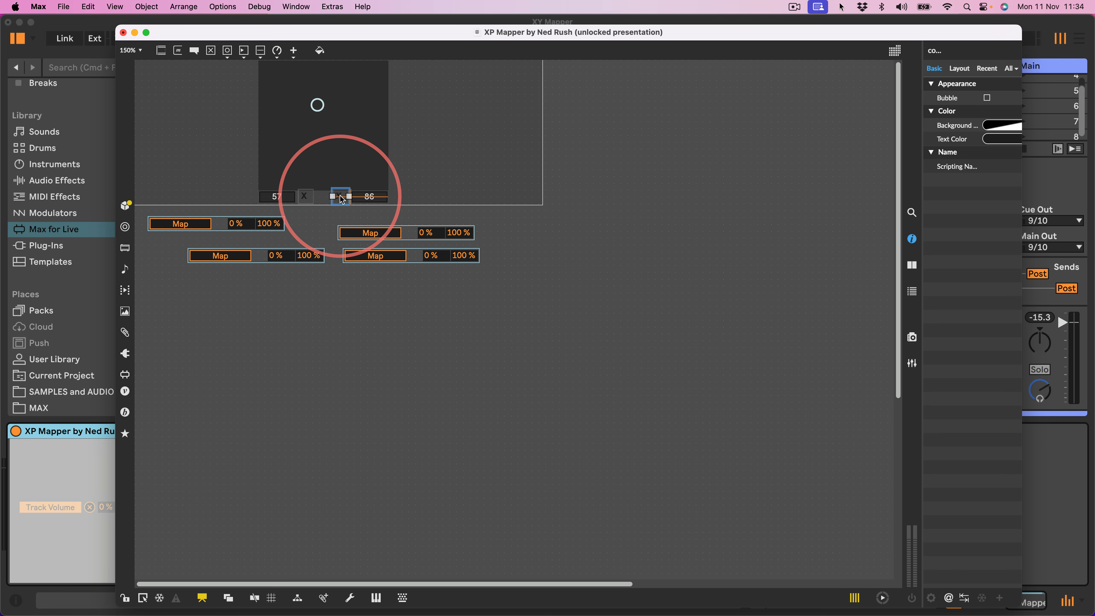
{"action": "double_click", "coordinate": [340, 196]}
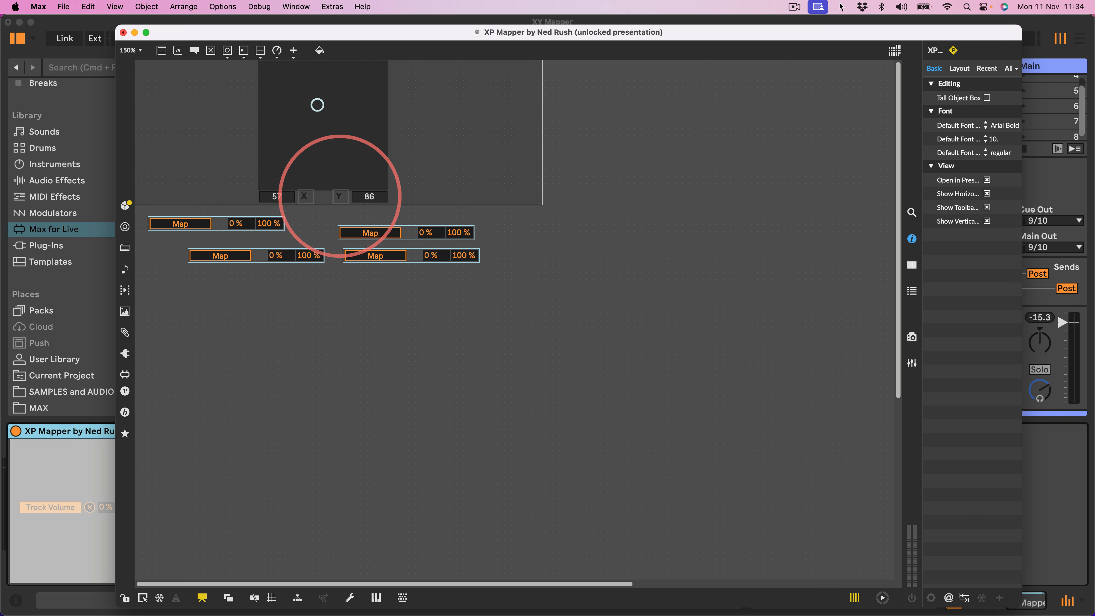
{"action": "type", "text": "Y"}
{"action": "key", "text": "super+e"}
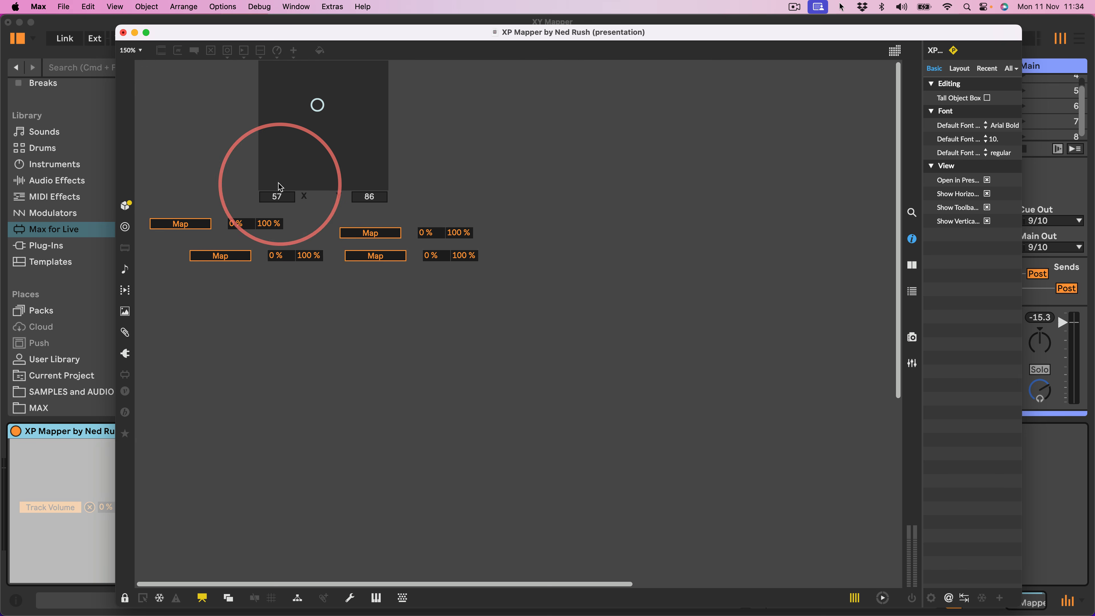
{"action": "key", "text": "super+e"}
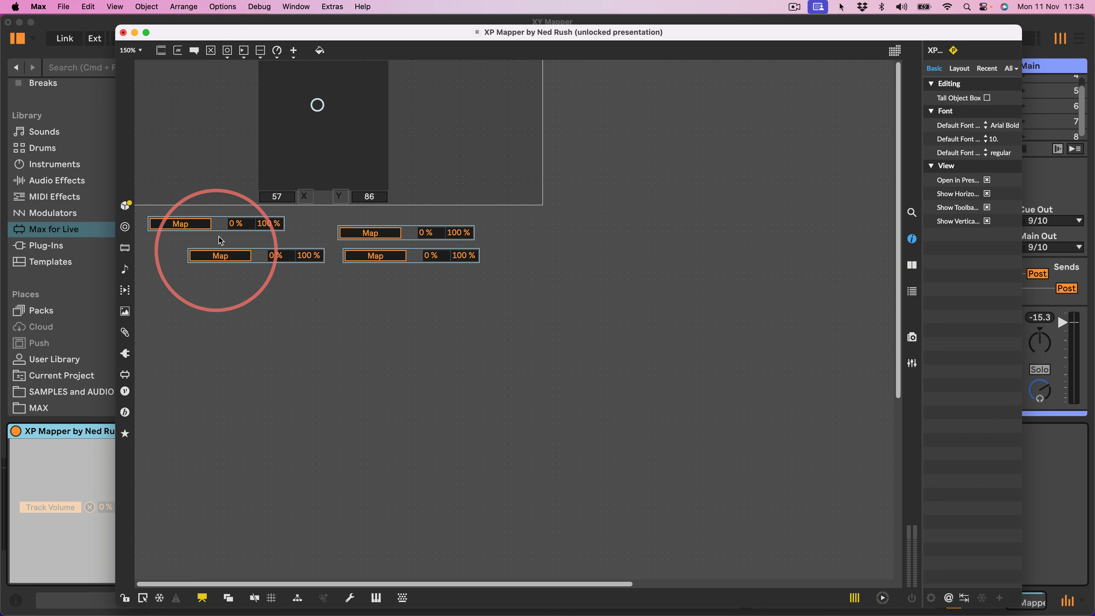
Place the first Map module at the pad's upper right corner and shift it with the pad, number boxes and labels to the device's left edge
{"action": "left_click_drag", "start_coordinate": [219, 224], "coordinate": [459, 63]}
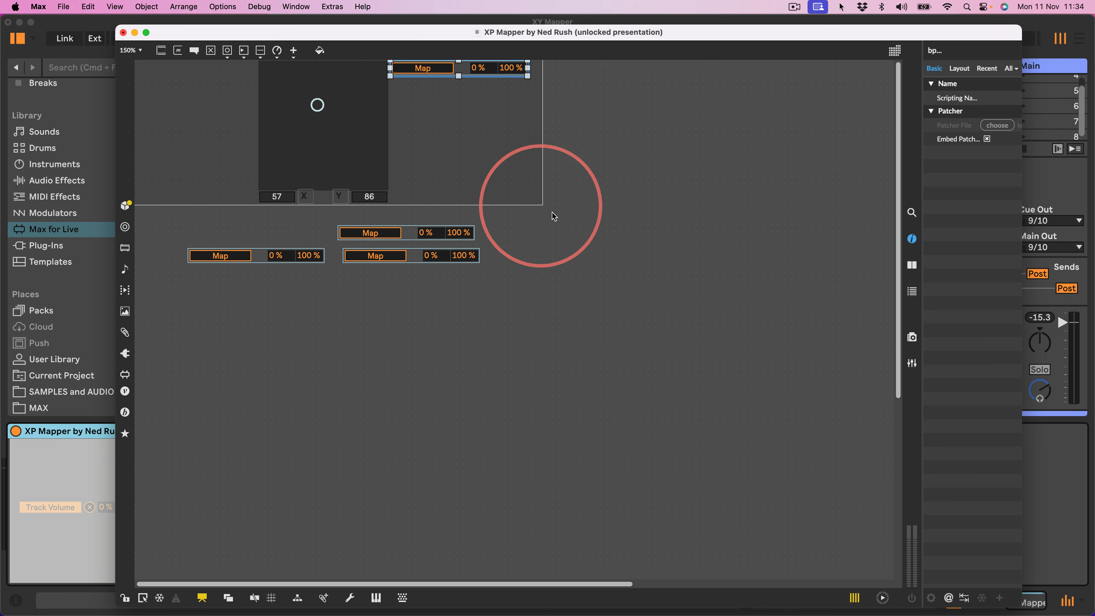
{"action": "left_click_drag", "start_coordinate": [654, 217], "coordinate": [219, 50]}
{"action": "left_click_drag", "start_coordinate": [281, 122], "coordinate": [163, 127]}
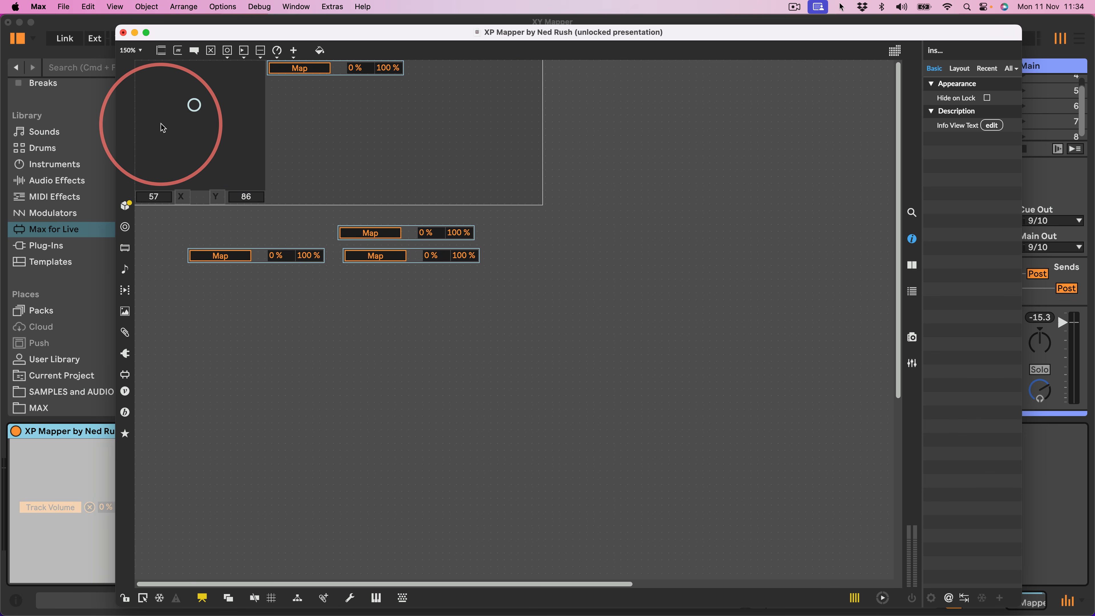
{"action": "left_click", "coordinate": [336, 156]}
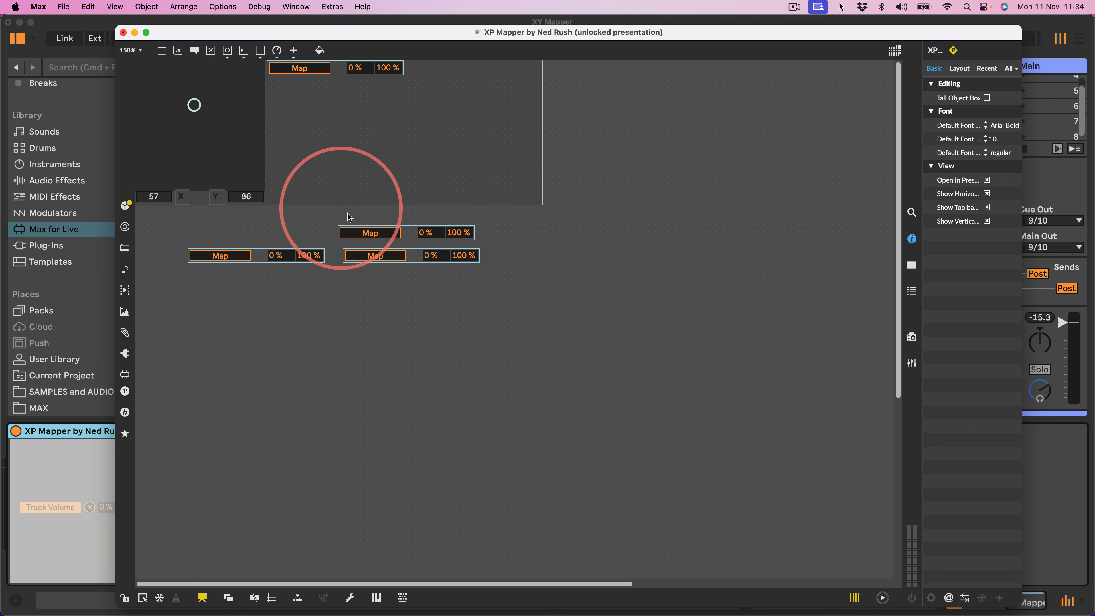
Align the remaining Map modules beside the pad, one under the first and two stacked near the pad's lower edge
{"action": "left_click_drag", "start_coordinate": [383, 232], "coordinate": [311, 87]}
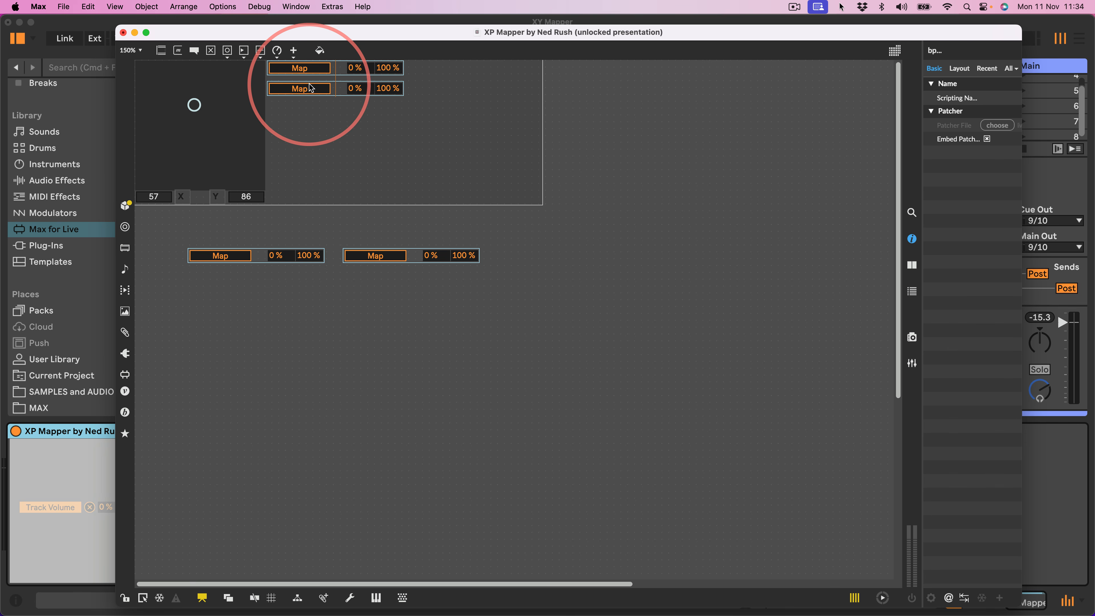
{"action": "left_click_drag", "start_coordinate": [244, 252], "coordinate": [322, 161]}
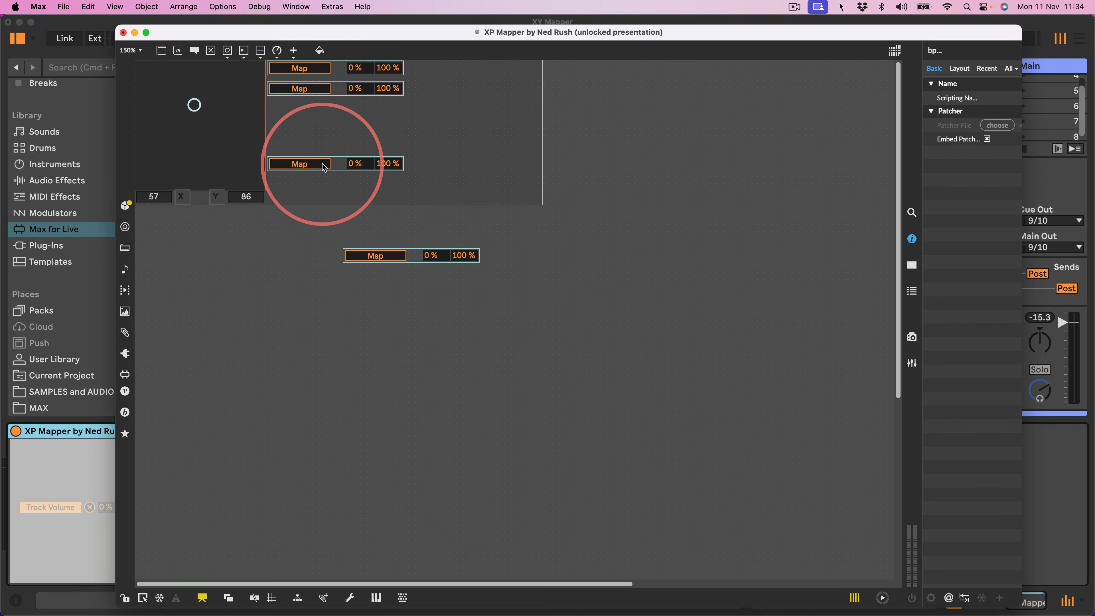
{"action": "left_click_drag", "start_coordinate": [353, 259], "coordinate": [287, 183]}
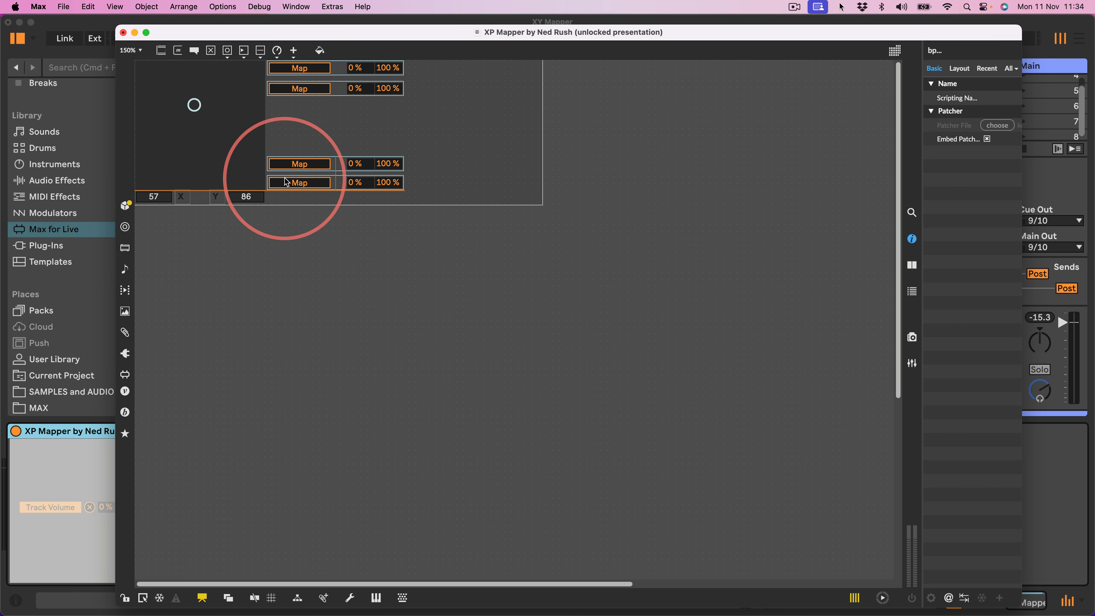
{"action": "left_click", "coordinate": [301, 106]}
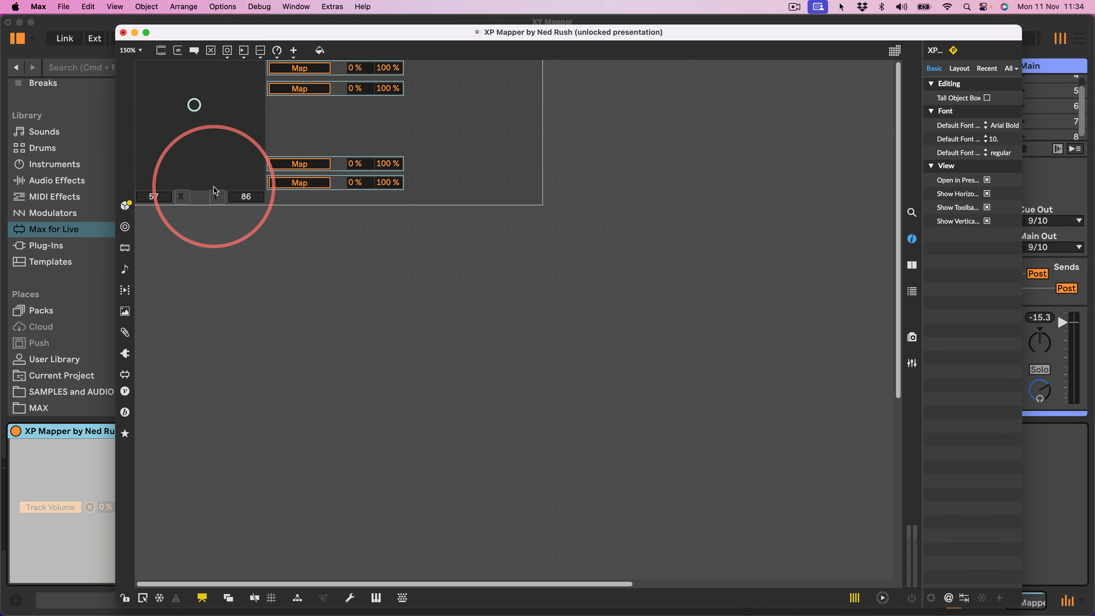
Copy the X label beneath the two upper Map modules, widen it and set its text to XY, with the inspector hidden
{"action": "left_click_drag", "start_coordinate": [187, 197], "coordinate": [281, 108]}
{"action": "double_click", "coordinate": [277, 110]}
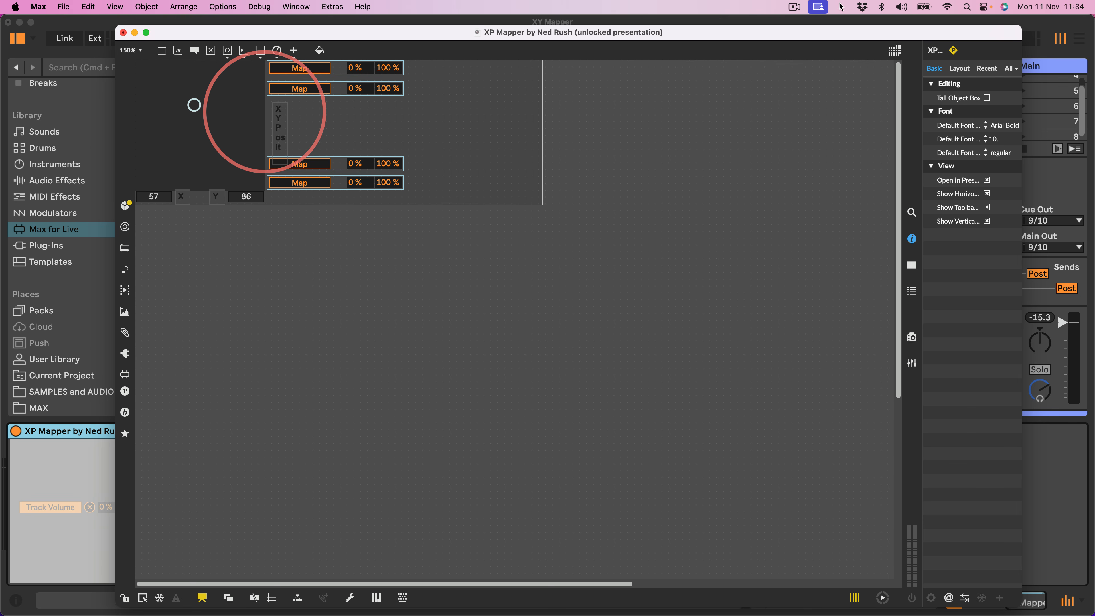
{"action": "left_click", "coordinate": [283, 131]}
{"action": "key", "text": "super+i"}
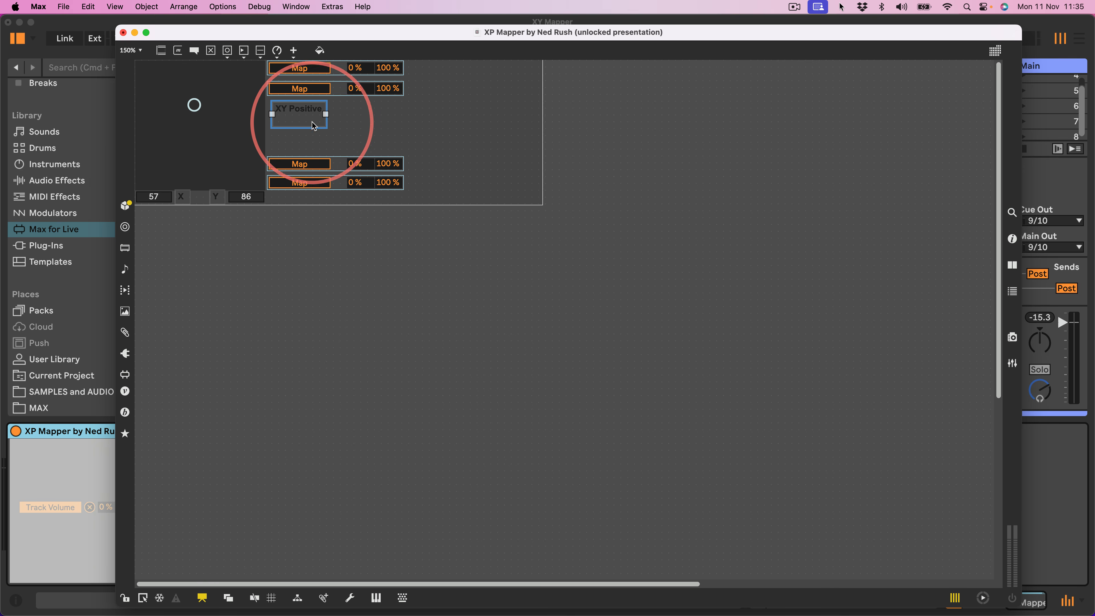
{"action": "left_click_drag", "start_coordinate": [289, 110], "coordinate": [374, 108]}
{"action": "key", "text": "BackSpace"}
{"action": "left_click", "coordinate": [267, 145]}
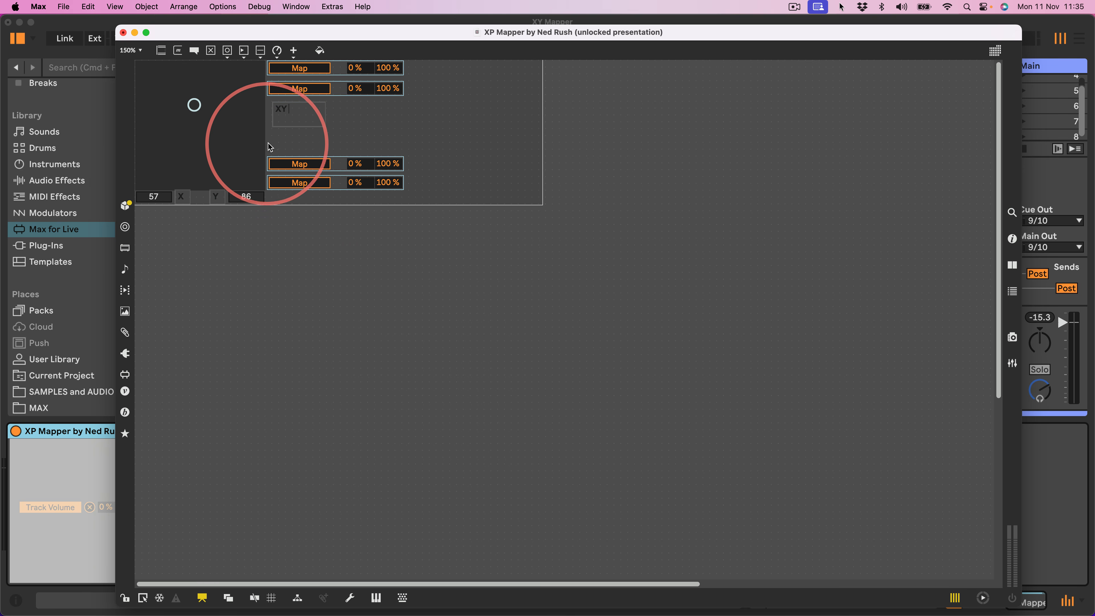
Duplicate the XY label, change the copy to XY Inverted just above the lower Map modules, and tidy the original label's box
{"action": "left_click_drag", "start_coordinate": [287, 113], "coordinate": [283, 140], "text": "alt"}
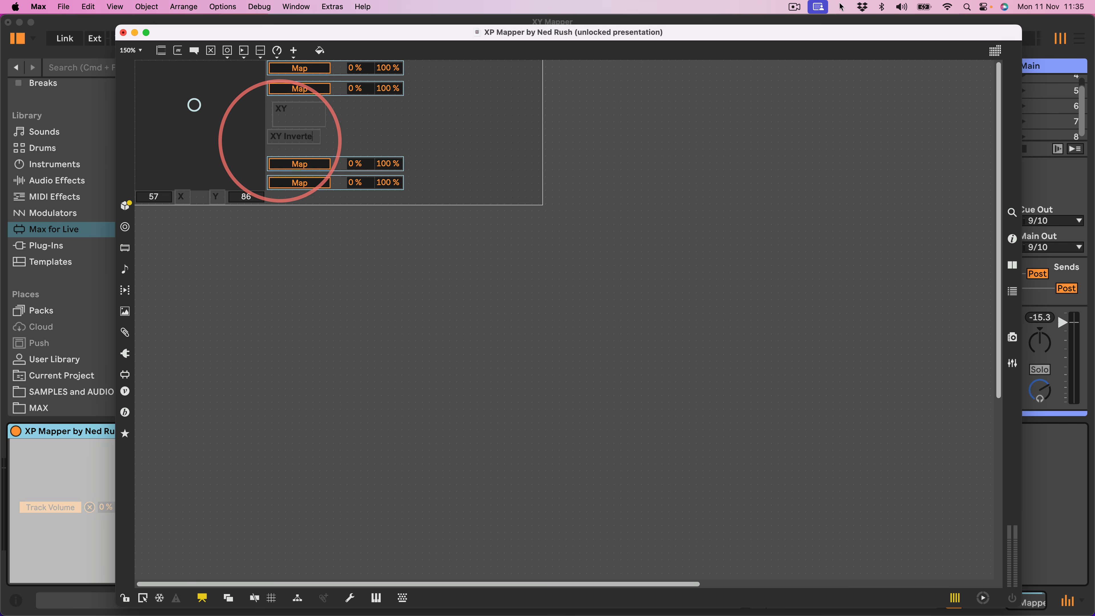
{"action": "left_click", "coordinate": [297, 266]}
{"action": "left_click_drag", "start_coordinate": [293, 134], "coordinate": [294, 145]}
{"action": "double_click", "coordinate": [291, 116]}
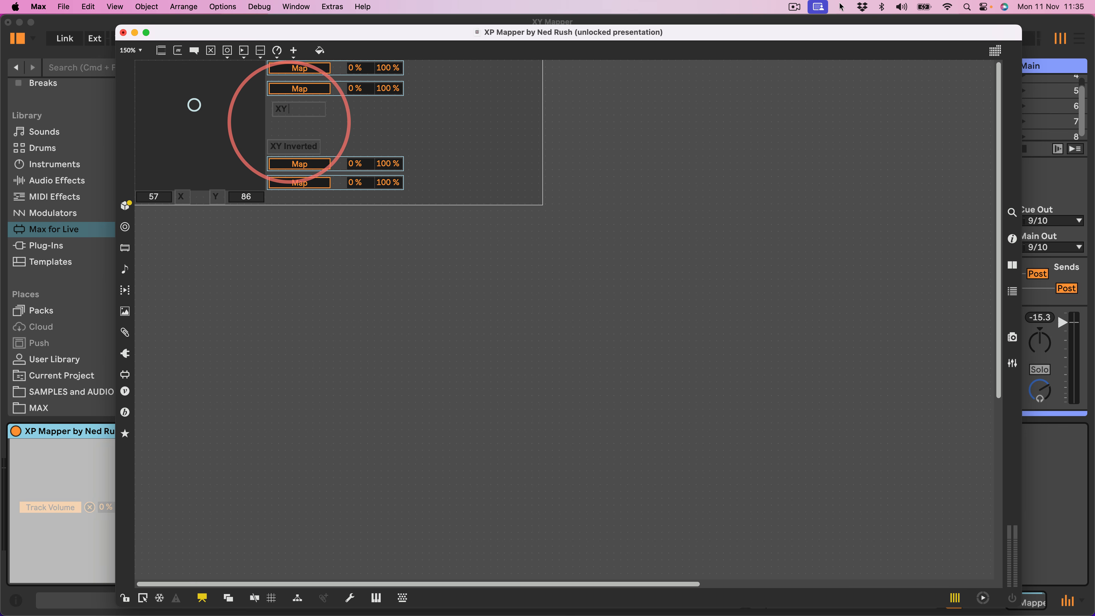
Lower the XY Inverted label and its two Map modules to the device's base and narrow the device width to just fit the modules
{"action": "left_click_drag", "start_coordinate": [339, 213], "coordinate": [299, 128]}
{"action": "left_click_drag", "start_coordinate": [293, 185], "coordinate": [293, 197]}
{"action": "left_click_drag", "start_coordinate": [542, 128], "coordinate": [419, 136]}
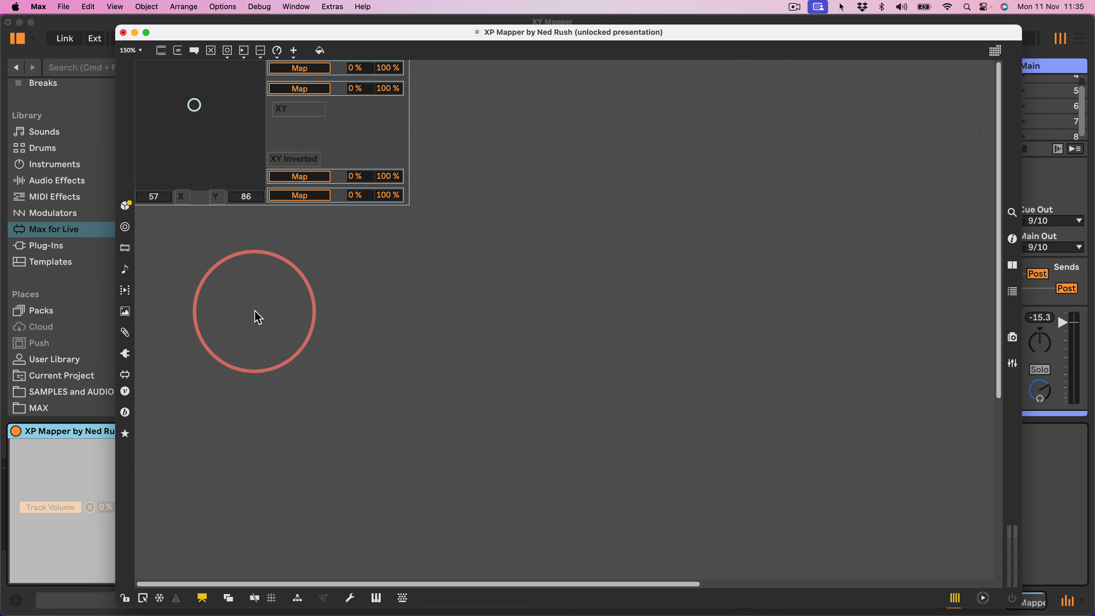
Lock the patcher and test the XY pad controls, and save and close the device's patcher
{"action": "key", "text": "super+e"}
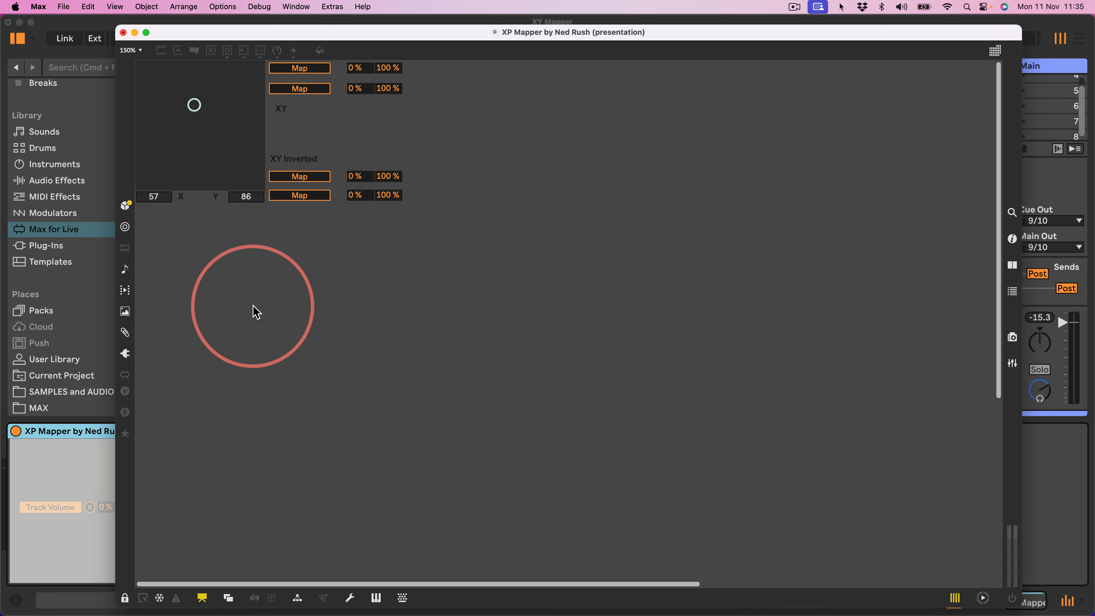
{"action": "left_click_drag", "start_coordinate": [218, 108], "coordinate": [238, 178]}
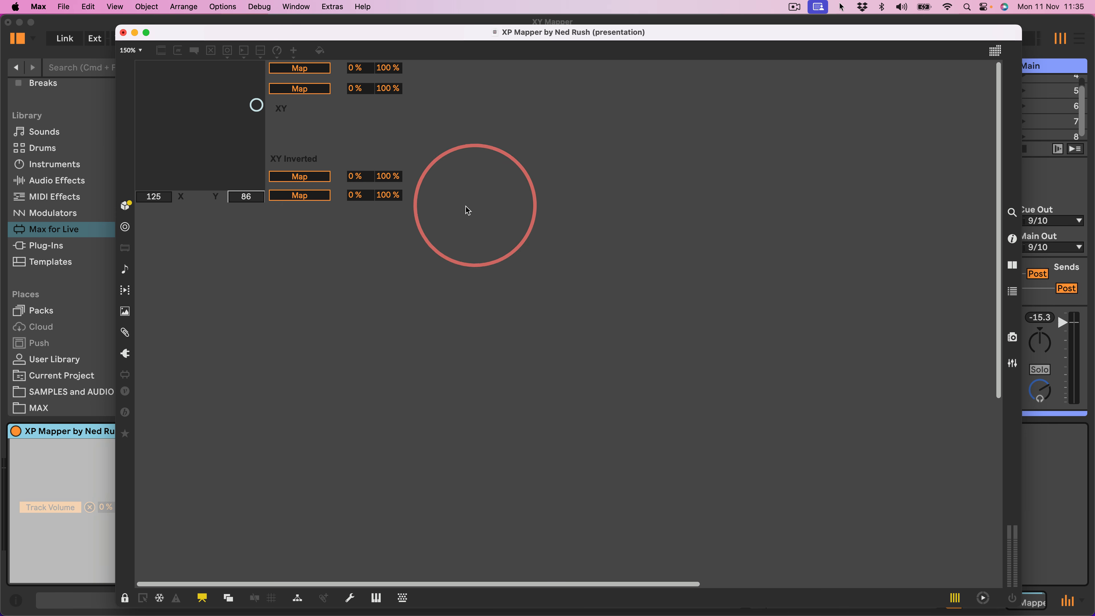
{"action": "left_click", "coordinate": [66, 8]}
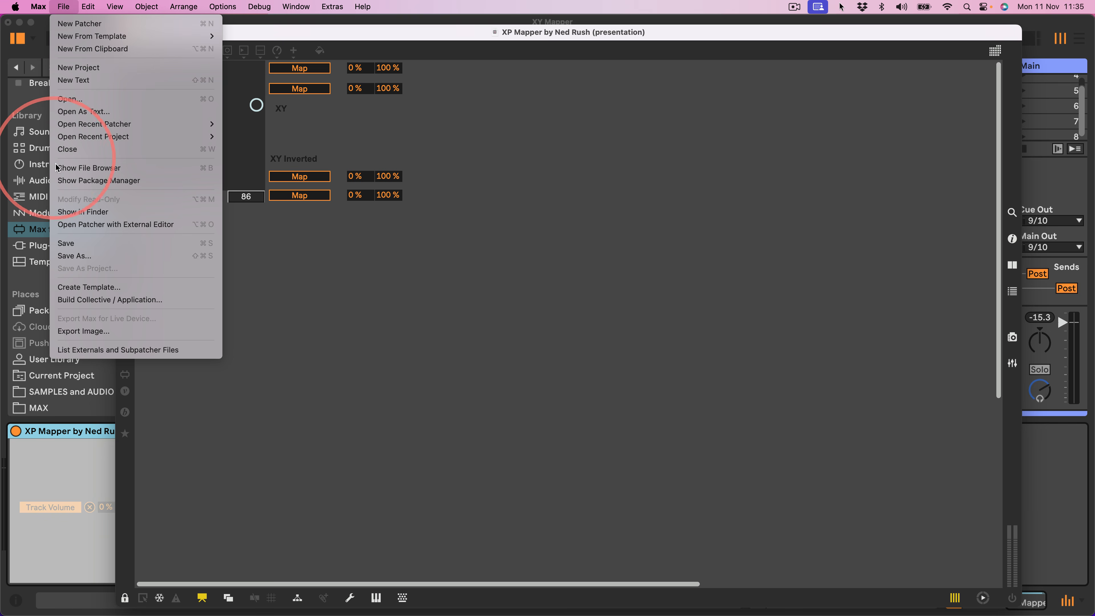
{"action": "left_click", "coordinate": [77, 243]}
{"action": "left_click", "coordinate": [125, 32]}
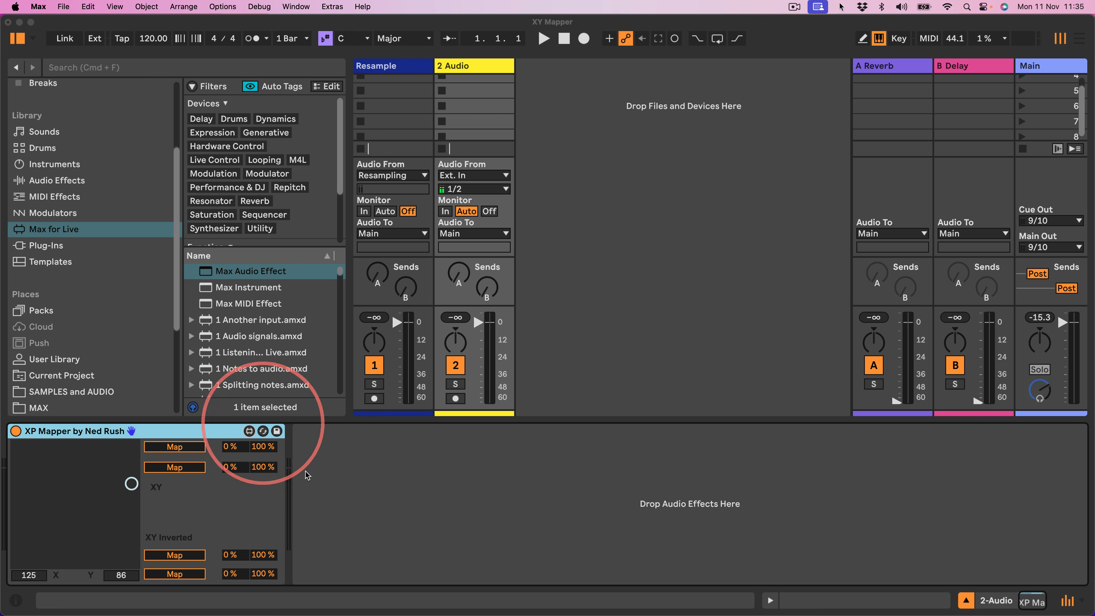
{"action": "left_click", "coordinate": [391, 517]}
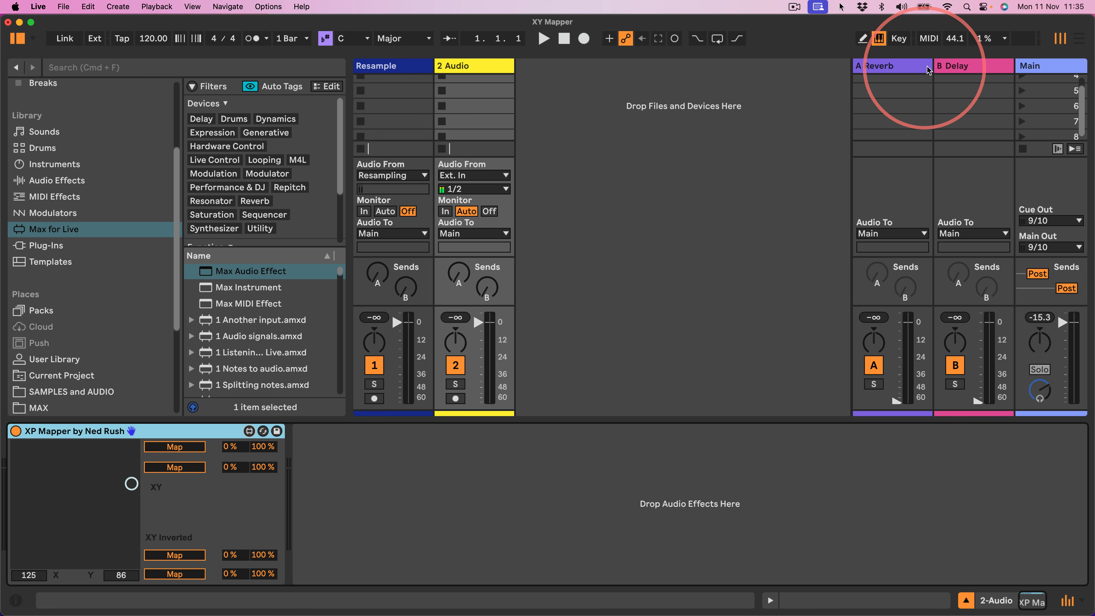
Delete the Delay and Reverb return tracks and the Resample track from the set
{"action": "left_click", "coordinate": [953, 69]}
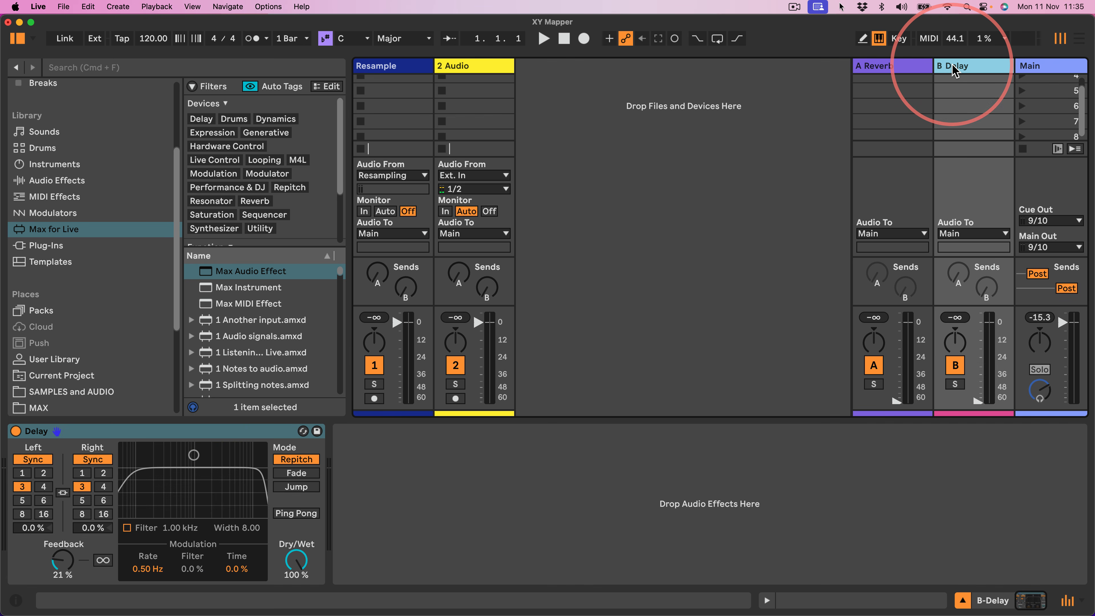
{"action": "key", "text": "Delete"}
{"action": "key", "text": "Delete"}
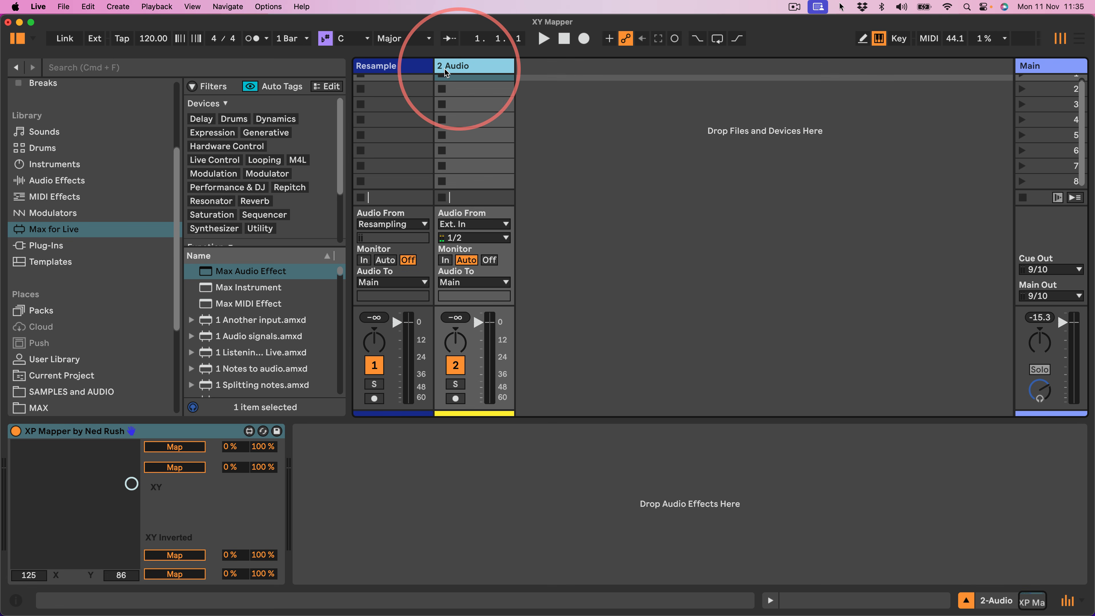
{"action": "left_click", "coordinate": [406, 65]}
{"action": "key", "text": "Delete"}
Insert four new audio tracks and select the 1 Audio track that holds the XY mapper device
{"action": "key", "text": "super+t"}
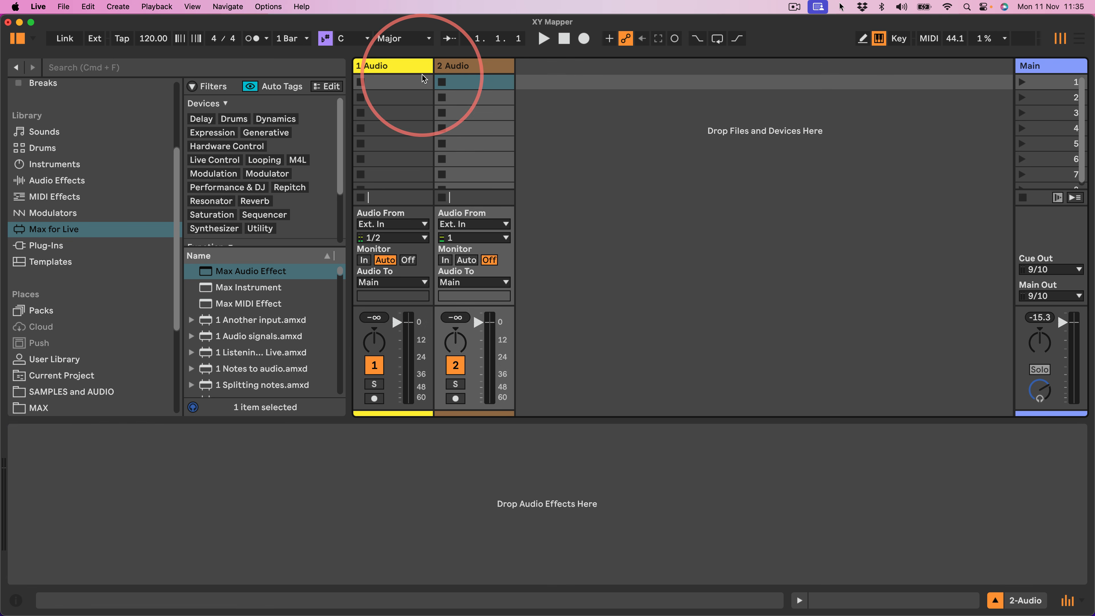
{"action": "key", "text": "super+t"}
{"action": "key", "text": "super+t"}
{"action": "key", "text": "super+t"}
{"action": "left_click", "coordinate": [405, 67]}
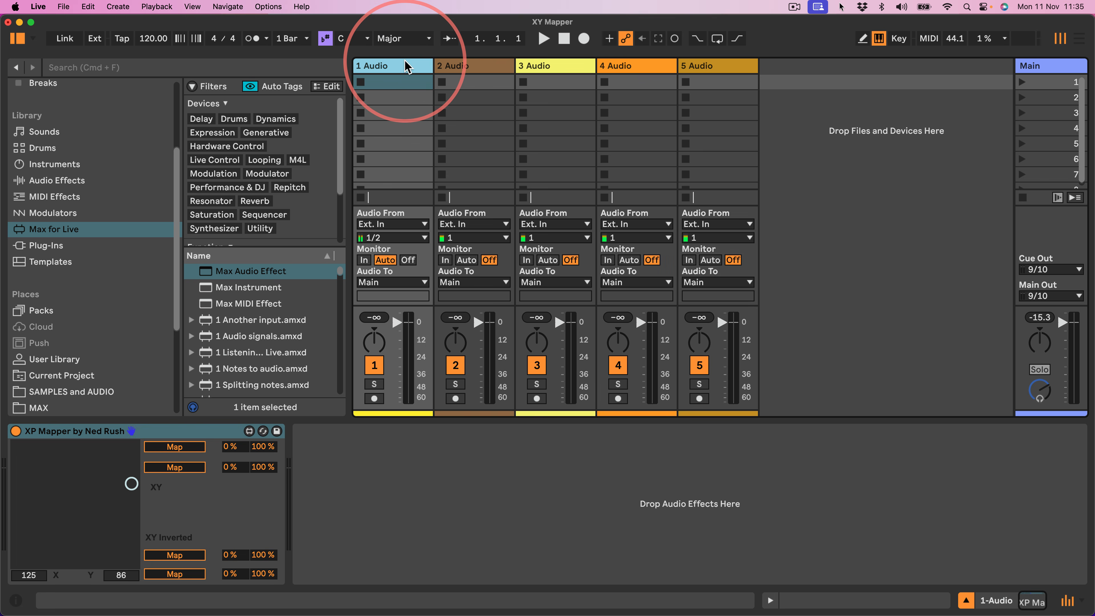
Map the two upper XY outputs to the volume faders of tracks 2 Audio and 3 Audio
{"action": "left_click", "coordinate": [175, 447]}
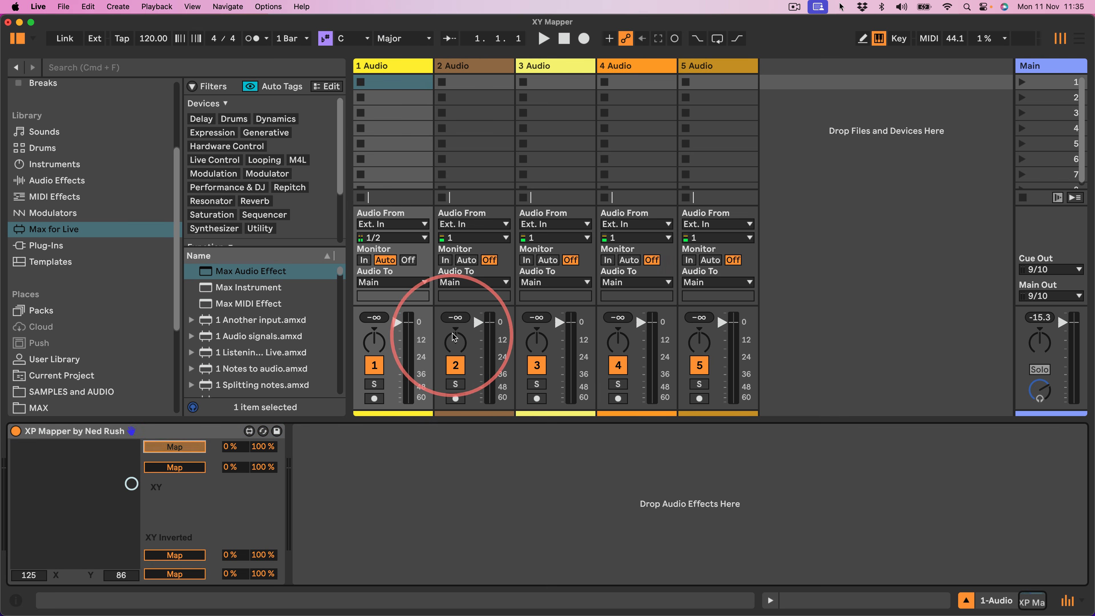
{"action": "left_click", "coordinate": [477, 321]}
{"action": "left_click", "coordinate": [181, 467]}
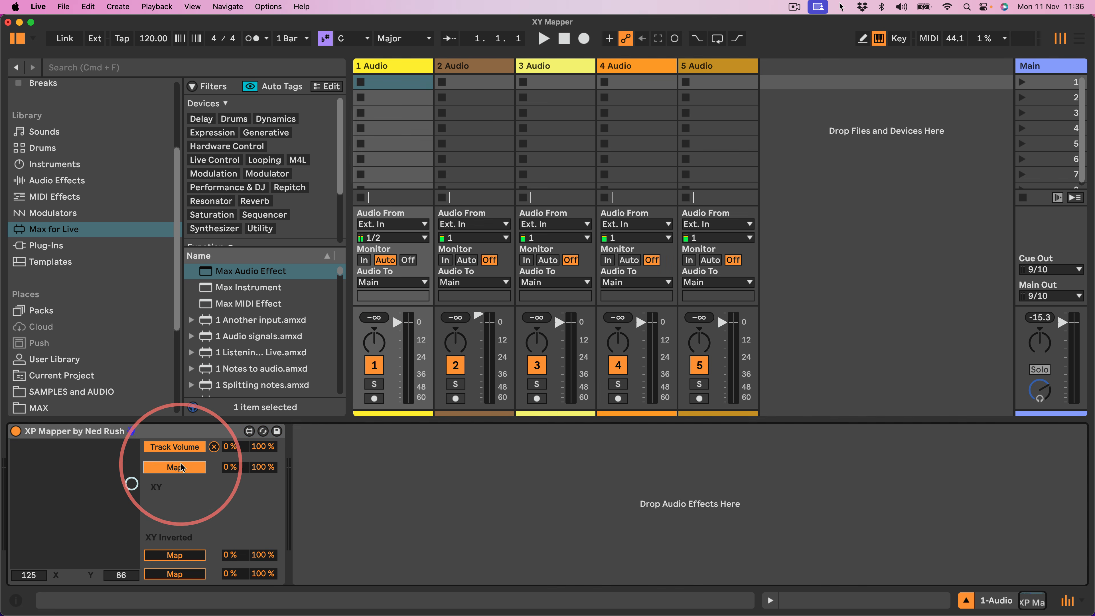
{"action": "left_click", "coordinate": [556, 323]}
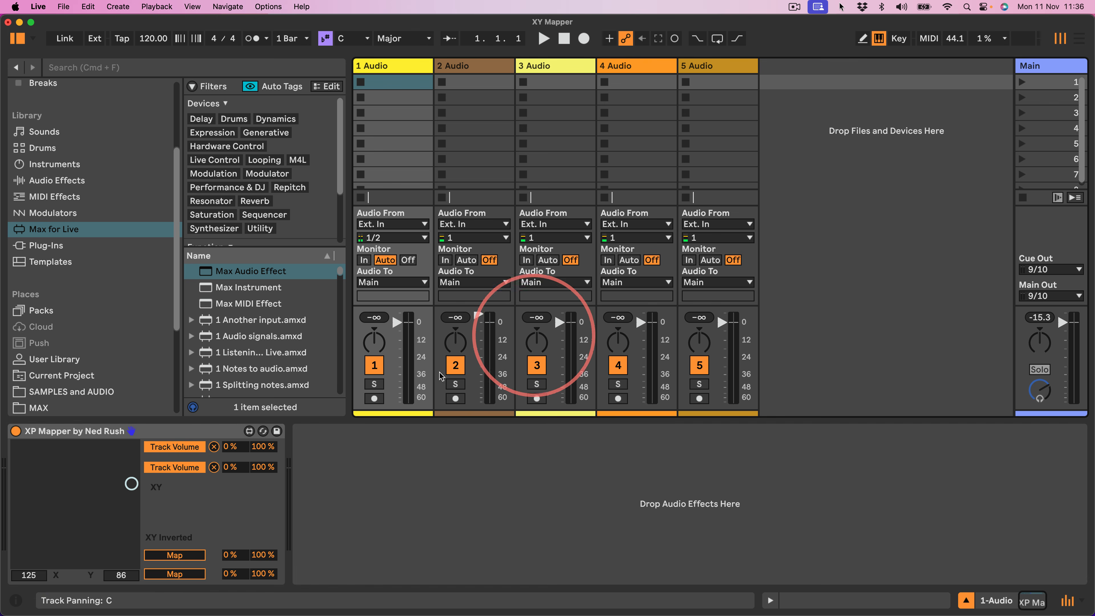
Map the two XY Inverted outputs to the volume faders of tracks 4 Audio and 5 Audio
{"action": "left_click", "coordinate": [174, 555]}
{"action": "left_click", "coordinate": [640, 322]}
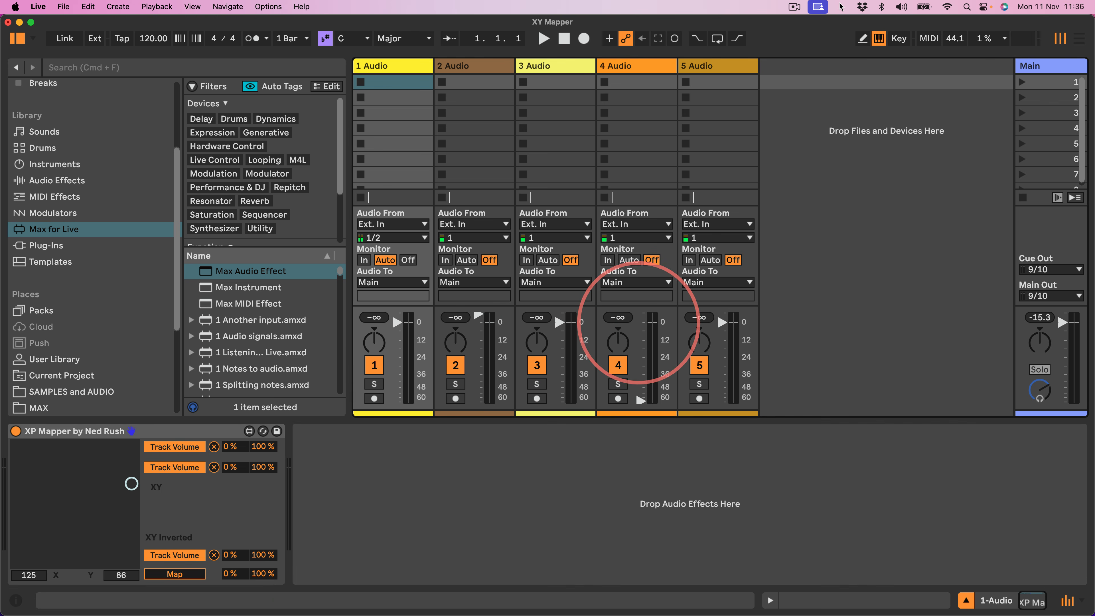
{"action": "left_click", "coordinate": [221, 577]}
{"action": "left_click", "coordinate": [175, 574]}
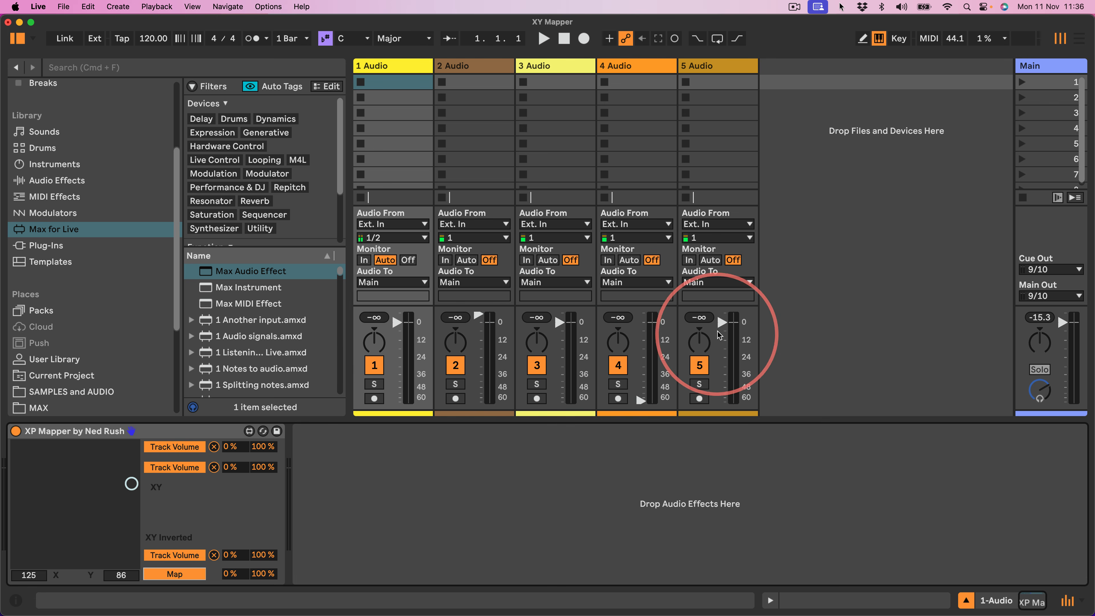
{"action": "left_click", "coordinate": [724, 345]}
Move the XY pad's handle around to test the four mapped track volumes, leaving it near the middle
{"action": "left_click", "coordinate": [331, 480]}
{"action": "mouse_move", "coordinate": [80, 511]}
{"action": "left_mouse_down"}
{"action": "mouse_move", "coordinate": [110, 513]}
{"action": "mouse_move", "coordinate": [47, 479]}
{"action": "mouse_move", "coordinate": [95, 440]}
{"action": "mouse_move", "coordinate": [47, 502]}
{"action": "mouse_move", "coordinate": [38, 456]}
{"action": "mouse_move", "coordinate": [53, 435]}
{"action": "mouse_move", "coordinate": [76, 429]}
{"action": "mouse_move", "coordinate": [54, 445]}
{"action": "mouse_move", "coordinate": [134, 449]}
{"action": "mouse_move", "coordinate": [17, 561]}
{"action": "mouse_move", "coordinate": [25, 525]}
{"action": "mouse_move", "coordinate": [130, 481]}
{"action": "mouse_move", "coordinate": [25, 474]}
{"action": "mouse_move", "coordinate": [108, 541]}
{"action": "mouse_move", "coordinate": [113, 464]}
{"action": "mouse_move", "coordinate": [118, 515]}
{"action": "mouse_move", "coordinate": [65, 452]}
{"action": "mouse_move", "coordinate": [107, 511]}
{"action": "mouse_move", "coordinate": [93, 452]}
{"action": "mouse_move", "coordinate": [27, 467]}
{"action": "mouse_move", "coordinate": [88, 512]}
{"action": "mouse_move", "coordinate": [20, 481]}
{"action": "mouse_move", "coordinate": [73, 473]}
{"action": "mouse_move", "coordinate": [64, 530]}
{"action": "mouse_move", "coordinate": [85, 507]}
{"action": "left_mouse_up"}
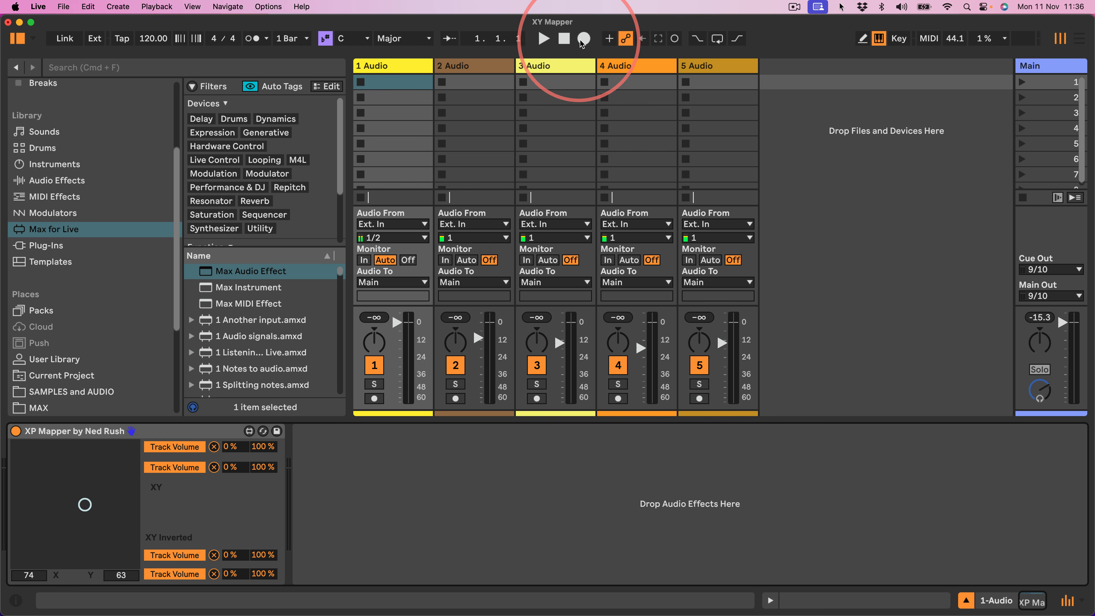
Record movements of the XY pad as automation, stop recording, and show the X automation in a new arrangement lane
{"action": "mouse_move", "coordinate": [71, 505]}
{"action": "left_mouse_down"}
{"action": "mouse_move", "coordinate": [121, 463]}
{"action": "mouse_move", "coordinate": [38, 493]}
{"action": "mouse_move", "coordinate": [131, 481]}
{"action": "mouse_move", "coordinate": [80, 449]}
{"action": "mouse_move", "coordinate": [20, 489]}
{"action": "mouse_move", "coordinate": [97, 545]}
{"action": "mouse_move", "coordinate": [83, 464]}
{"action": "mouse_move", "coordinate": [81, 498]}
{"action": "mouse_move", "coordinate": [79, 486]}
{"action": "left_mouse_up"}
{"action": "key", "text": "space"}
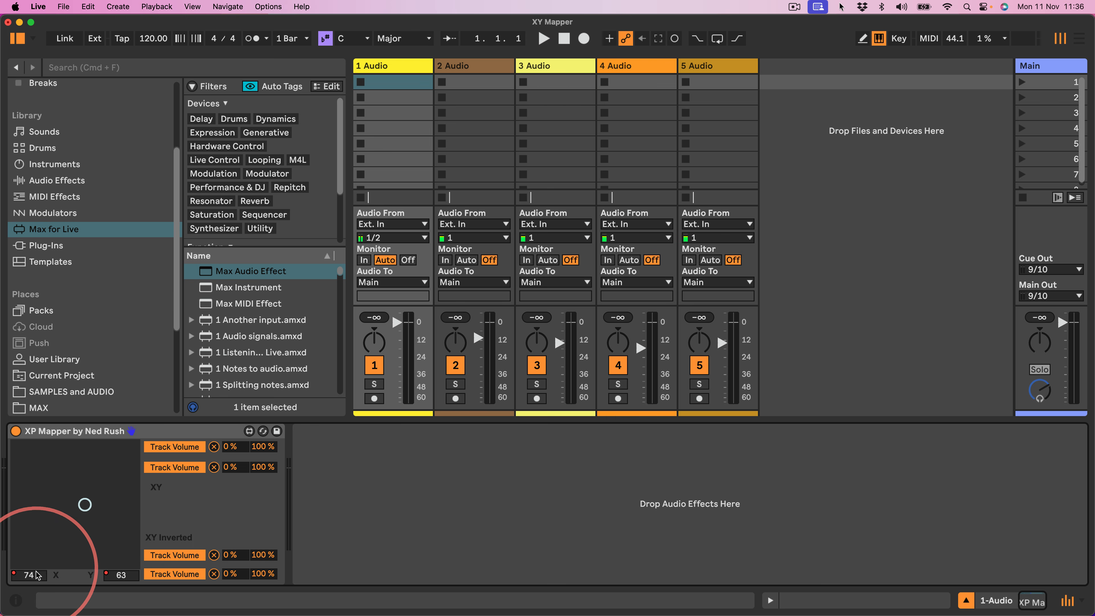
{"action": "left_click", "coordinate": [45, 494]}
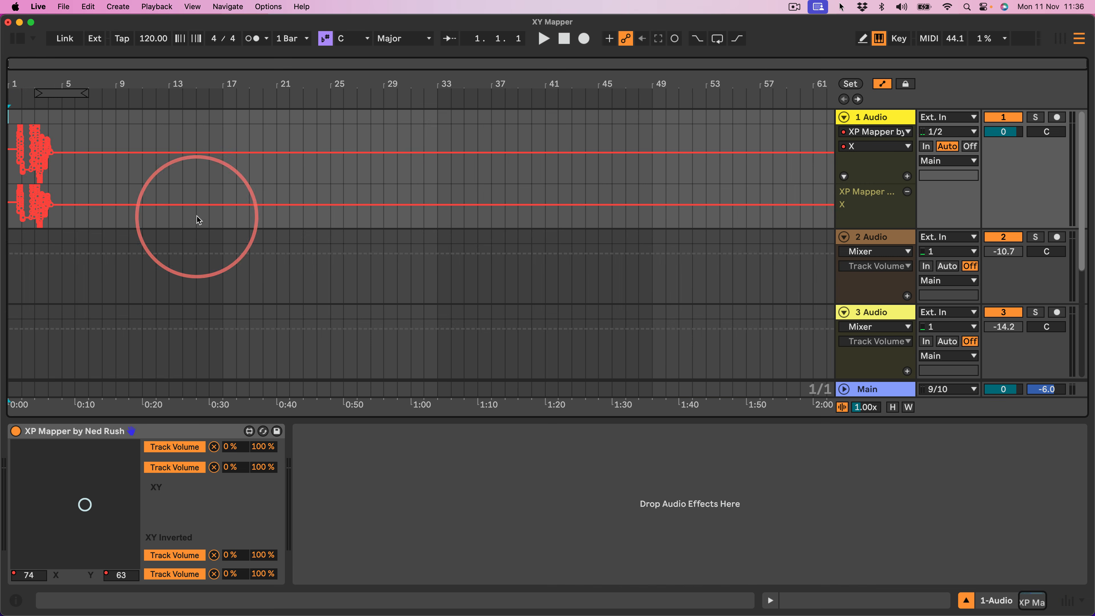
{"action": "left_click_drag", "start_coordinate": [16, 75], "coordinate": [10, 77]}
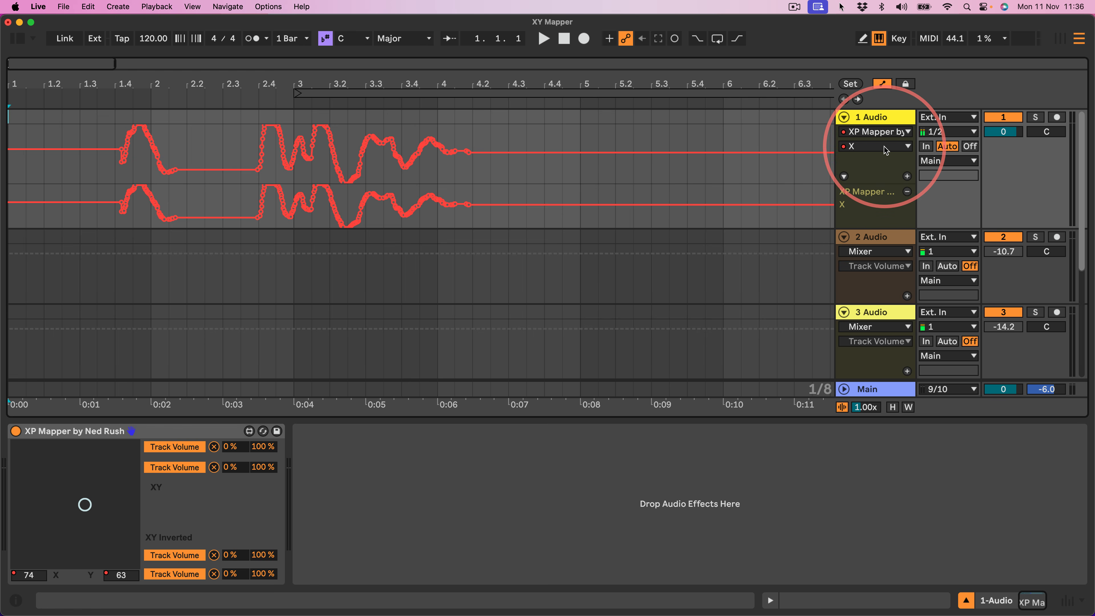
Show the recorded Y automation on 1 Audio in its own lane above the X lane
{"action": "left_click", "coordinate": [875, 146]}
{"action": "left_click", "coordinate": [865, 183]}
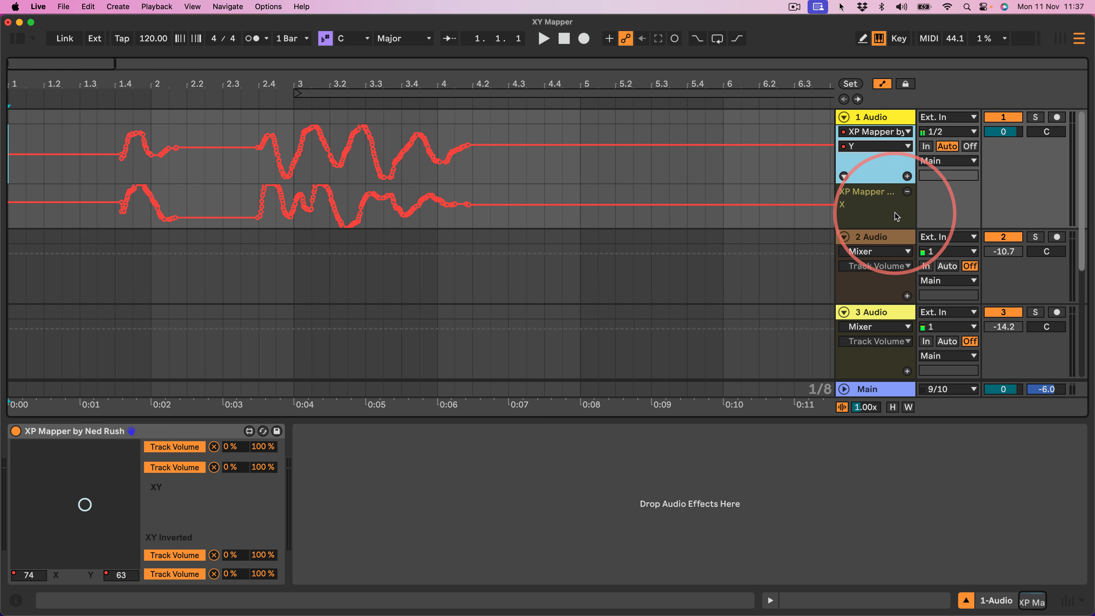
{"action": "left_click", "coordinate": [863, 213]}
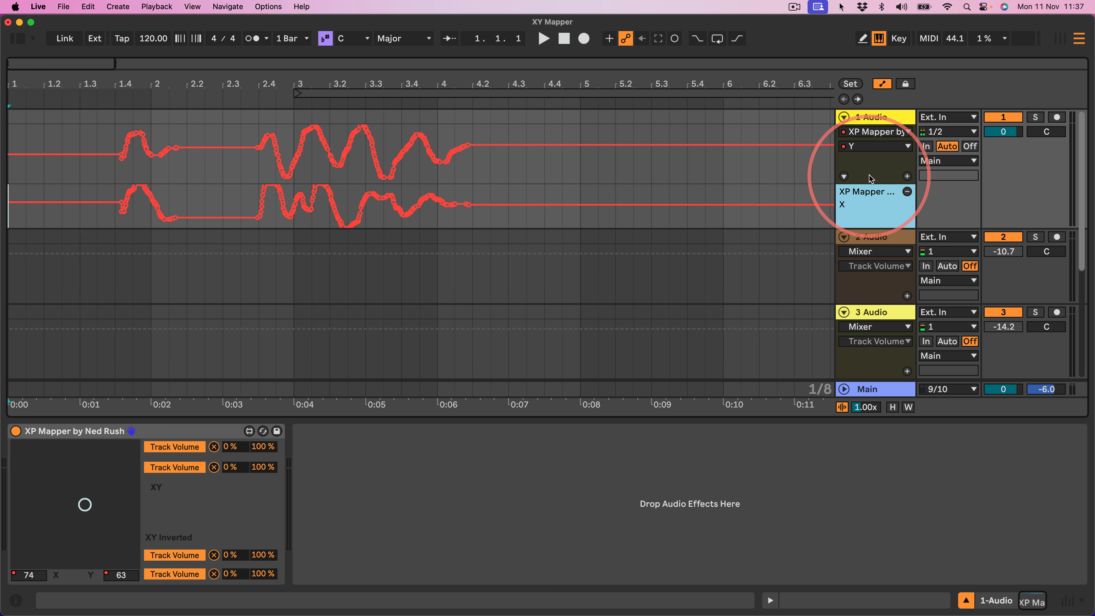
{"action": "left_click", "coordinate": [907, 175]}
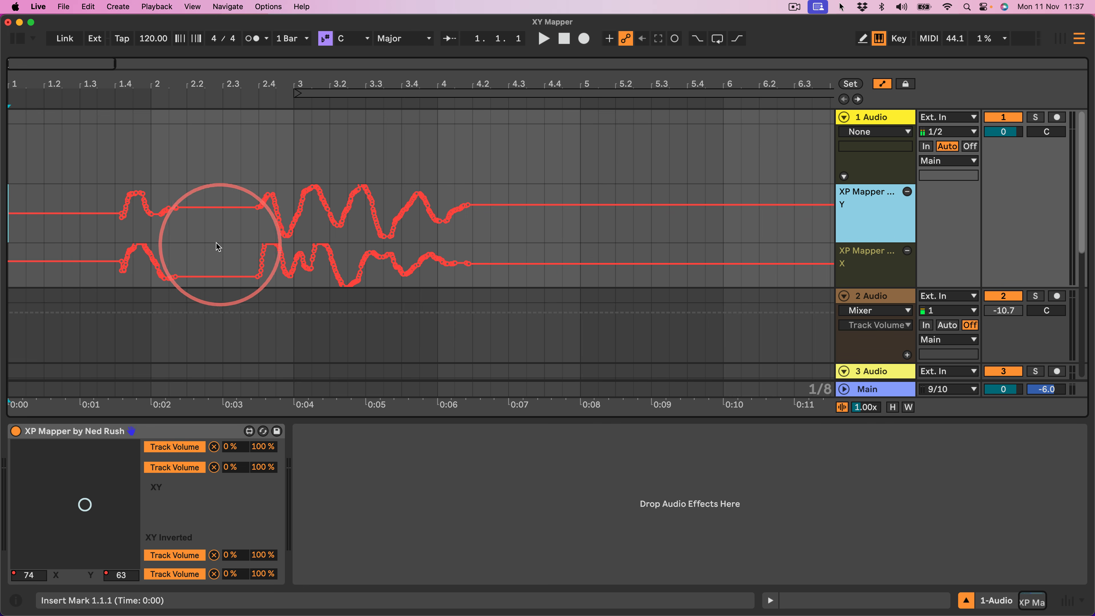
Play back the recorded XY automation and check the mapped volume faders in Session View before returning to the arrangement
{"action": "key", "text": "space"}
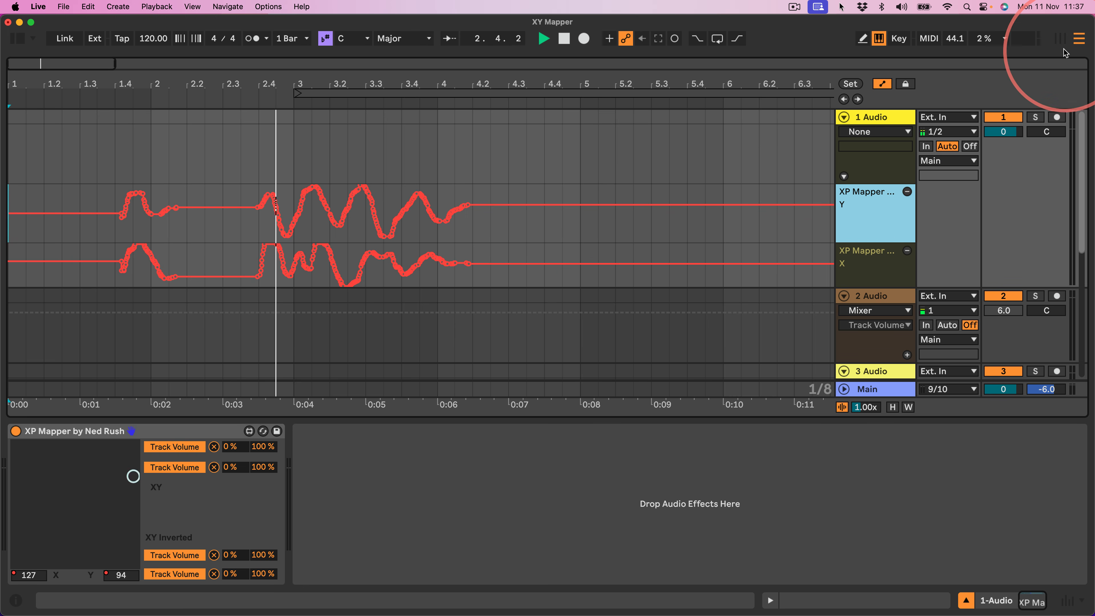
{"action": "left_click", "coordinate": [1060, 38]}
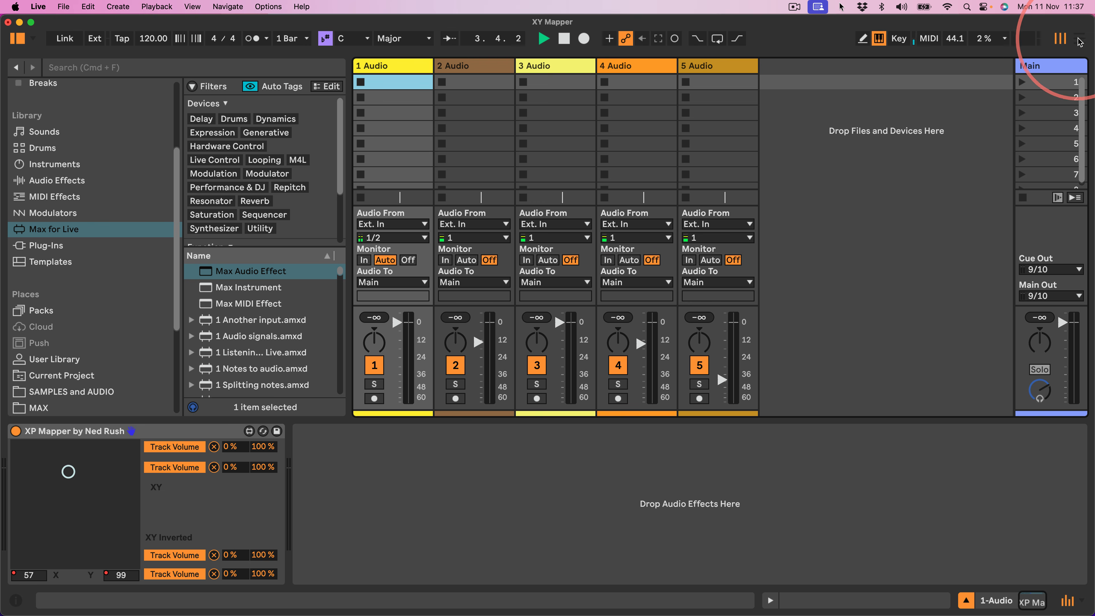
{"action": "left_click", "coordinate": [1078, 39]}
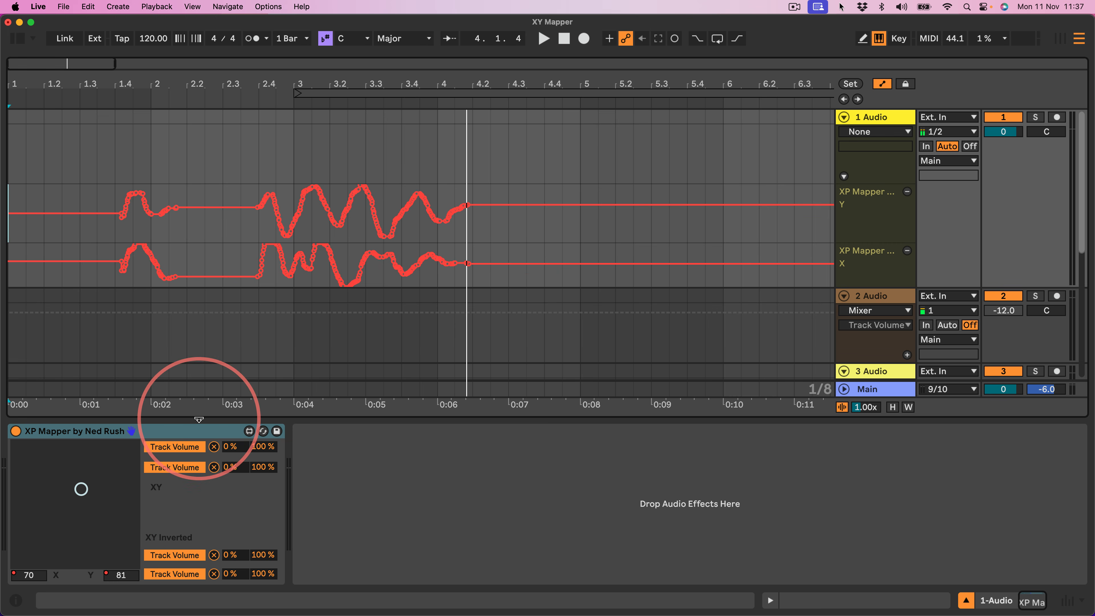
Delete the recorded automation of the device's X and Y parameters
{"action": "right_click", "coordinate": [35, 575]}
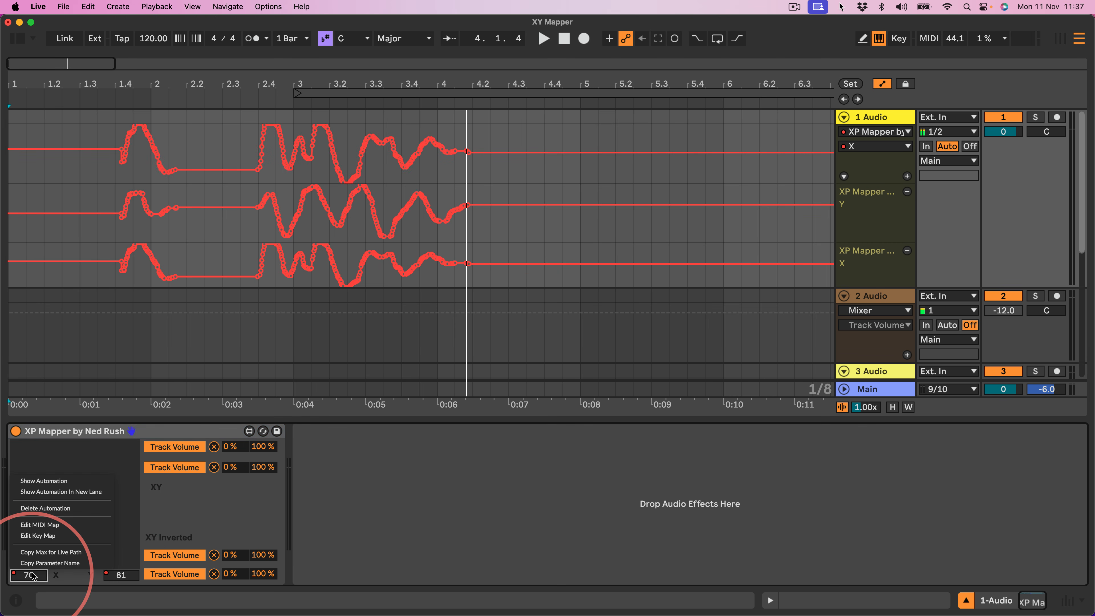
{"action": "left_click", "coordinate": [47, 505]}
{"action": "right_click", "coordinate": [115, 566]}
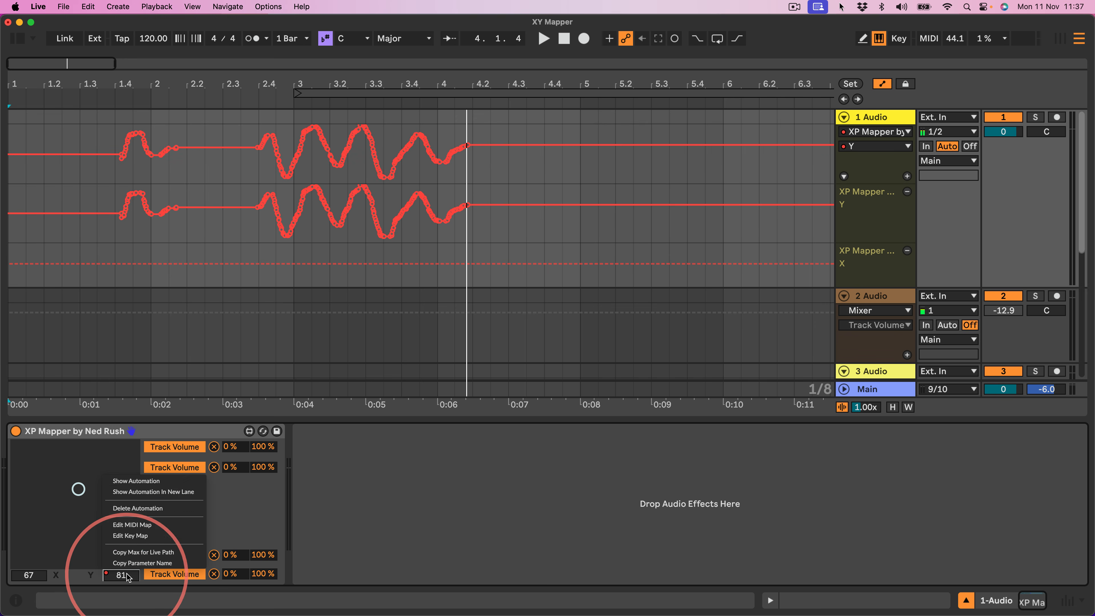
{"action": "left_click", "coordinate": [129, 503]}
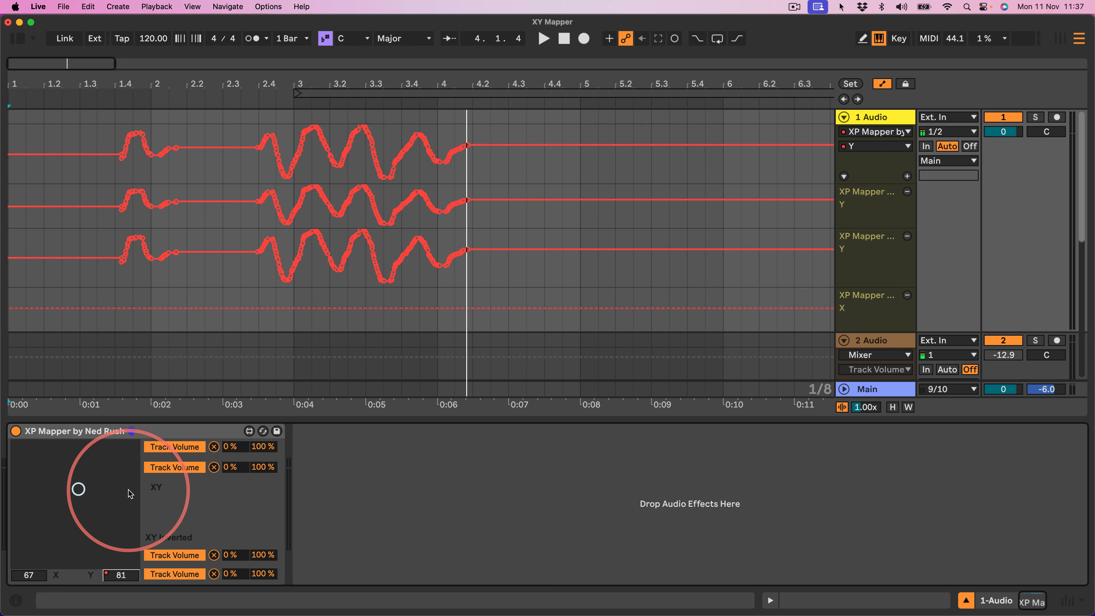
{"action": "right_click", "coordinate": [120, 574]}
{"action": "left_click", "coordinate": [128, 507]}
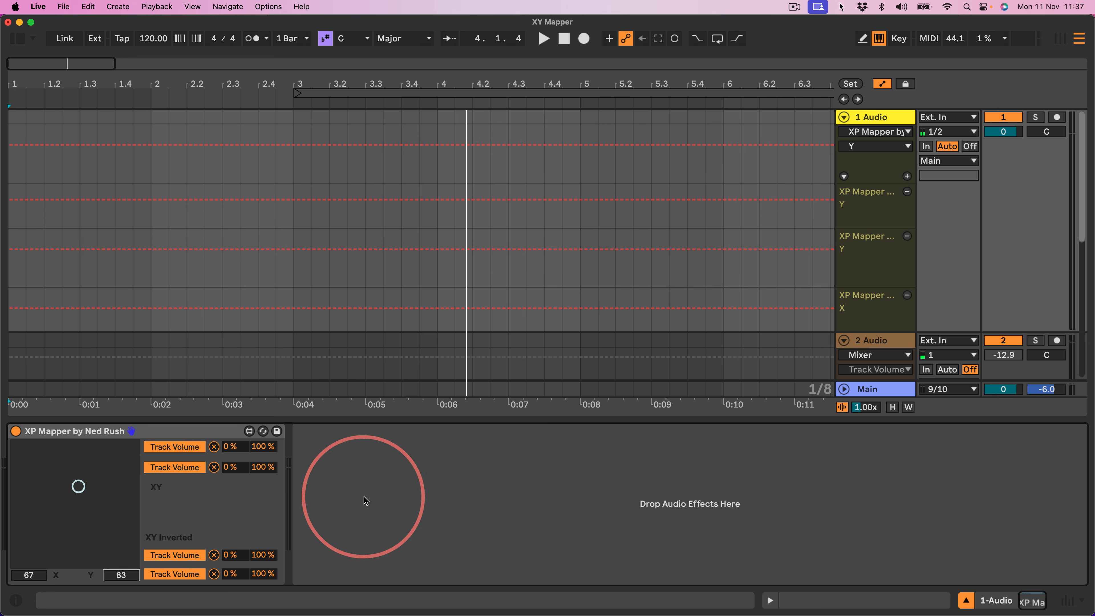
Open the XP Mapper device in the Max editor, enlarge its window, and show the patching view
{"action": "left_click", "coordinate": [249, 431]}
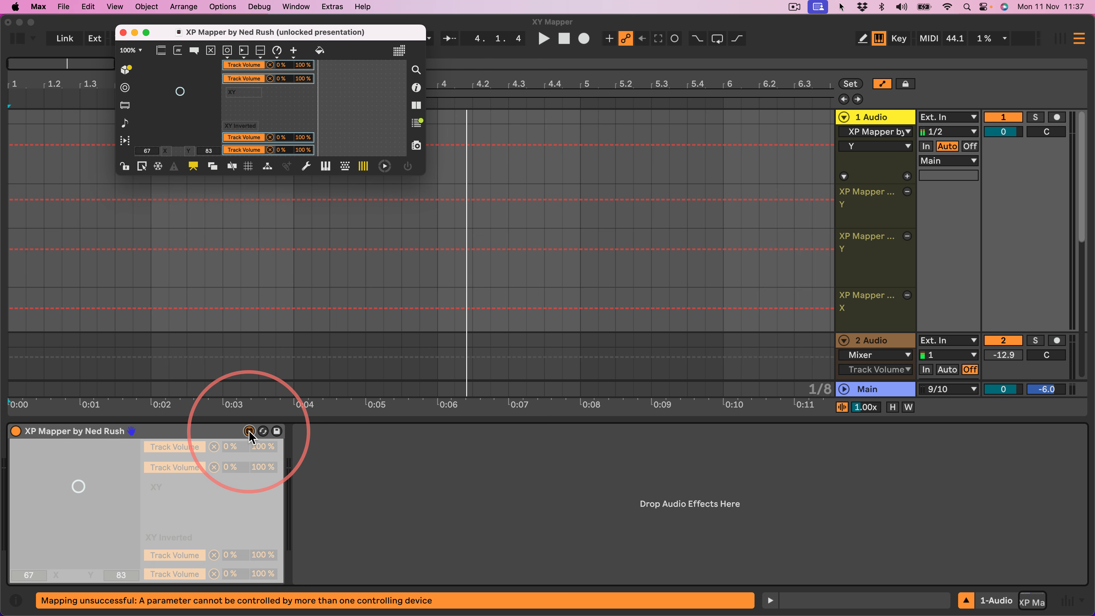
{"action": "left_click_drag", "start_coordinate": [423, 170], "coordinate": [837, 565]}
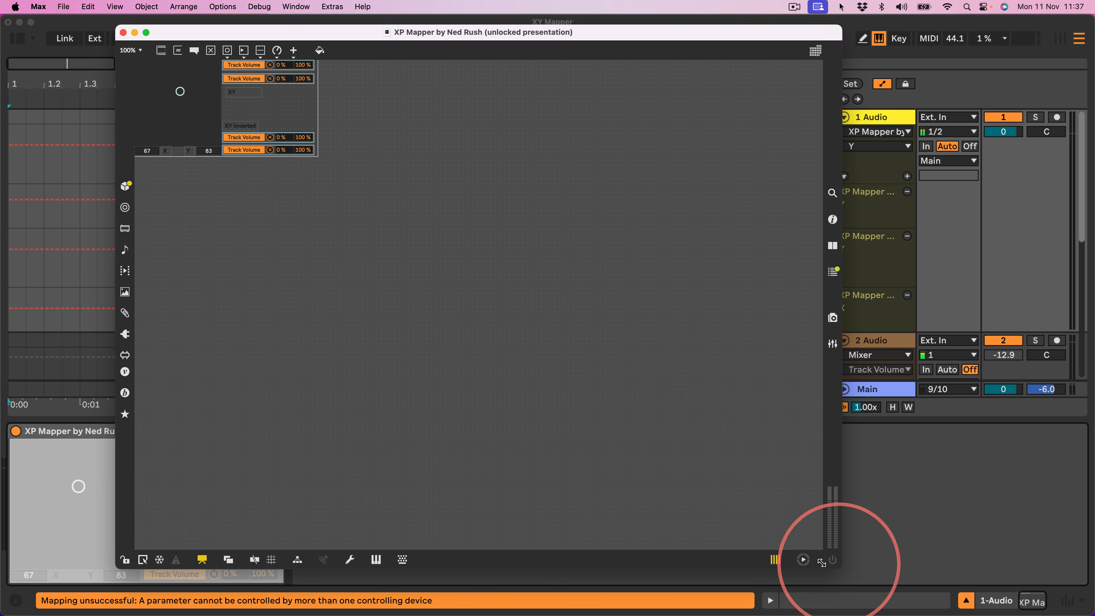
{"action": "left_click", "coordinate": [203, 562]}
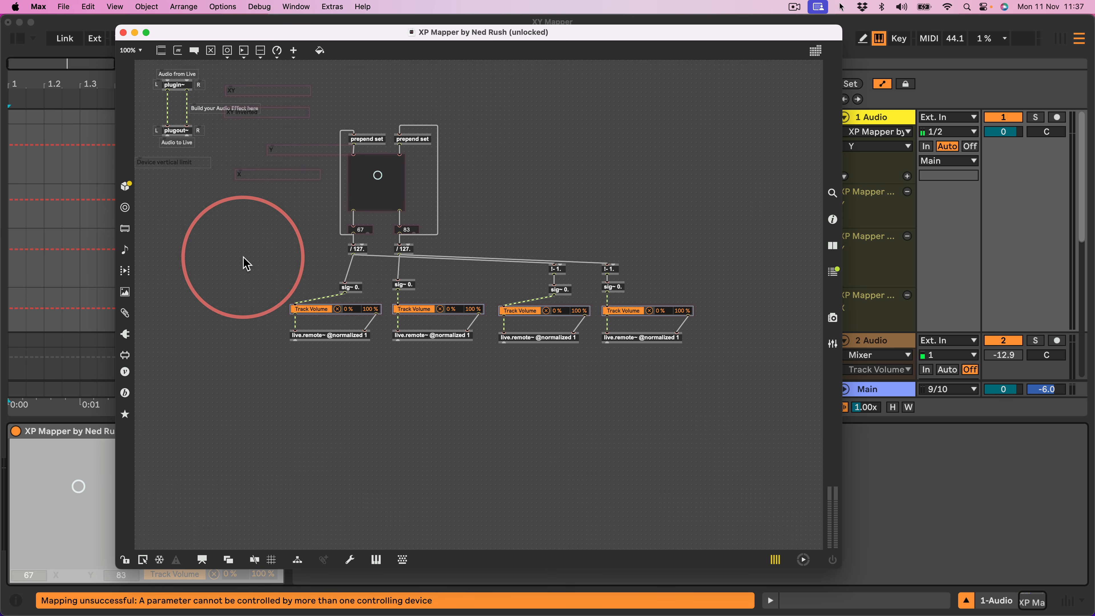
Add a live.banks object in the empty area beside the XY pad patch and lock the patcher
{"action": "type", "text": "nlive."}
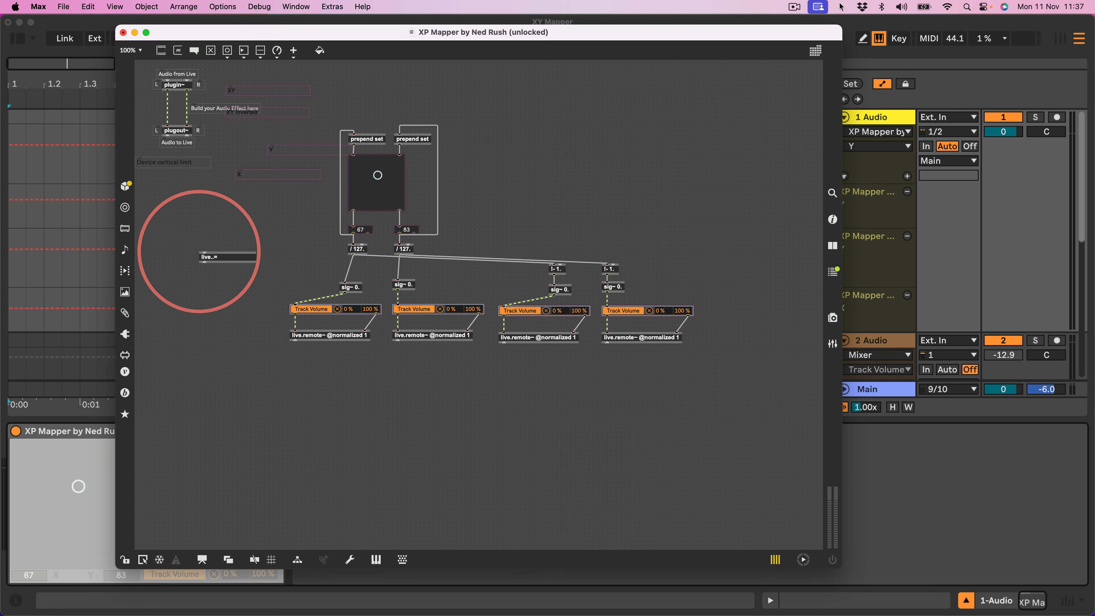
{"action": "key", "text": "BackSpace"}
{"action": "type", "text": "ba"}
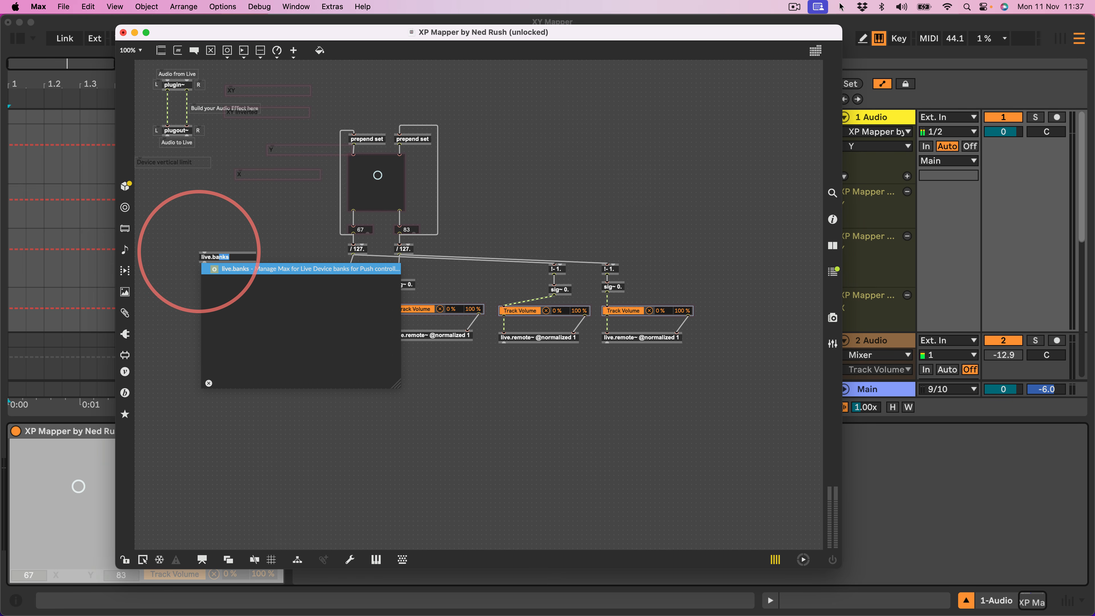
{"action": "key", "text": "Return"}
{"action": "key", "text": "super+equal"}
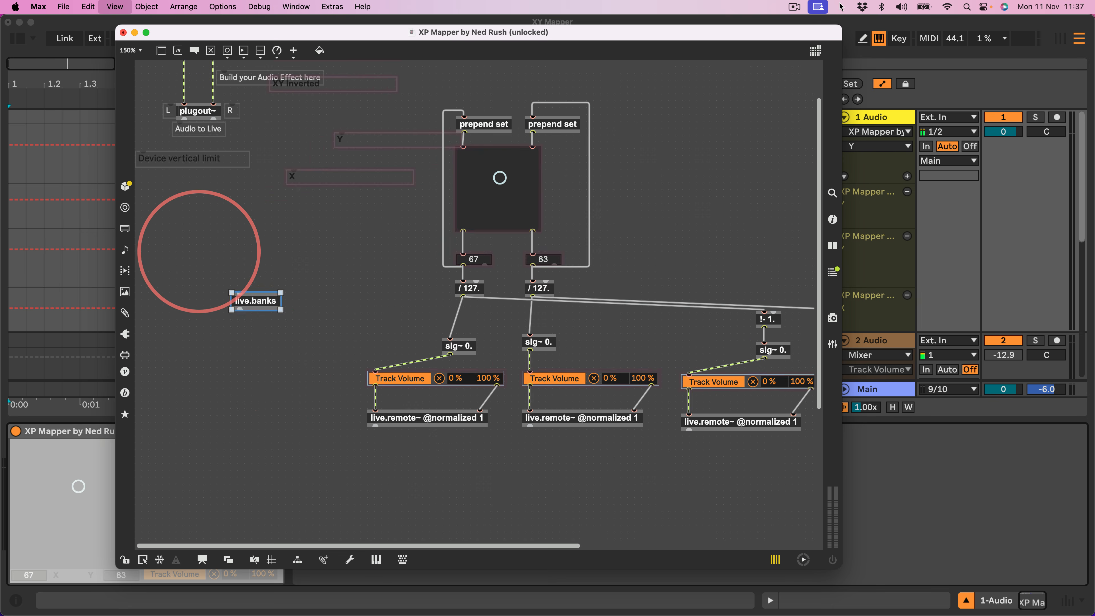
{"action": "left_click", "coordinate": [276, 364], "text": "super"}
Assign X to slot 1 and Y to slot 2 of Bank 1 in the live.banks parameter banks
{"action": "double_click", "coordinate": [259, 303]}
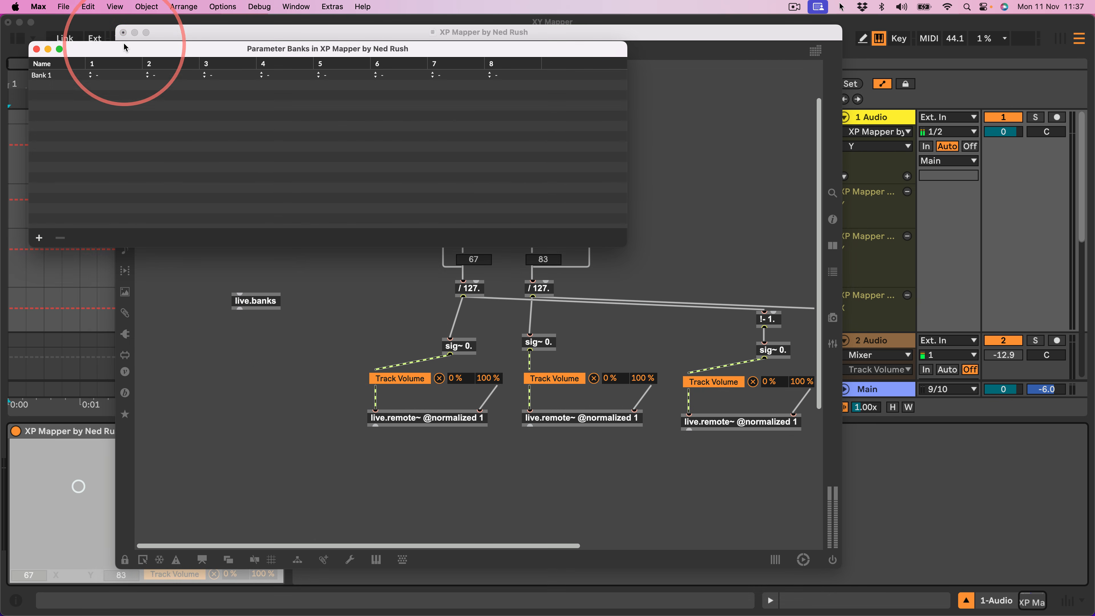
{"action": "left_click_drag", "start_coordinate": [135, 49], "coordinate": [510, 122]}
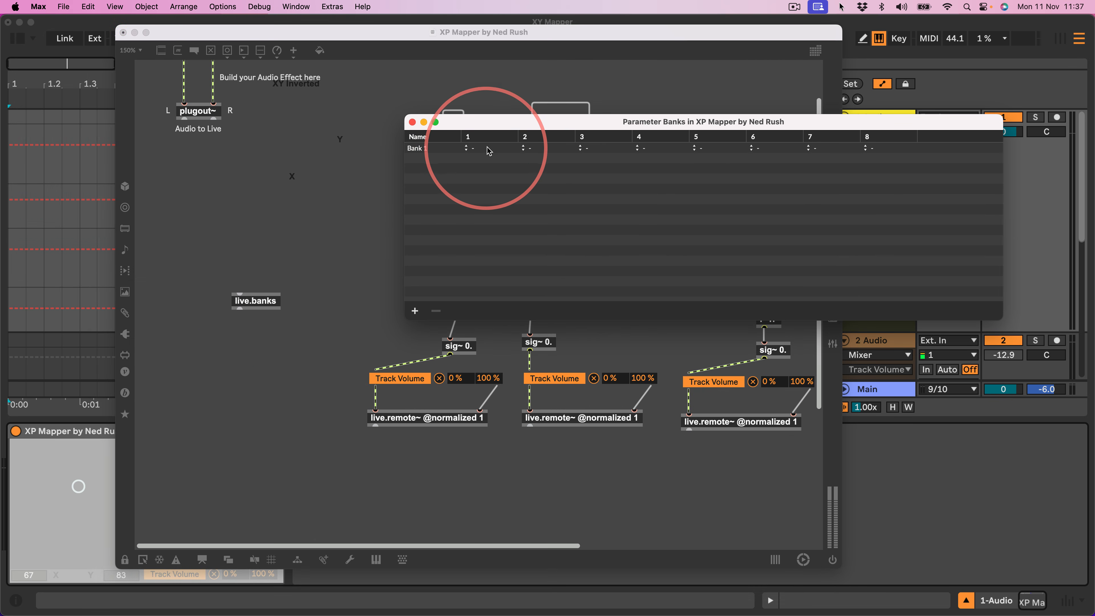
{"action": "left_click", "coordinate": [481, 171]}
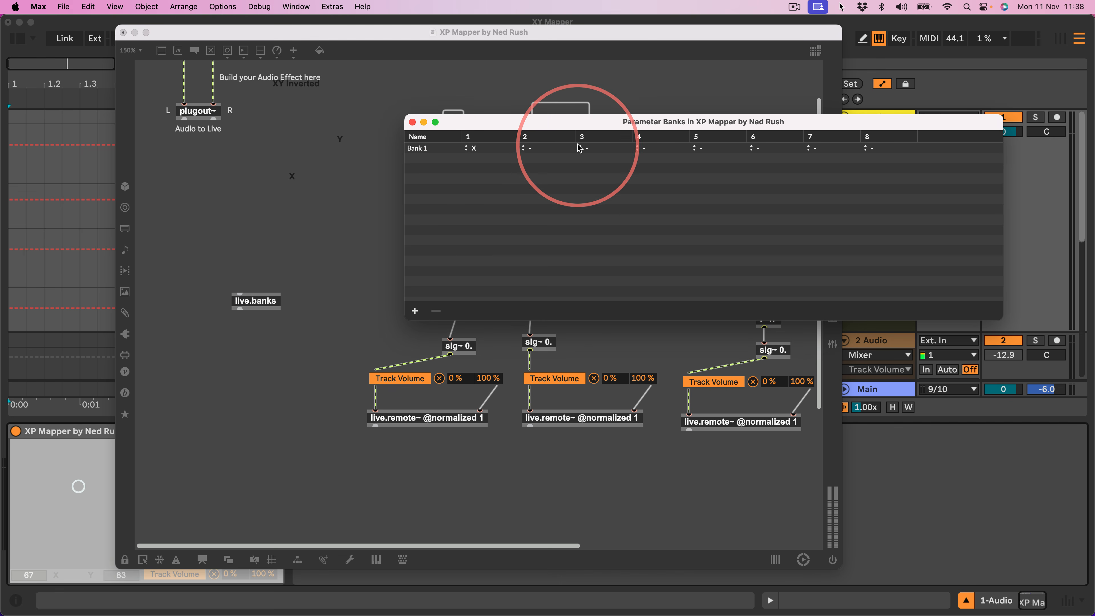
{"action": "left_click", "coordinate": [524, 148]}
{"action": "left_click", "coordinate": [538, 184]}
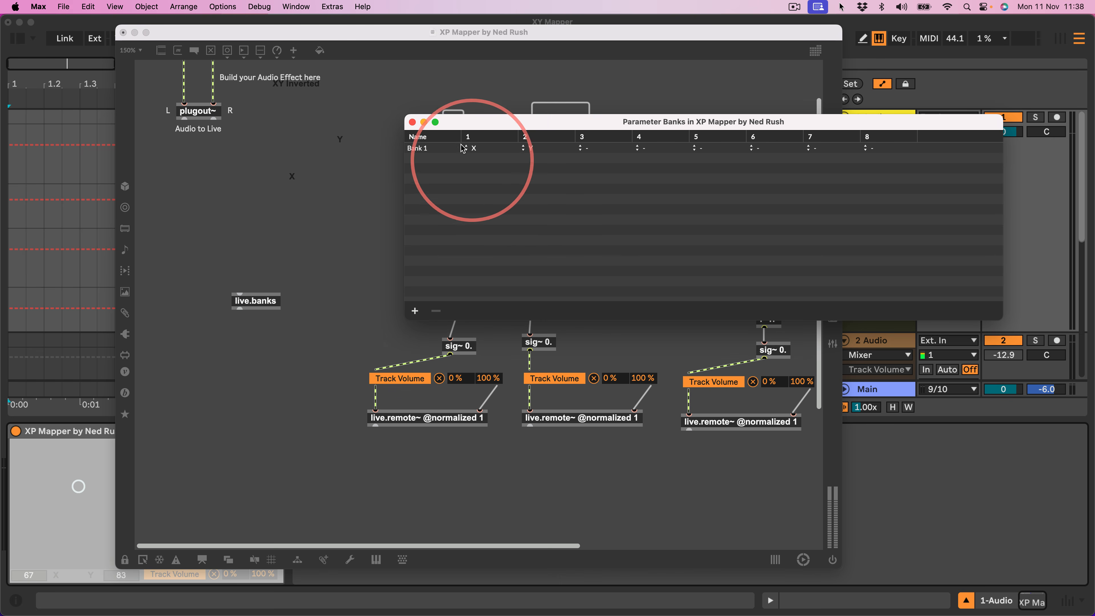
{"action": "left_click", "coordinate": [412, 122]}
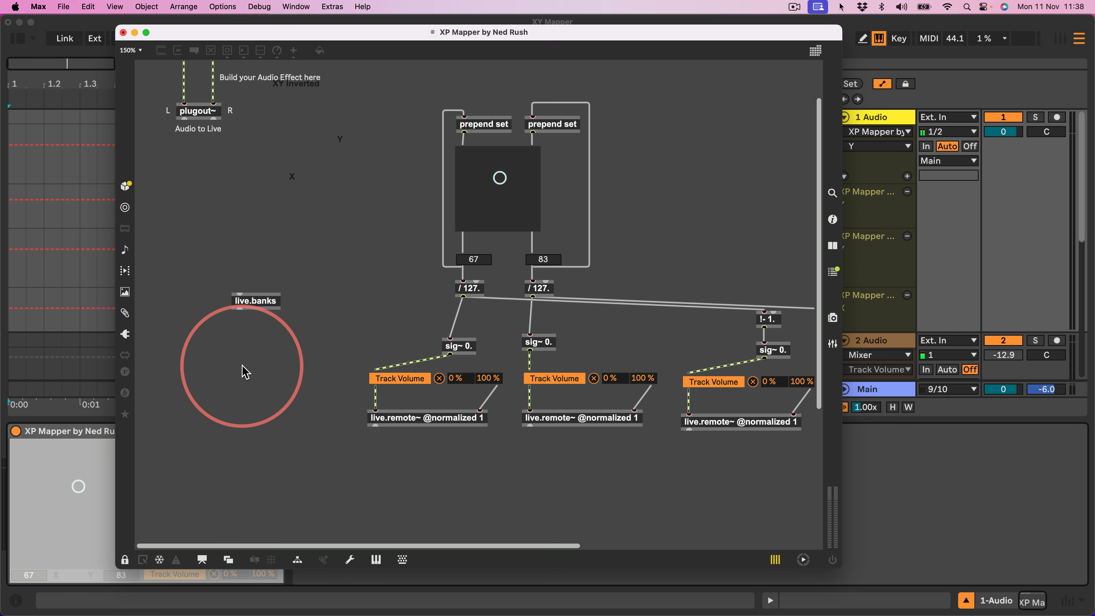
Return the patcher to presentation mode, save the device, and close its editor
{"action": "left_click", "coordinate": [203, 560]}
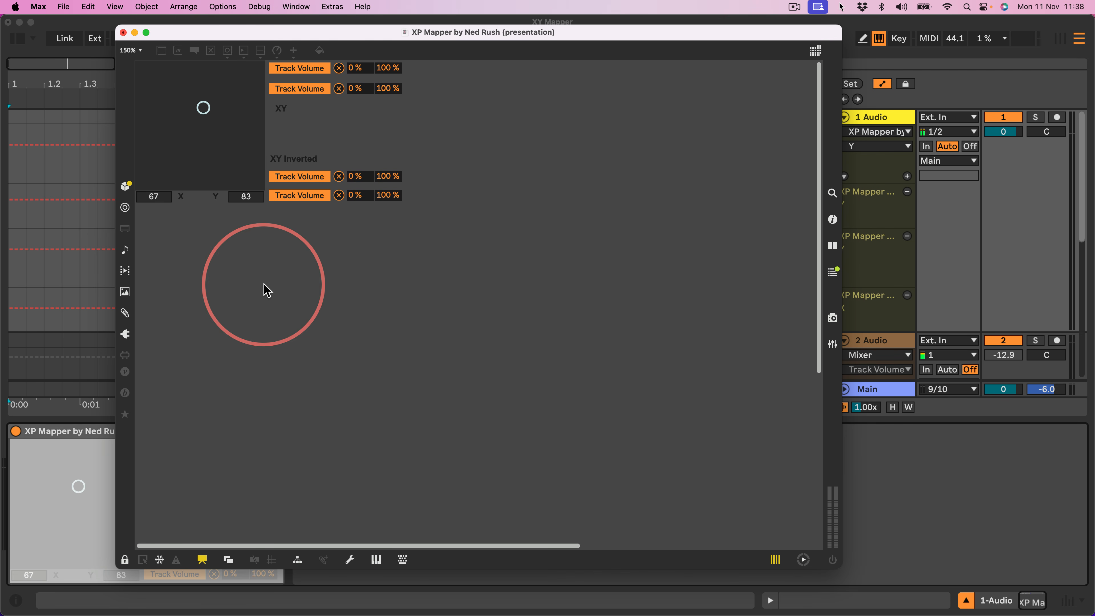
{"action": "left_click", "coordinate": [67, 6]}
{"action": "left_click", "coordinate": [69, 244]}
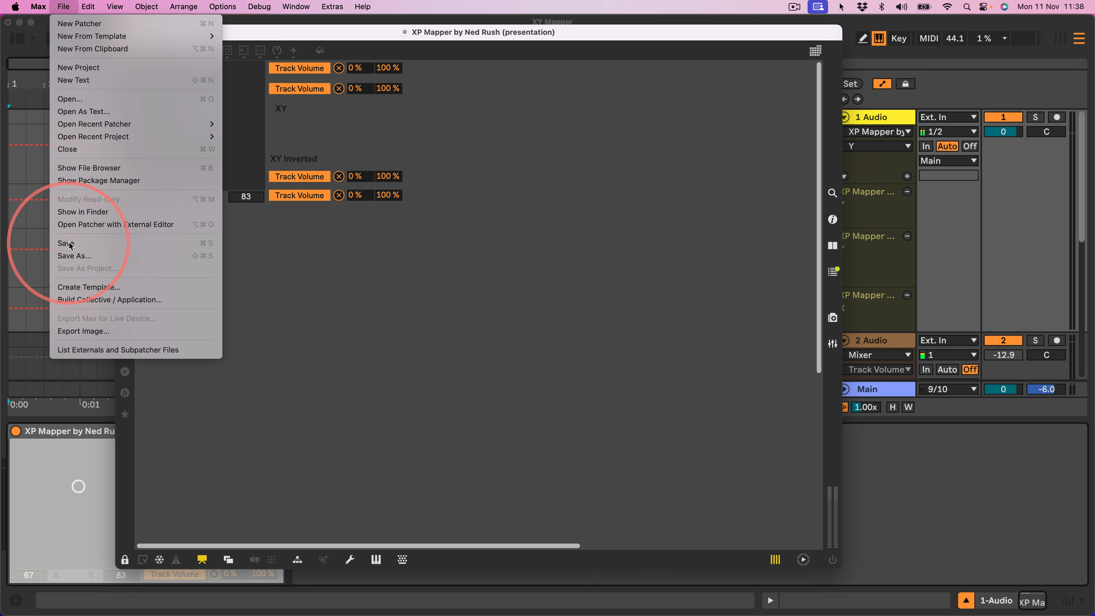
{"action": "left_click", "coordinate": [123, 32]}
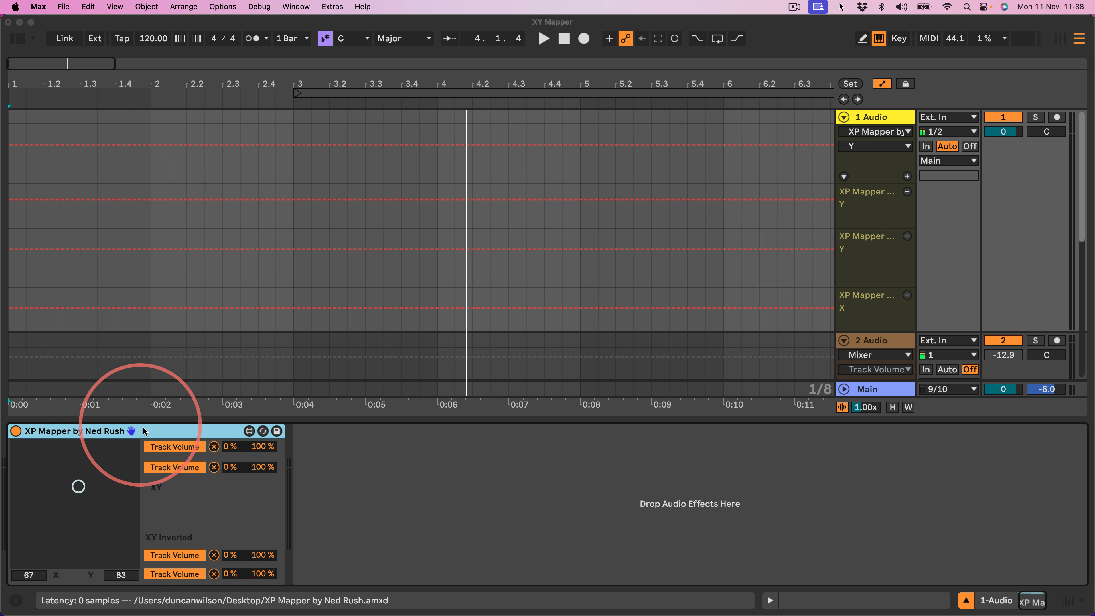
Delete the XP Mapper device from 1 Audio and undo the deletion
{"action": "key", "text": "Delete"}
{"action": "key", "text": "super+z"}
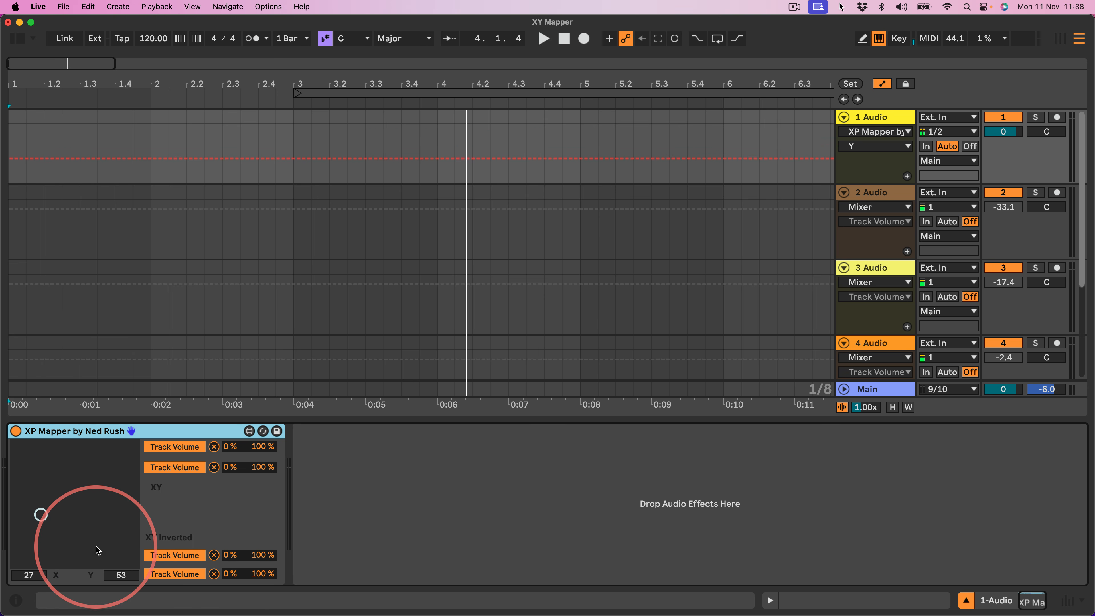
Record new XY pad automation, then play it back while checking the mapped track volumes in Session View
{"action": "left_click", "coordinate": [565, 39]}
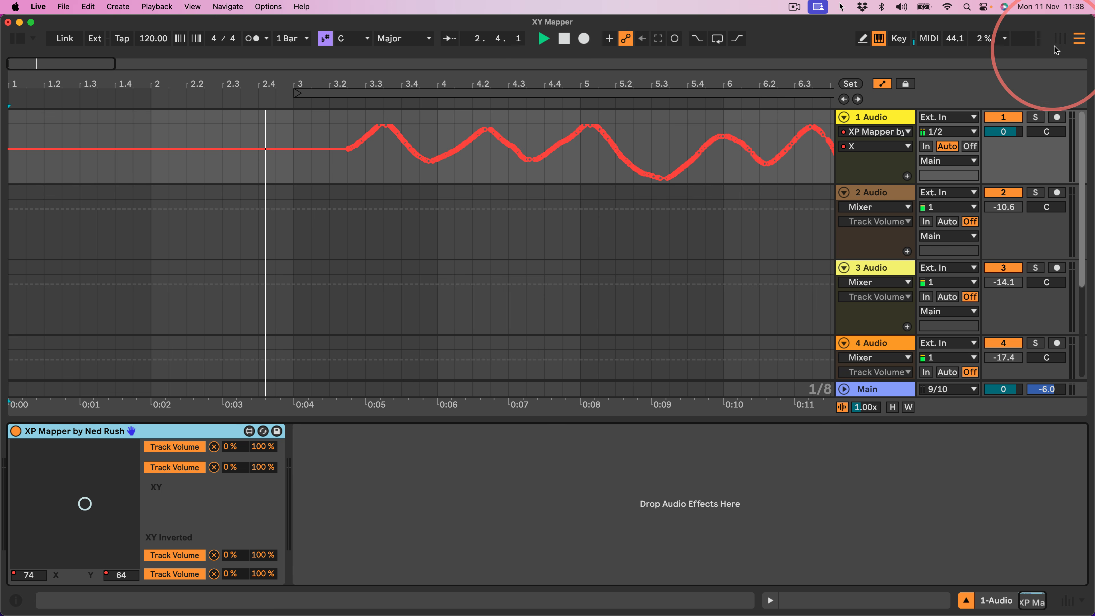
{"action": "left_click", "coordinate": [1059, 37]}
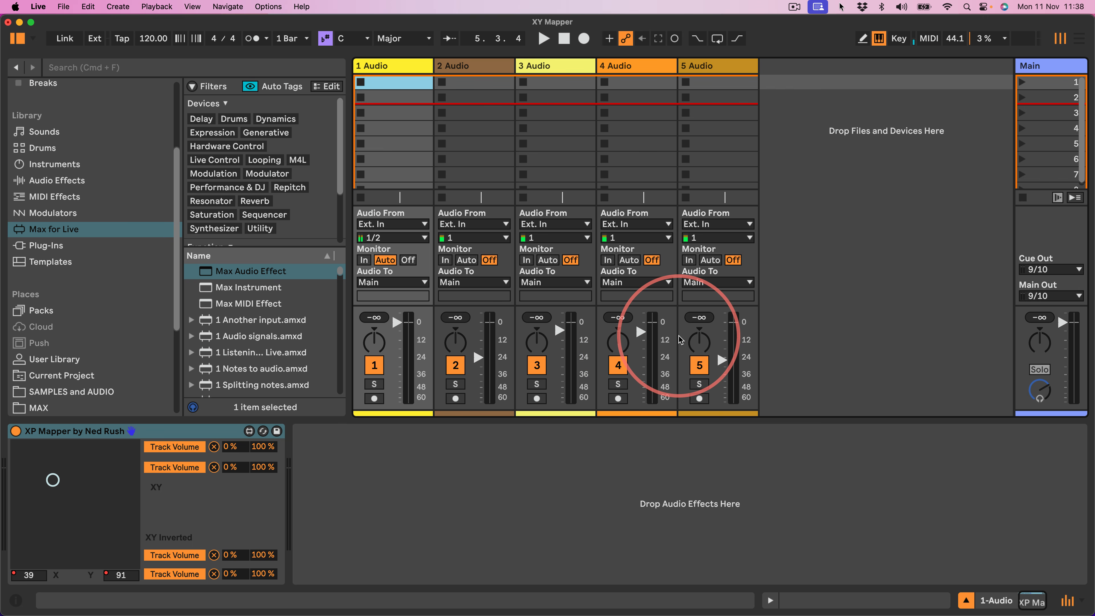
{"action": "left_click", "coordinate": [1078, 38]}
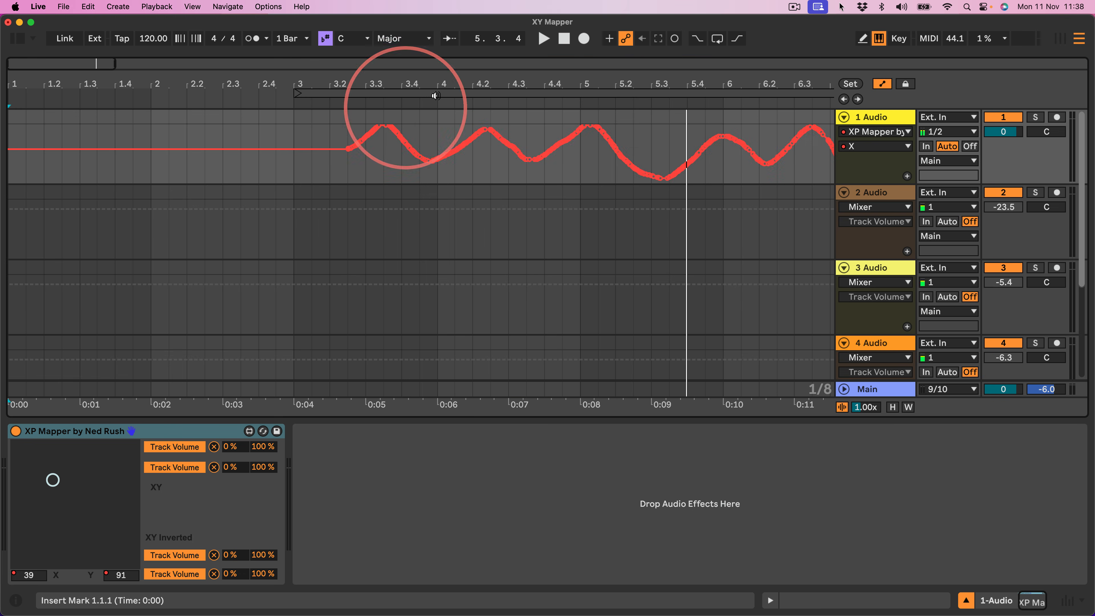
Delete the newly recorded automation from the X and Y parameters
{"action": "left_click_drag", "start_coordinate": [522, 76], "coordinate": [522, 79]}
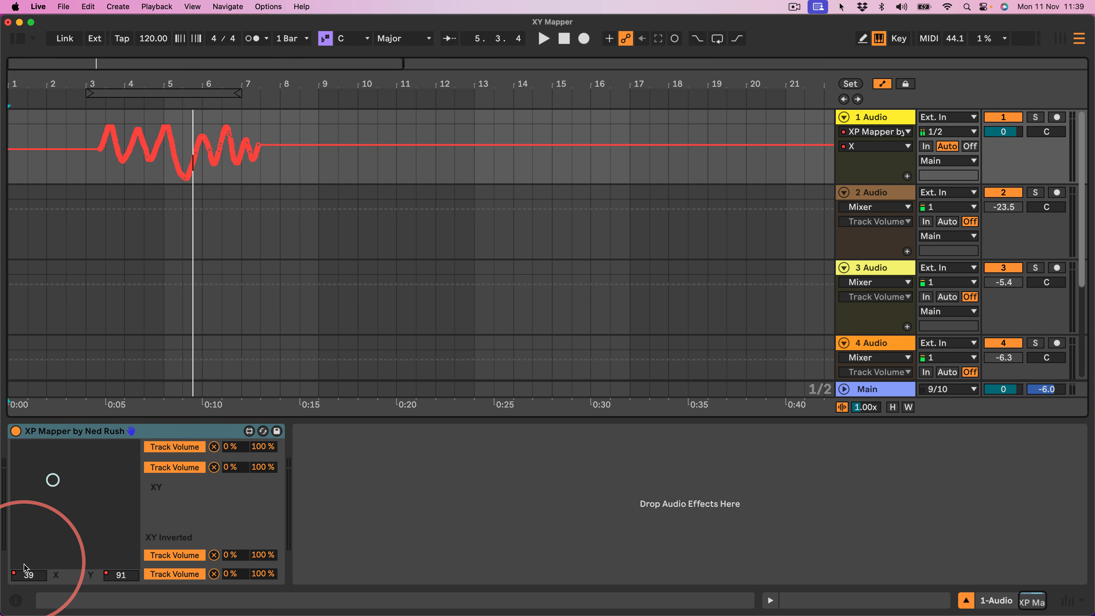
{"action": "right_click", "coordinate": [26, 576]}
{"action": "left_click", "coordinate": [41, 507]}
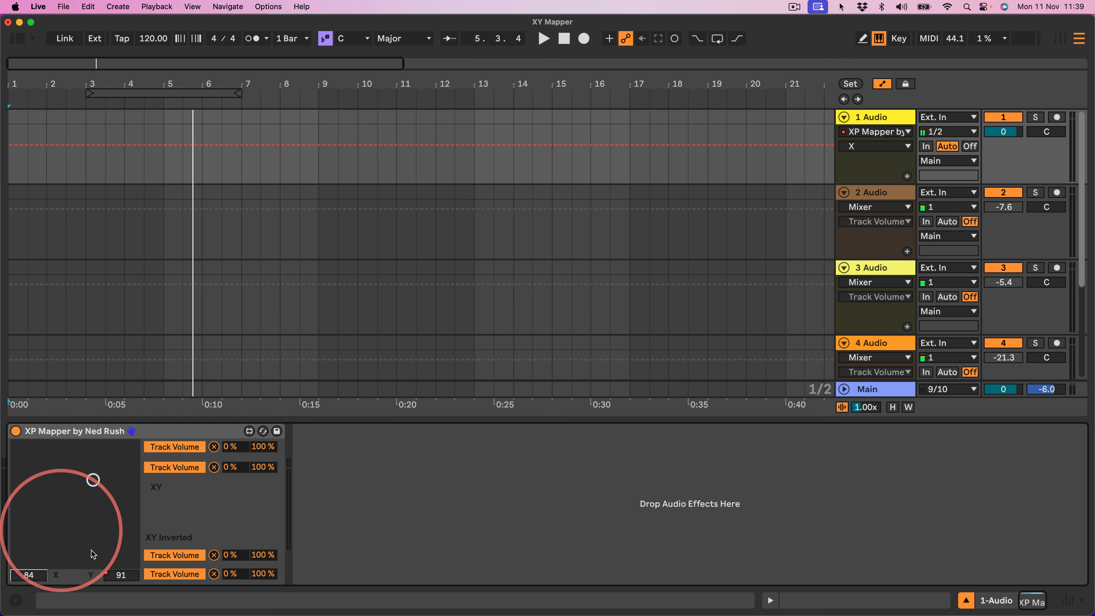
{"action": "right_click", "coordinate": [121, 579]}
{"action": "left_click", "coordinate": [128, 507]}
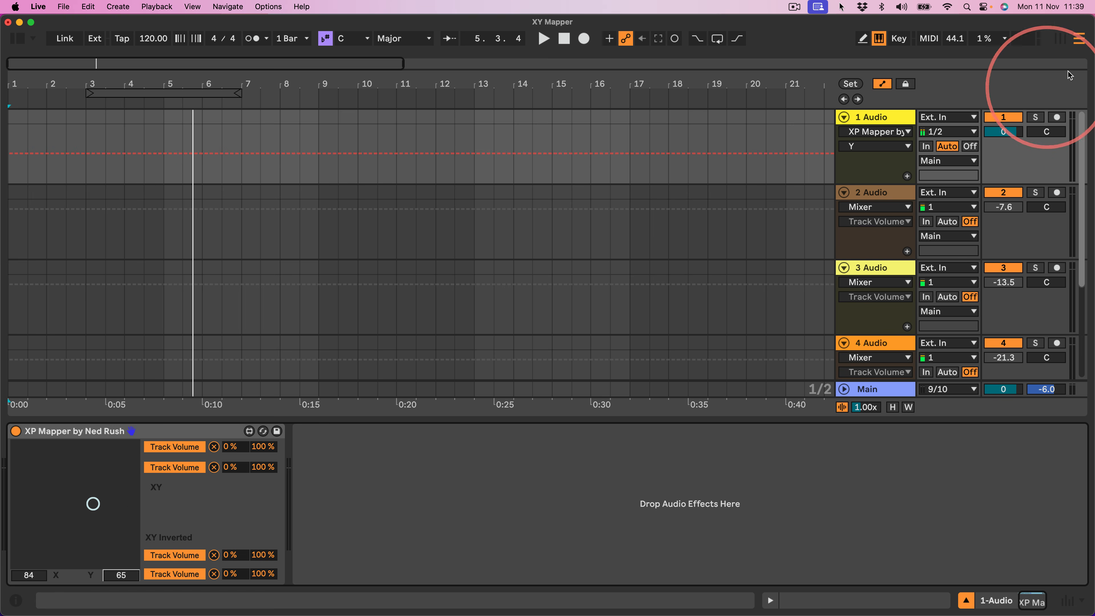
Switch to Session View and delete audio tracks 2 to 5, keeping only 1 Audio
{"action": "left_click", "coordinate": [1059, 39]}
{"action": "scroll", "coordinate": [228, 332], "scroll_direction": "down", "scroll_amount": 10}
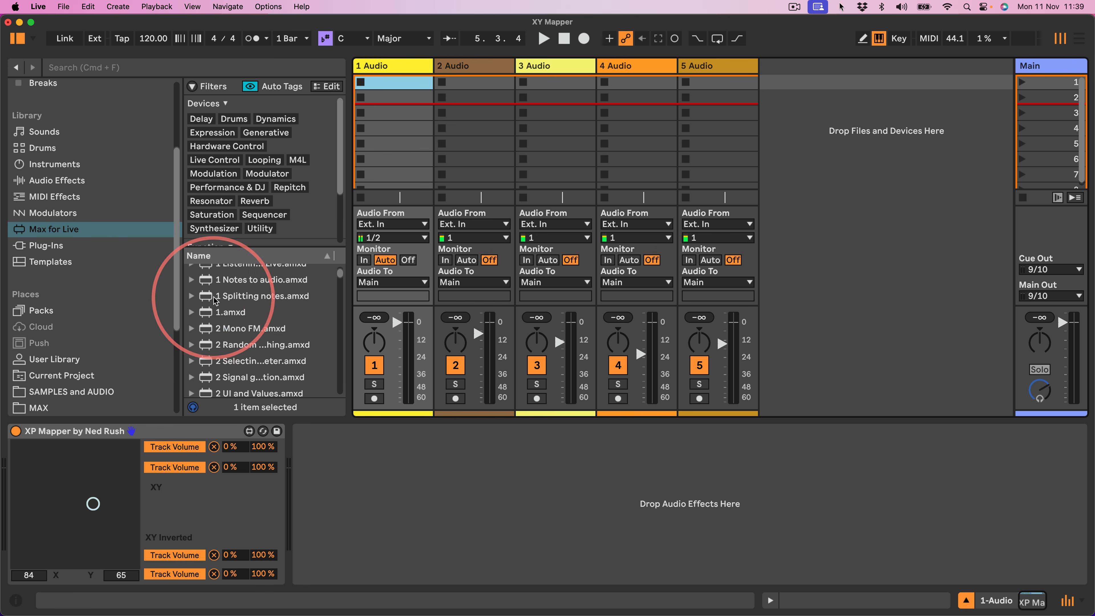
{"action": "scroll", "coordinate": [228, 332], "scroll_direction": "down", "scroll_amount": 5}
{"action": "scroll", "coordinate": [48, 215], "scroll_direction": "down", "scroll_amount": 5}
{"action": "scroll", "coordinate": [47, 185], "scroll_direction": "up", "scroll_amount": 8}
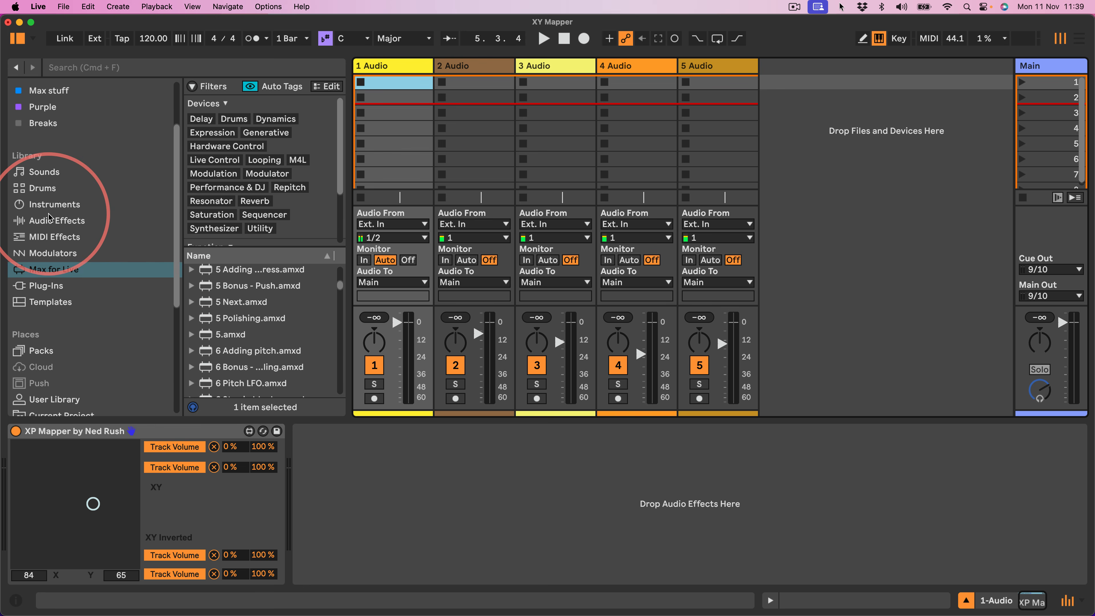
{"action": "left_click", "coordinate": [140, 430]}
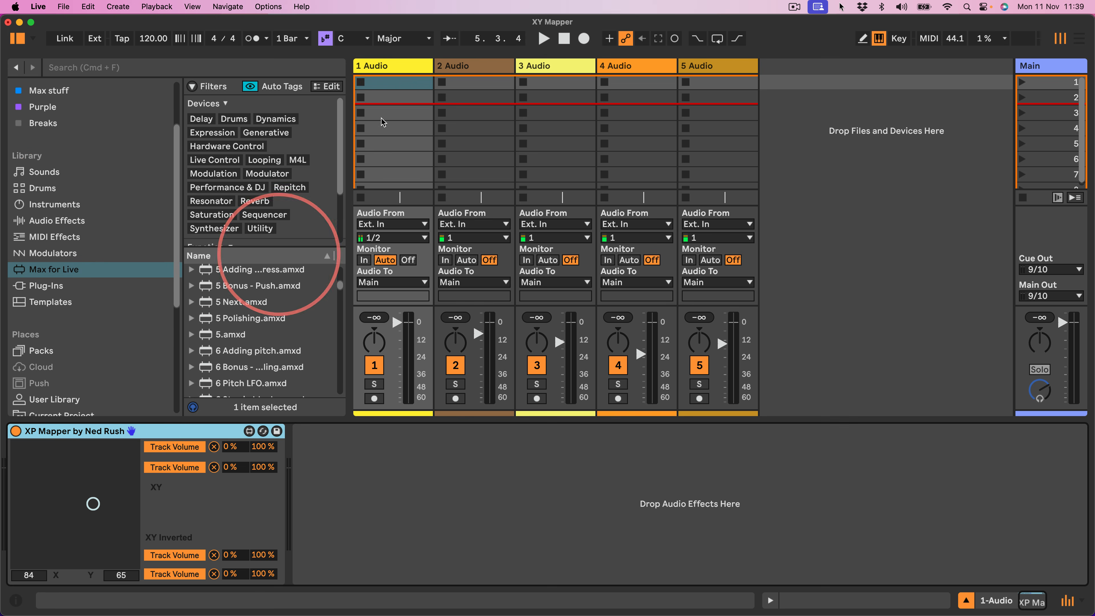
{"action": "left_click", "coordinate": [375, 68]}
{"action": "left_click", "coordinate": [469, 64]}
{"action": "key", "text": "Delete"}
{"action": "key", "text": "Delete"}
{"action": "key", "text": "Delete"}
{"action": "key", "text": "Delete"}
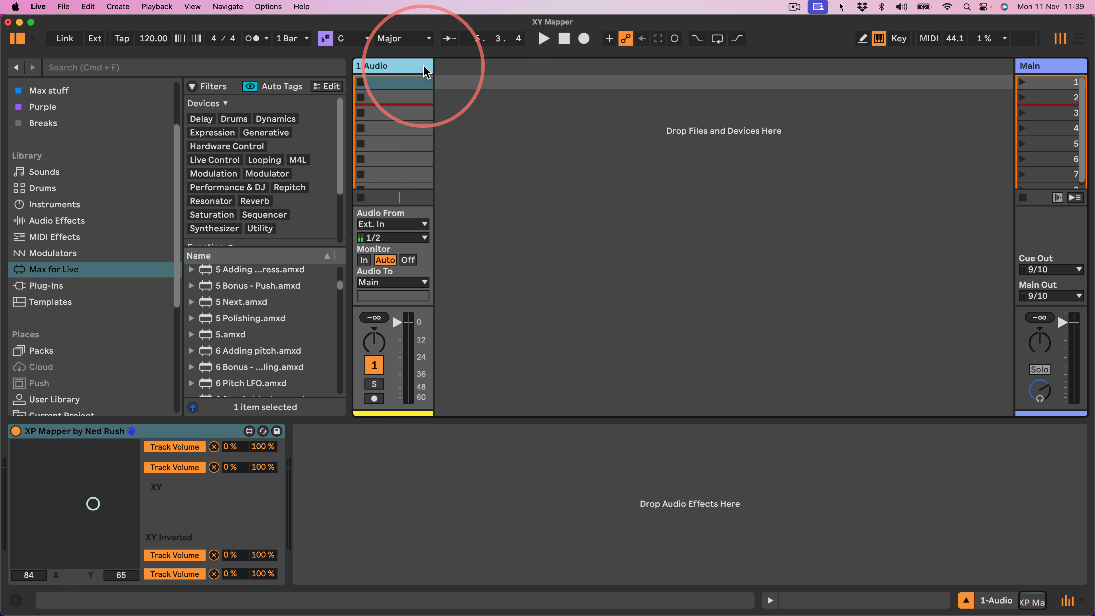
Insert a new MIDI track and load the Simpler instrument onto it
{"action": "key", "text": "super+shift+t"}
{"action": "left_click", "coordinate": [52, 204]}
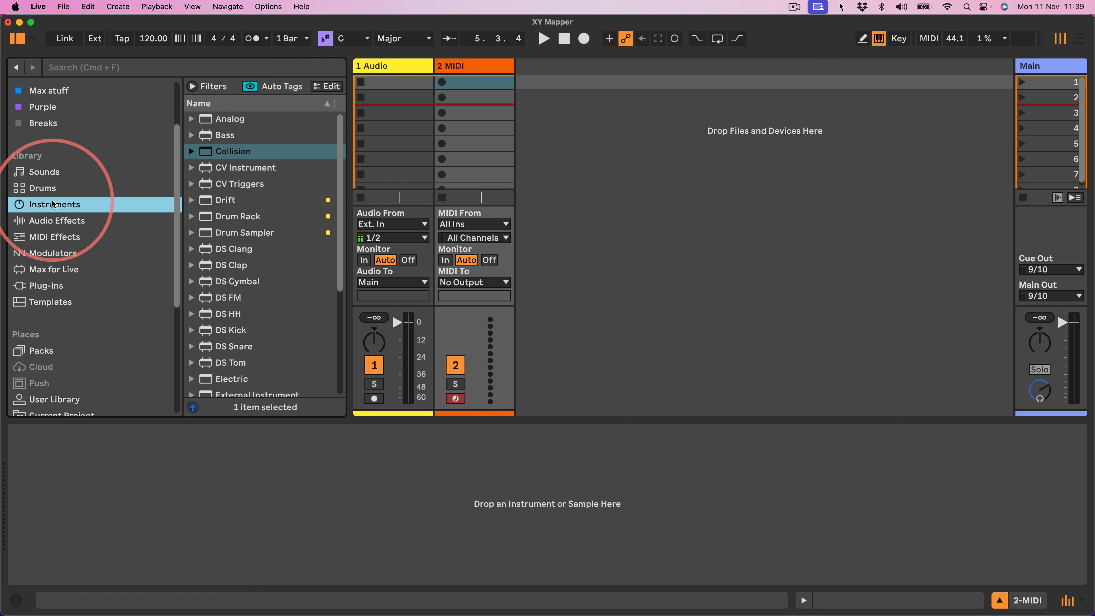
{"action": "scroll", "coordinate": [198, 281], "scroll_direction": "down", "scroll_amount": 5}
{"action": "left_click_drag", "start_coordinate": [229, 355], "coordinate": [468, 66]}
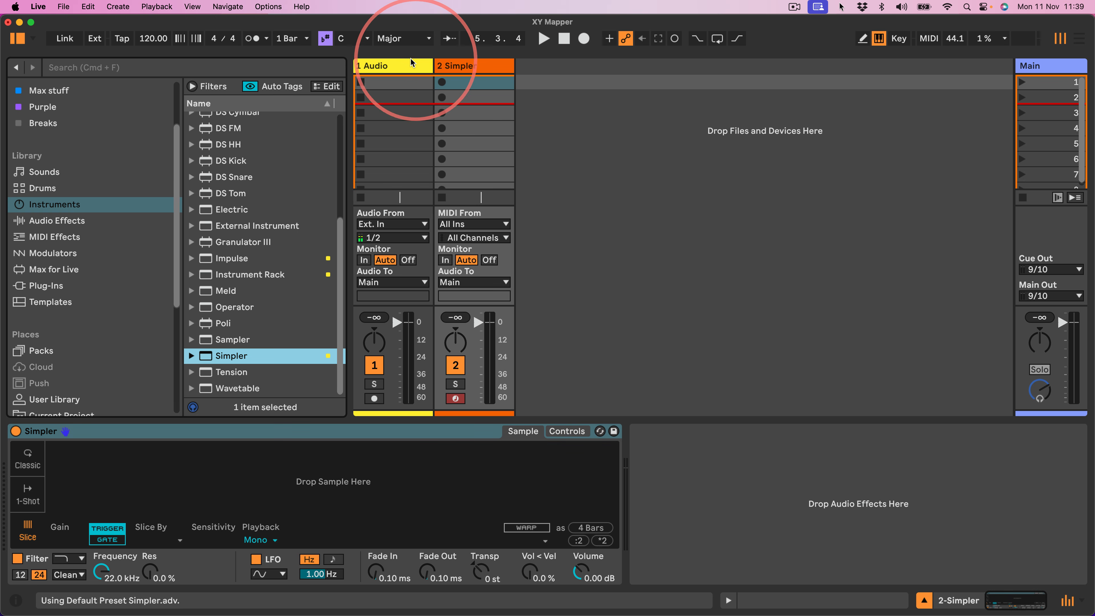
Copy the XP Mapper device from 1 Audio and paste it after Simpler on the MIDI track
{"action": "left_click", "coordinate": [382, 65]}
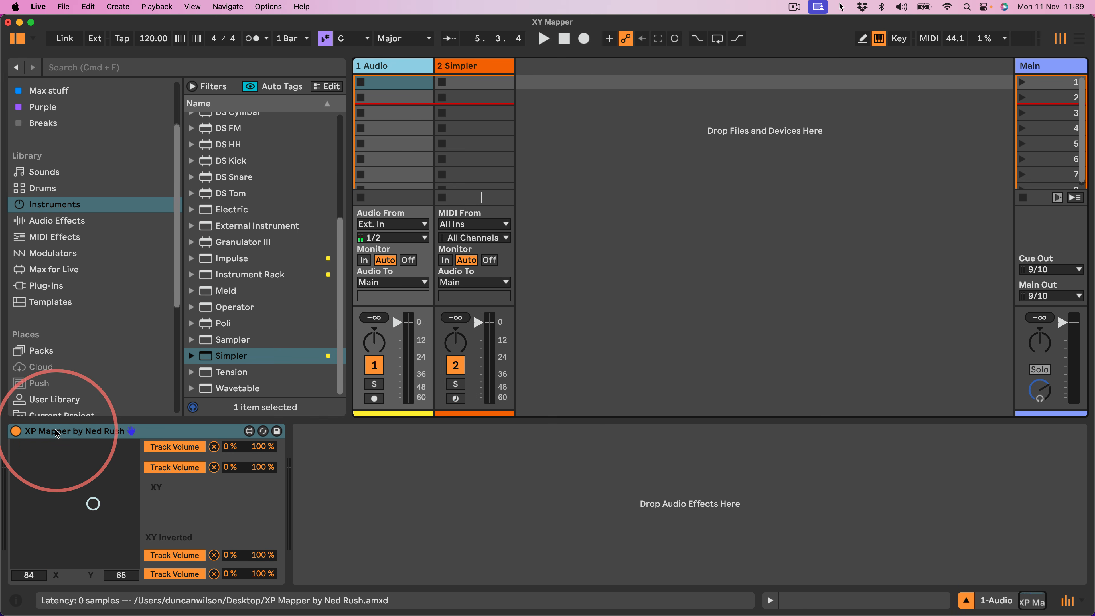
{"action": "left_click", "coordinate": [480, 68]}
{"action": "left_click", "coordinate": [682, 537]}
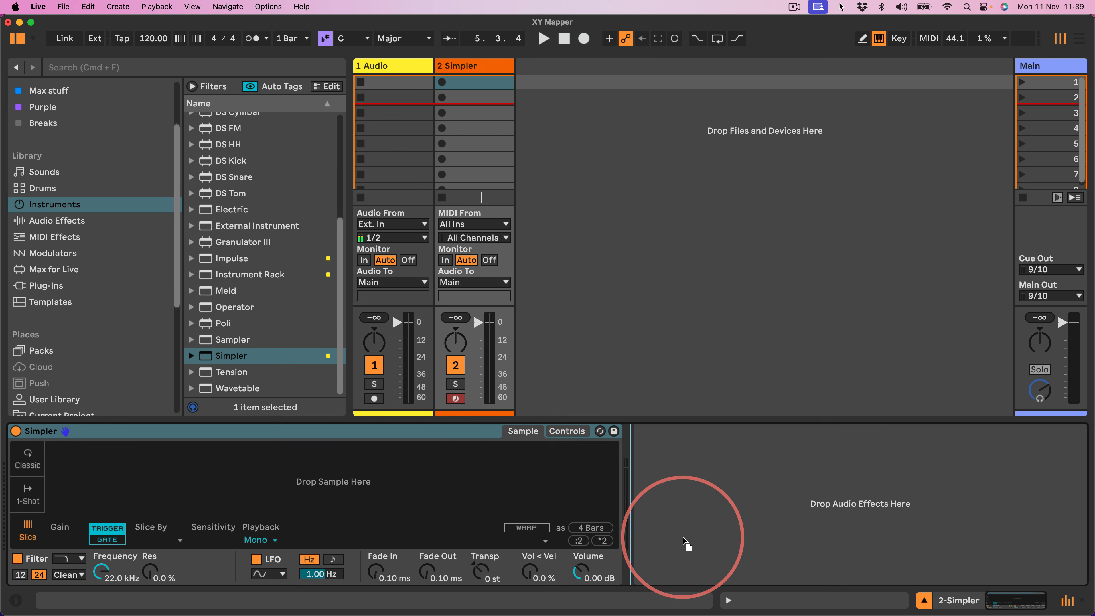
{"action": "key", "text": "super+v"}
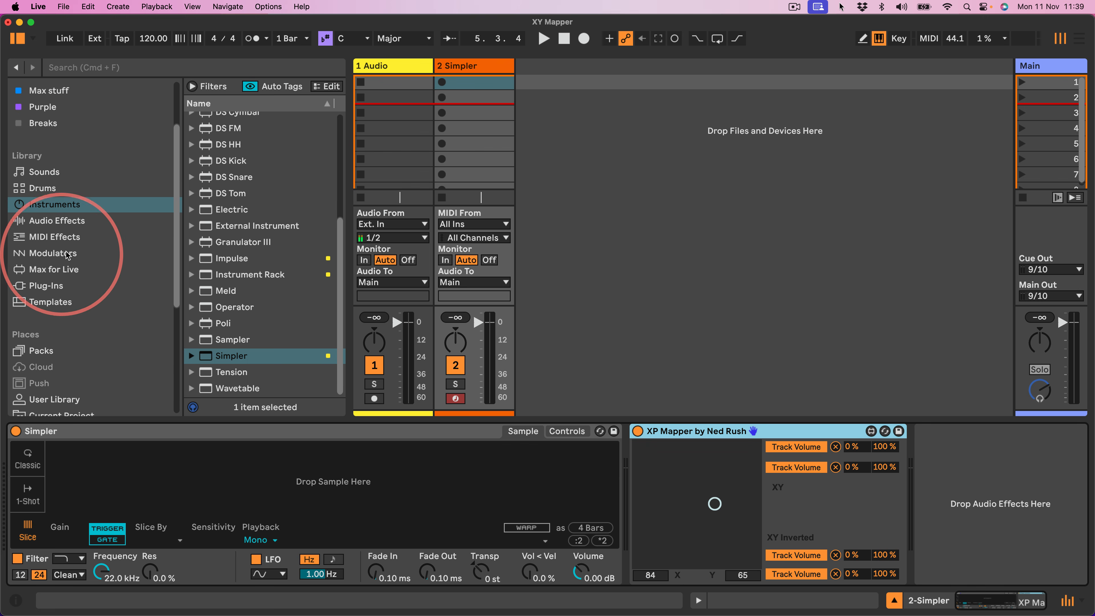
Audition vocal samples in the Vocals folder of SAMPLES and AUDIO, and load 28a-voc07.wav into Simpler
{"action": "scroll", "coordinate": [54, 245], "scroll_direction": "down", "scroll_amount": 5}
{"action": "left_click", "coordinate": [56, 246]}
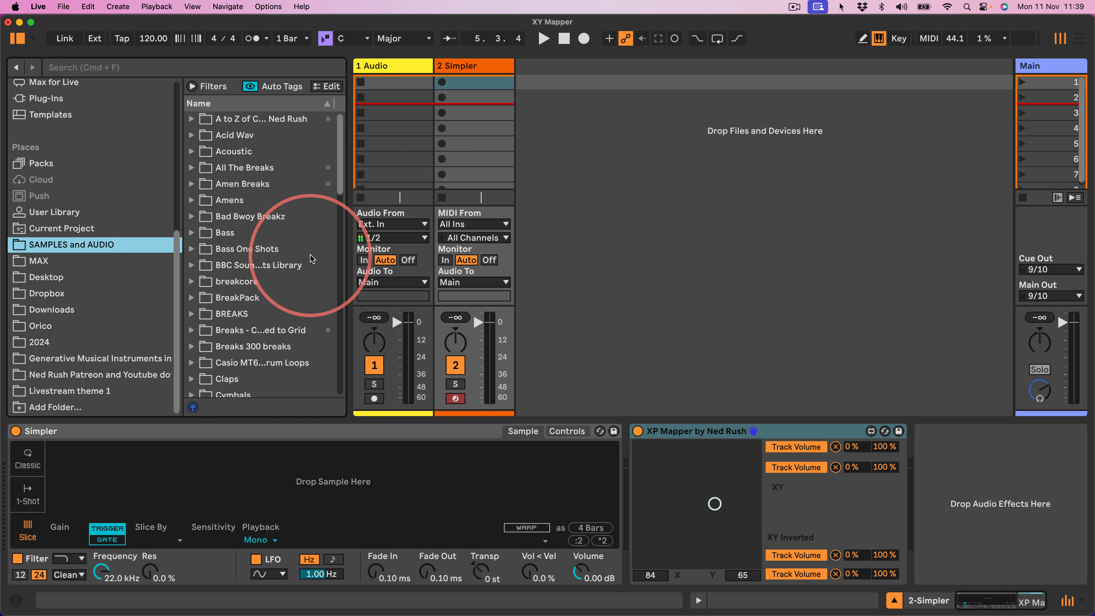
{"action": "scroll", "coordinate": [269, 218], "scroll_direction": "down", "scroll_amount": 15}
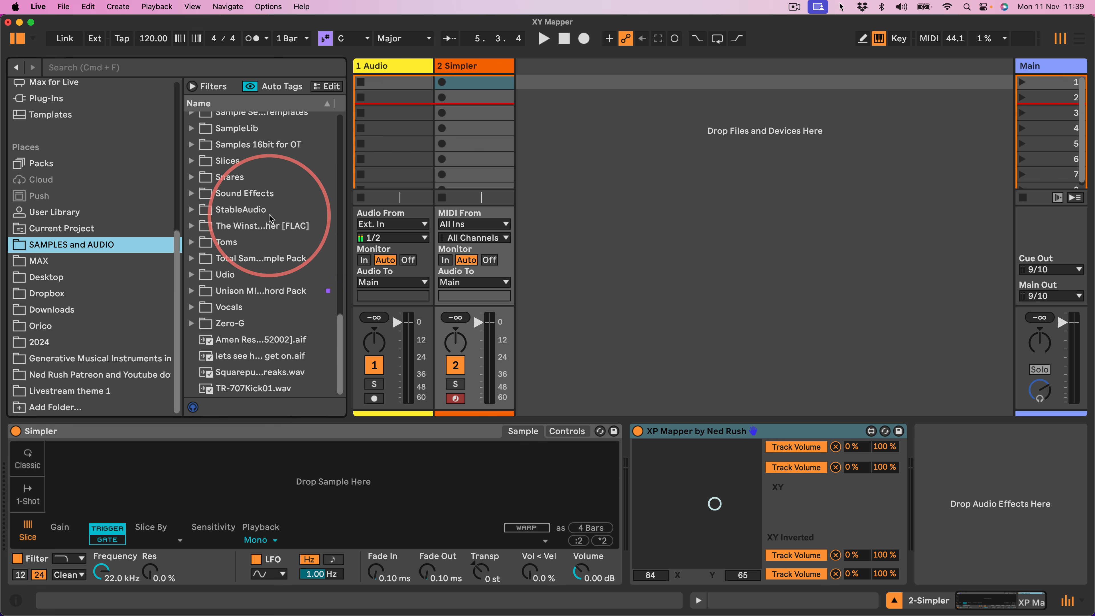
{"action": "left_click", "coordinate": [191, 306]}
{"action": "scroll", "coordinate": [233, 329], "scroll_direction": "down", "scroll_amount": 3}
{"action": "left_click", "coordinate": [234, 329]}
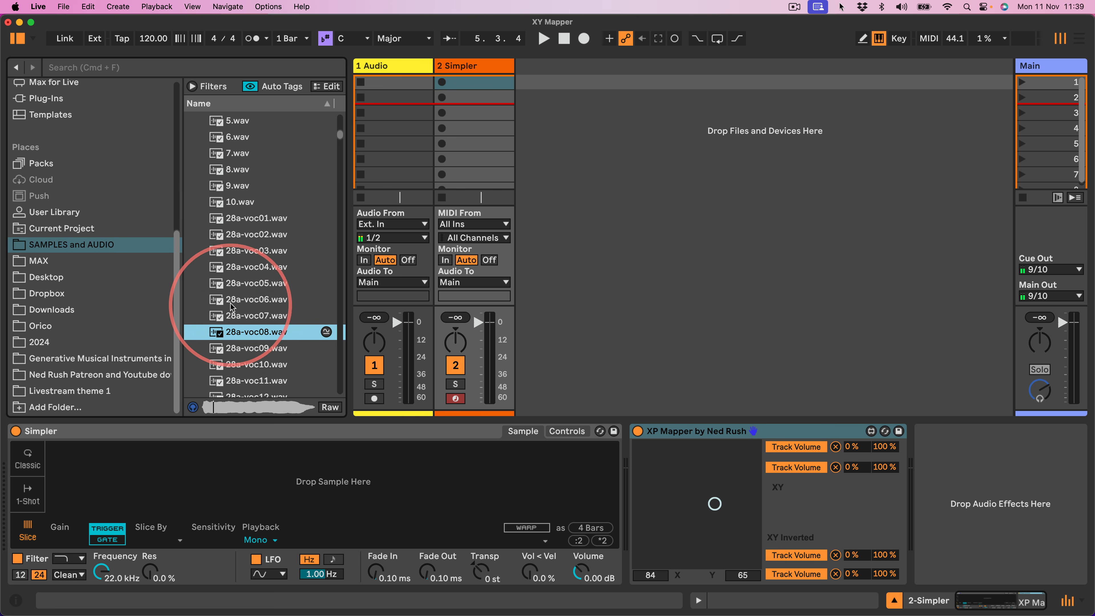
{"action": "scroll", "coordinate": [233, 310], "scroll_direction": "down", "scroll_amount": 2}
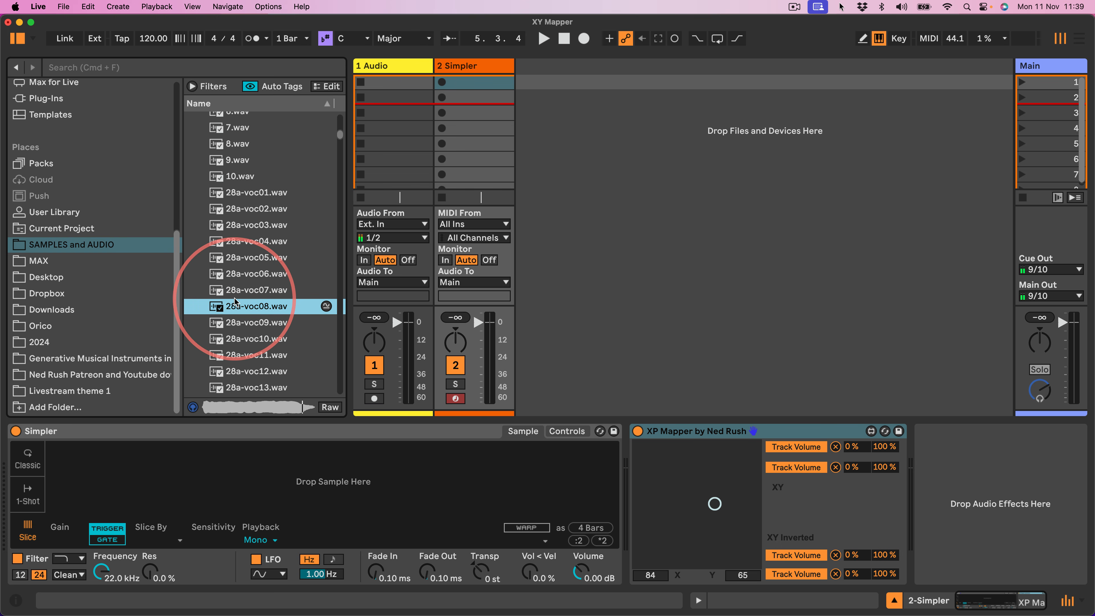
{"action": "left_click", "coordinate": [234, 295]}
{"action": "left_click_drag", "start_coordinate": [234, 296], "coordinate": [277, 480]}
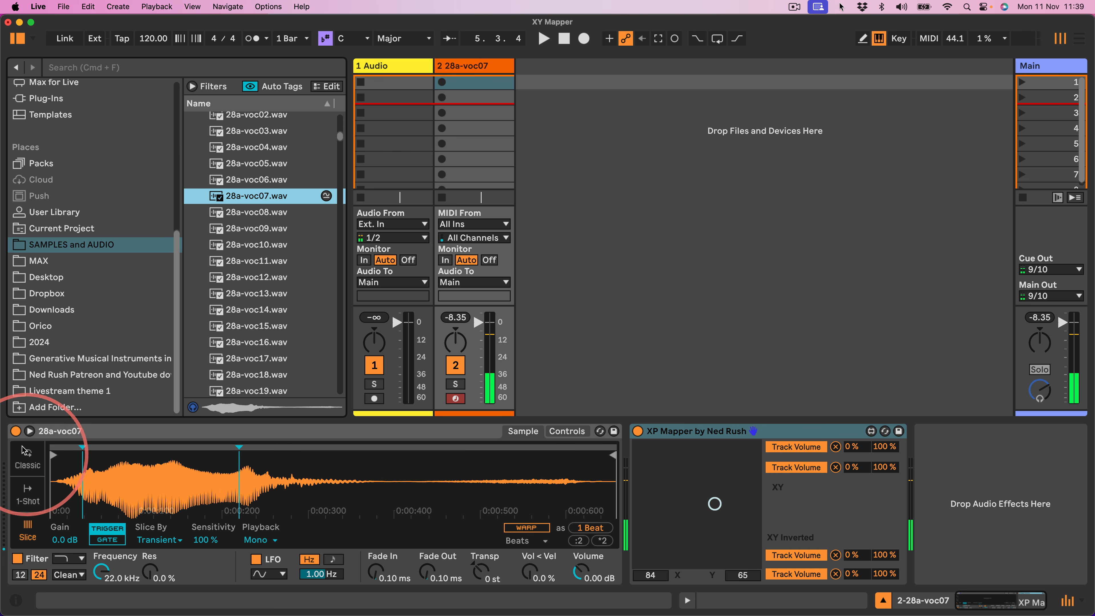
Set Simpler to Classic mode with Loop on and Snap off, and shorten the sample Length to 3.12 %
{"action": "left_click", "coordinate": [27, 460]}
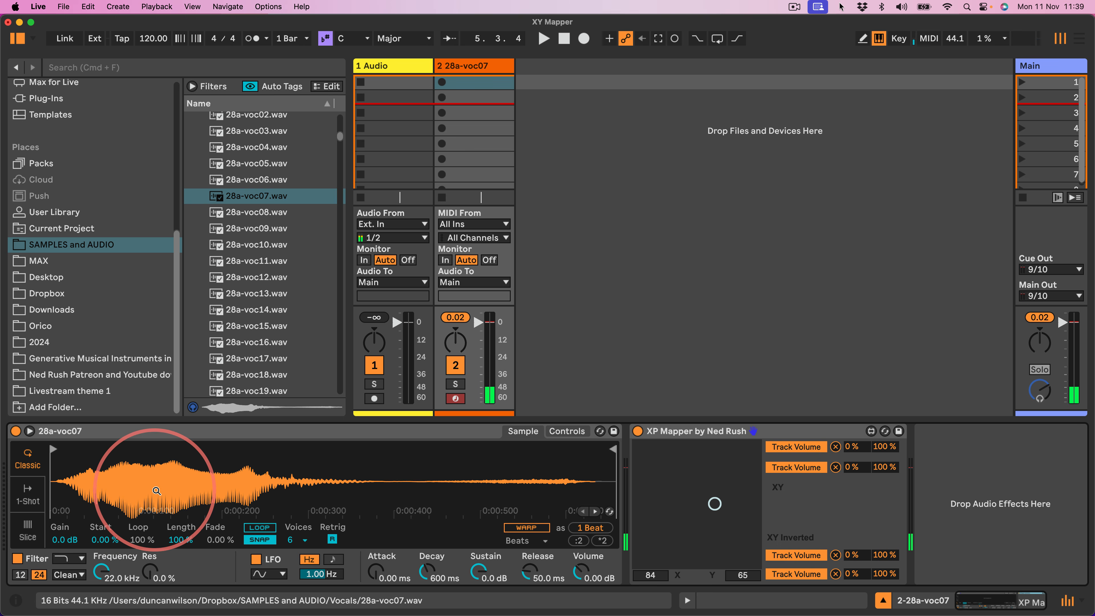
{"action": "left_click", "coordinate": [260, 527]}
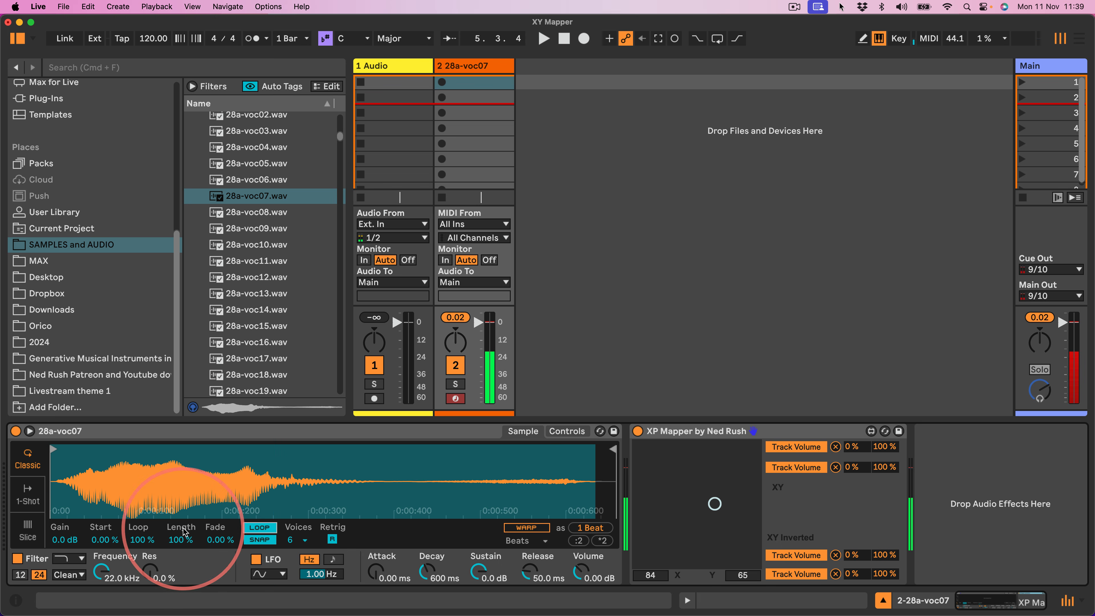
{"action": "left_click_drag", "start_coordinate": [181, 540], "coordinate": [194, 563]}
{"action": "left_click", "coordinate": [256, 541]}
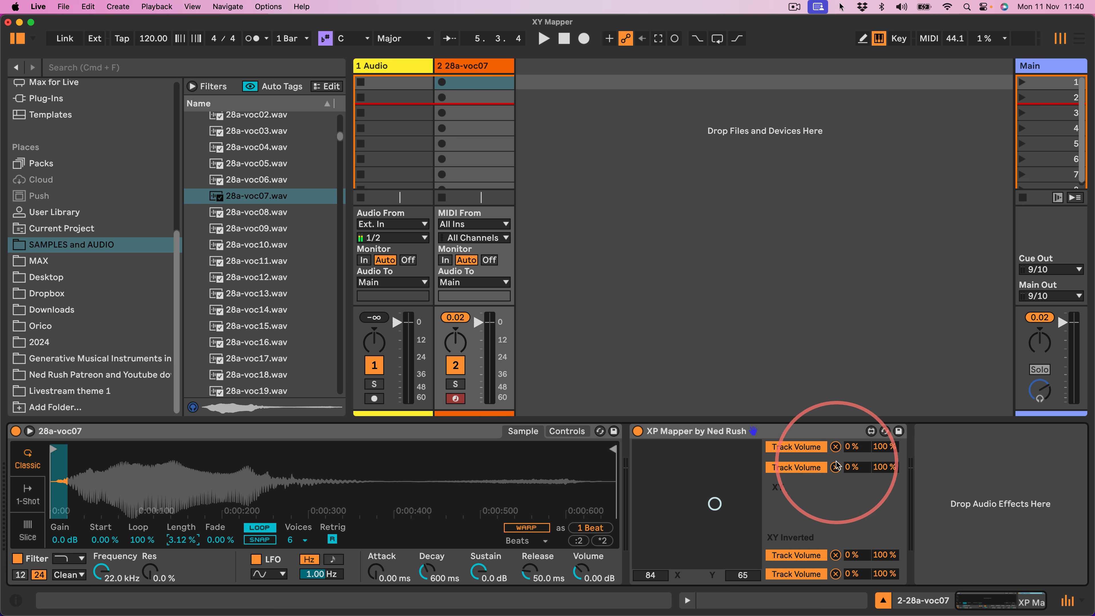
Clear all four Track Volume mappings from the XP Mapper on the Simpler track
{"action": "left_click", "coordinate": [835, 447]}
{"action": "left_click", "coordinate": [835, 466]}
{"action": "left_click", "coordinate": [835, 555]}
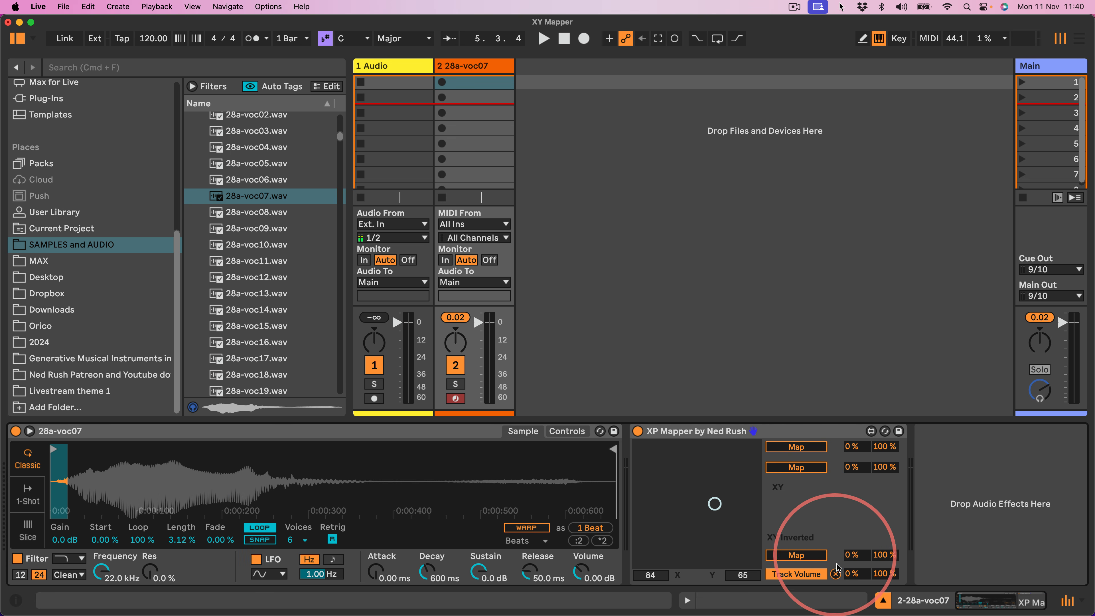
{"action": "left_click", "coordinate": [835, 574]}
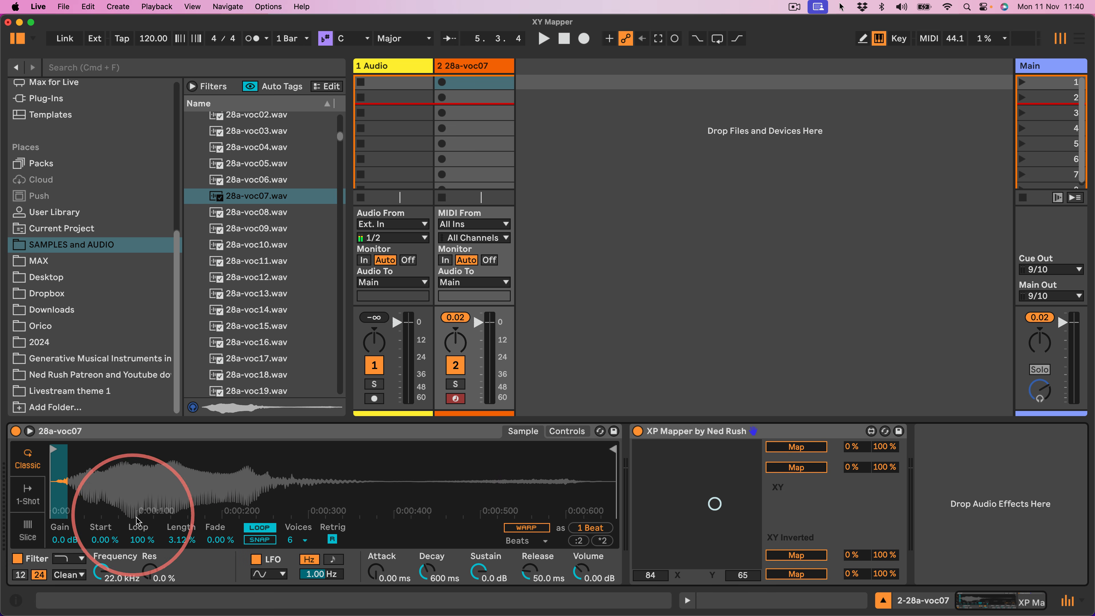
Map the second XY slot to Simpler's Length and the first to its Start, trying each mapping on the XY pad
{"action": "left_click_drag", "start_coordinate": [182, 539], "coordinate": [176, 542]}
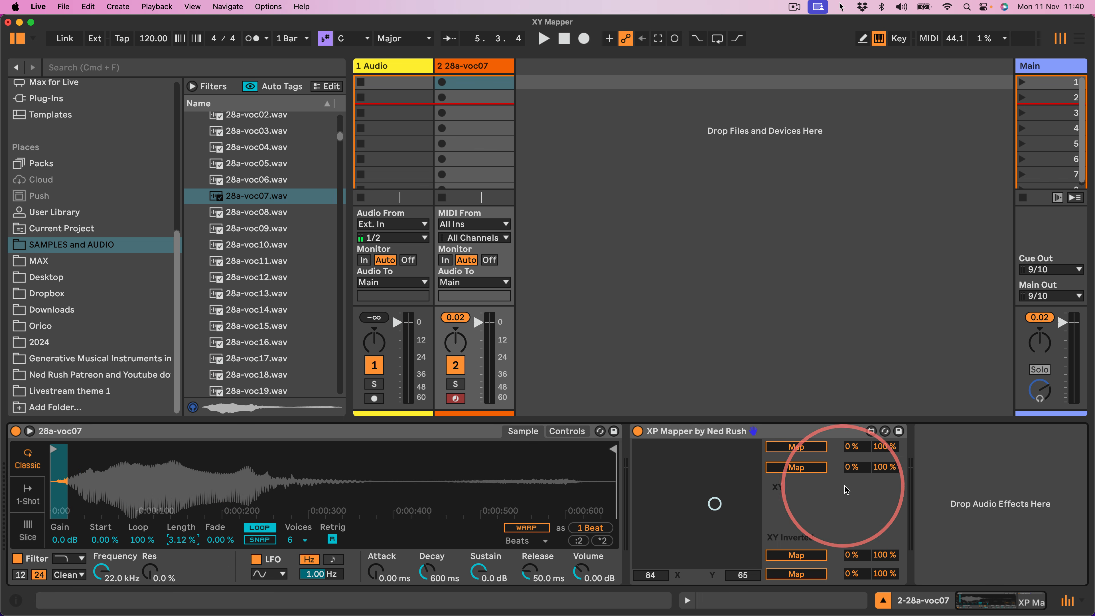
{"action": "left_click", "coordinate": [177, 539]}
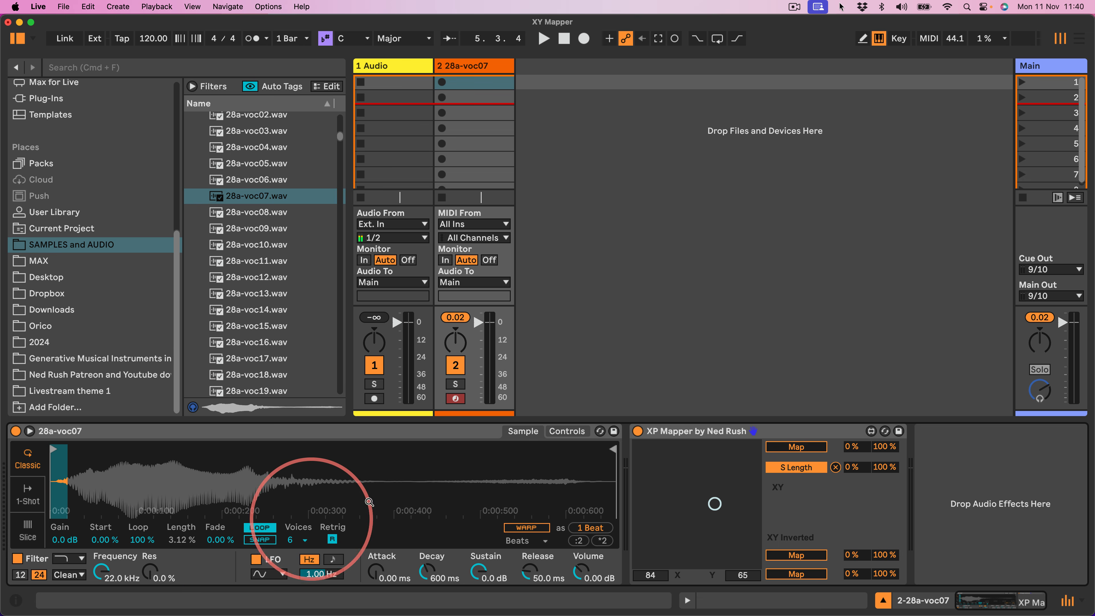
{"action": "left_click_drag", "start_coordinate": [714, 503], "coordinate": [691, 543]}
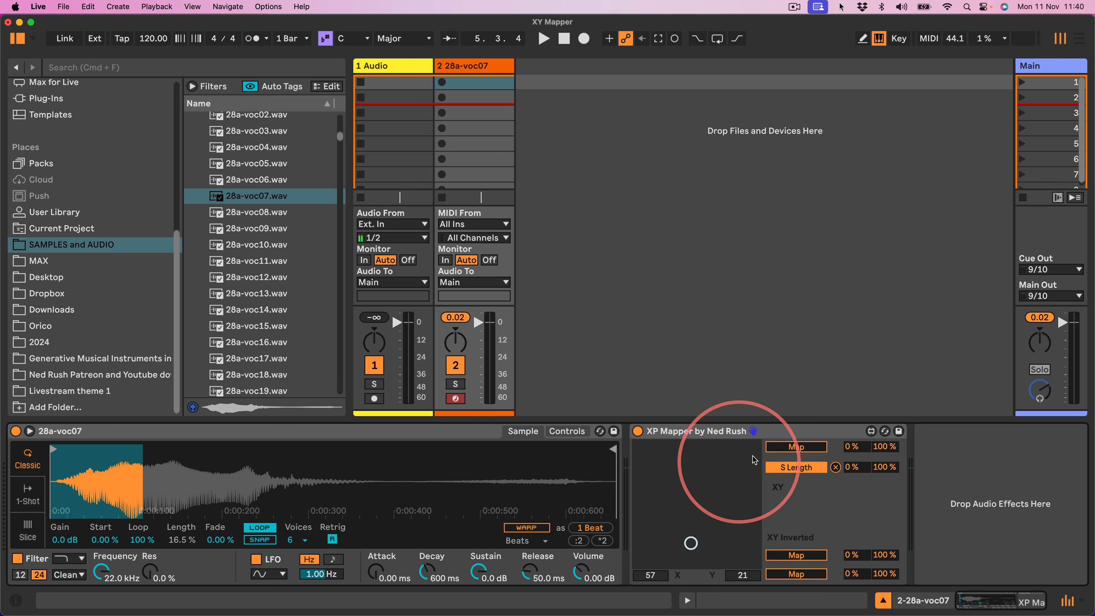
{"action": "left_click", "coordinate": [796, 447]}
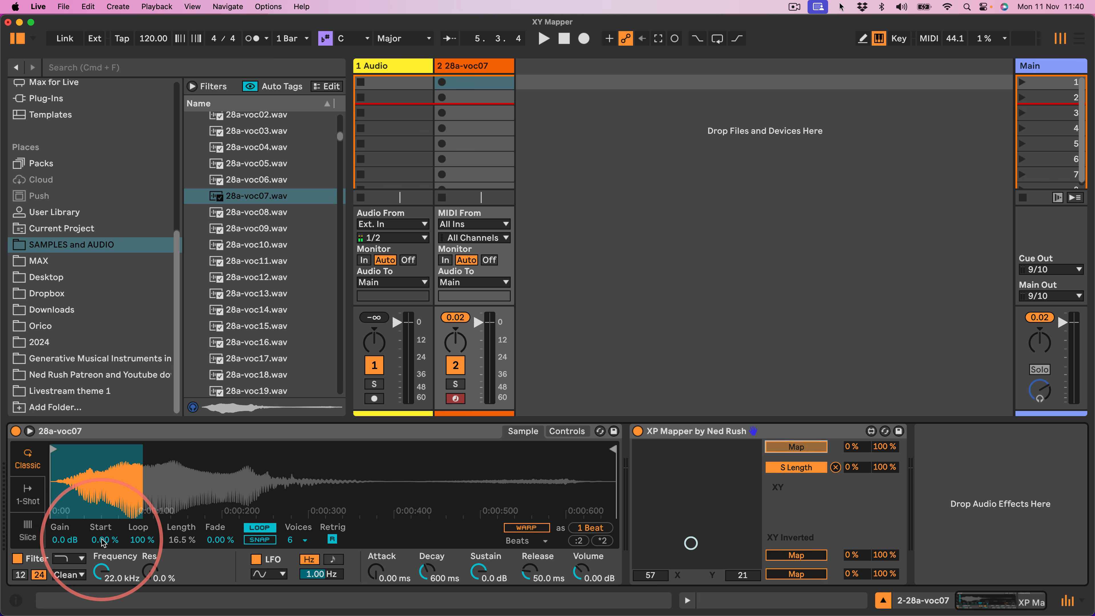
{"action": "mouse_move", "coordinate": [691, 543]}
{"action": "left_mouse_down"}
{"action": "mouse_move", "coordinate": [678, 556]}
{"action": "mouse_move", "coordinate": [705, 555]}
{"action": "mouse_move", "coordinate": [694, 558]}
{"action": "mouse_move", "coordinate": [695, 502]}
{"action": "mouse_move", "coordinate": [690, 558]}
{"action": "left_mouse_up"}
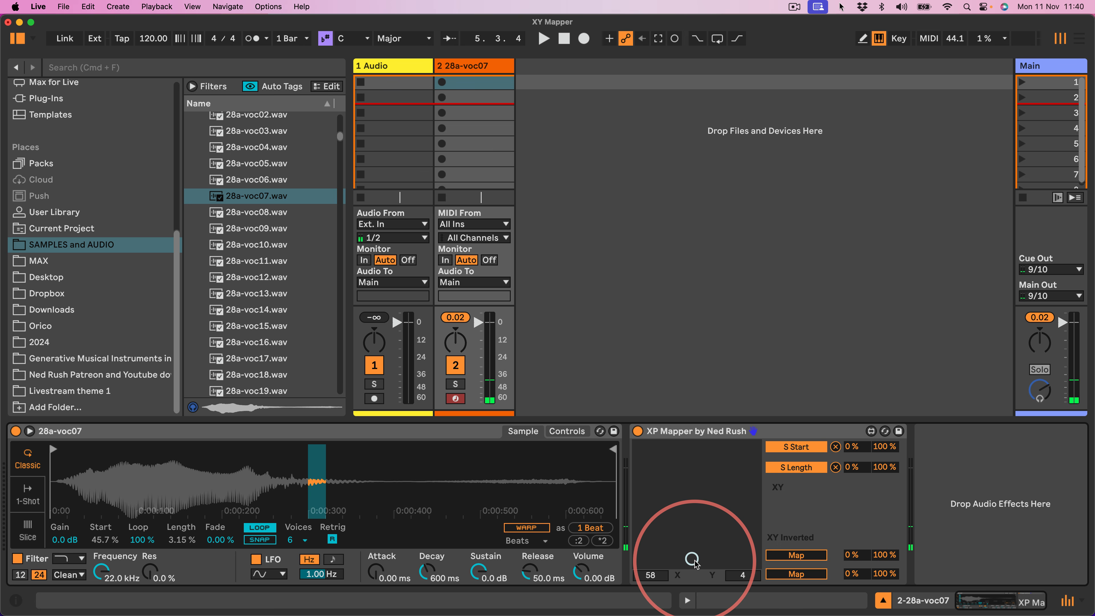
{"action": "mouse_move", "coordinate": [692, 560]}
{"action": "left_mouse_down"}
{"action": "mouse_move", "coordinate": [649, 560]}
{"action": "mouse_move", "coordinate": [690, 551]}
{"action": "left_mouse_up"}
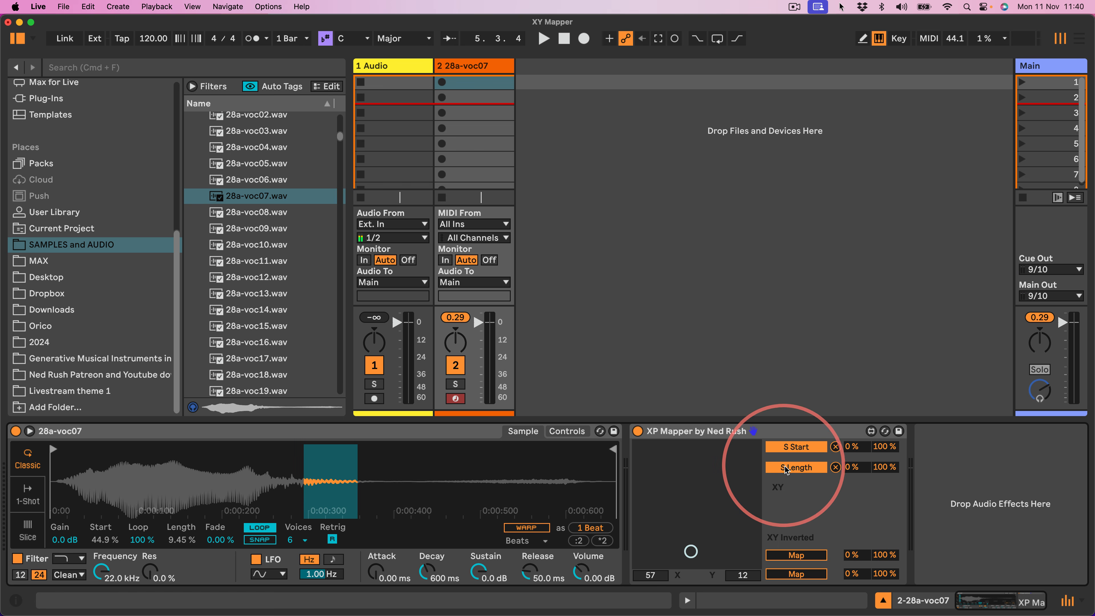
Limit the S Length mapping's maximum to 20 % and set Simpler's Fade to 100 %, testing both changes with the XY pad
{"action": "left_click", "coordinate": [854, 467]}
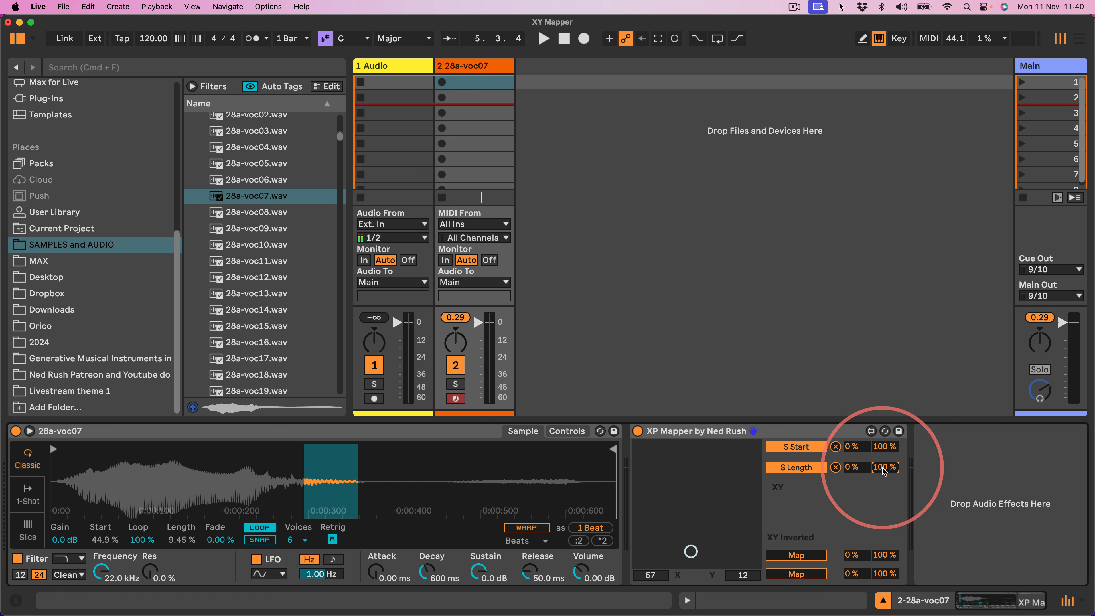
{"action": "left_click_drag", "start_coordinate": [691, 551], "coordinate": [690, 446]}
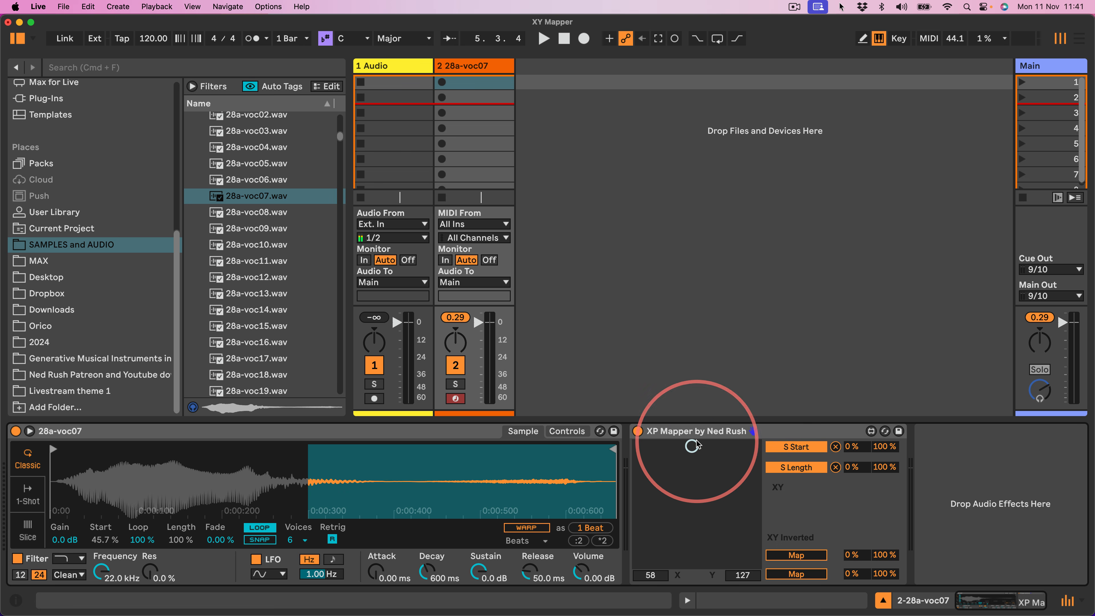
{"action": "mouse_move", "coordinate": [887, 472]}
{"action": "left_mouse_down"}
{"action": "mouse_move", "coordinate": [888, 496]}
{"action": "mouse_move", "coordinate": [880, 489]}
{"action": "left_mouse_up"}
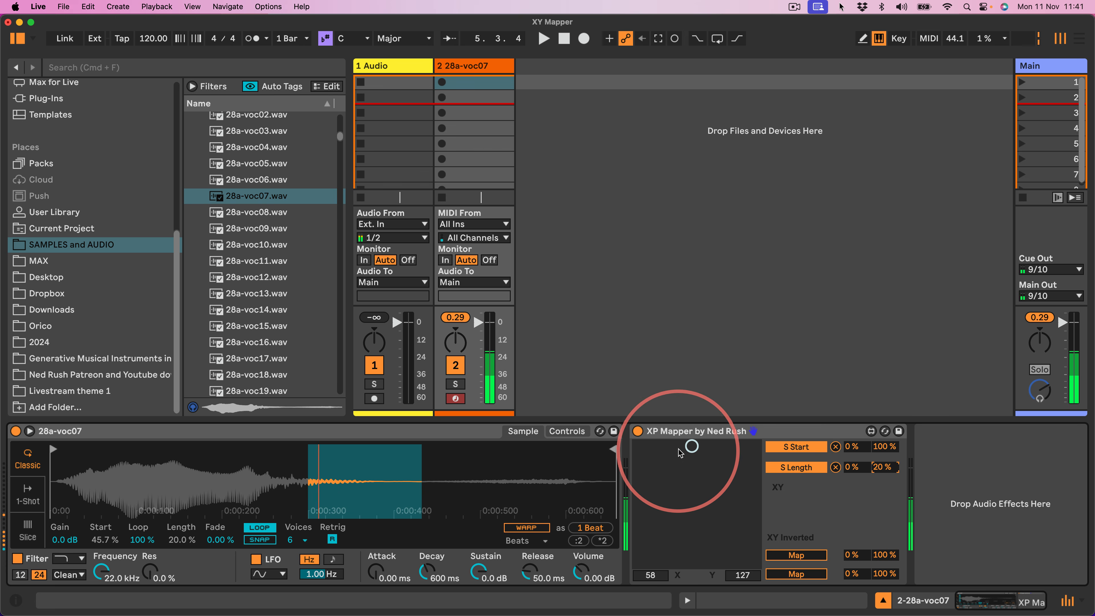
{"action": "left_click_drag", "start_coordinate": [692, 447], "coordinate": [687, 536]}
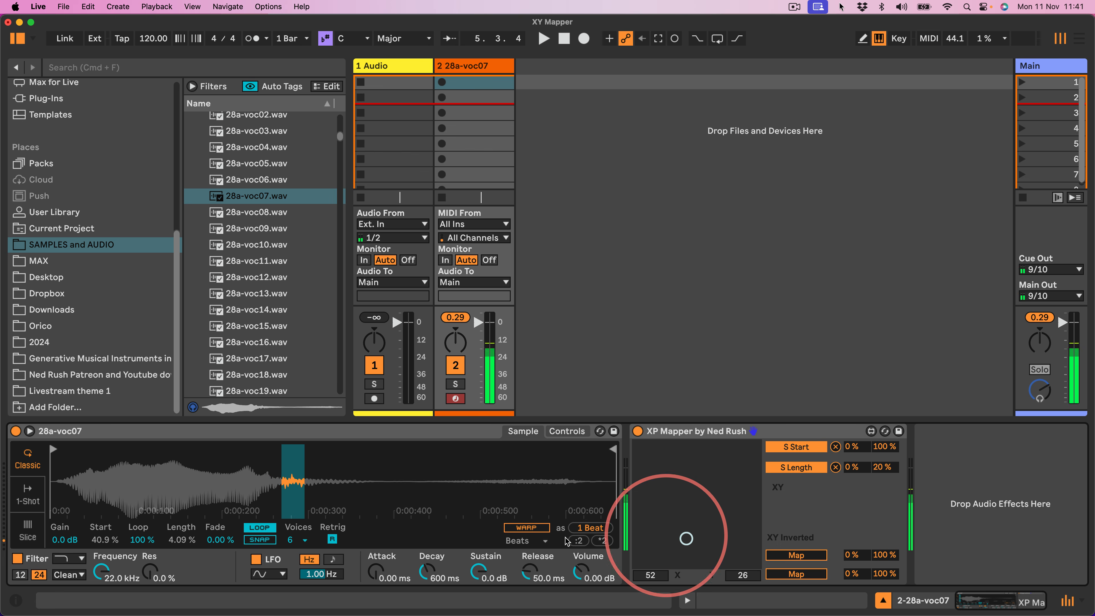
{"action": "left_click_drag", "start_coordinate": [220, 539], "coordinate": [219, 479]}
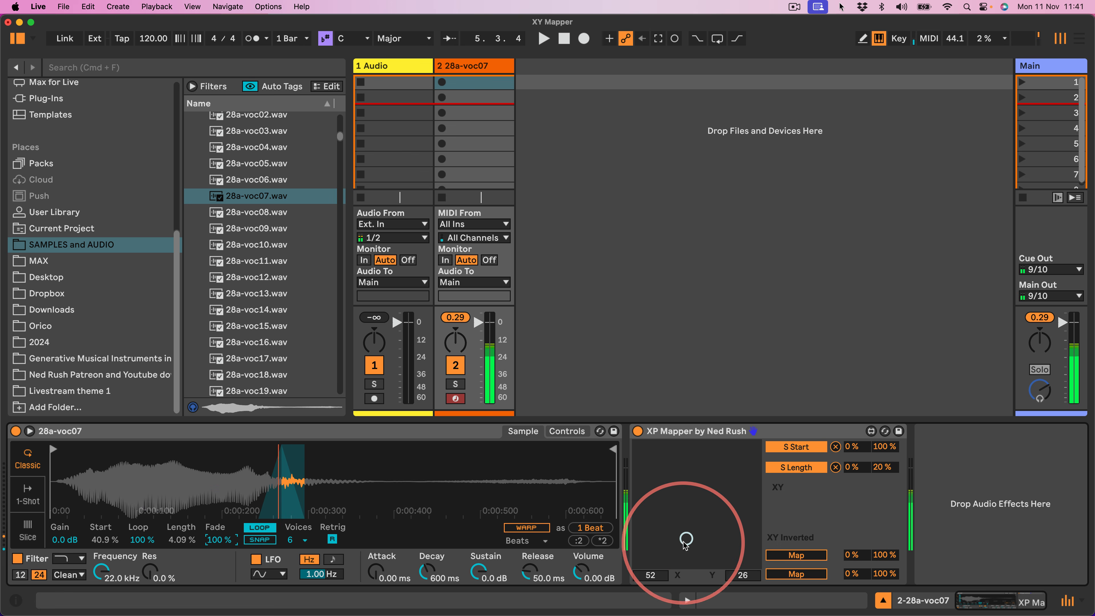
{"action": "left_click_drag", "start_coordinate": [685, 545], "coordinate": [688, 514]}
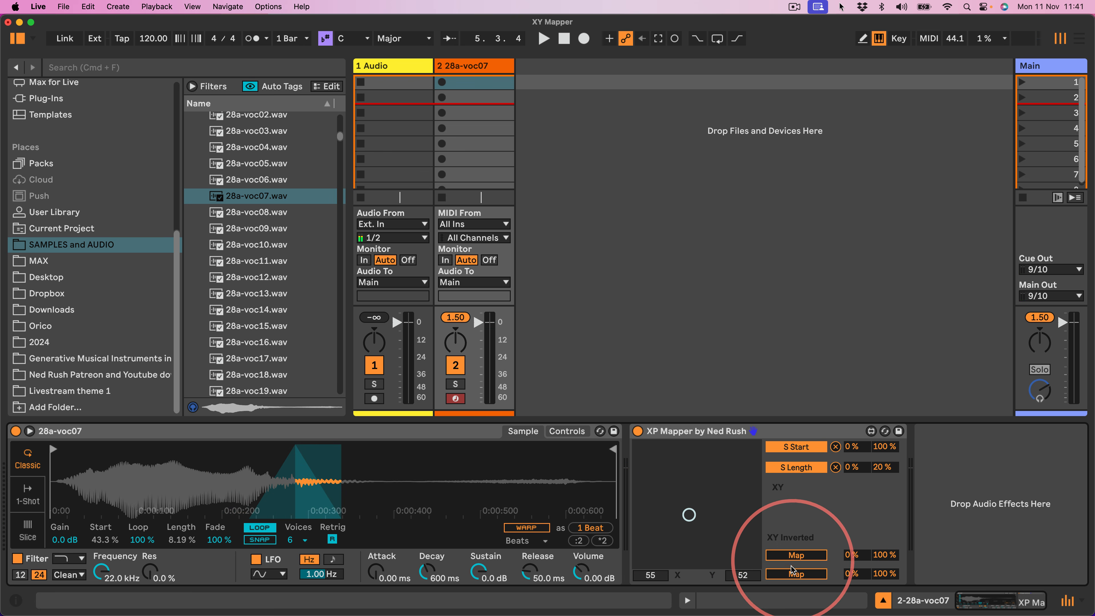
Set Simpler's filter type to Morph, map the first XY Inverted slot to Filter Morph, and test it on the XY pad
{"action": "left_click", "coordinate": [77, 557]}
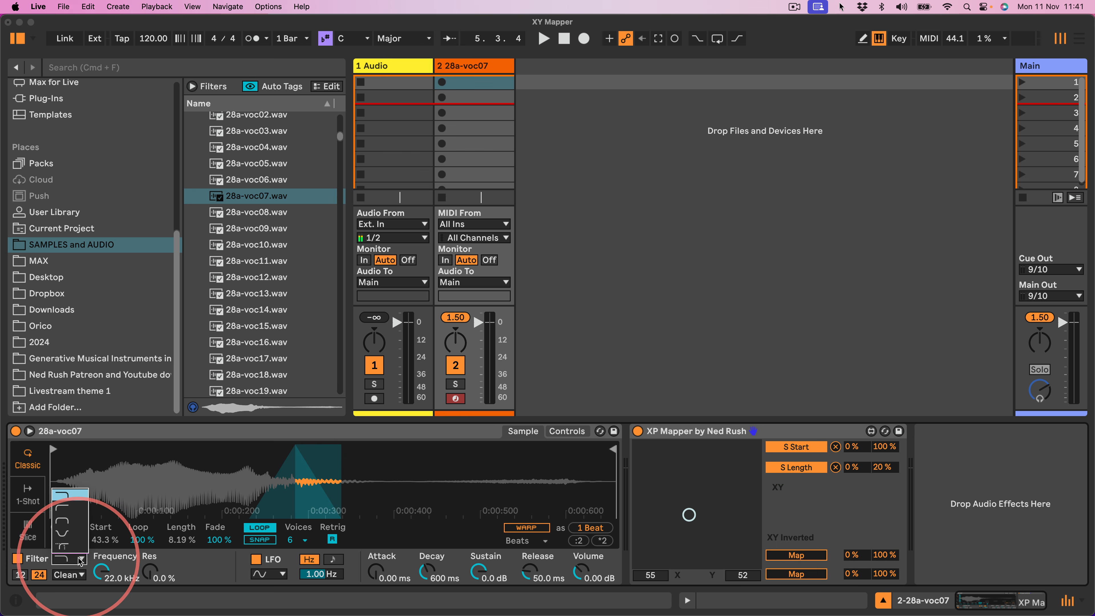
{"action": "left_click", "coordinate": [63, 545]}
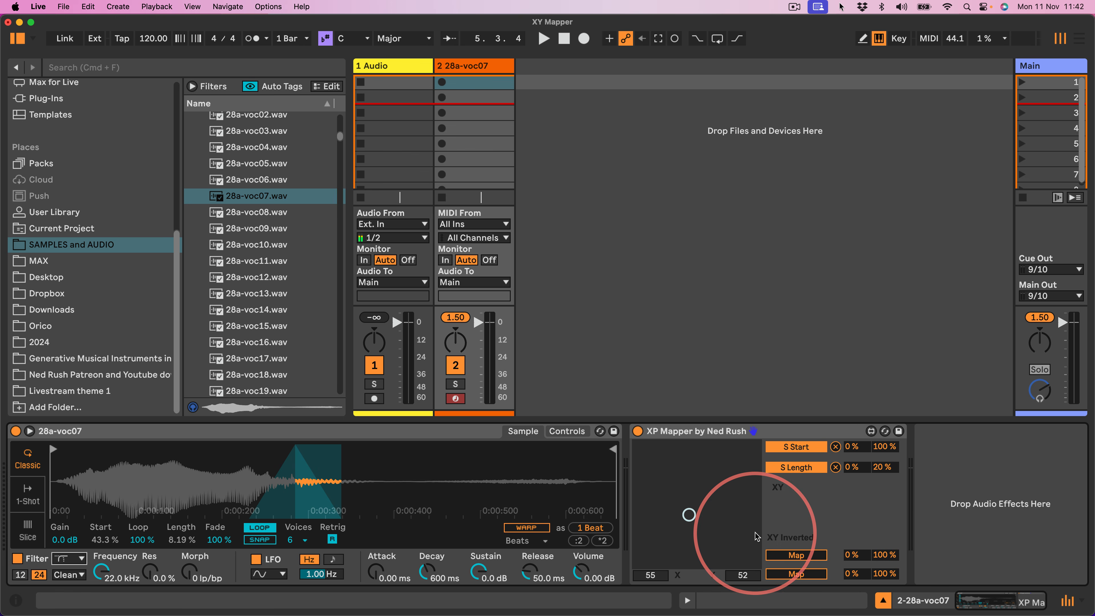
{"action": "left_click", "coordinate": [788, 556]}
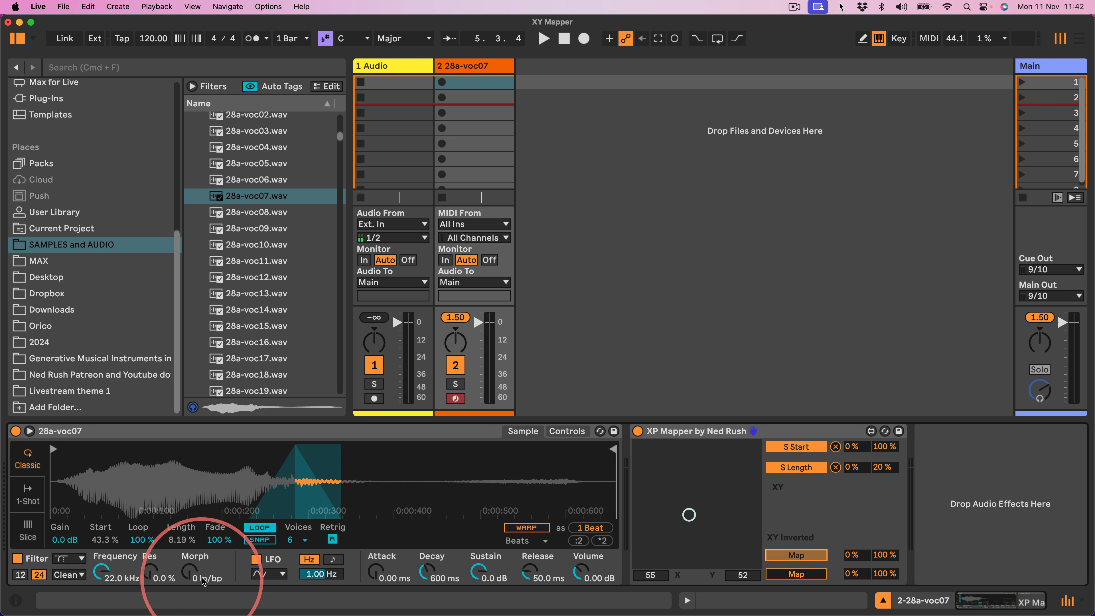
{"action": "left_click", "coordinate": [189, 571]}
{"action": "left_click_drag", "start_coordinate": [690, 516], "coordinate": [660, 518]}
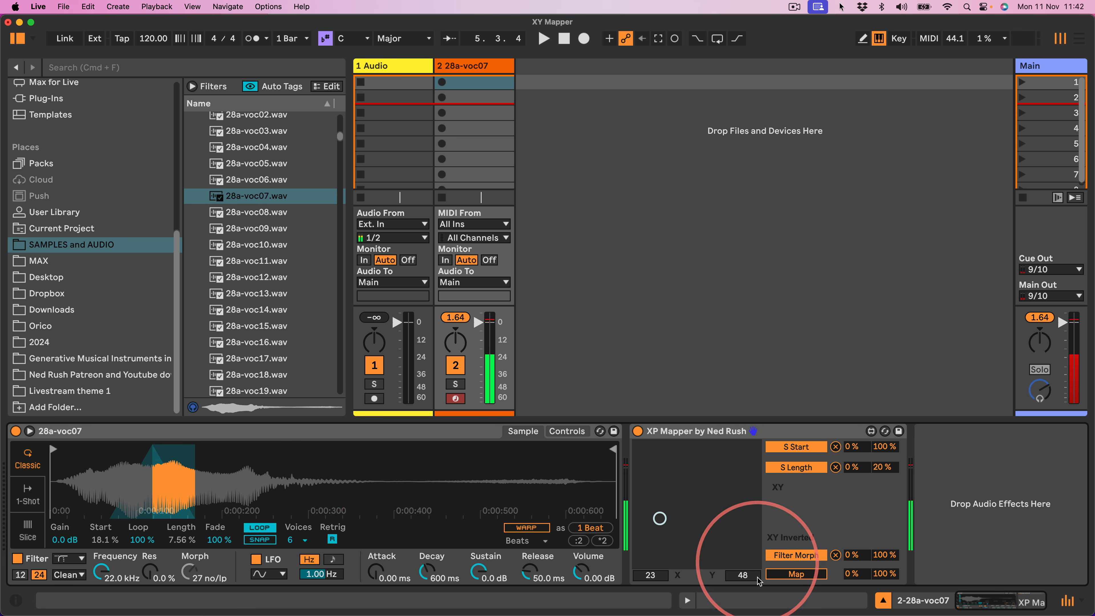
Map the second XY Inverted slot to Simpler's Filter Frequency and try the mapping on the XY pad
{"action": "left_click", "coordinate": [787, 575]}
{"action": "left_click", "coordinate": [102, 572]}
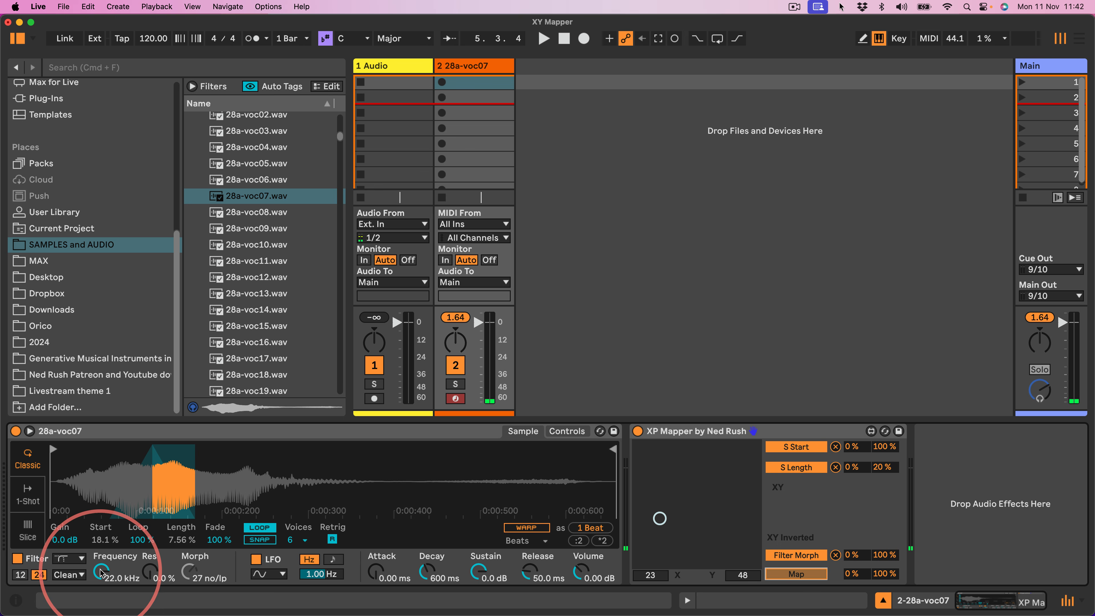
{"action": "mouse_move", "coordinate": [660, 518]}
{"action": "left_mouse_down"}
{"action": "mouse_move", "coordinate": [659, 533]}
{"action": "mouse_move", "coordinate": [702, 461]}
{"action": "mouse_move", "coordinate": [728, 455]}
{"action": "mouse_move", "coordinate": [671, 519]}
{"action": "mouse_move", "coordinate": [642, 500]}
{"action": "mouse_move", "coordinate": [706, 511]}
{"action": "mouse_move", "coordinate": [691, 494]}
{"action": "mouse_move", "coordinate": [650, 532]}
{"action": "mouse_move", "coordinate": [686, 486]}
{"action": "mouse_move", "coordinate": [655, 518]}
{"action": "mouse_move", "coordinate": [699, 506]}
{"action": "mouse_move", "coordinate": [684, 535]}
{"action": "mouse_move", "coordinate": [669, 487]}
{"action": "mouse_move", "coordinate": [696, 517]}
{"action": "mouse_move", "coordinate": [691, 479]}
{"action": "mouse_move", "coordinate": [660, 538]}
{"action": "mouse_move", "coordinate": [642, 526]}
{"action": "mouse_move", "coordinate": [652, 513]}
{"action": "mouse_move", "coordinate": [667, 528]}
{"action": "mouse_move", "coordinate": [698, 514]}
{"action": "mouse_move", "coordinate": [694, 533]}
{"action": "mouse_move", "coordinate": [686, 506]}
{"action": "mouse_move", "coordinate": [696, 518]}
{"action": "mouse_move", "coordinate": [698, 472]}
{"action": "mouse_move", "coordinate": [674, 466]}
{"action": "mouse_move", "coordinate": [666, 513]}
{"action": "left_mouse_up"}
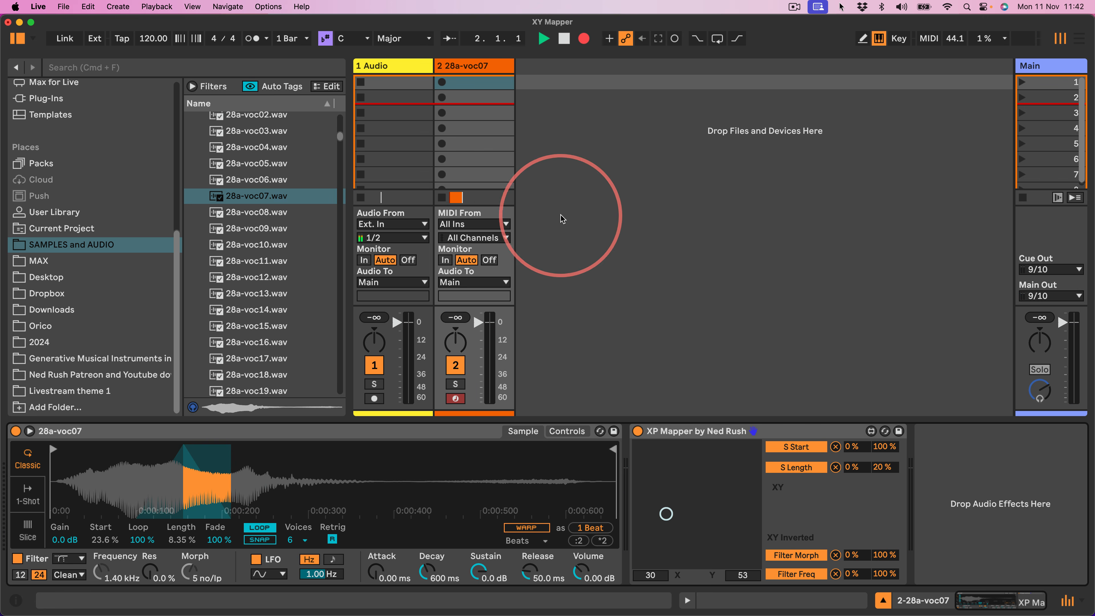
Show the Arrangement and record XY pad movements as automation on the 28a-voc07 track, then stop the transport
{"action": "left_click", "coordinate": [1061, 39]}
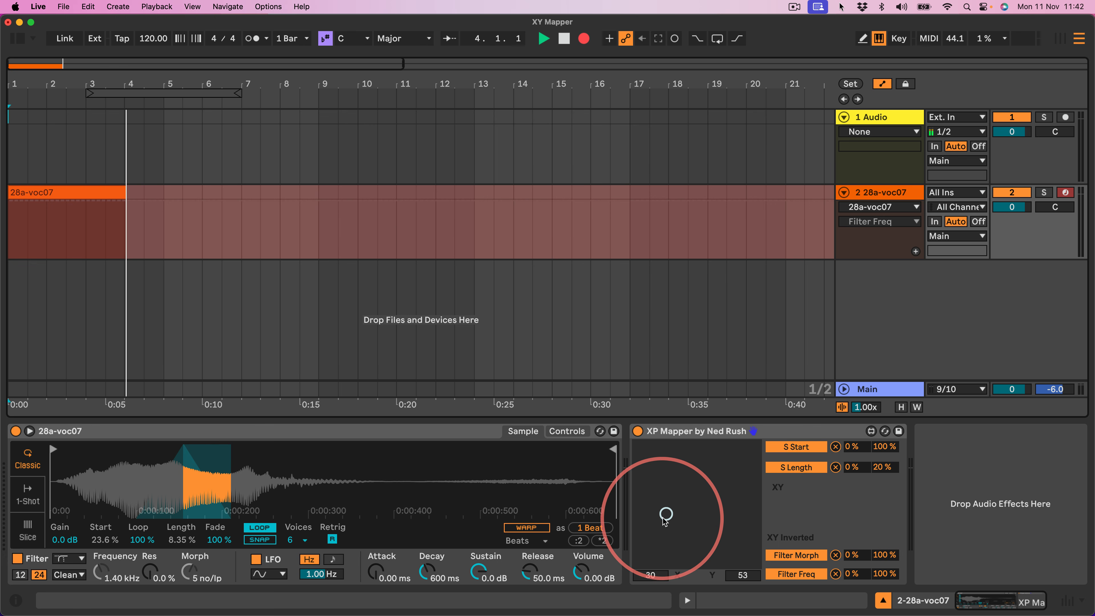
{"action": "mouse_move", "coordinate": [665, 515]}
{"action": "left_mouse_down"}
{"action": "mouse_move", "coordinate": [686, 535]}
{"action": "mouse_move", "coordinate": [677, 501]}
{"action": "mouse_move", "coordinate": [704, 501]}
{"action": "mouse_move", "coordinate": [676, 518]}
{"action": "mouse_move", "coordinate": [669, 499]}
{"action": "mouse_move", "coordinate": [687, 516]}
{"action": "mouse_move", "coordinate": [694, 499]}
{"action": "mouse_move", "coordinate": [717, 531]}
{"action": "mouse_move", "coordinate": [703, 491]}
{"action": "mouse_move", "coordinate": [660, 506]}
{"action": "mouse_move", "coordinate": [694, 523]}
{"action": "mouse_move", "coordinate": [724, 444]}
{"action": "mouse_move", "coordinate": [684, 526]}
{"action": "mouse_move", "coordinate": [677, 499]}
{"action": "mouse_move", "coordinate": [666, 525]}
{"action": "mouse_move", "coordinate": [658, 504]}
{"action": "mouse_move", "coordinate": [690, 524]}
{"action": "mouse_move", "coordinate": [680, 524]}
{"action": "mouse_move", "coordinate": [731, 506]}
{"action": "mouse_move", "coordinate": [728, 540]}
{"action": "mouse_move", "coordinate": [740, 547]}
{"action": "mouse_move", "coordinate": [685, 552]}
{"action": "mouse_move", "coordinate": [647, 511]}
{"action": "mouse_move", "coordinate": [667, 523]}
{"action": "mouse_move", "coordinate": [673, 497]}
{"action": "mouse_move", "coordinate": [689, 520]}
{"action": "mouse_move", "coordinate": [670, 525]}
{"action": "mouse_move", "coordinate": [662, 553]}
{"action": "mouse_move", "coordinate": [647, 553]}
{"action": "mouse_move", "coordinate": [691, 469]}
{"action": "mouse_move", "coordinate": [655, 499]}
{"action": "mouse_move", "coordinate": [660, 536]}
{"action": "mouse_move", "coordinate": [672, 539]}
{"action": "mouse_move", "coordinate": [655, 460]}
{"action": "mouse_move", "coordinate": [660, 521]}
{"action": "mouse_move", "coordinate": [687, 522]}
{"action": "mouse_move", "coordinate": [657, 496]}
{"action": "mouse_move", "coordinate": [677, 500]}
{"action": "mouse_move", "coordinate": [644, 542]}
{"action": "mouse_move", "coordinate": [643, 527]}
{"action": "left_mouse_up"}
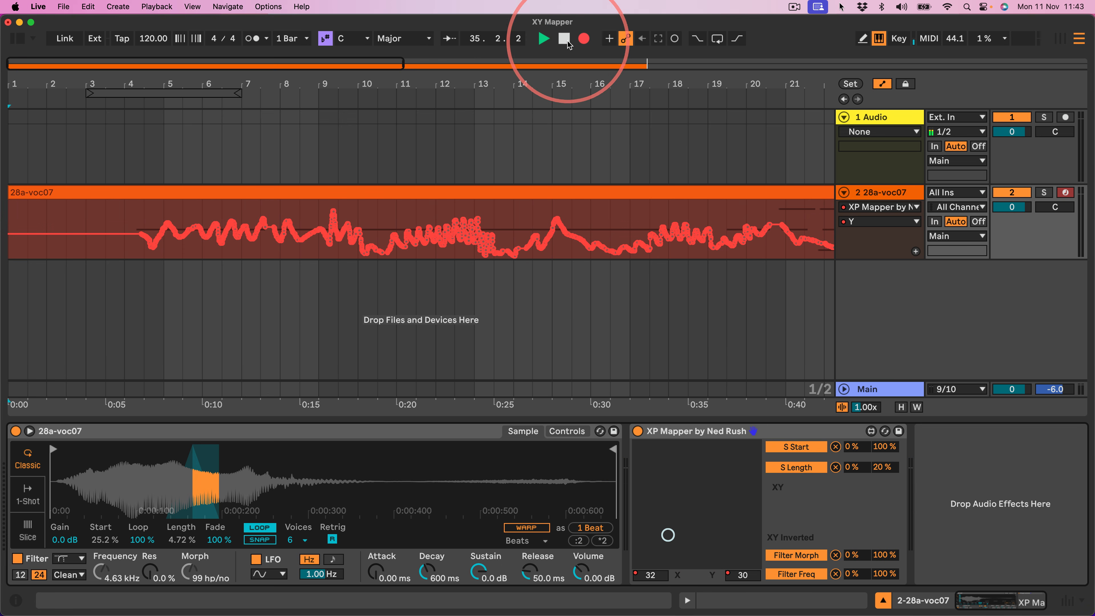
{"action": "left_click", "coordinate": [564, 39]}
Play back the recorded XY pad automation from bar 4 and select the XP Mapper device
{"action": "left_click_drag", "start_coordinate": [565, 86], "coordinate": [565, 80]}
{"action": "left_click", "coordinate": [73, 227]}
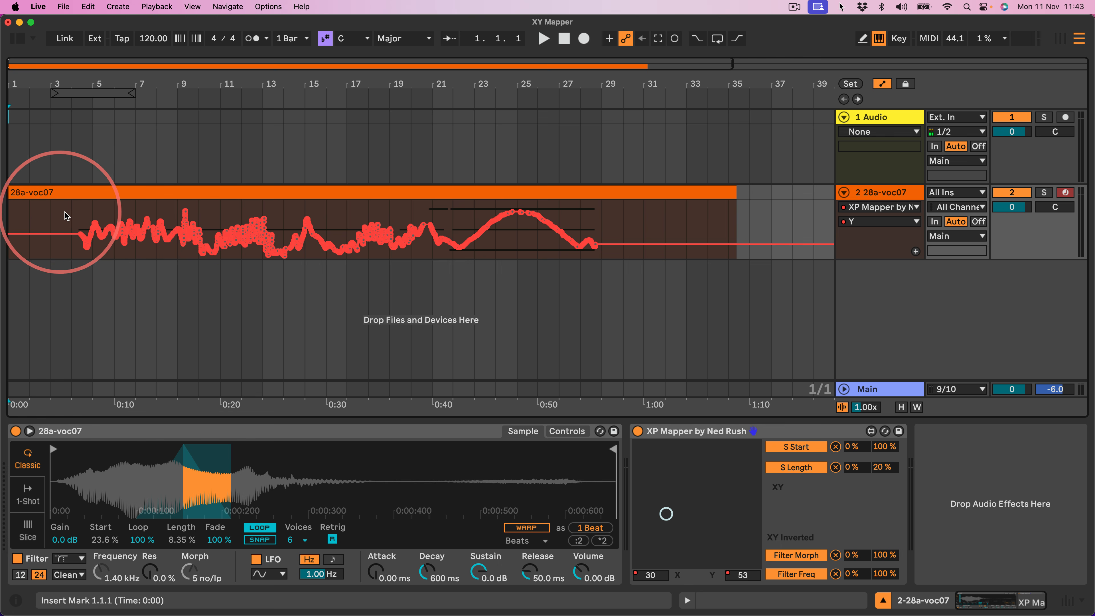
{"action": "key", "text": "space"}
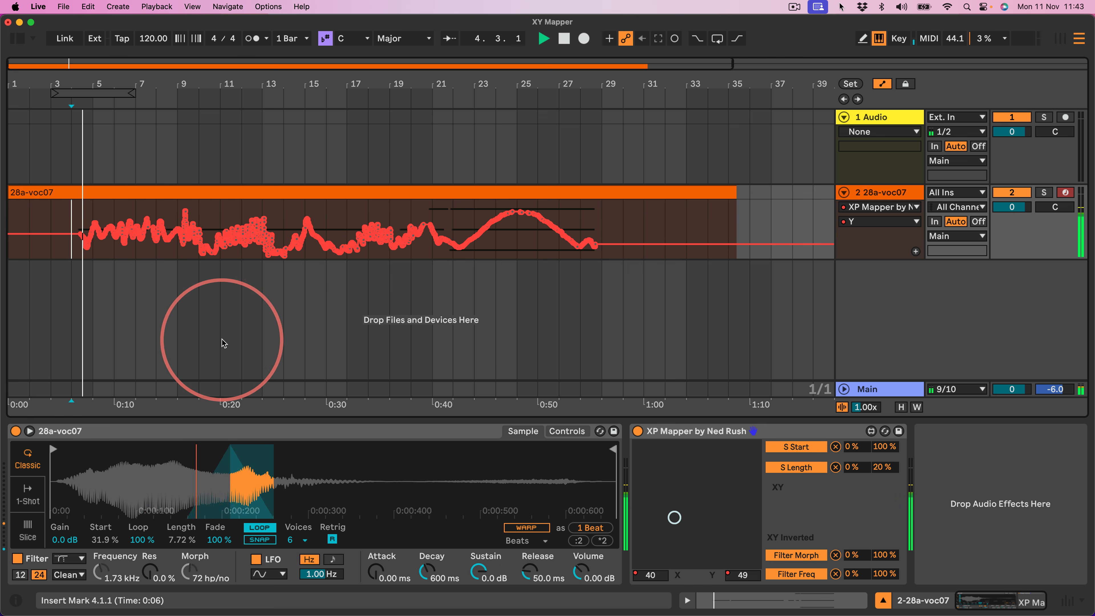
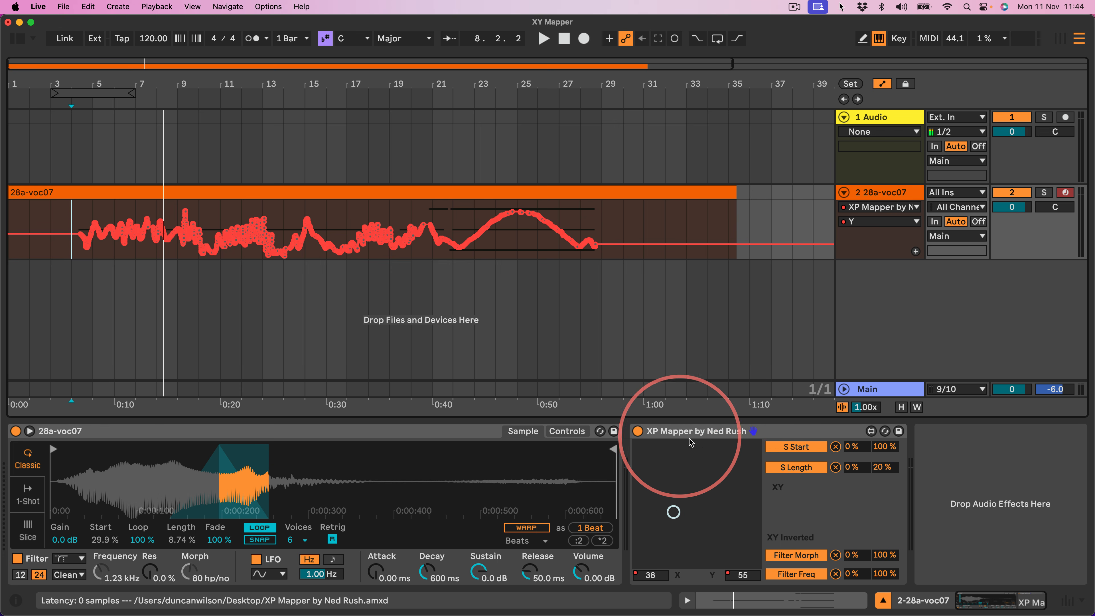
{"action": "left_click", "coordinate": [697, 432]}
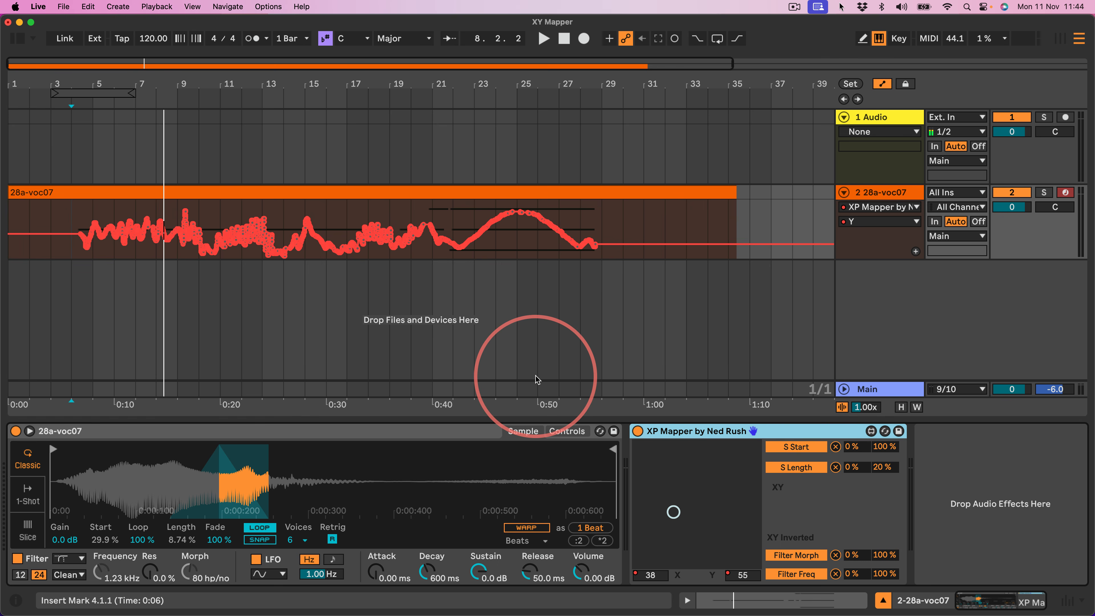
Switch to Max and add a nodes object to the untitled patch
{"action": "key", "text": "super+Tab"}
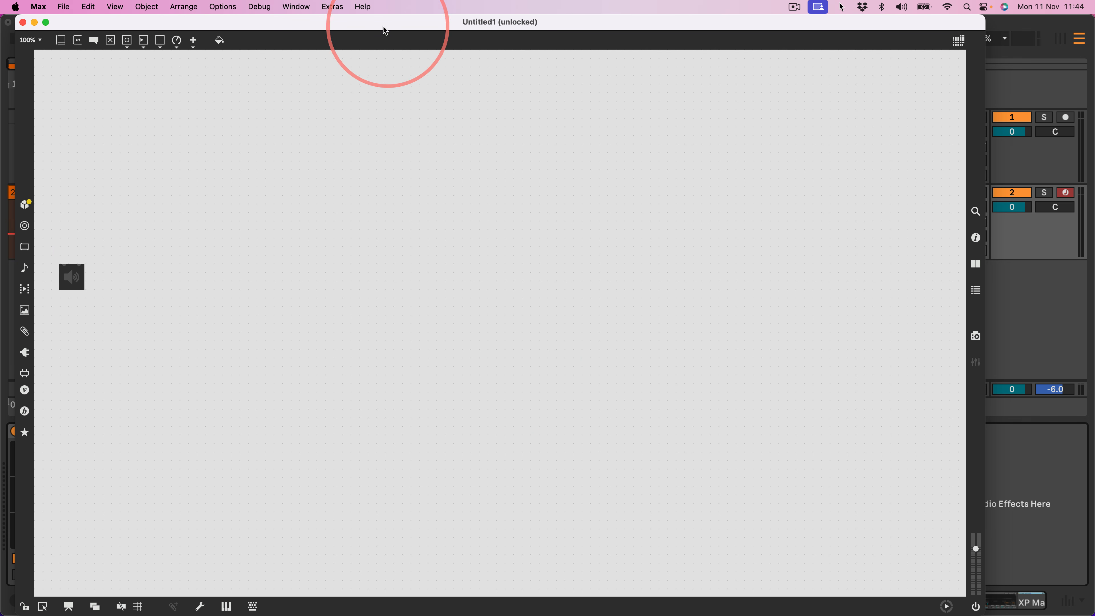
{"action": "type", "text": "mo"}
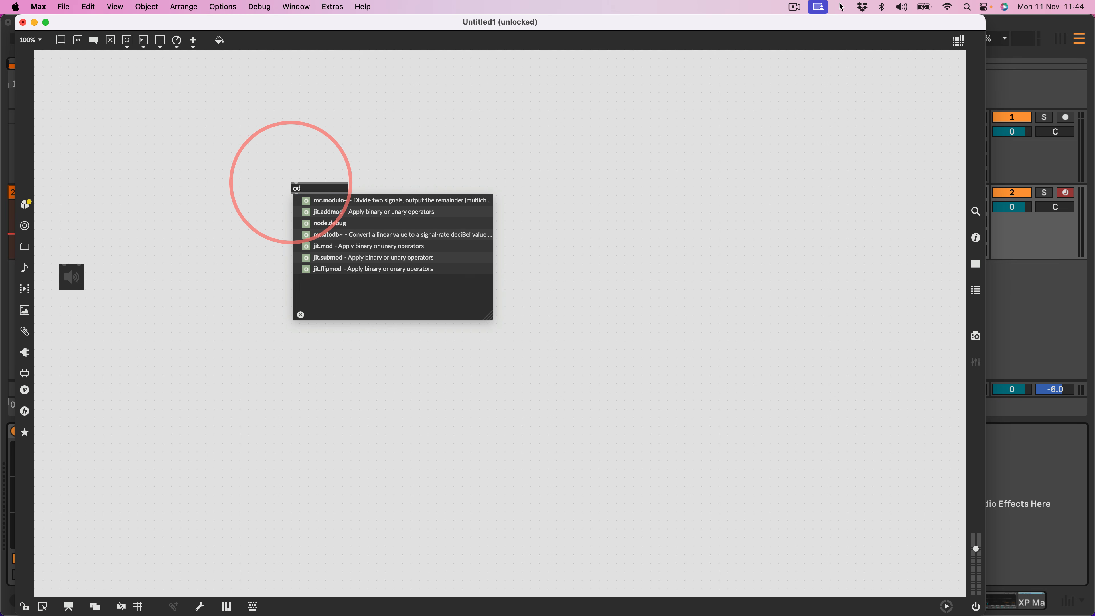
{"action": "key", "text": "BackSpace"}
{"action": "key", "text": "BackSpace"}
{"action": "type", "text": "nodes"}
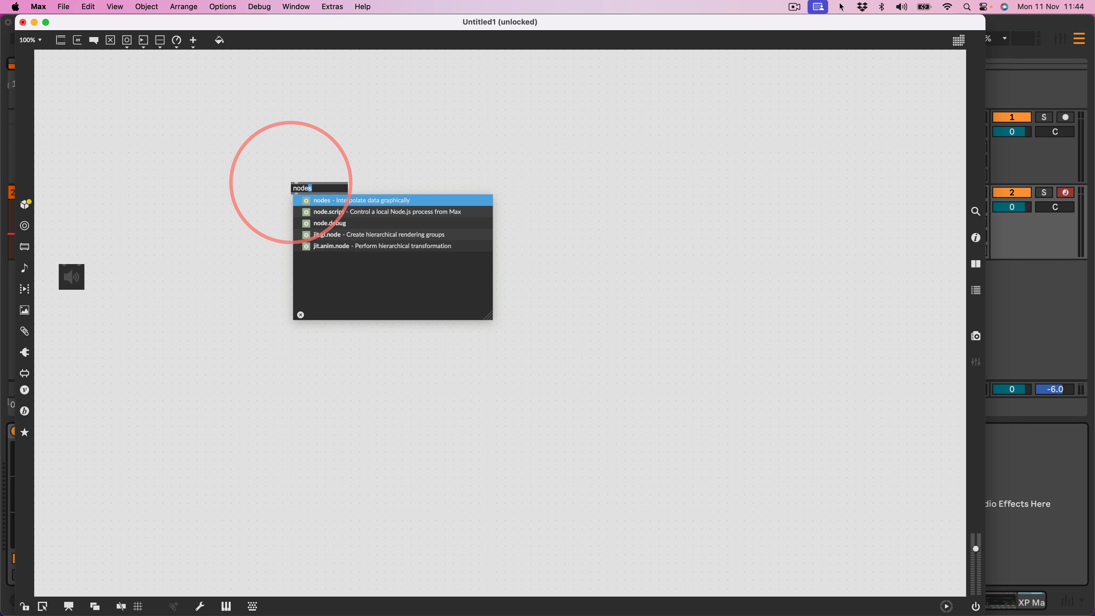
{"action": "key", "text": "Return"}
{"action": "key", "text": "super+minus"}
{"action": "key", "text": "super+minus"}
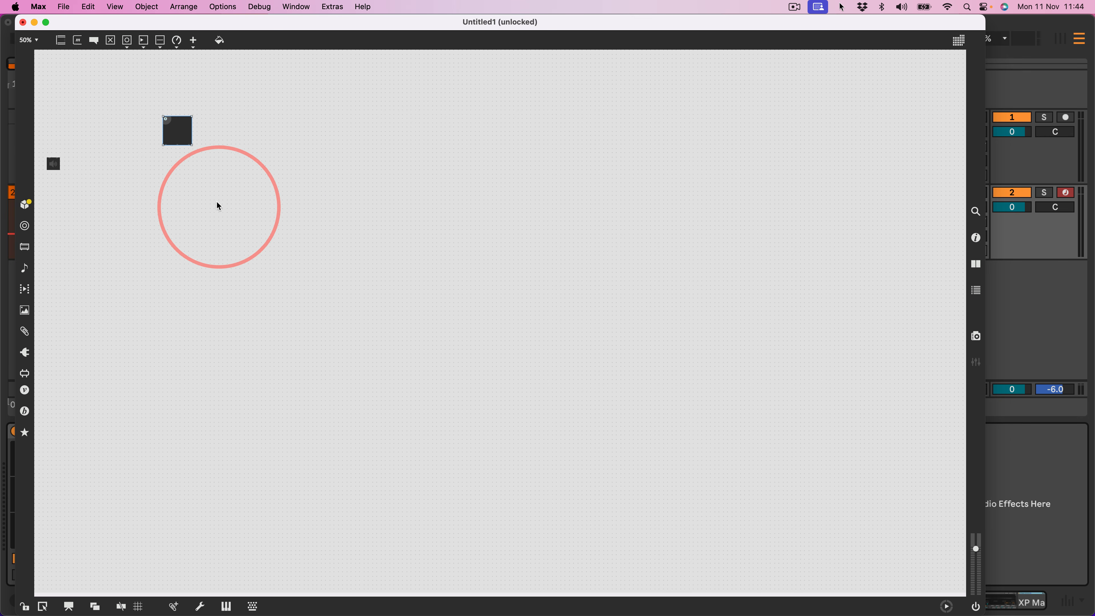
{"action": "key", "text": "super+equal"}
{"action": "key", "text": "super+equal"}
{"action": "key", "text": "super+equal"}
{"action": "key", "text": "super+equal"}
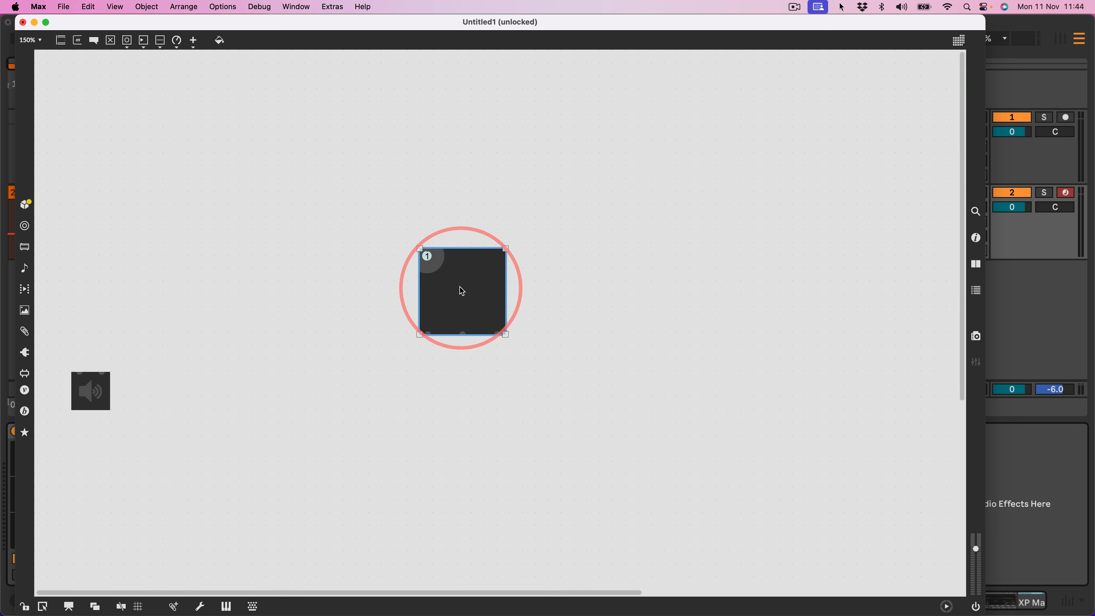
Open the nodes help patch, try moving several nodes around its example display, and return to the untitled patch
{"action": "left_click", "coordinate": [462, 291], "text": "alt"}
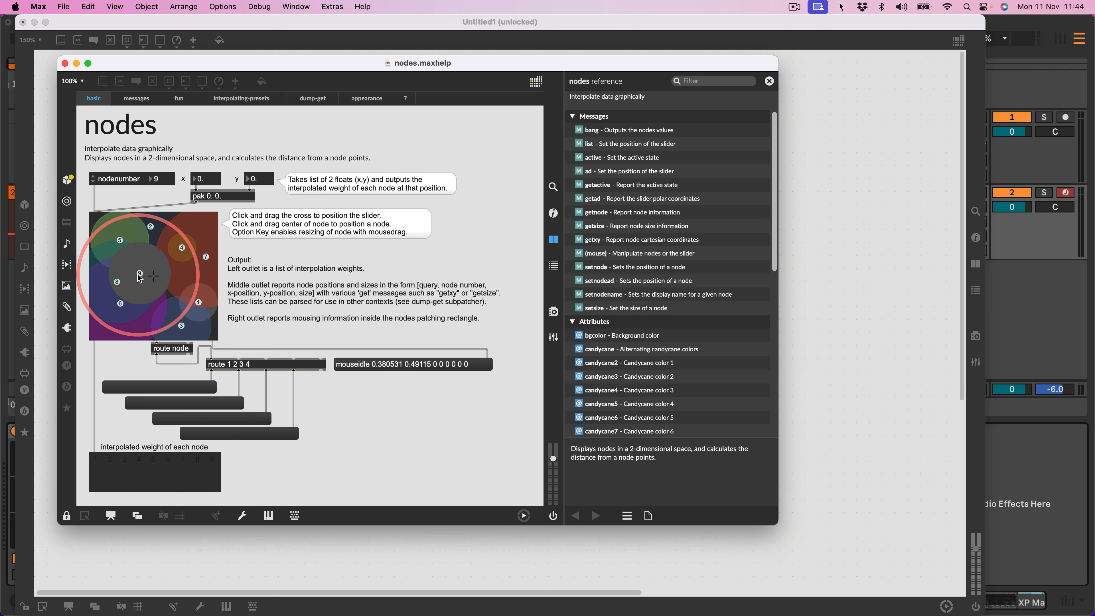
{"action": "left_click_drag", "start_coordinate": [136, 270], "coordinate": [197, 262]}
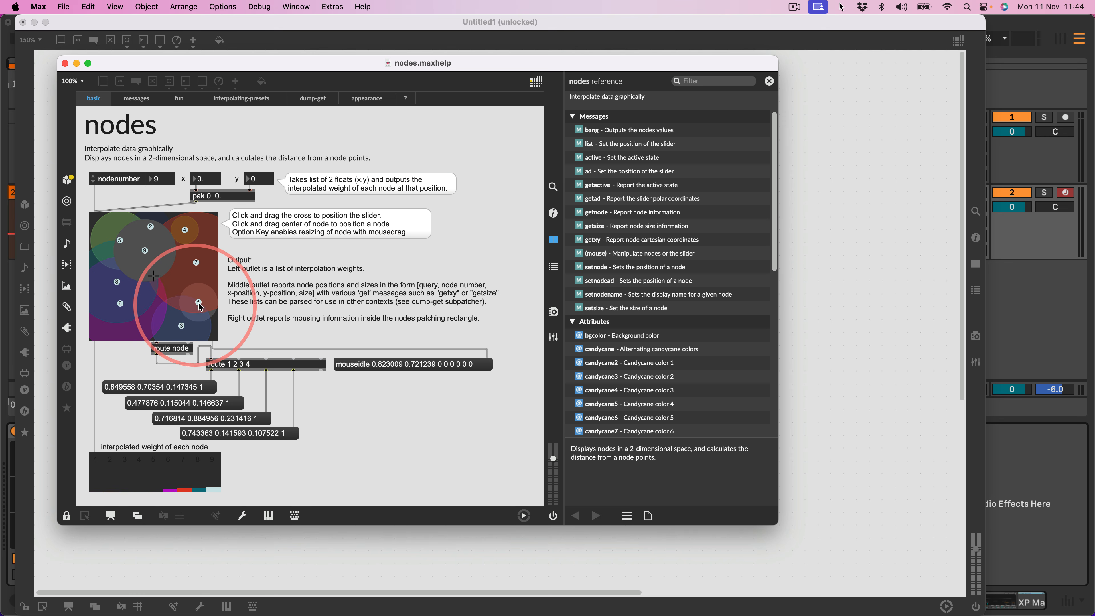
{"action": "left_click_drag", "start_coordinate": [200, 302], "coordinate": [99, 287]}
{"action": "left_click_drag", "start_coordinate": [121, 240], "coordinate": [182, 286]}
{"action": "left_click_drag", "start_coordinate": [159, 323], "coordinate": [168, 320]}
{"action": "left_click", "coordinate": [837, 311]}
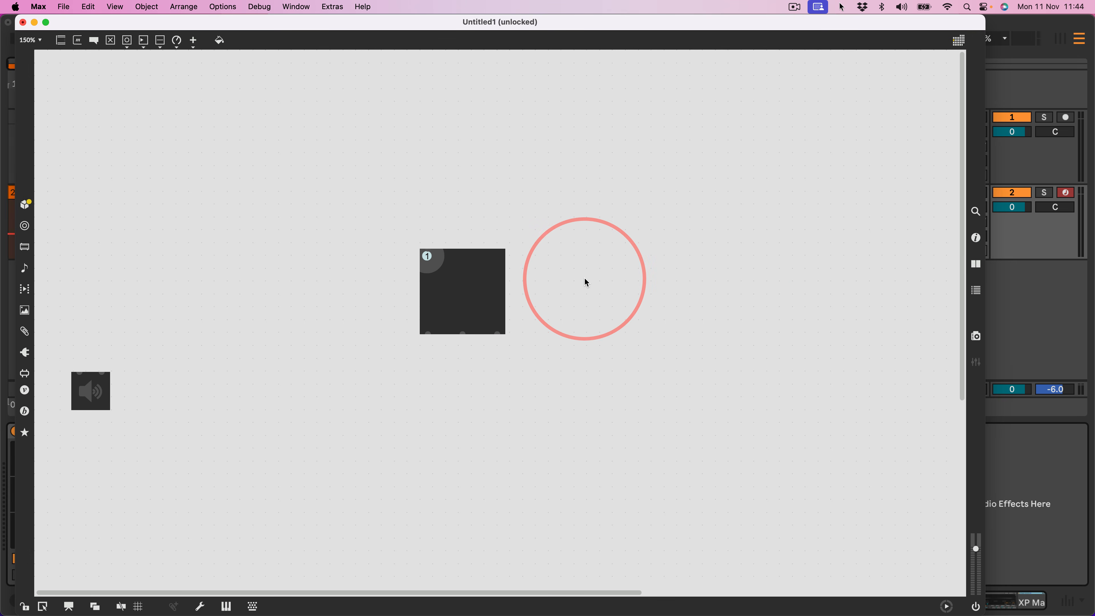
Add a Mira object beside the nodes object, enlarge it, and try placing the nodes object over it
{"action": "type", "text": "nmir"}
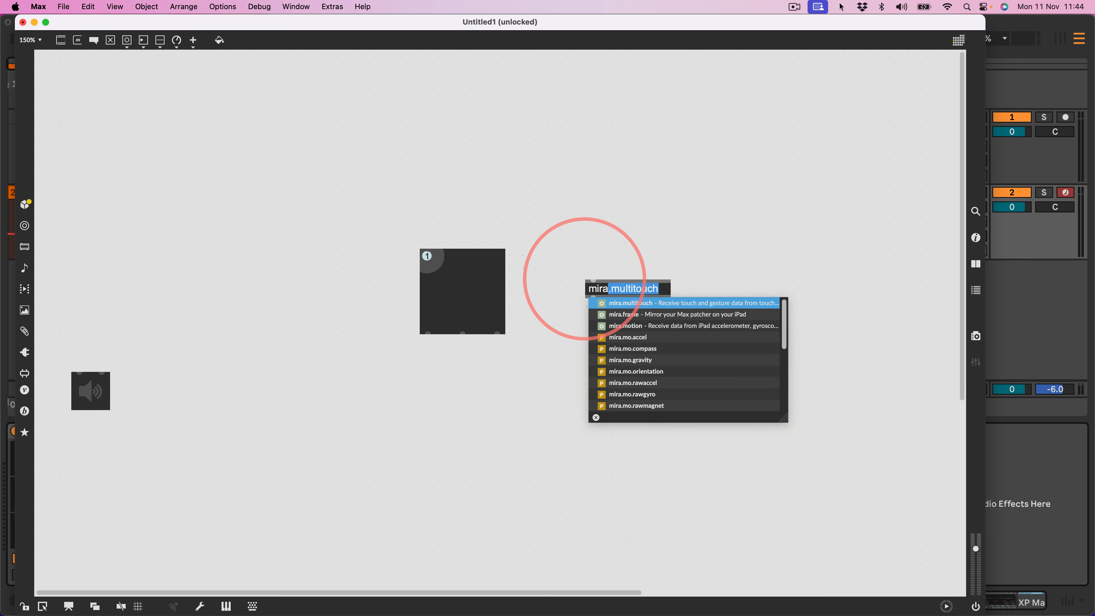
{"action": "key", "text": "Return"}
{"action": "left_click_drag", "start_coordinate": [696, 371], "coordinate": [637, 323]}
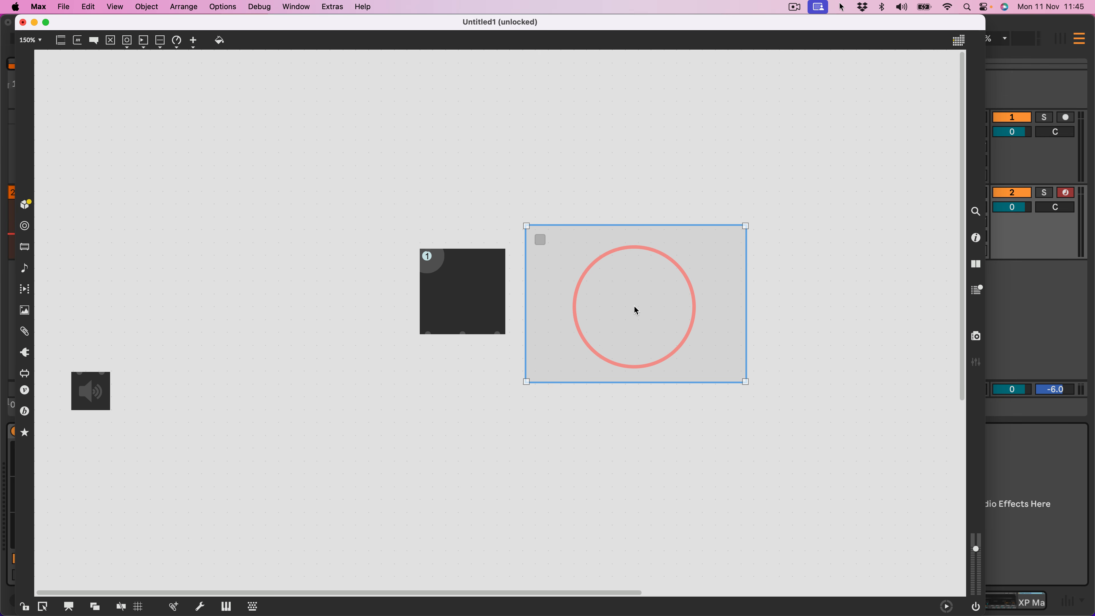
{"action": "left_click_drag", "start_coordinate": [633, 305], "coordinate": [639, 295]}
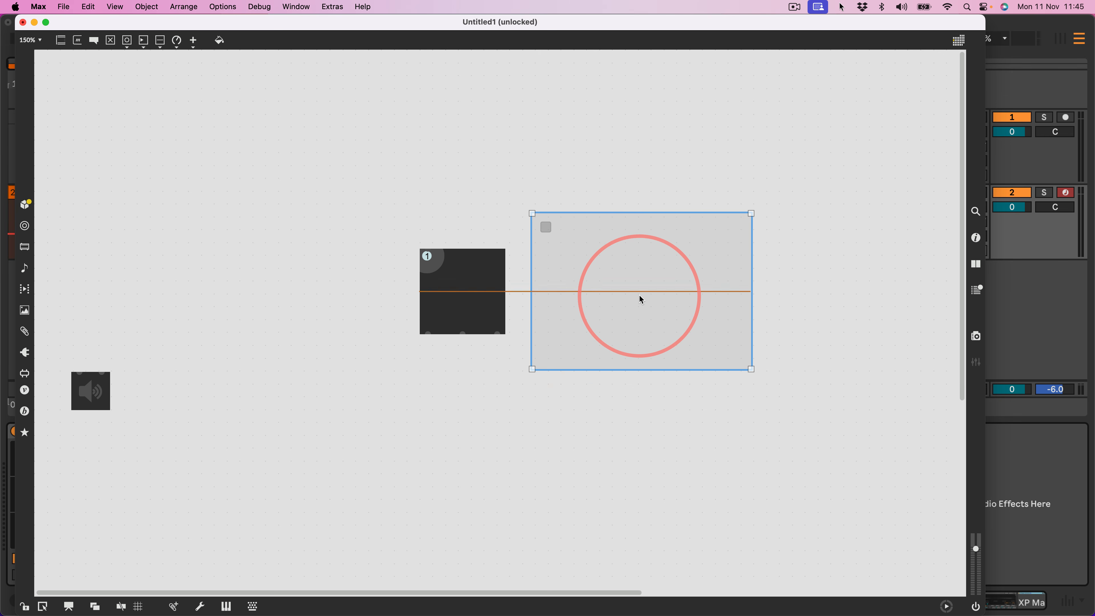
{"action": "left_click_drag", "start_coordinate": [751, 213], "coordinate": [837, 158]}
{"action": "left_click_drag", "start_coordinate": [642, 286], "coordinate": [493, 322]}
{"action": "left_click_drag", "start_coordinate": [457, 291], "coordinate": [765, 267]}
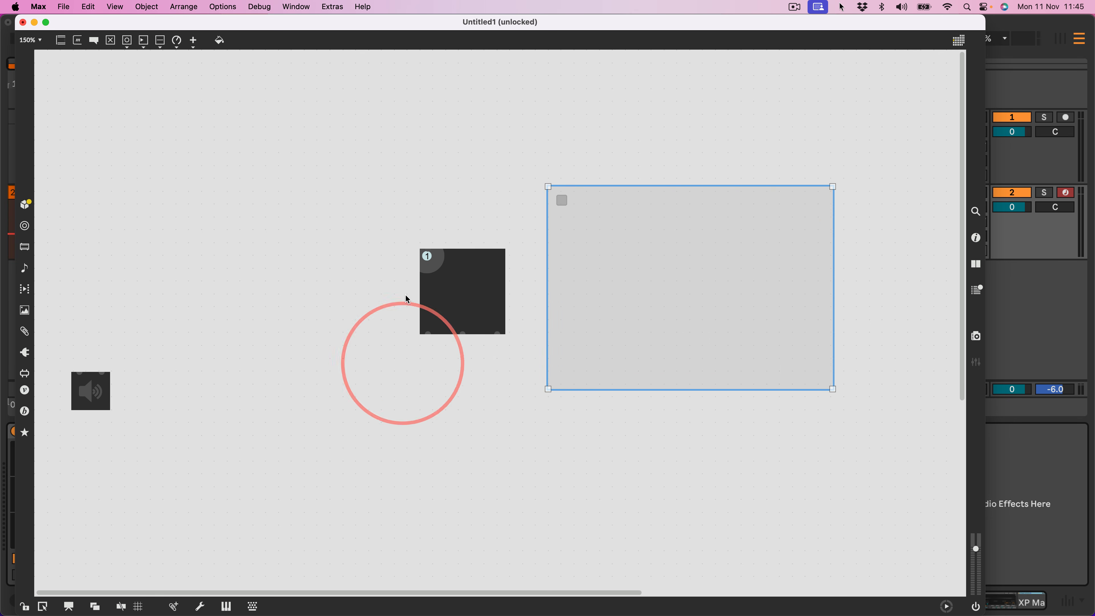
Add a live.dial, try placing it inside the Mira object, and move it above the nodes object
{"action": "left_click", "coordinate": [460, 160]}
{"action": "type", "text": "nlive."}
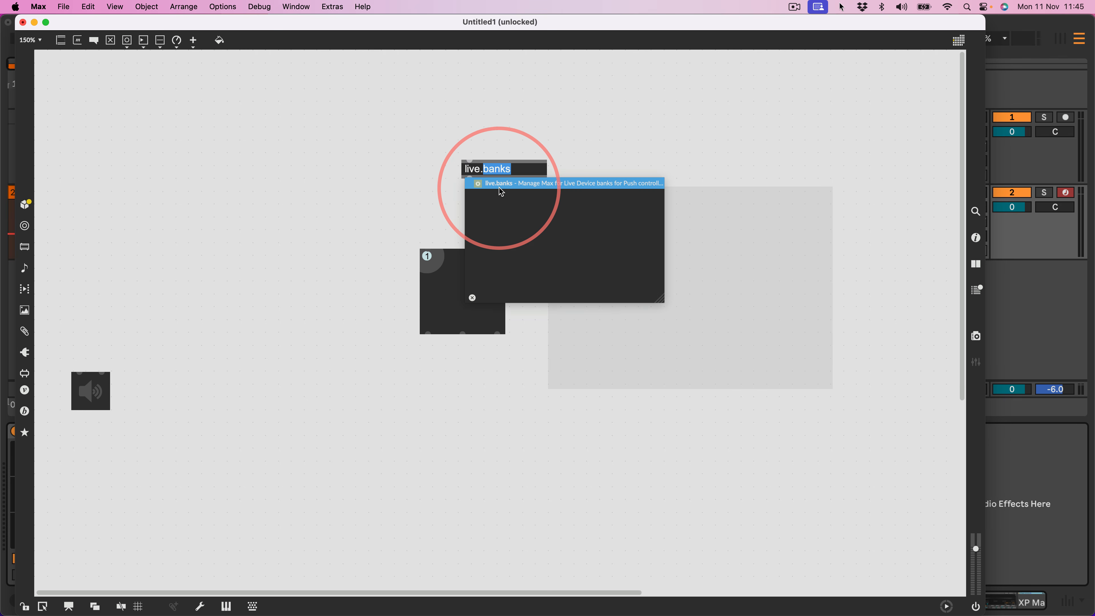
{"action": "type", "text": "dial"}
{"action": "left_click", "coordinate": [402, 202]}
{"action": "left_click_drag", "start_coordinate": [476, 173], "coordinate": [648, 248]}
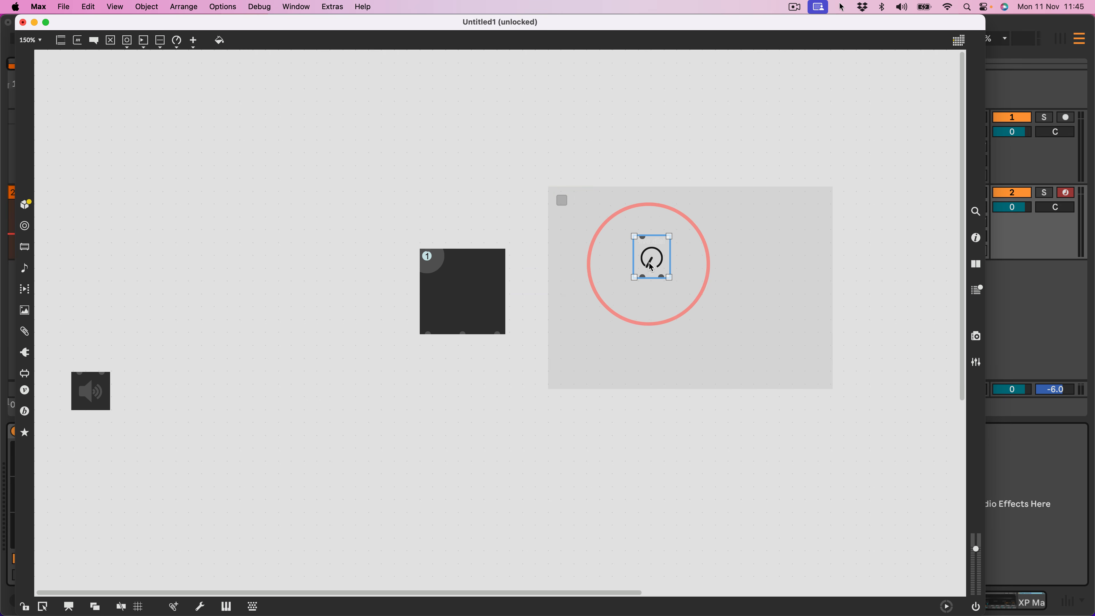
{"action": "left_click_drag", "start_coordinate": [649, 261], "coordinate": [493, 210]}
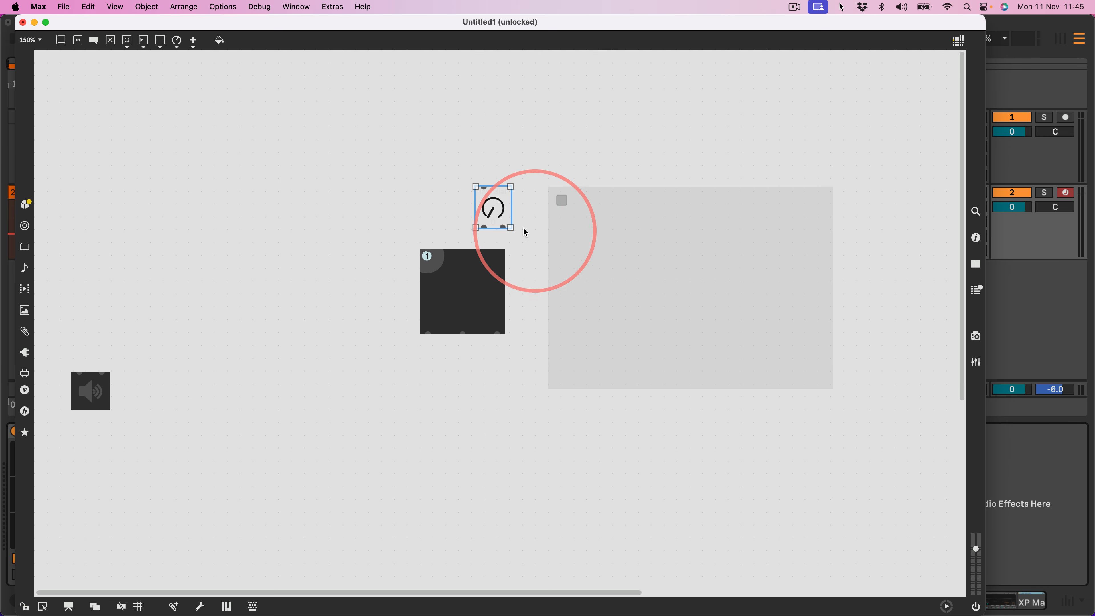
Delete the live.dial, the Mira object and the nodes object from the patch
{"action": "left_click", "coordinate": [451, 204]}
{"action": "left_click_drag", "start_coordinate": [565, 215], "coordinate": [627, 228]}
{"action": "key", "text": "BackSpace"}
{"action": "left_click_drag", "start_coordinate": [467, 425], "coordinate": [432, 254]}
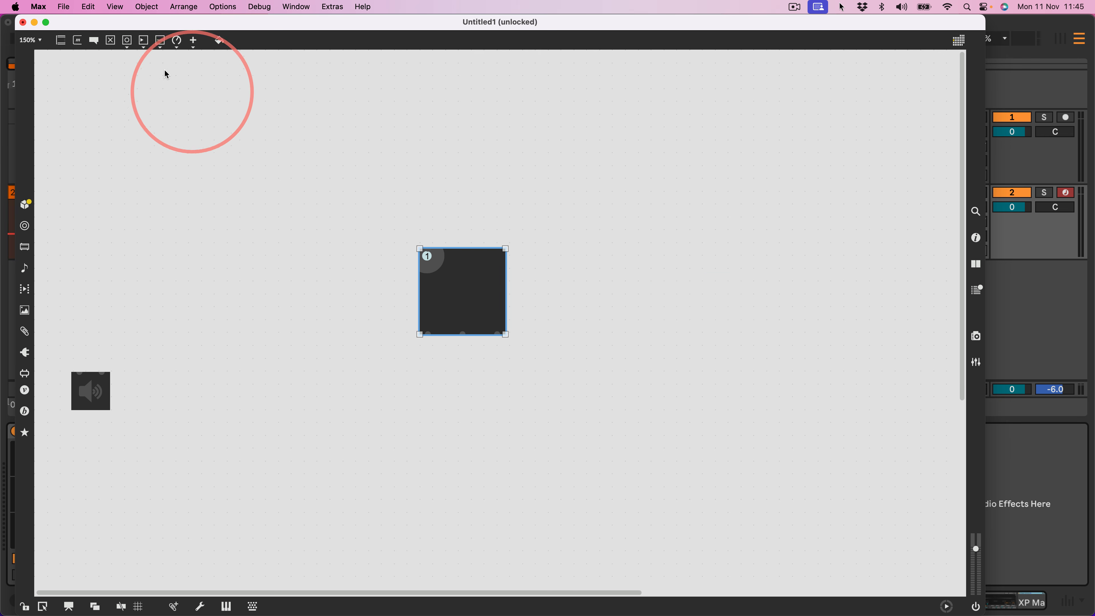
{"action": "key", "text": "BackSpace"}
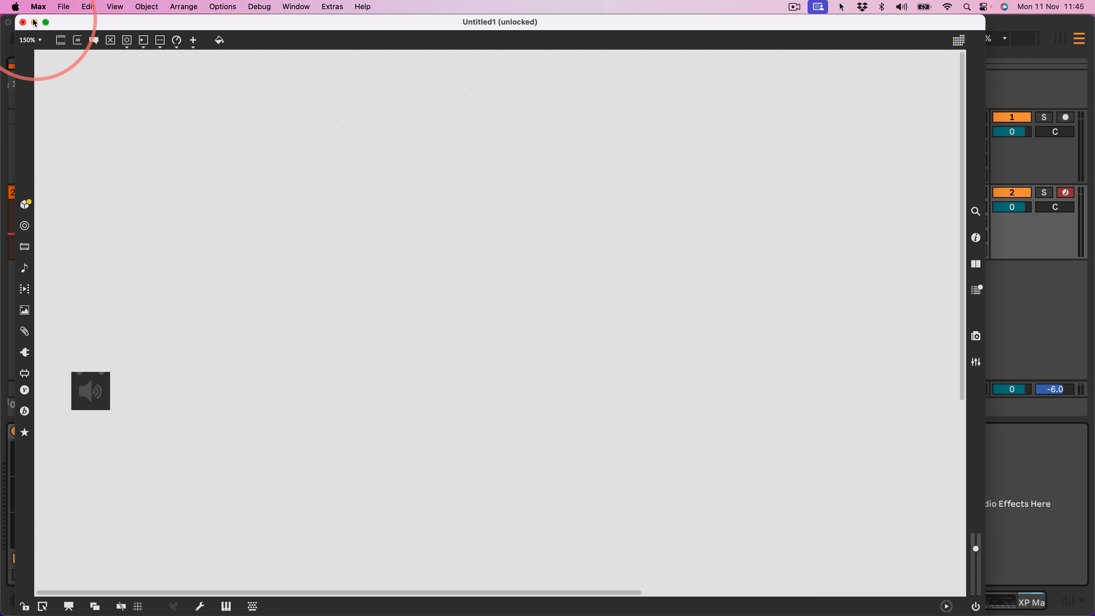
Close the untitled Max patch without saving and switch back to Ableton Live
{"action": "left_click", "coordinate": [23, 22]}
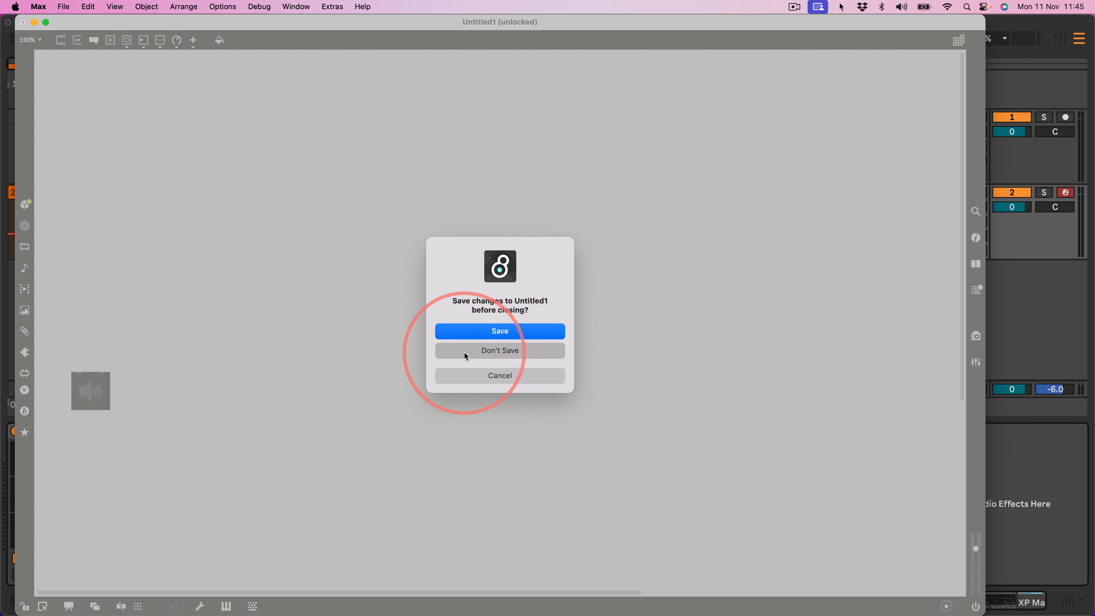
{"action": "left_click", "coordinate": [493, 355]}
{"action": "left_click", "coordinate": [975, 456]}
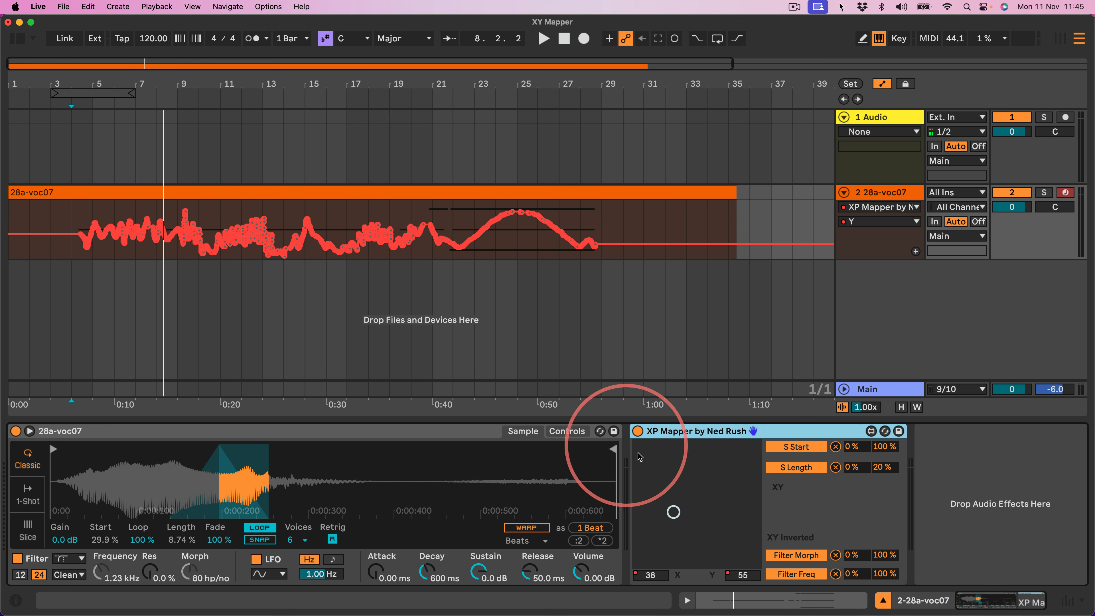